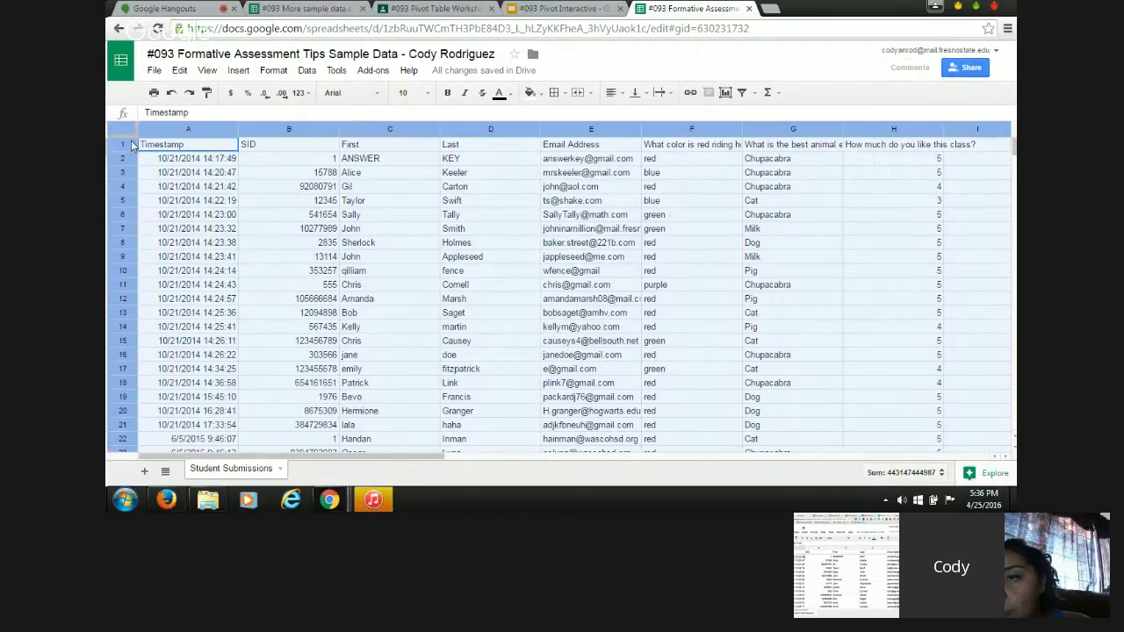
Step: Freeze the header row of the Student Submissions sheet and check it against the later responses
drag(132, 145, 131, 150)
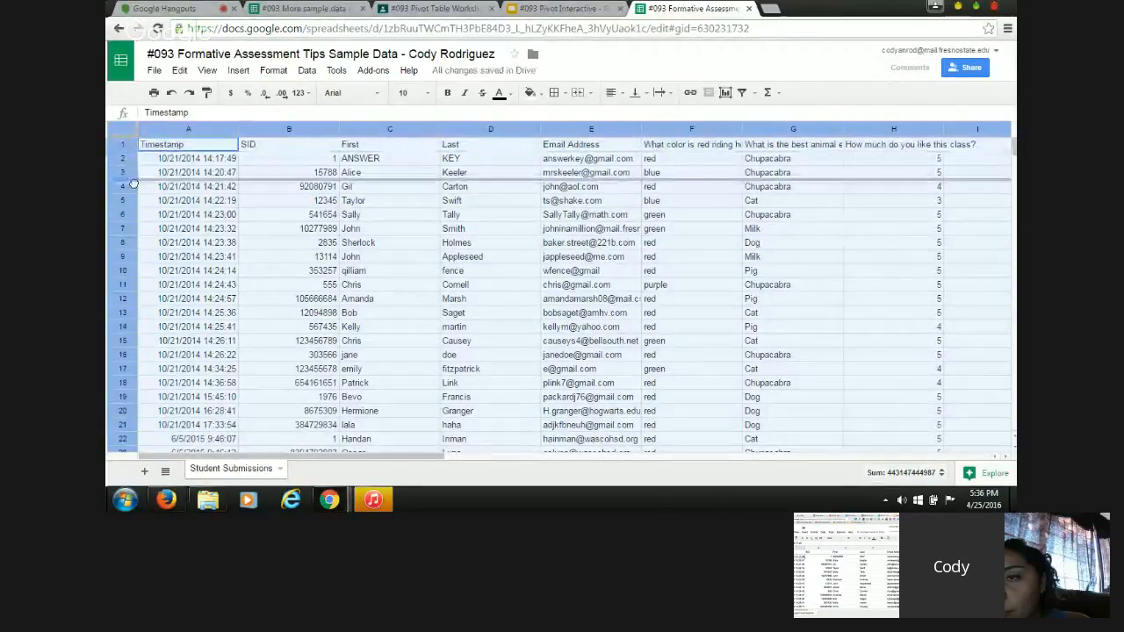
drag(130, 158, 127, 150)
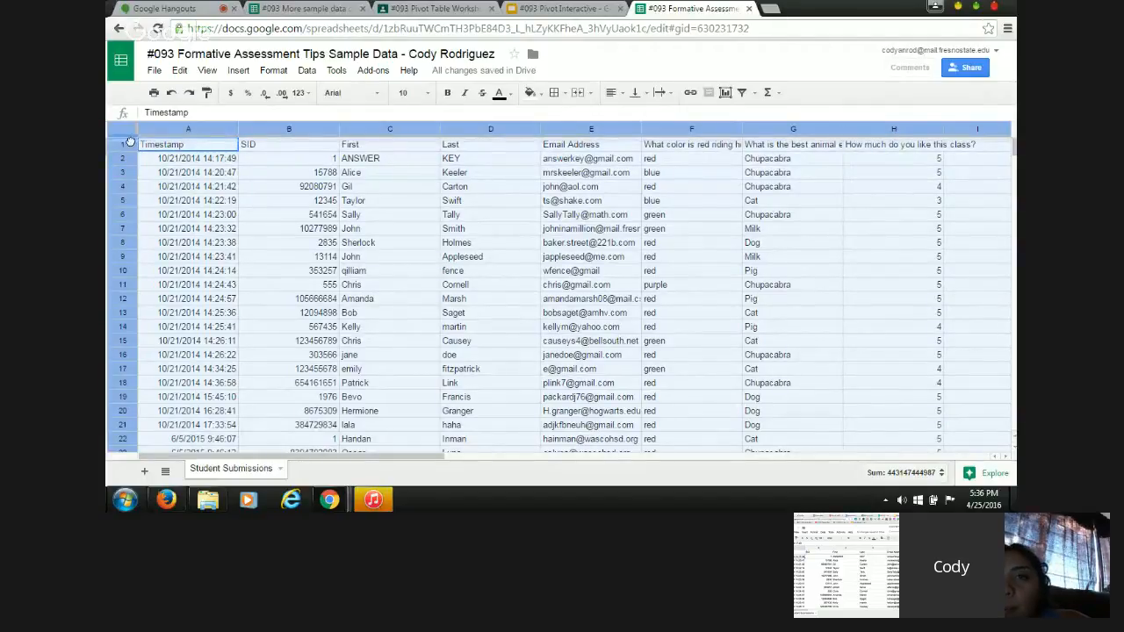
drag(129, 142, 132, 194)
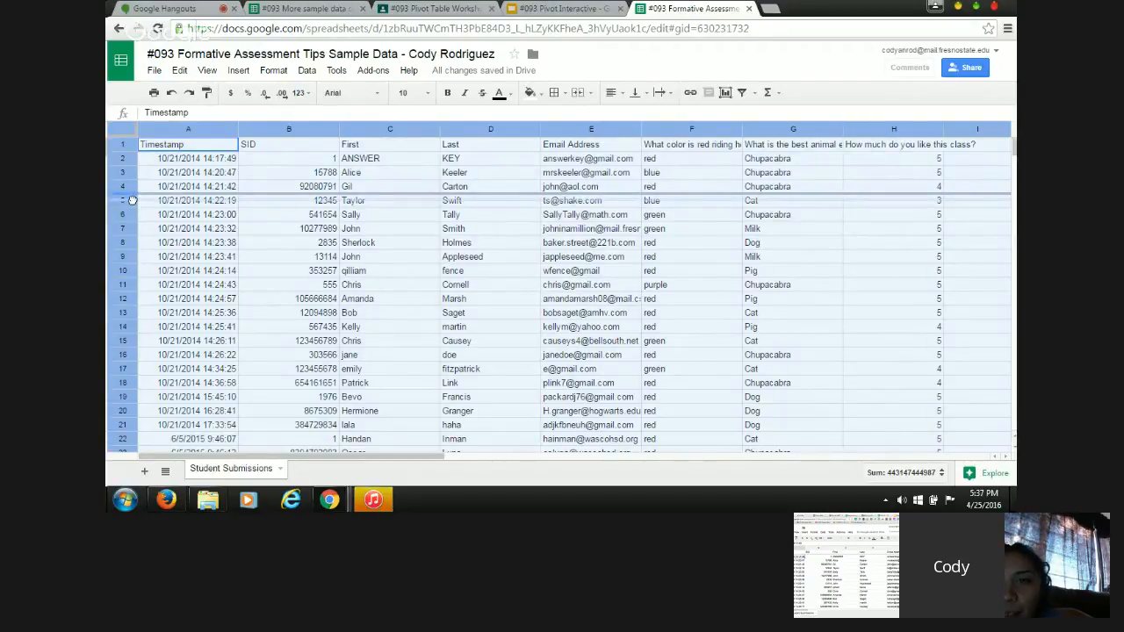
drag(132, 200, 129, 151)
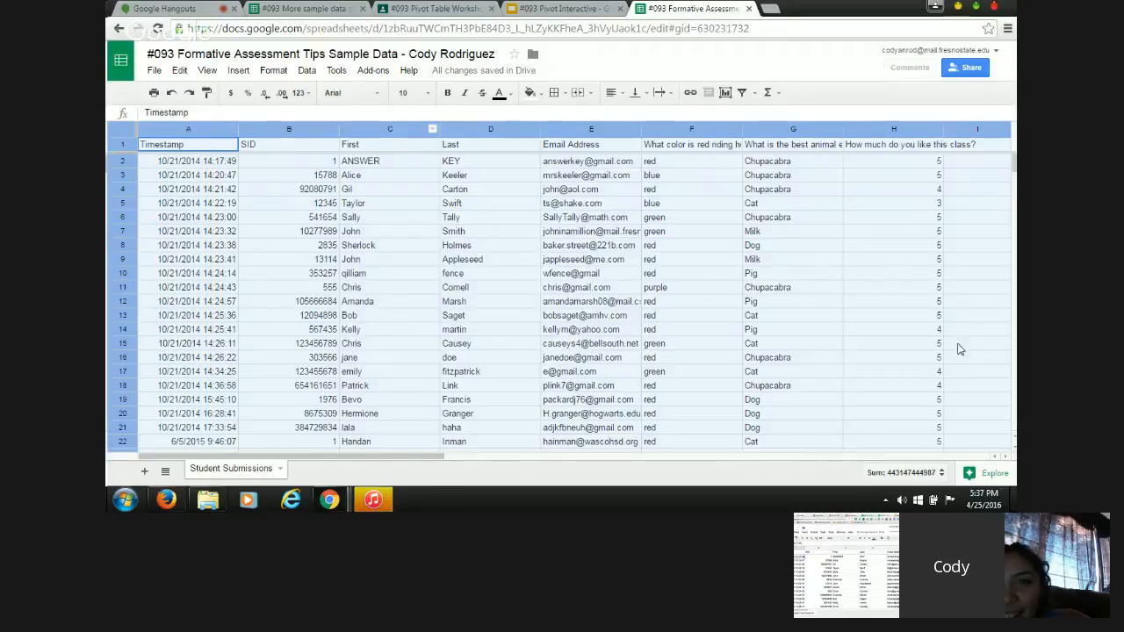
drag(1015, 165, 1014, 172)
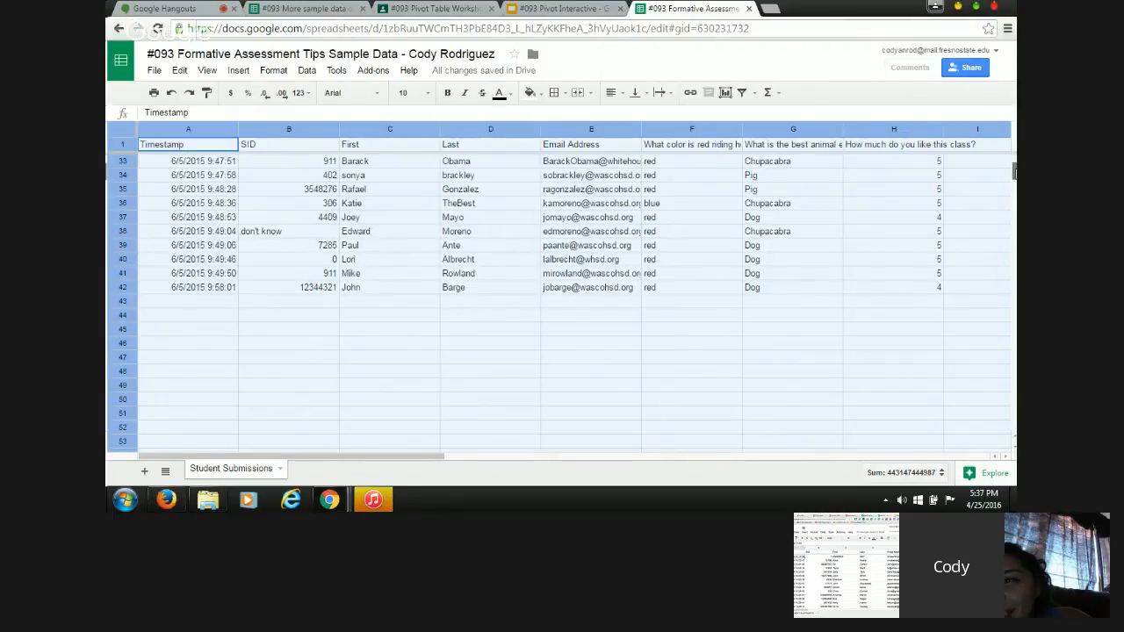
scroll(562, 263, up, 3)
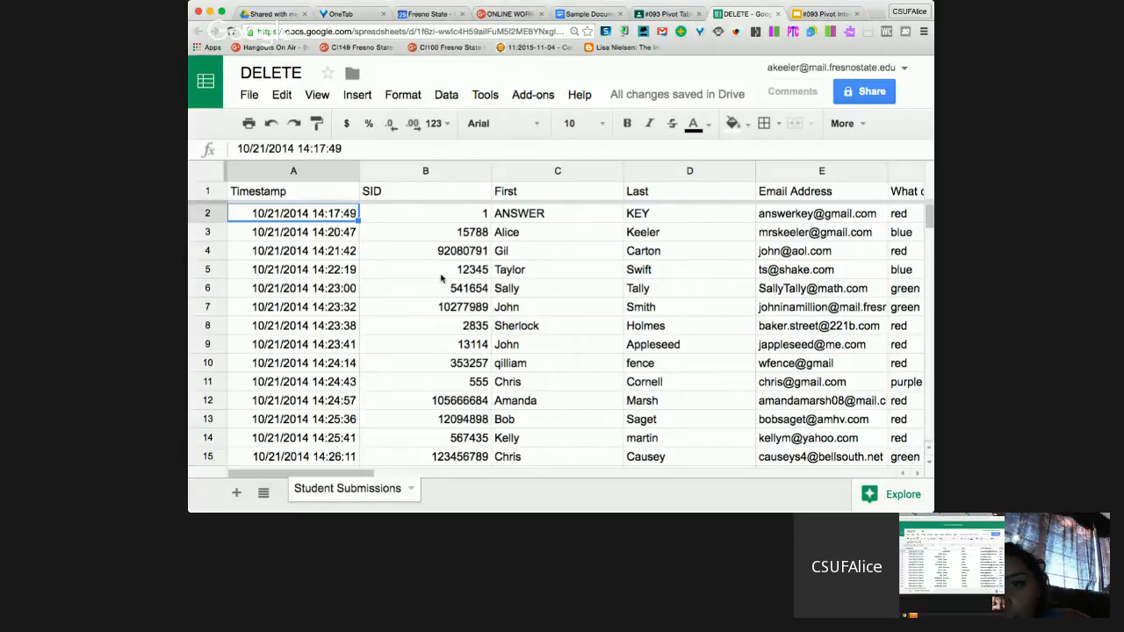
Step: In the DELETE spreadsheet, fill the ANSWER and KEY cells of row 2 with yellow and freeze the first two rows
click(204, 212)
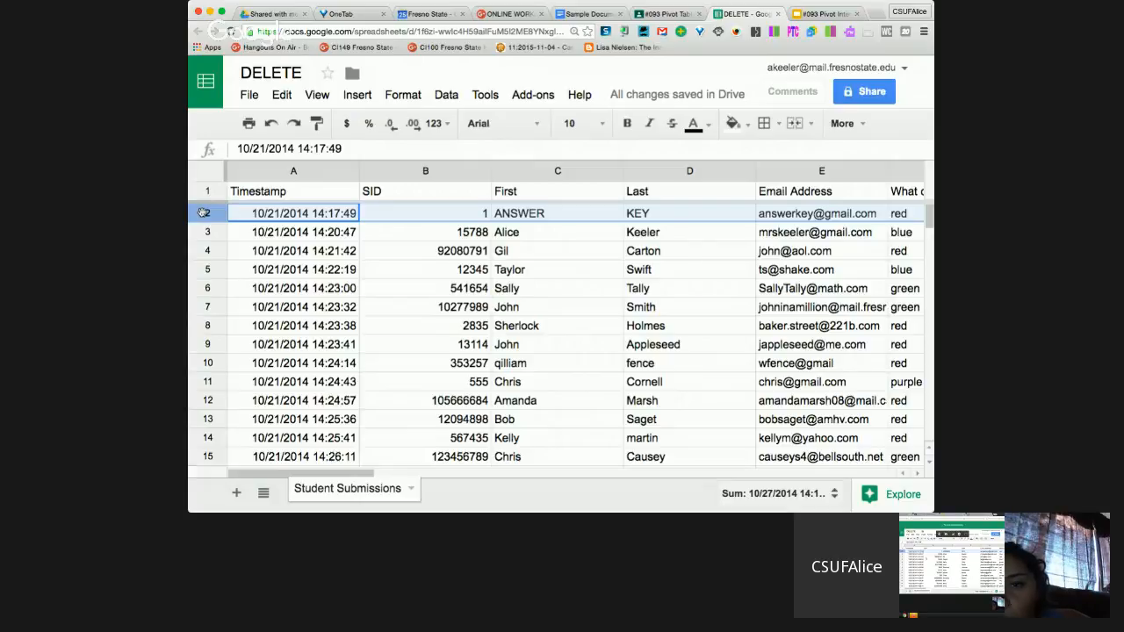
drag(535, 215, 651, 216)
click(732, 123)
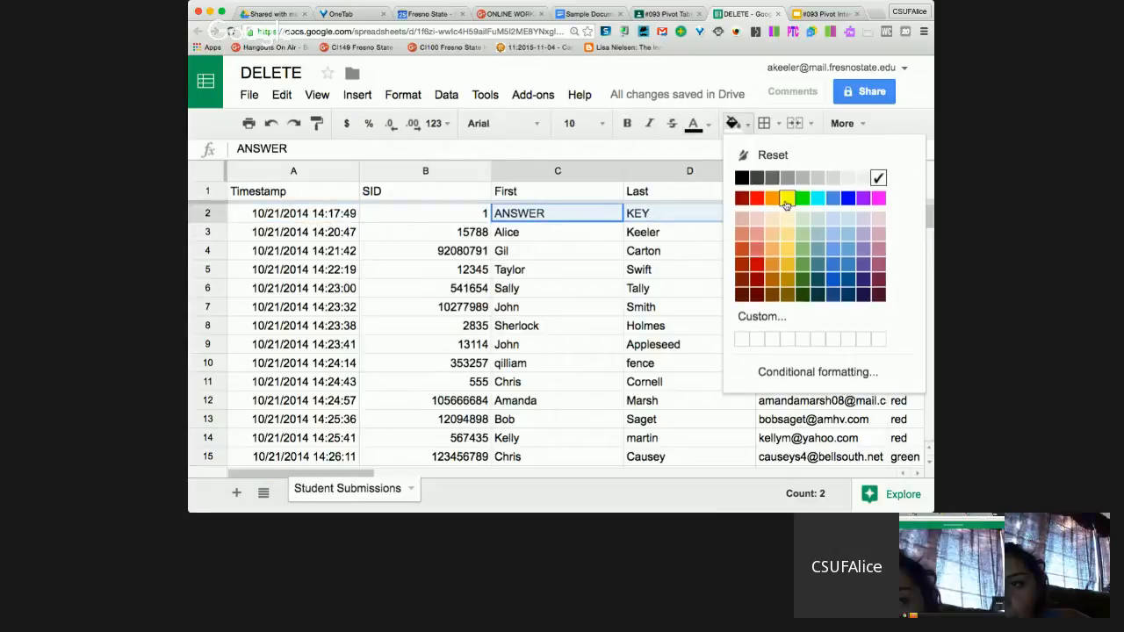
click(790, 147)
click(667, 347)
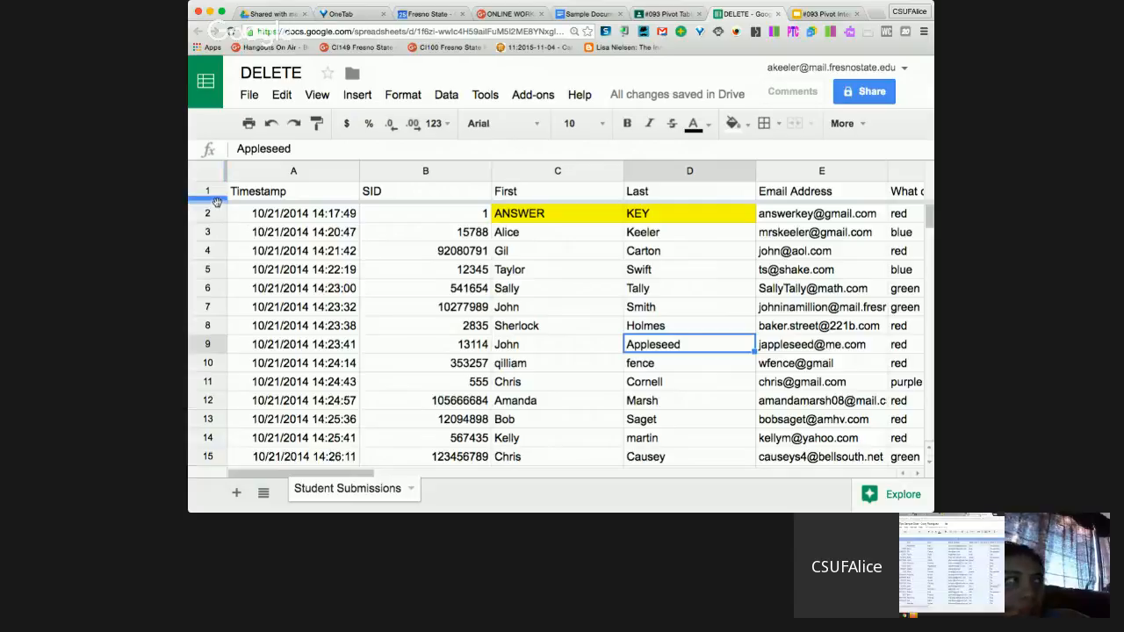
drag(217, 202, 217, 221)
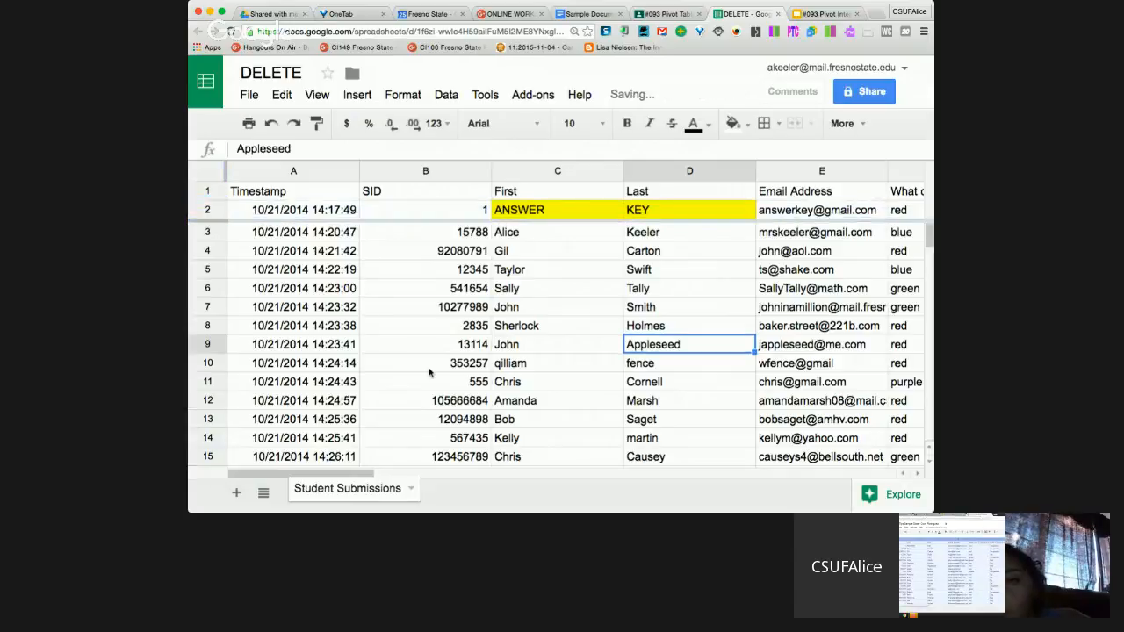
Step: Examine the student responses in all columns against the frozen header and answer key rows
scroll(431, 369, down, 1)
scroll(430, 373, down, 3)
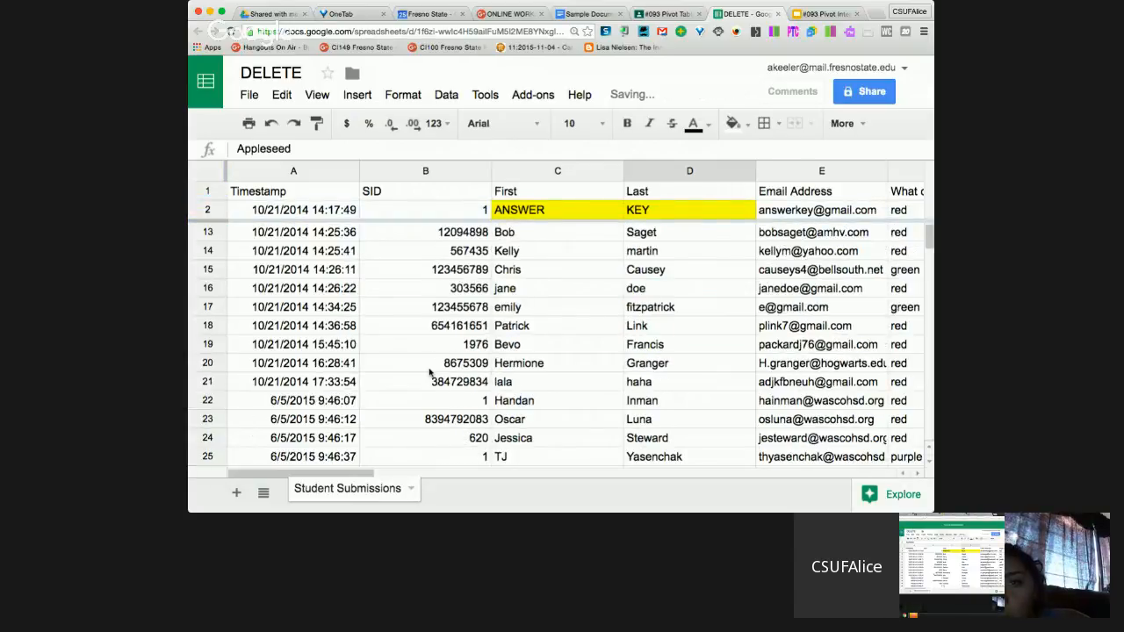
scroll(430, 373, right, 3)
scroll(492, 376, left, 1)
scroll(553, 378, right, 1)
scroll(615, 379, up, 3)
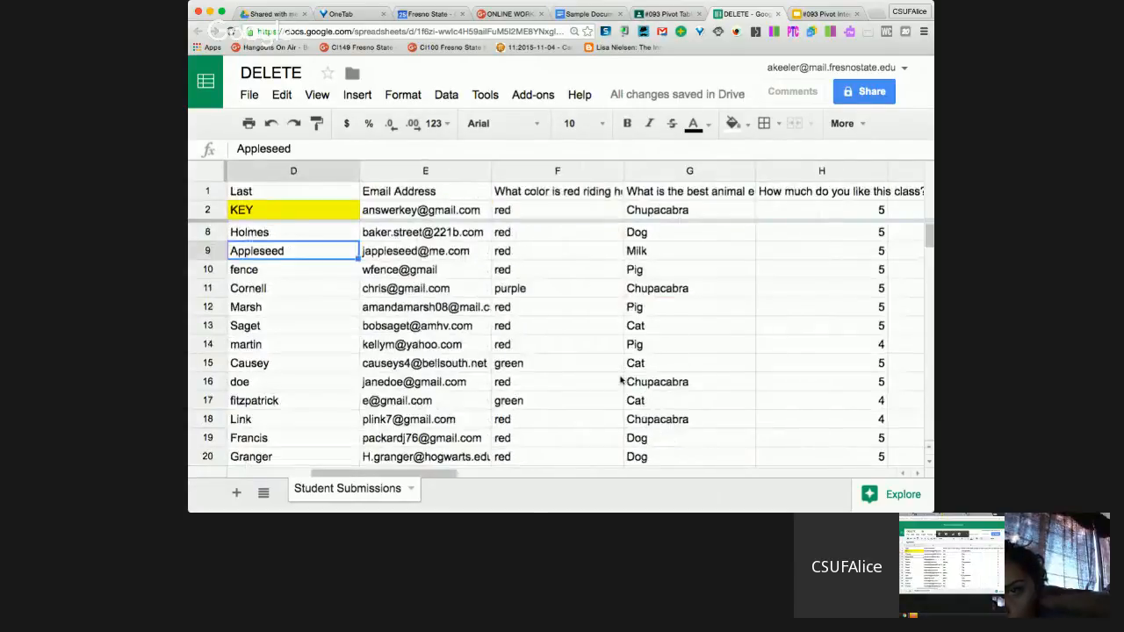
scroll(620, 379, up, 2)
scroll(620, 379, down, 6)
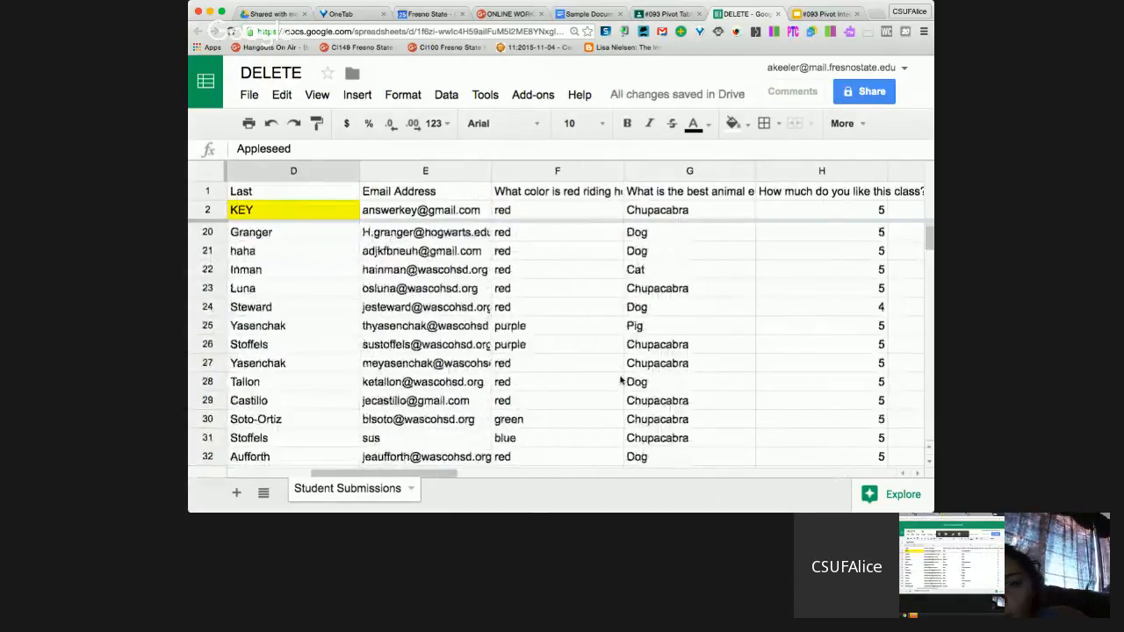
scroll(620, 380, down, 4)
scroll(620, 379, up, 10)
scroll(620, 380, left, 2)
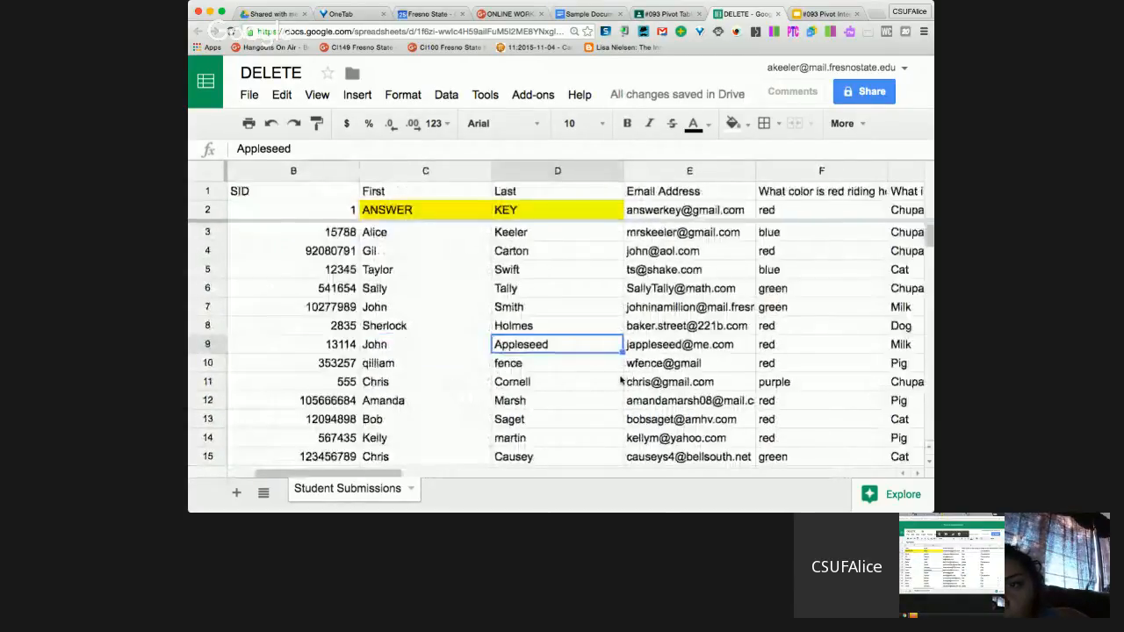
scroll(619, 379, left, 2)
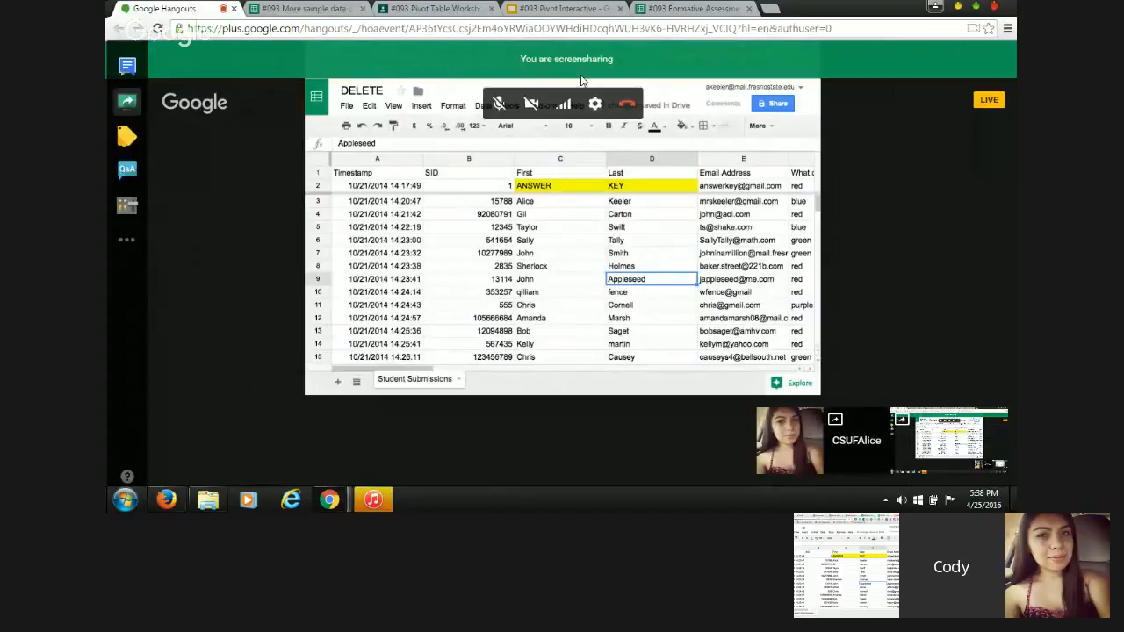
Step: In the #093 Formative Assessment Tips Sample Data spreadsheet, freeze the first two rows so the answer key stays with the header
click(681, 8)
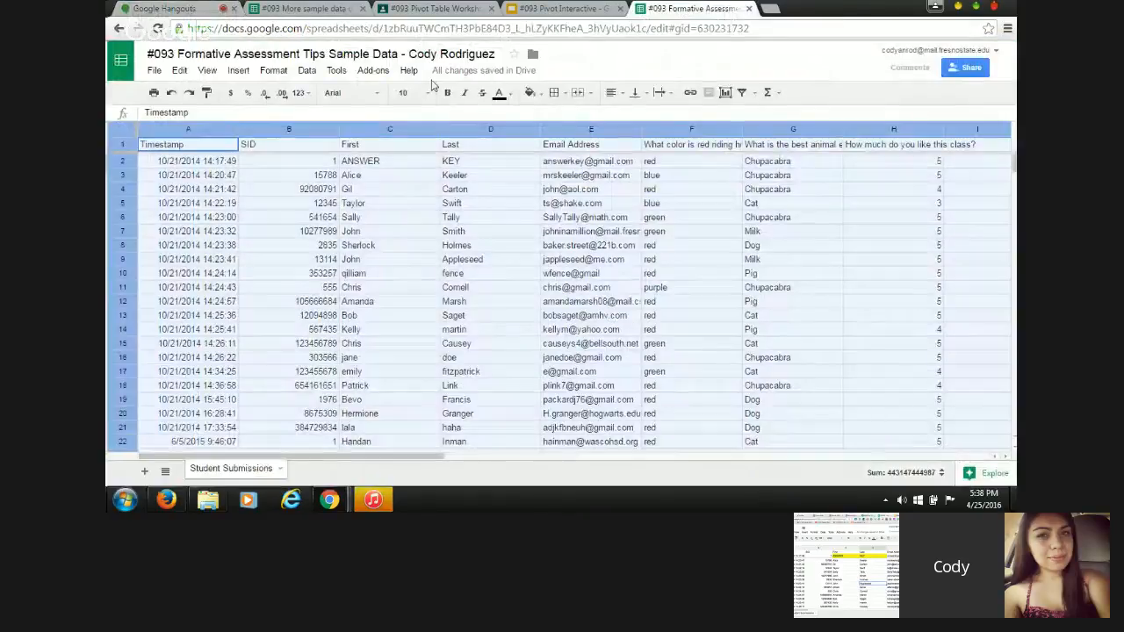
click(120, 161)
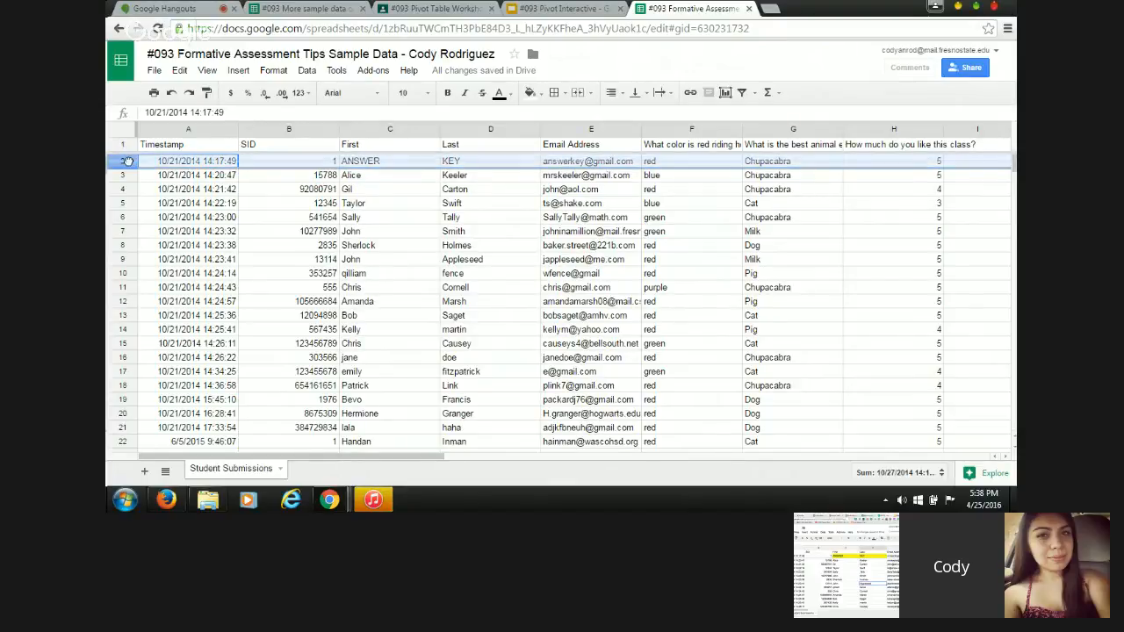
drag(127, 165, 130, 172)
click(184, 190)
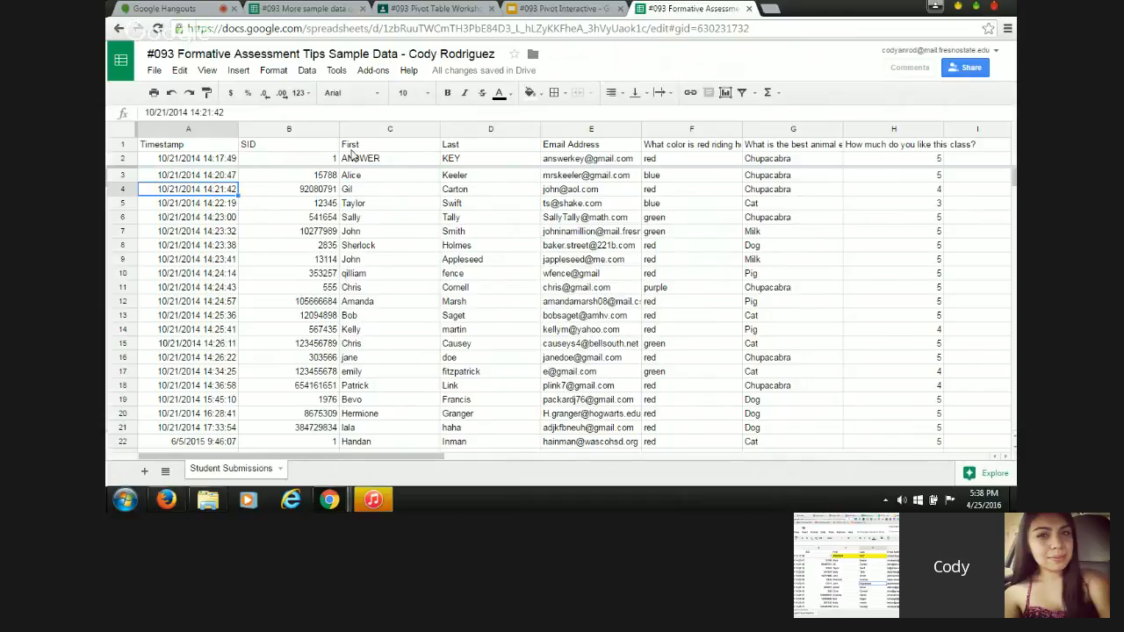
click(379, 147)
click(382, 159)
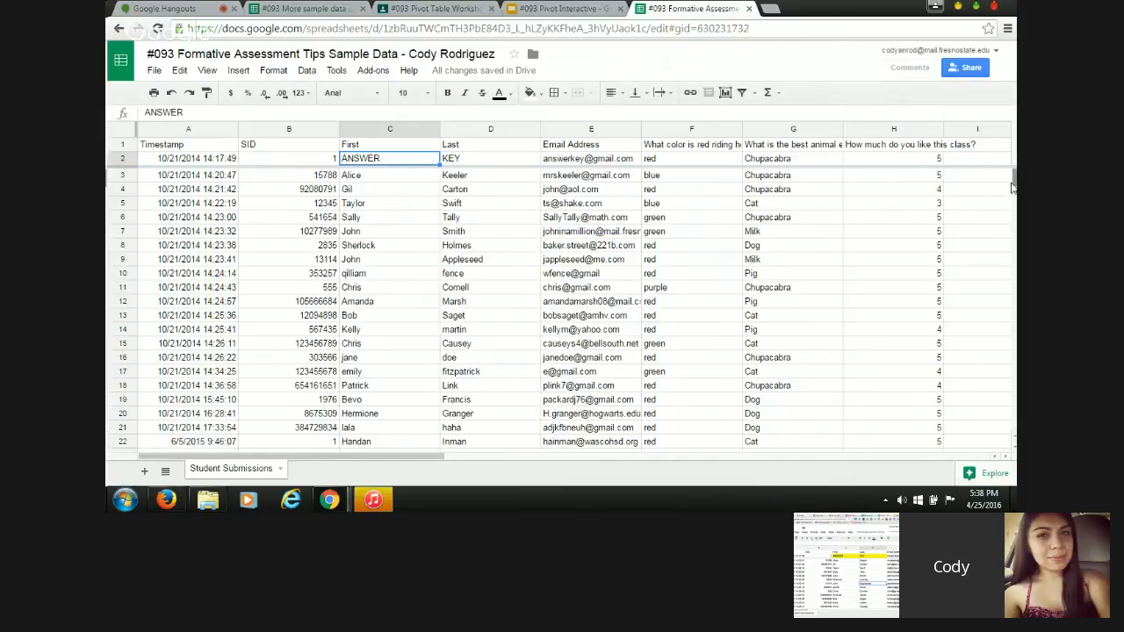
mouse_move(1012, 183)
mouse_down()
mouse_move(1013, 198)
mouse_move(1014, 184)
mouse_up()
drag(1014, 185, 1014, 184)
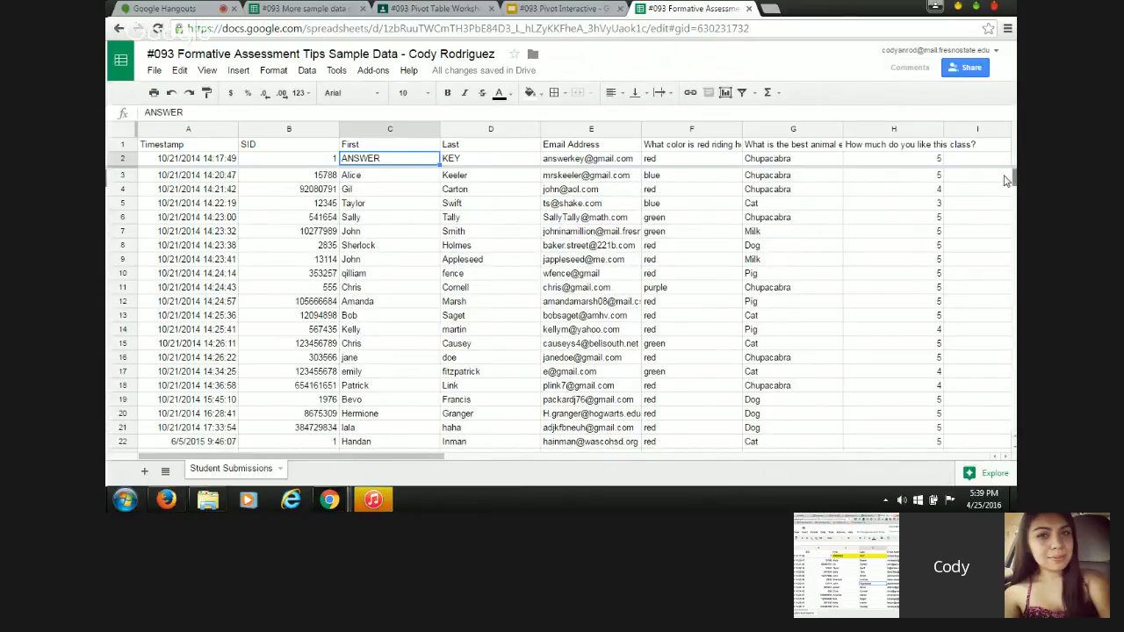
Step: Check the shared demonstration in Google Hangouts, and hide the Timestamp column A in the #093 Formative Assessment Tips Sample Data spreadsheet
click(184, 8)
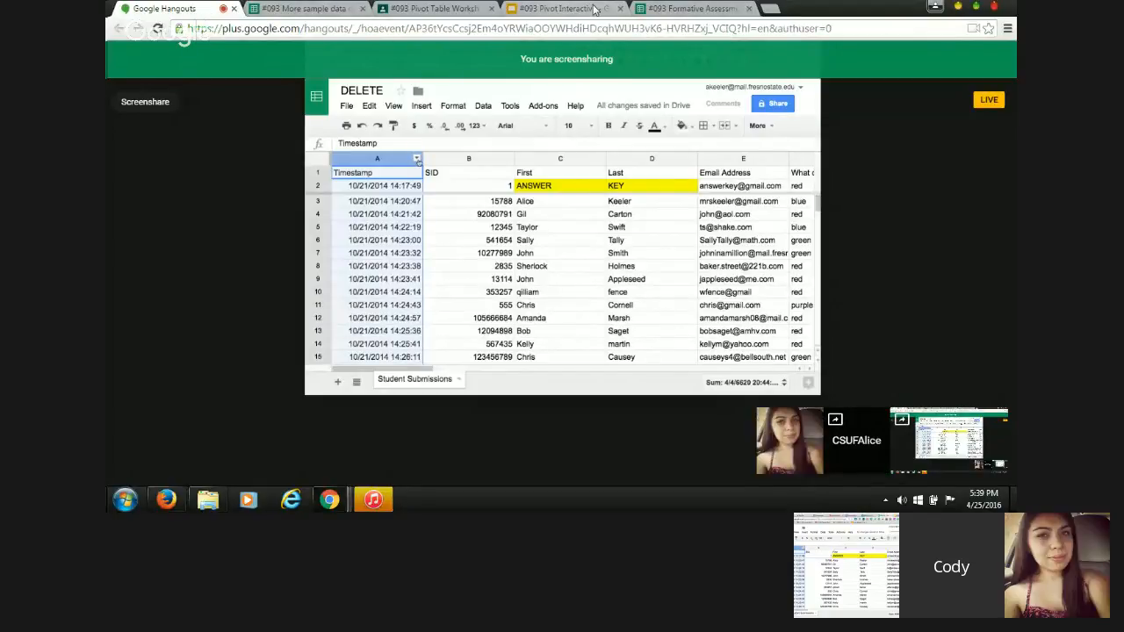
click(654, 9)
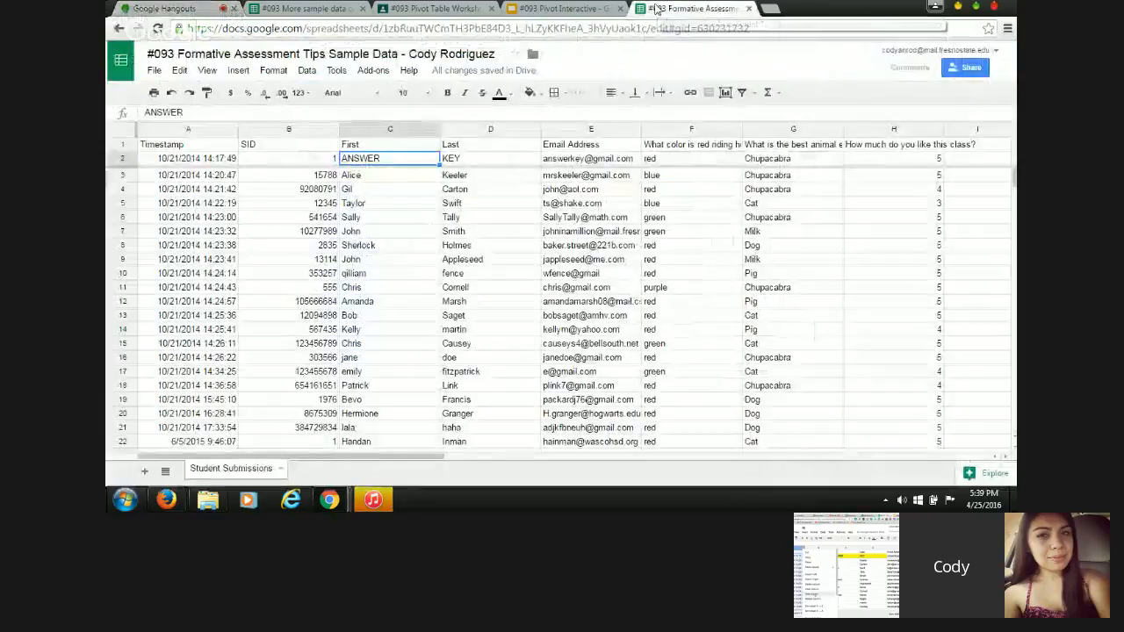
click(188, 162)
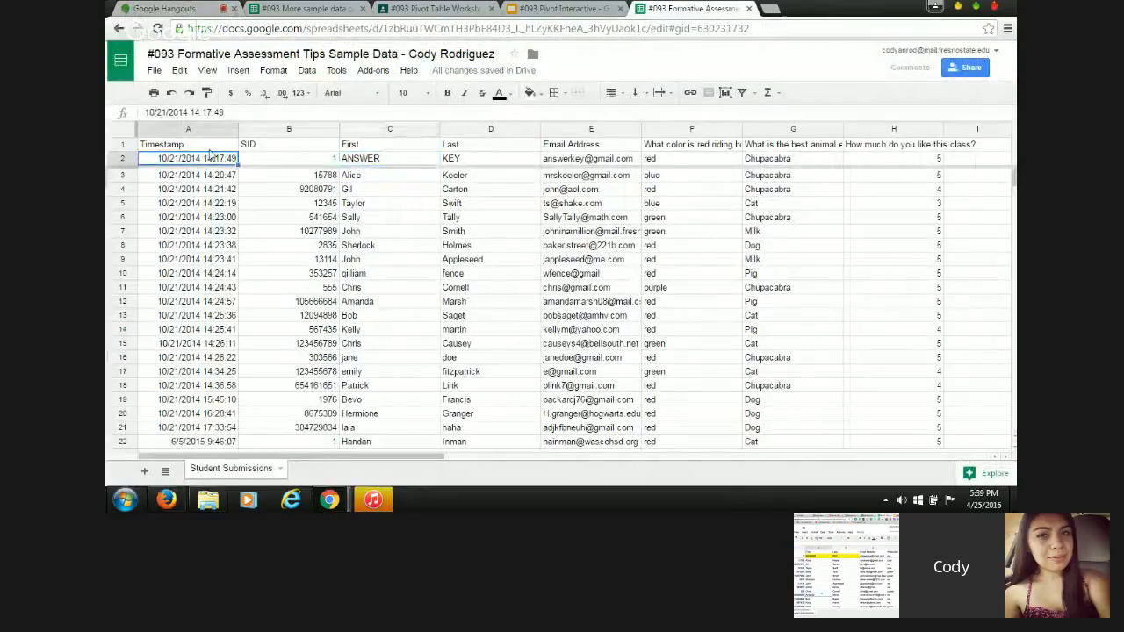
click(158, 144)
click(221, 160)
click(216, 147)
click(213, 134)
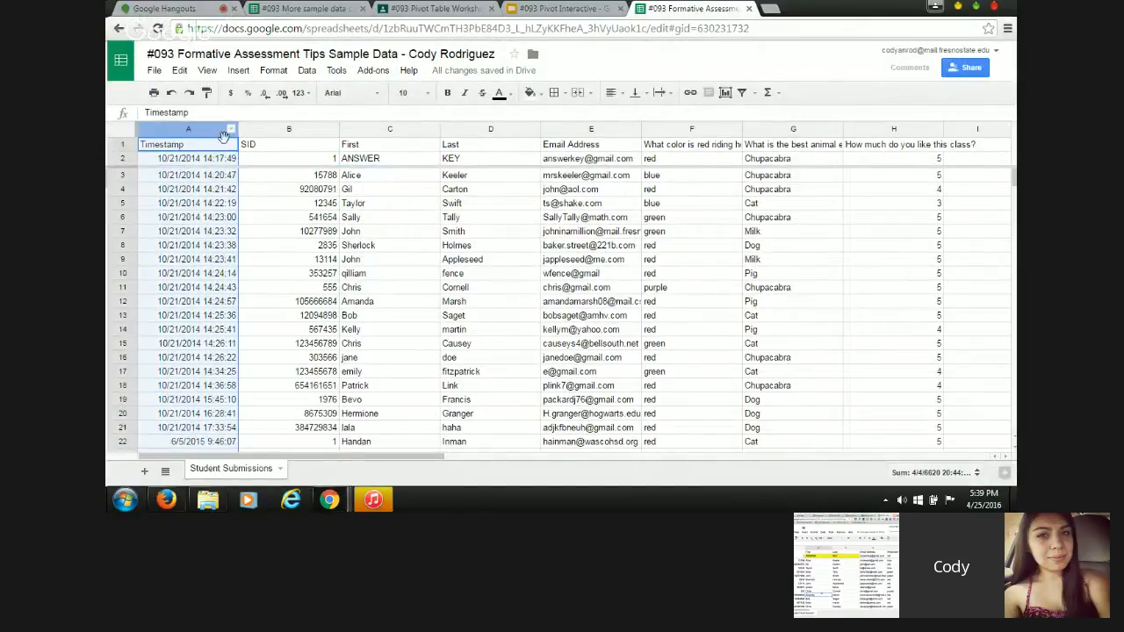
click(231, 130)
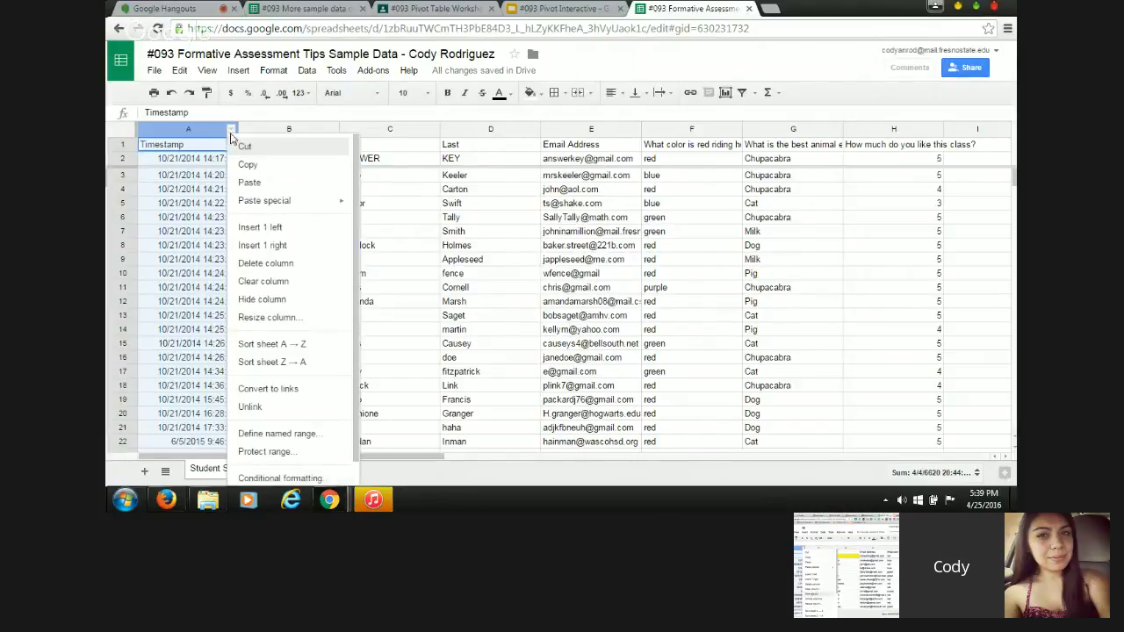
click(287, 301)
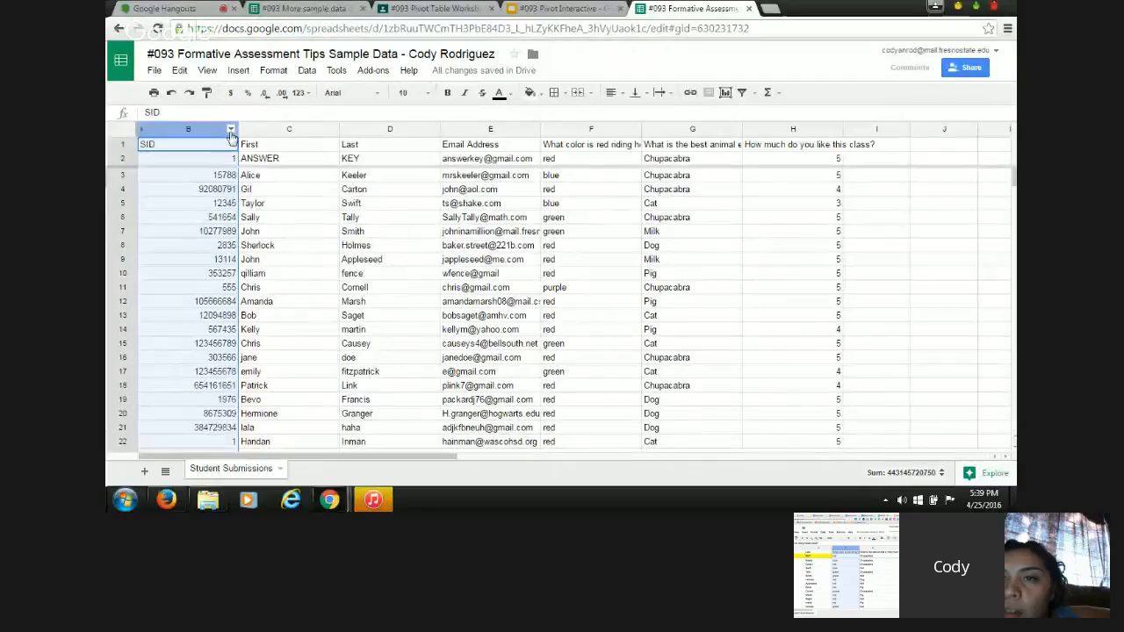
Step: Hide the SID column B and the Email Address column E
click(230, 129)
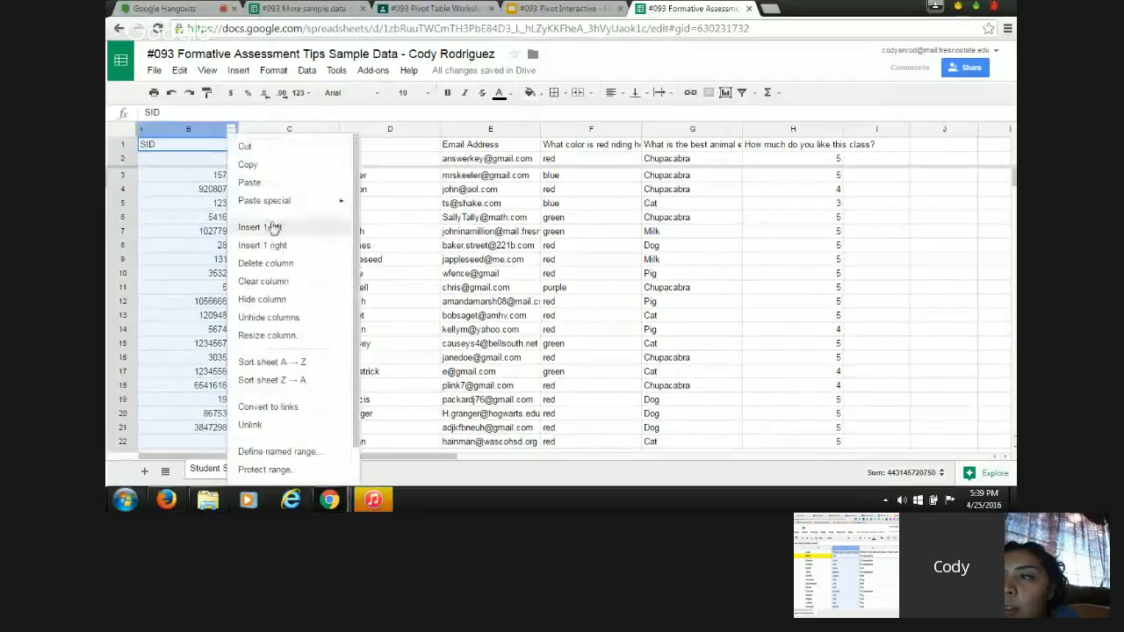
click(274, 299)
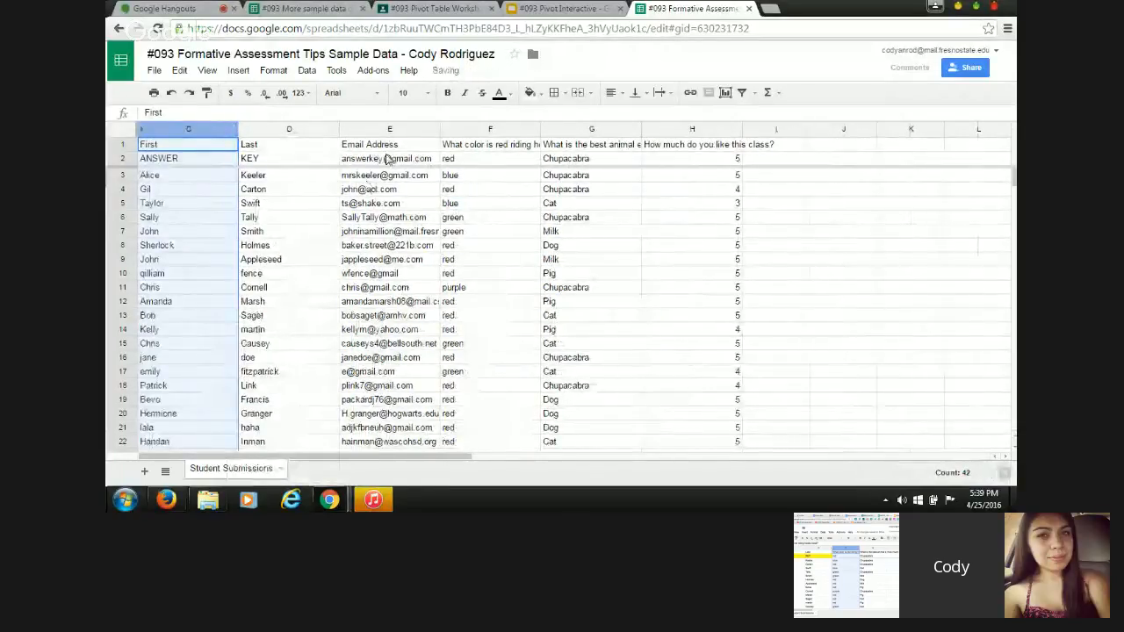
click(395, 130)
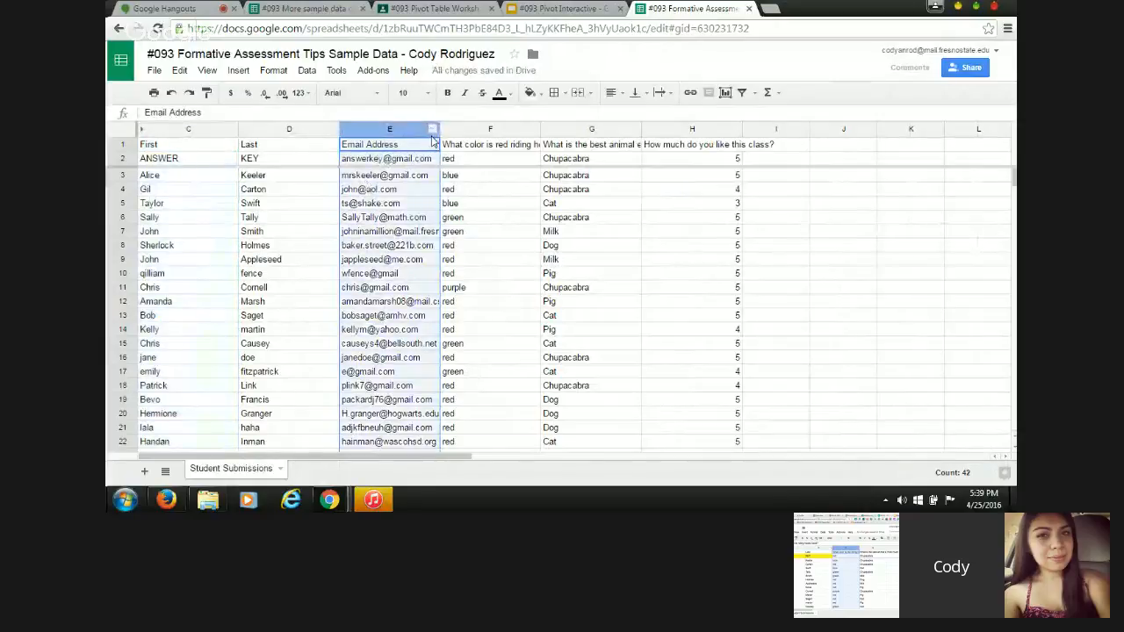
click(432, 132)
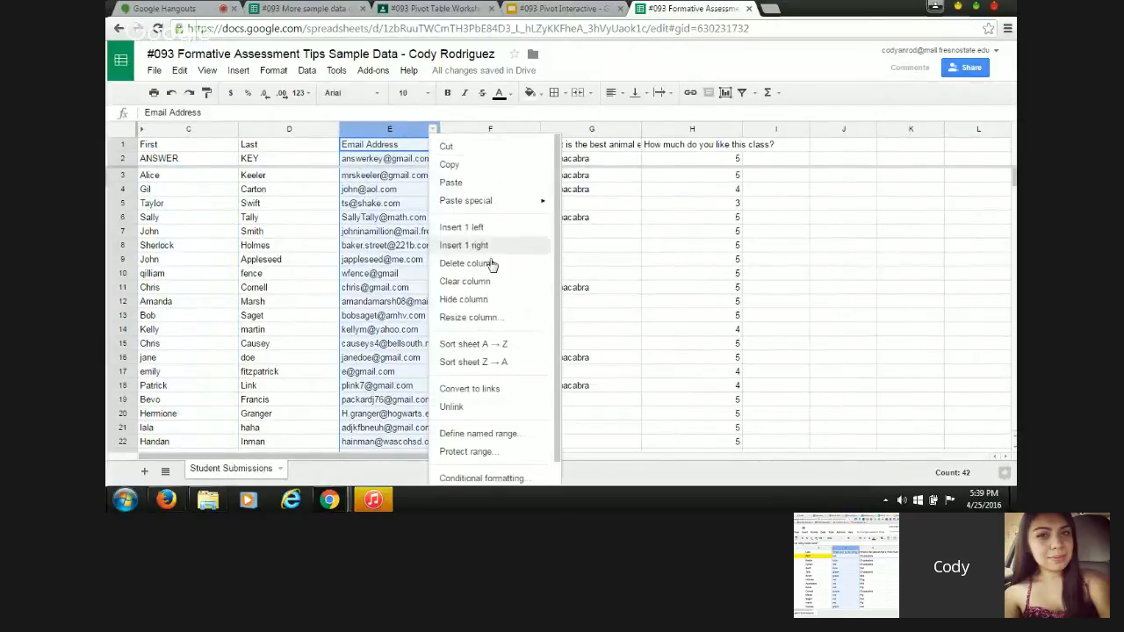
click(479, 302)
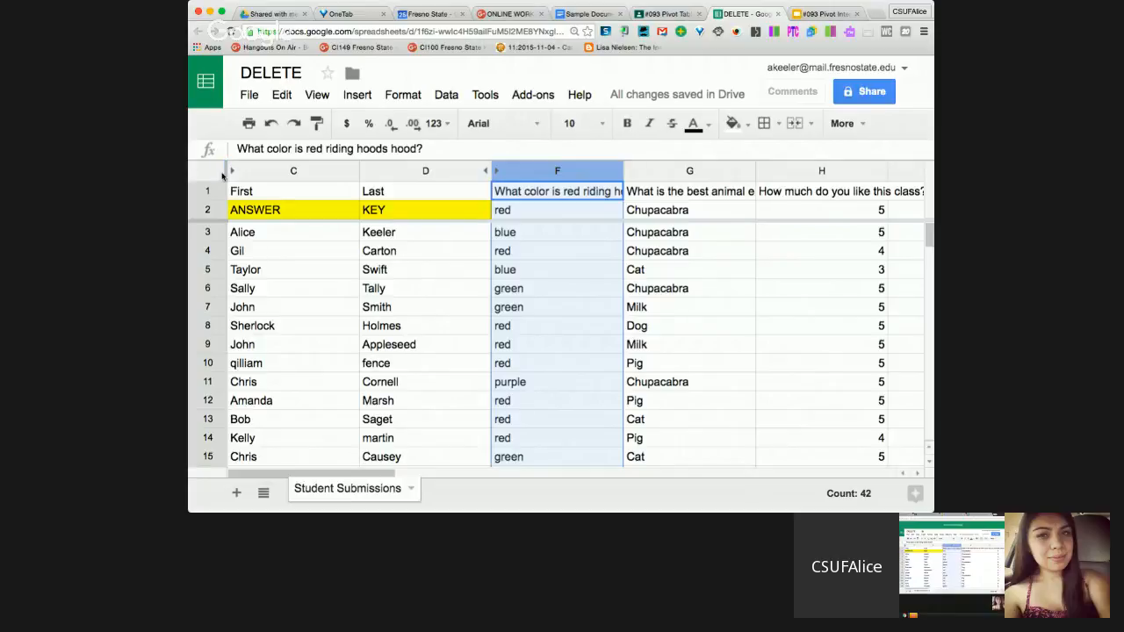
Step: In the DELETE spreadsheet, freeze the columns through Last (column D) and check the names against the answer columns
drag(227, 170, 489, 201)
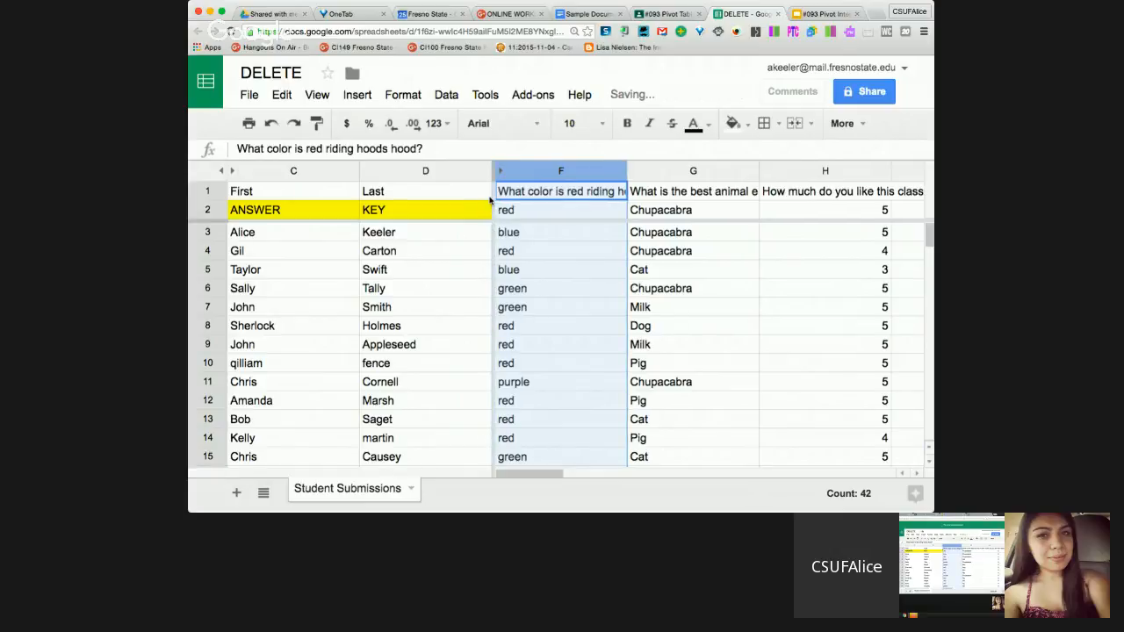
scroll(634, 333, right, 5)
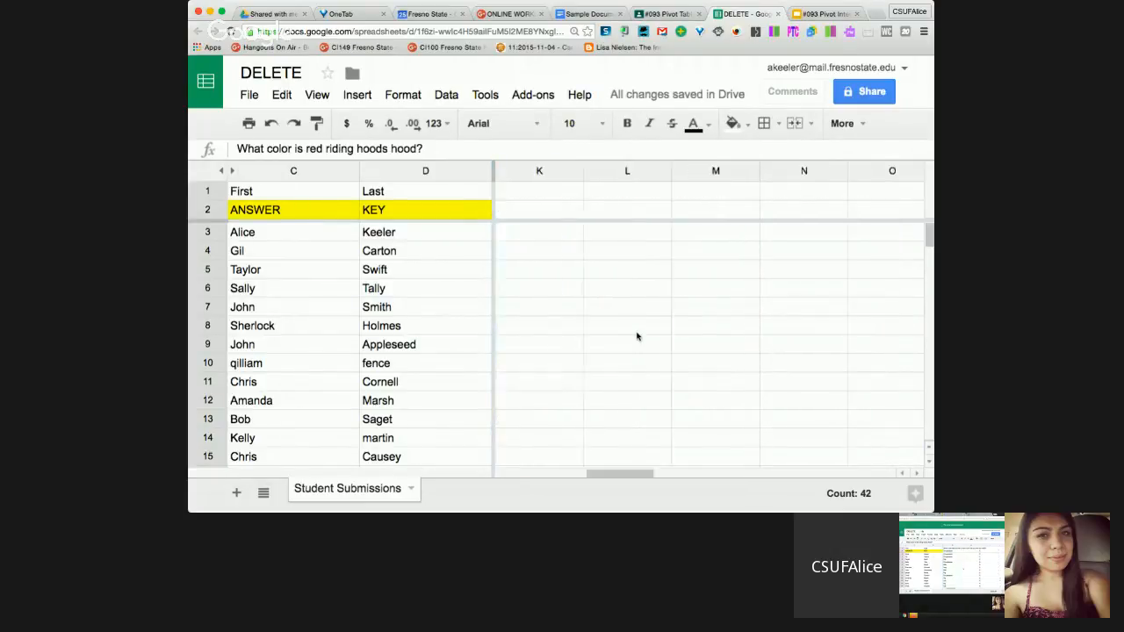
scroll(636, 336, left, 5)
scroll(636, 336, right, 15)
scroll(637, 336, left, 15)
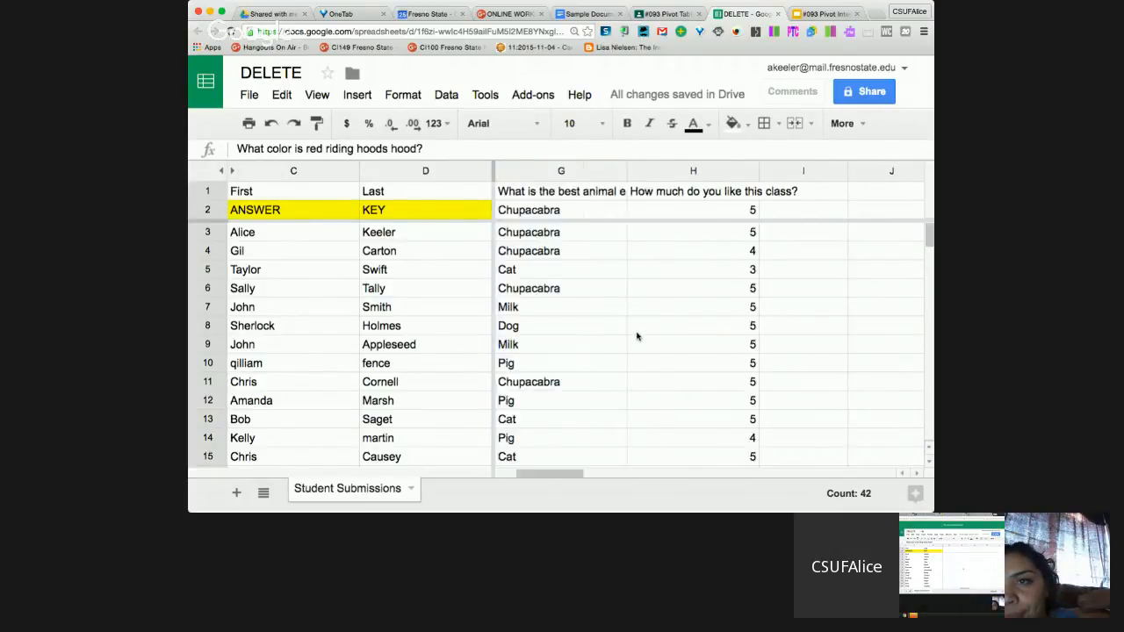
scroll(637, 336, left, 1)
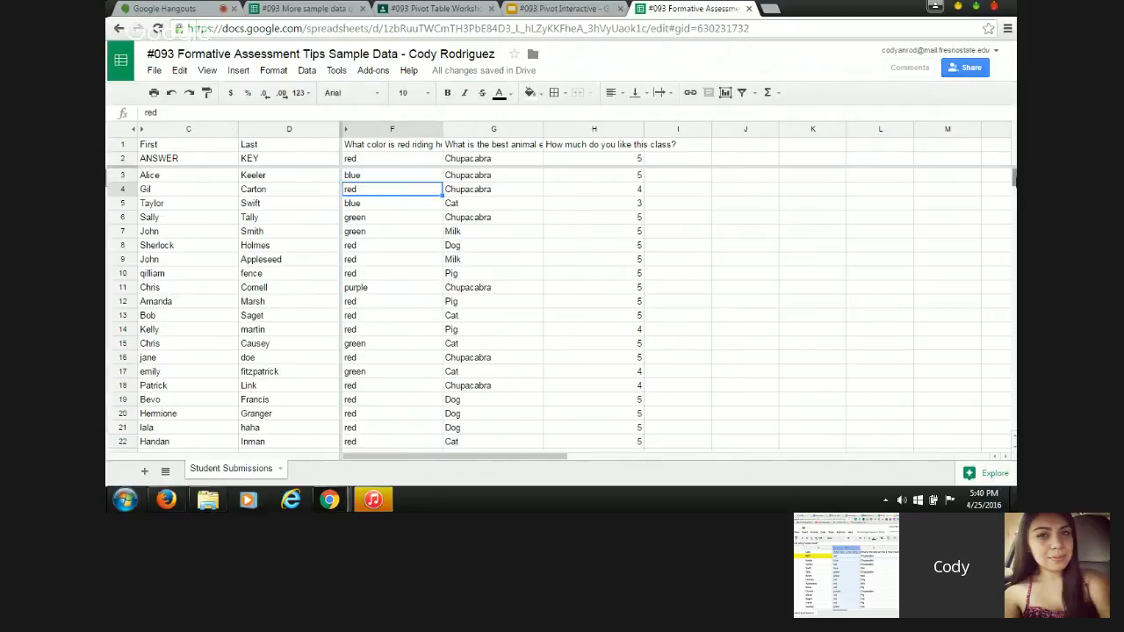
Step: Check the frozen header and answer key rows against the student responses further down the sheet
scroll(562, 299, down, 2)
scroll(562, 298, up, 2)
scroll(562, 298, down, 12)
scroll(562, 299, up, 12)
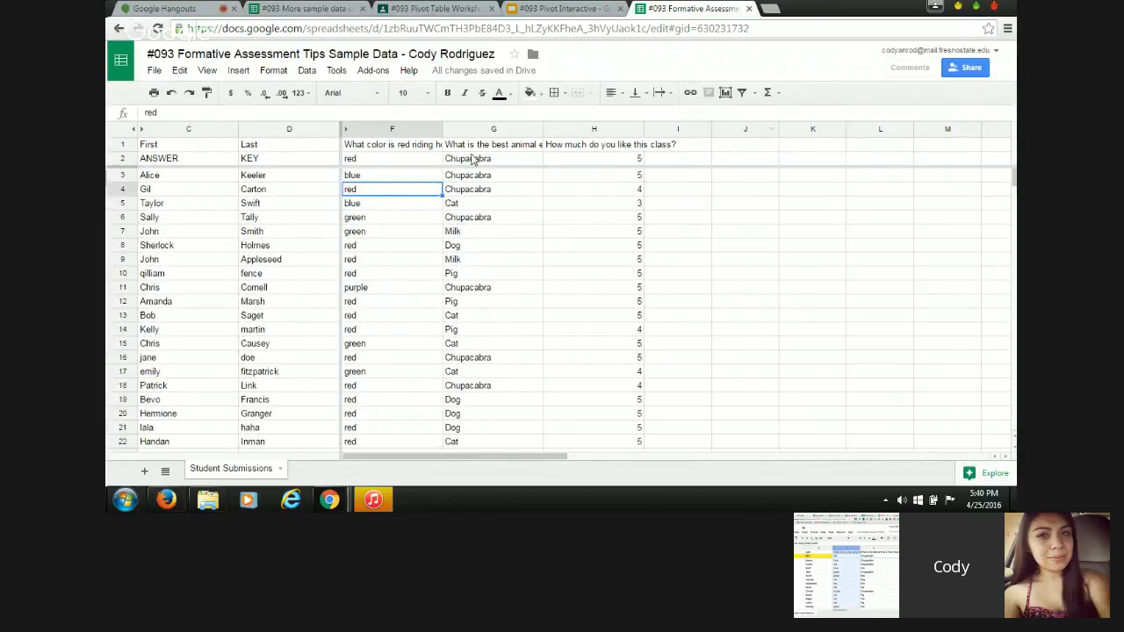
Step: Unhide the Timestamp and SID columns A and B, and hide both columns again
click(138, 131)
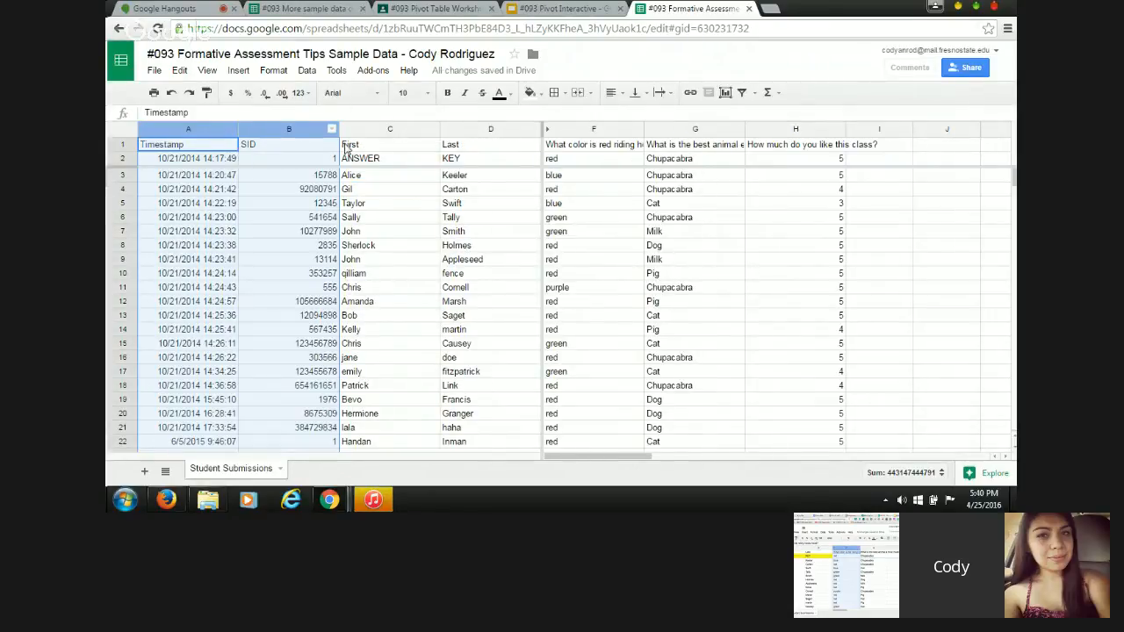
click(231, 129)
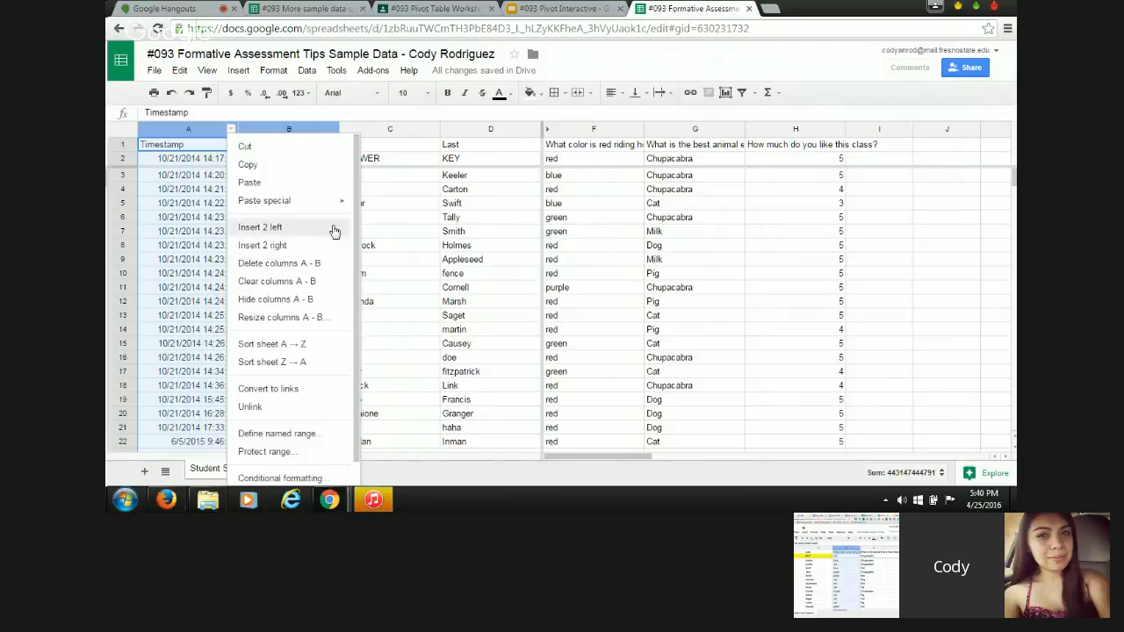
scroll(352, 204, down, 1)
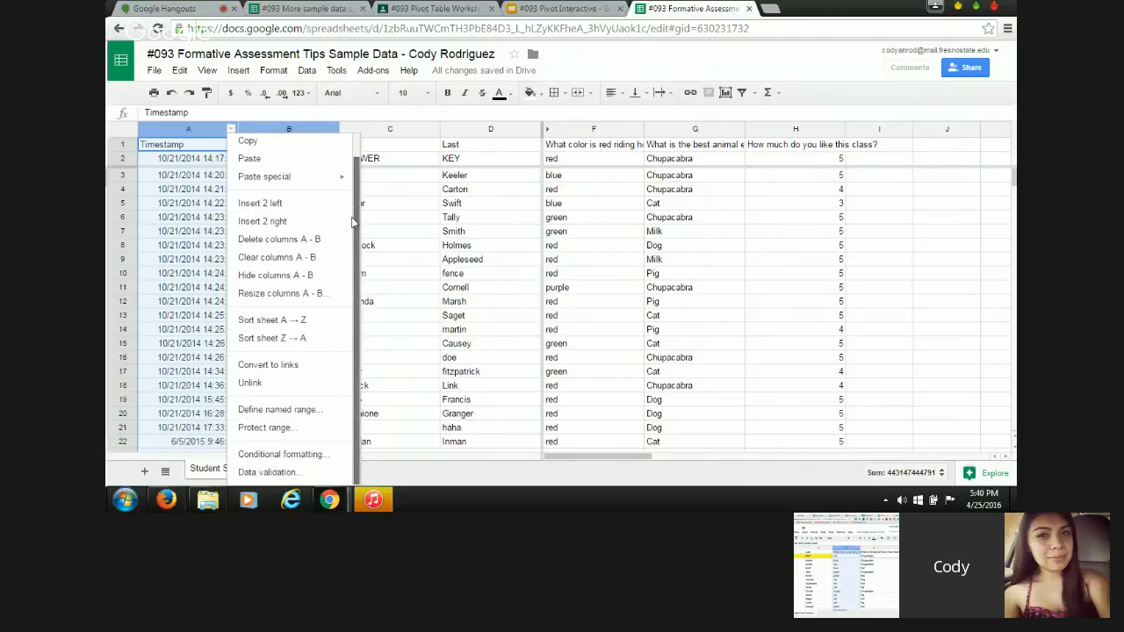
click(295, 276)
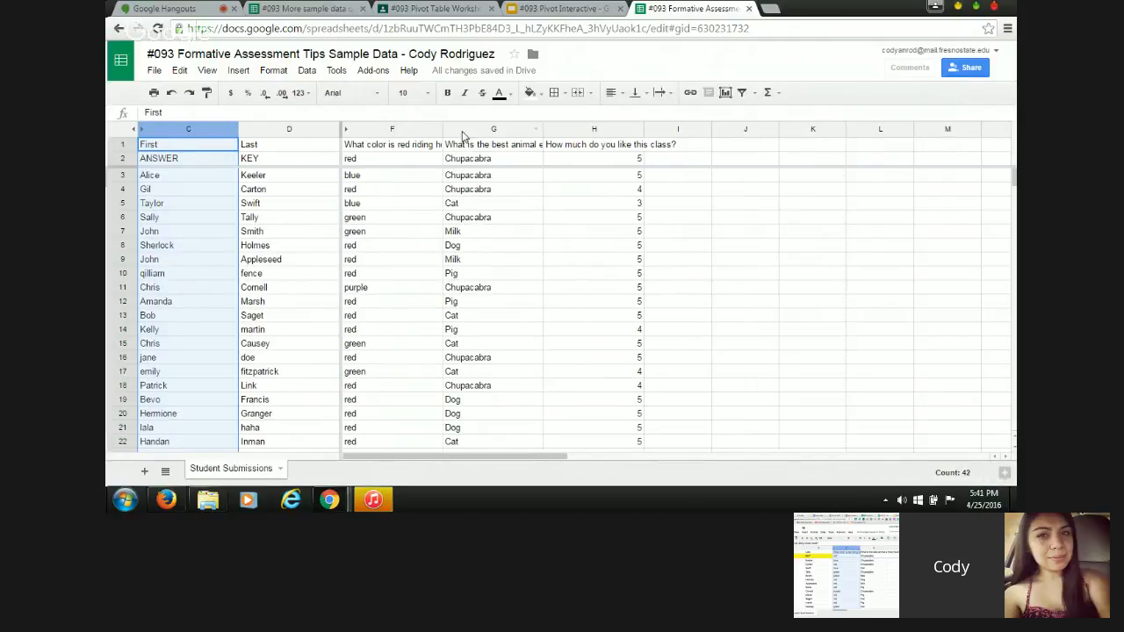
Step: Check the shared conditional formatting demonstration in Google Hangouts, and return to the #093 Formative Assessment Tips Sample Data spreadsheet
click(419, 181)
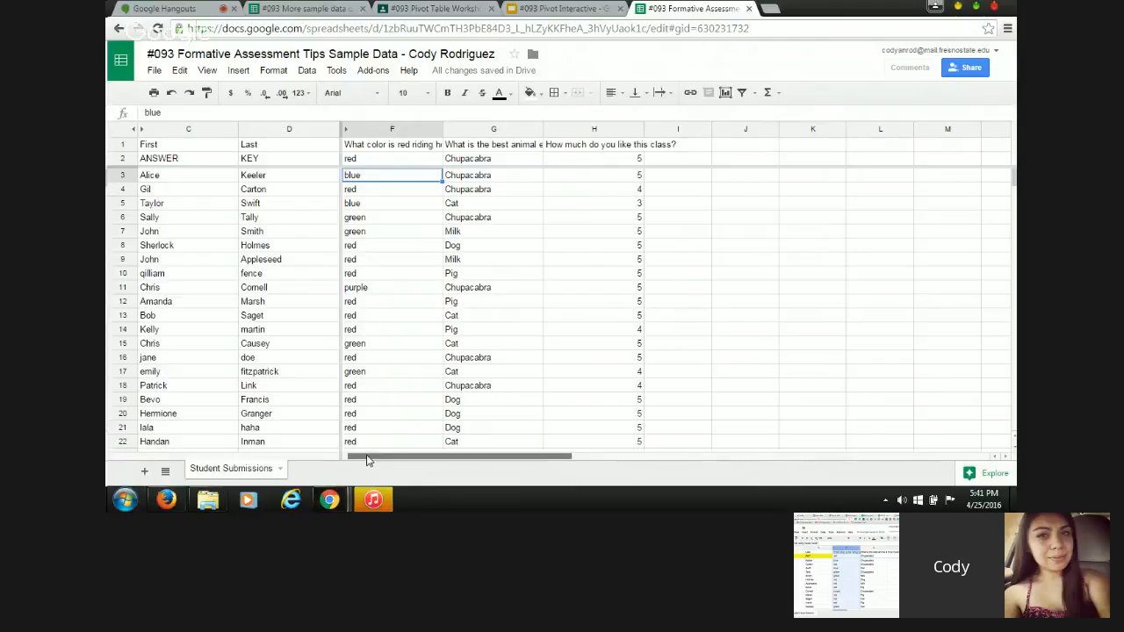
mouse_move(370, 460)
mouse_down()
mouse_move(396, 462)
mouse_move(359, 482)
mouse_move(389, 466)
mouse_move(436, 466)
mouse_move(353, 466)
mouse_up()
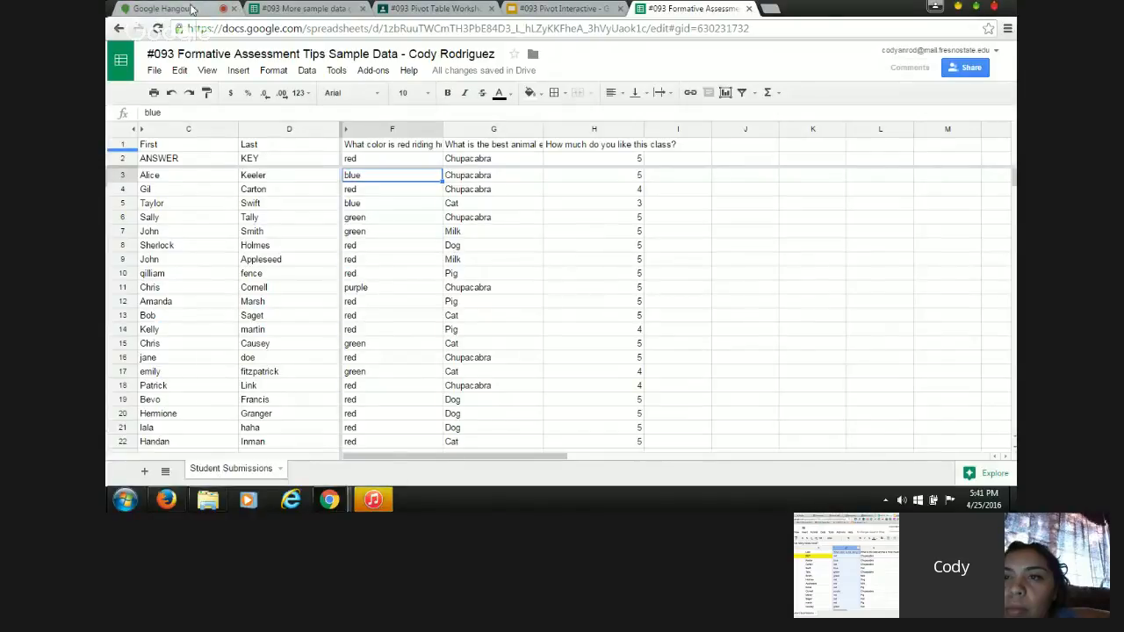
click(192, 9)
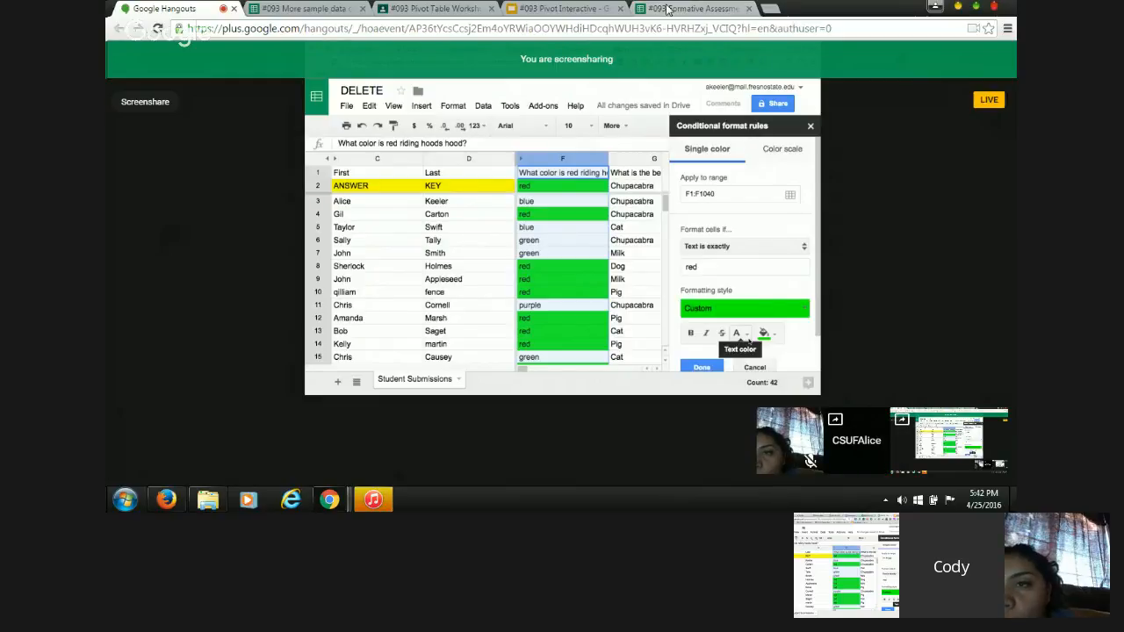
click(667, 8)
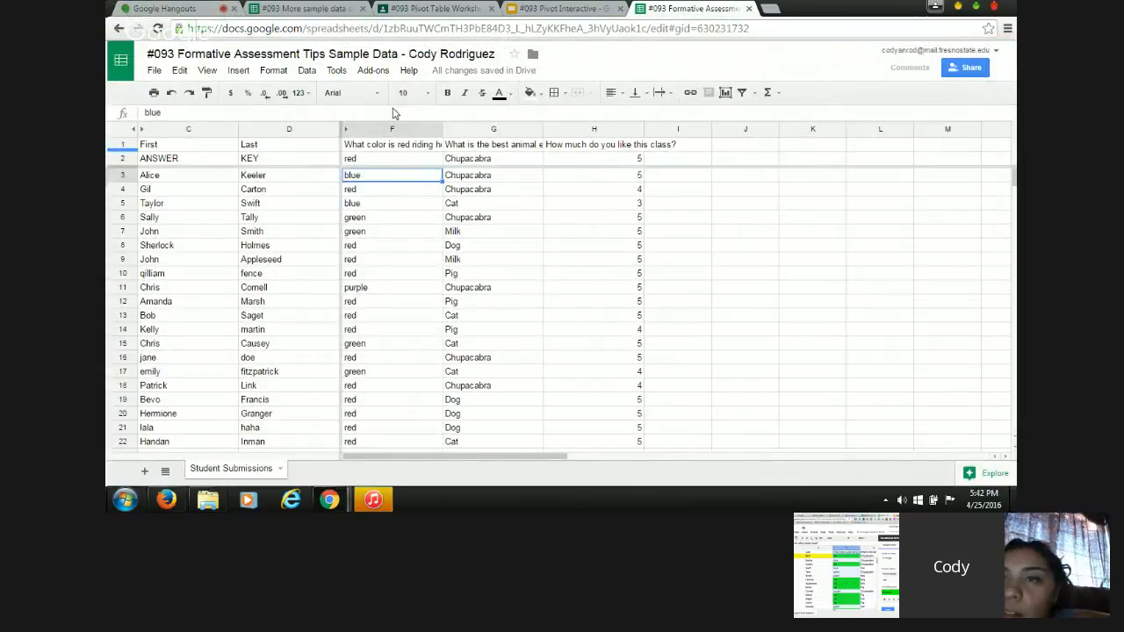
Step: Start a conditional formatting rule for the red riding hood color question in column F
click(425, 129)
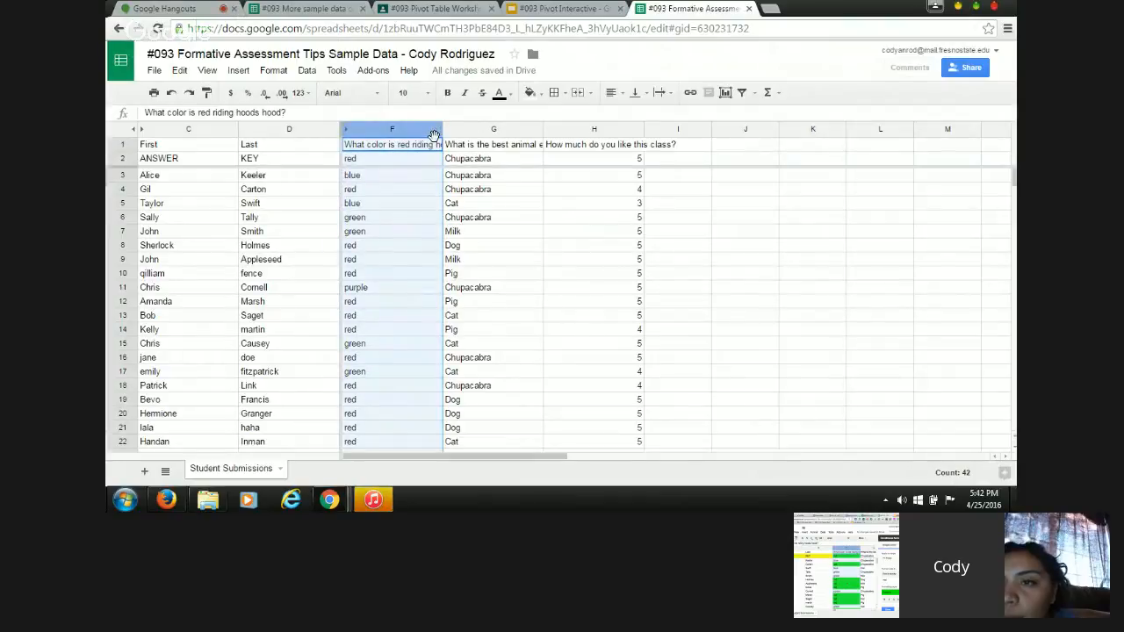
mouse_move(435, 136)
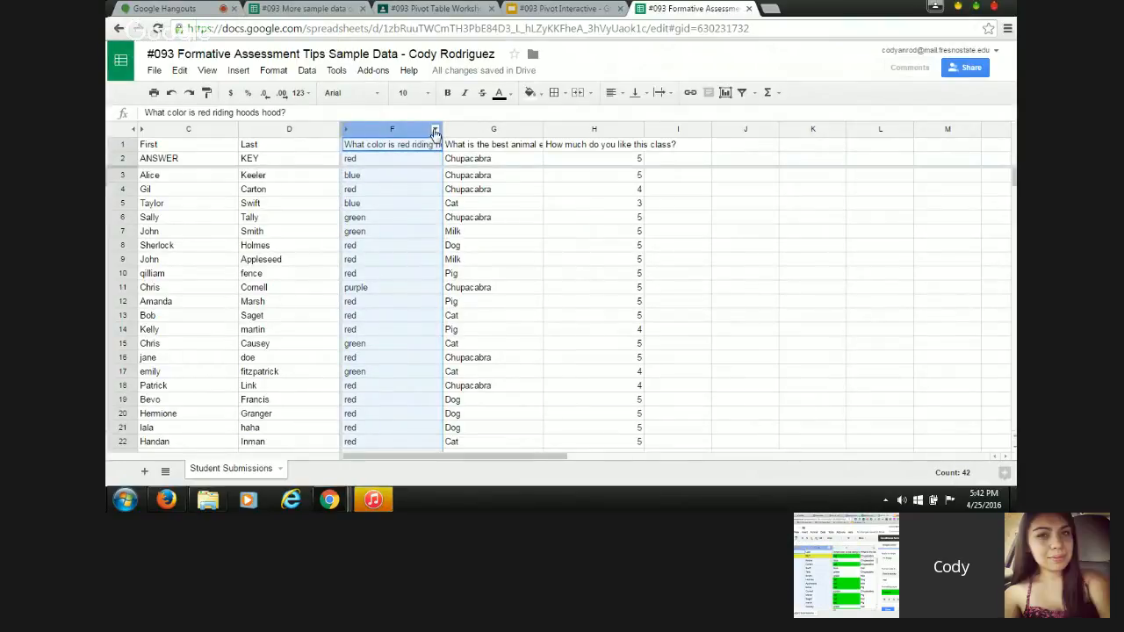
click(434, 130)
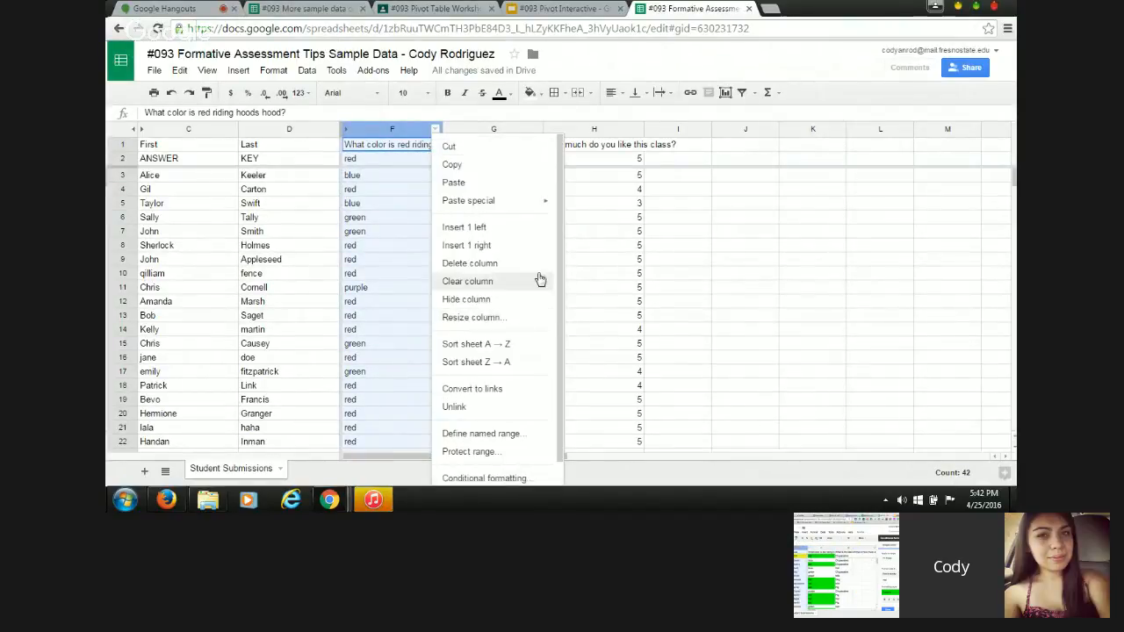
scroll(556, 269, down, 1)
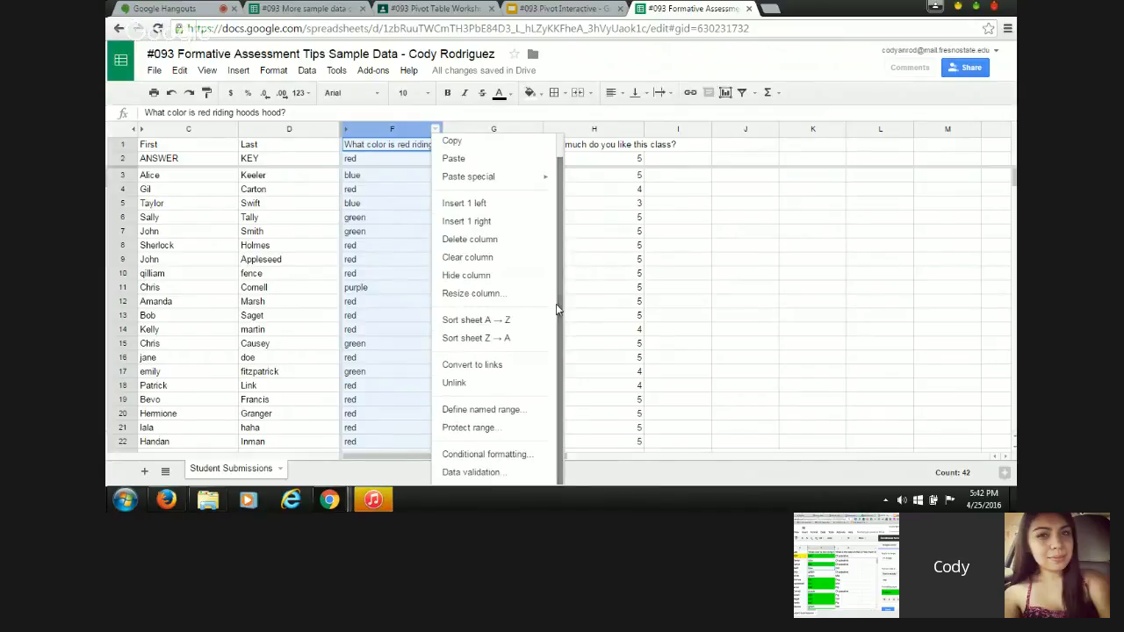
click(718, 477)
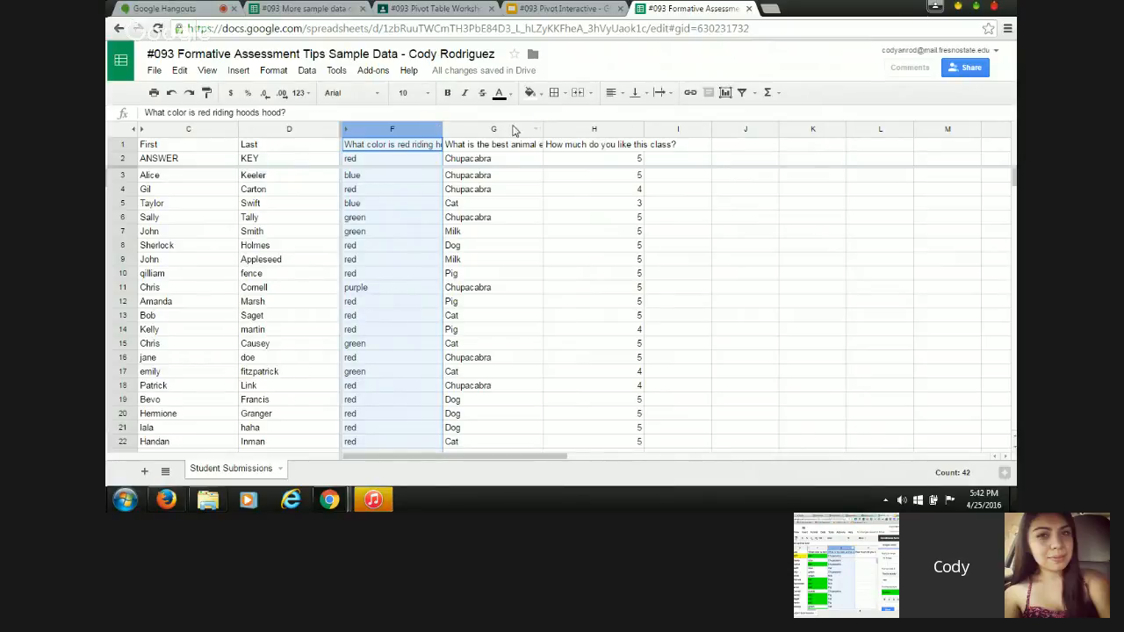
click(433, 132)
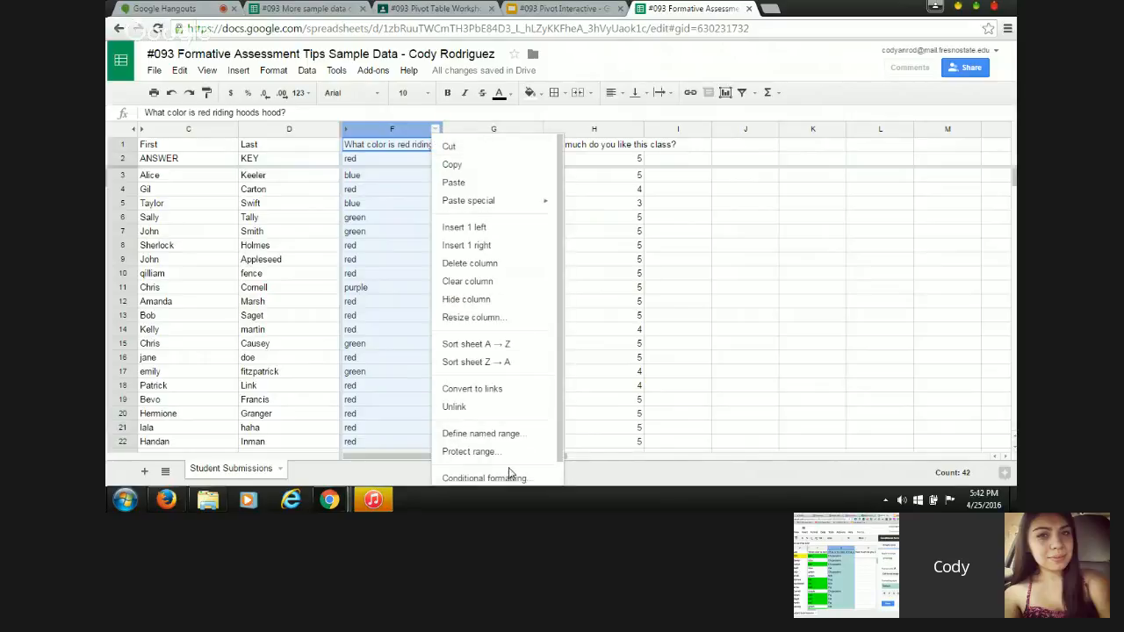
click(484, 478)
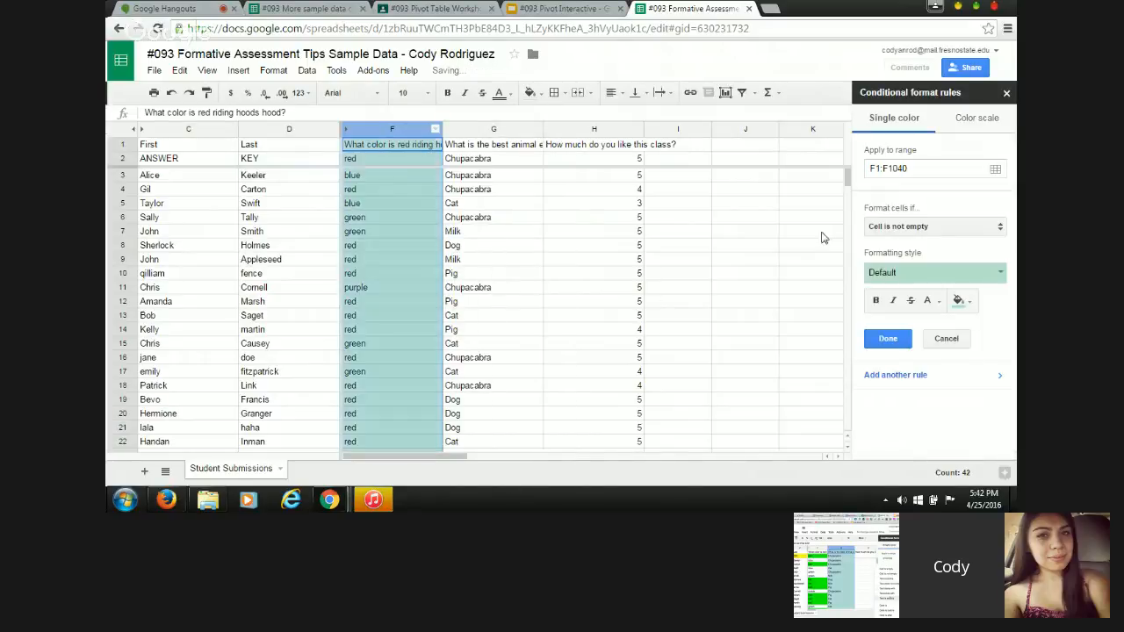
Step: Set the column F rule to color cells whose text is exactly "blue" with a dark teal fill
click(998, 227)
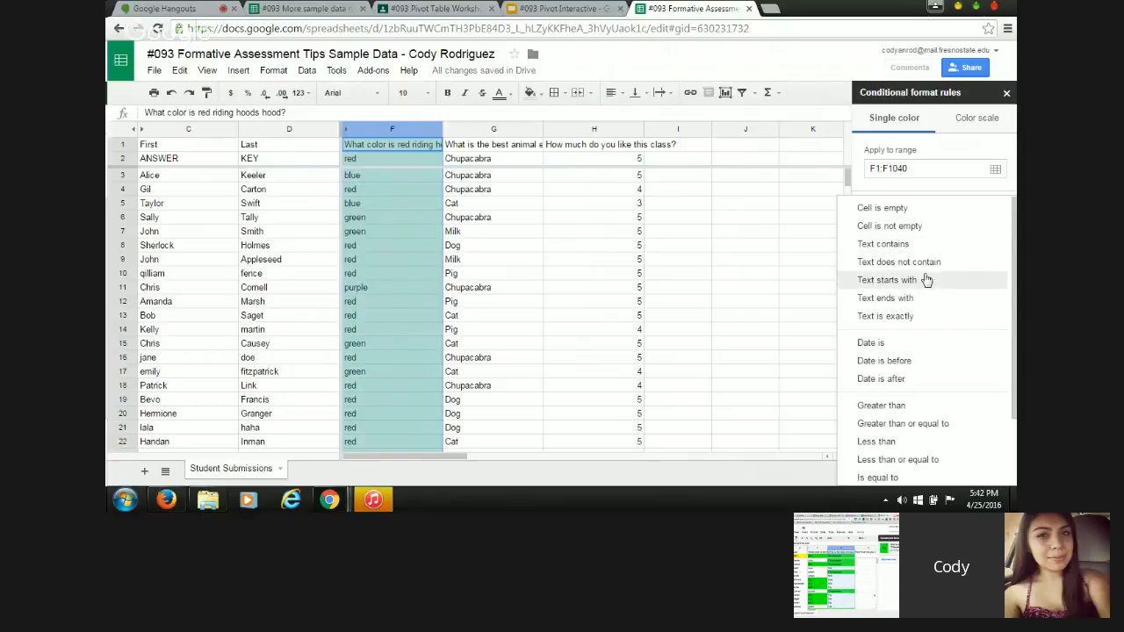
click(913, 316)
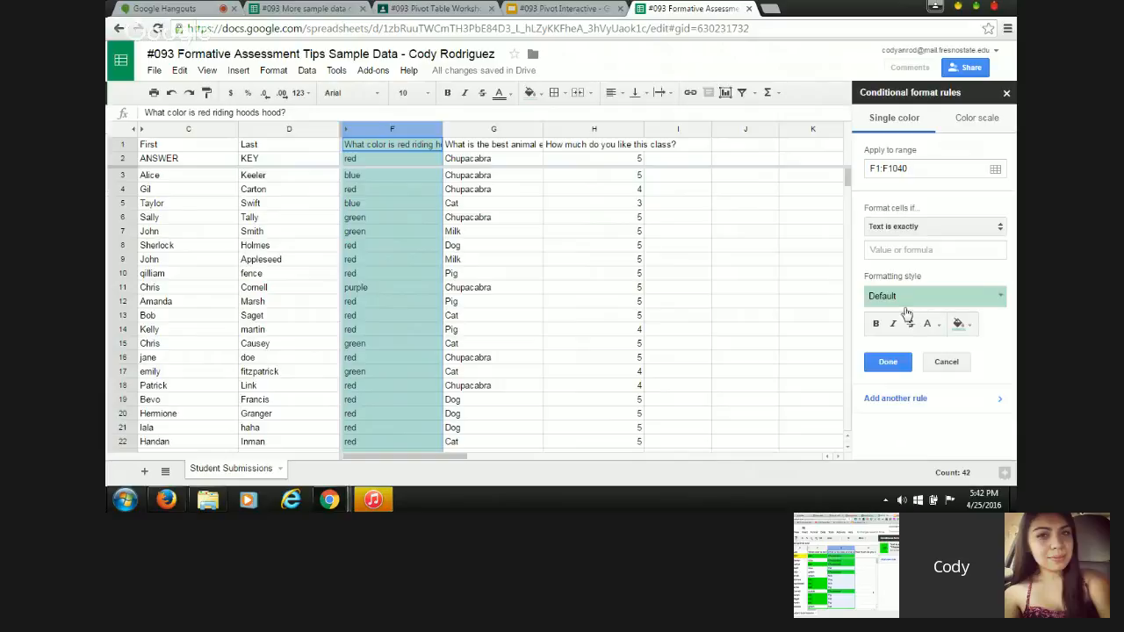
click(905, 251)
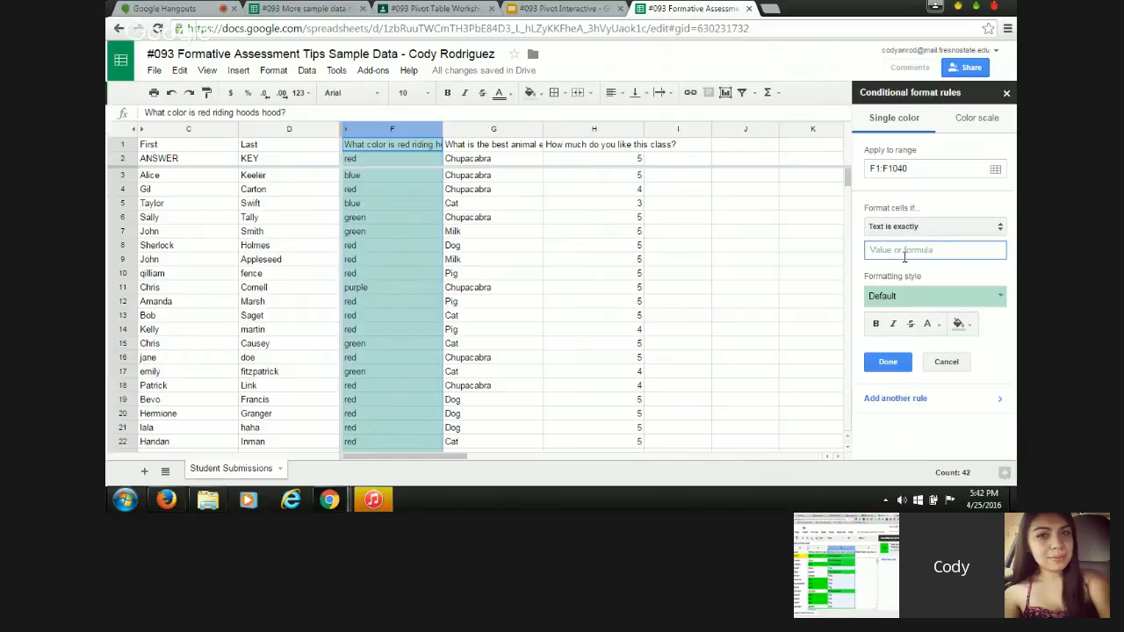
text(blue)
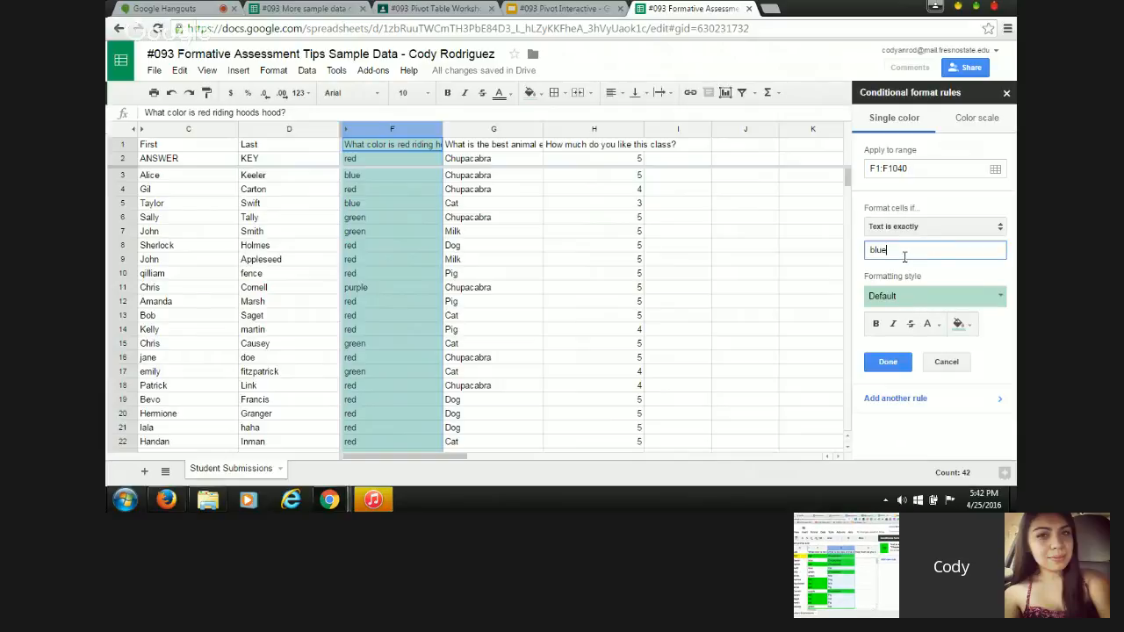
click(958, 323)
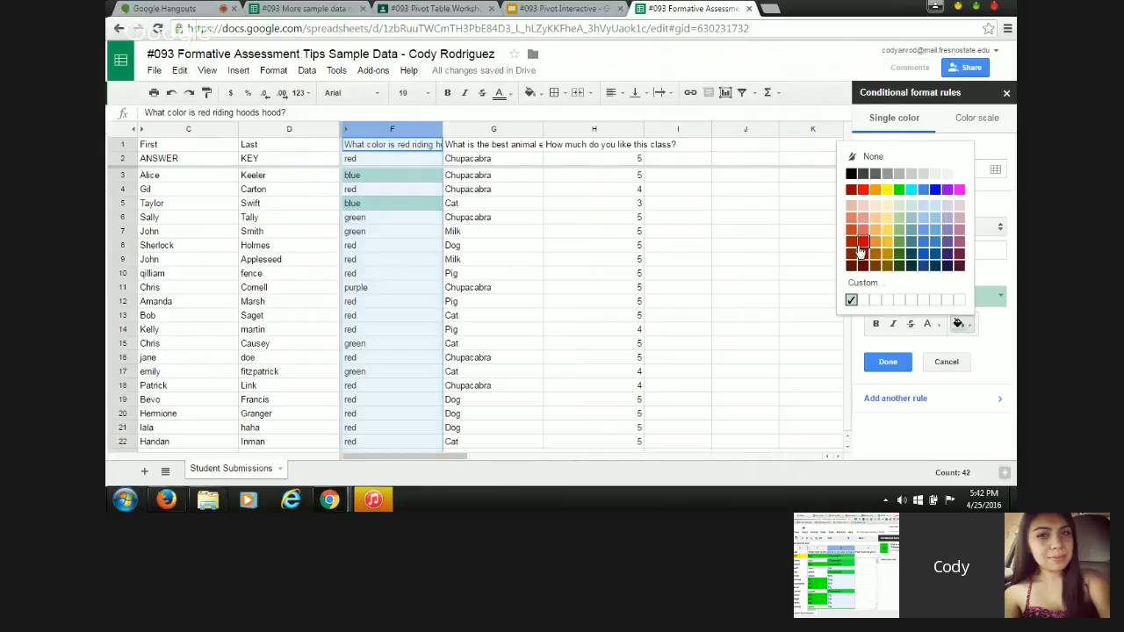
click(910, 242)
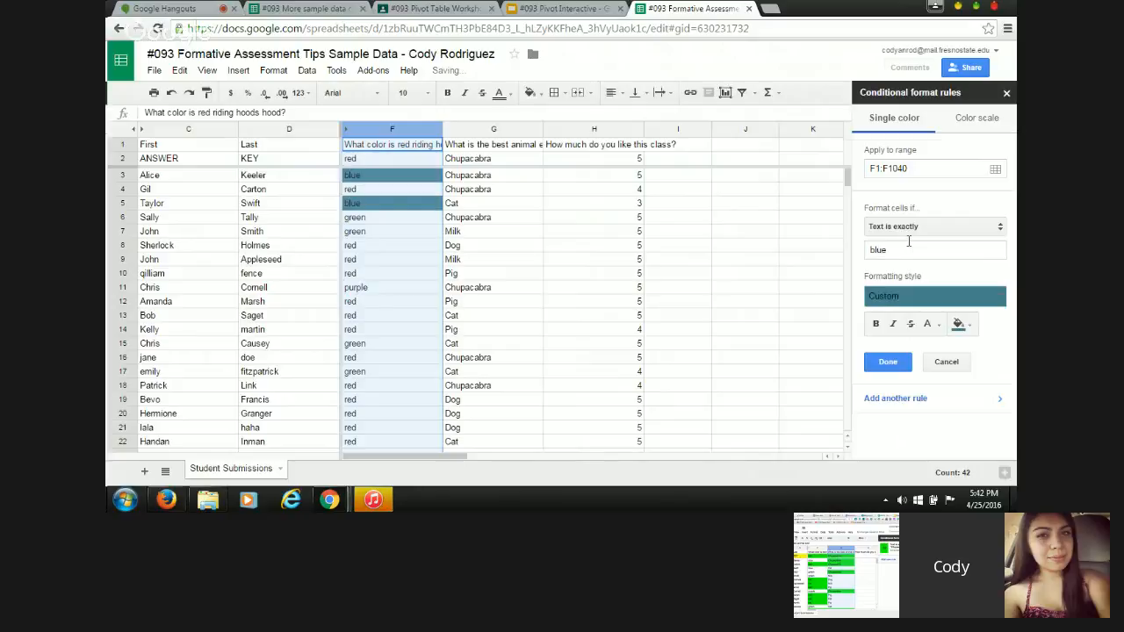
Step: Discard the conditional formatting rule for "blue" in column F
click(411, 259)
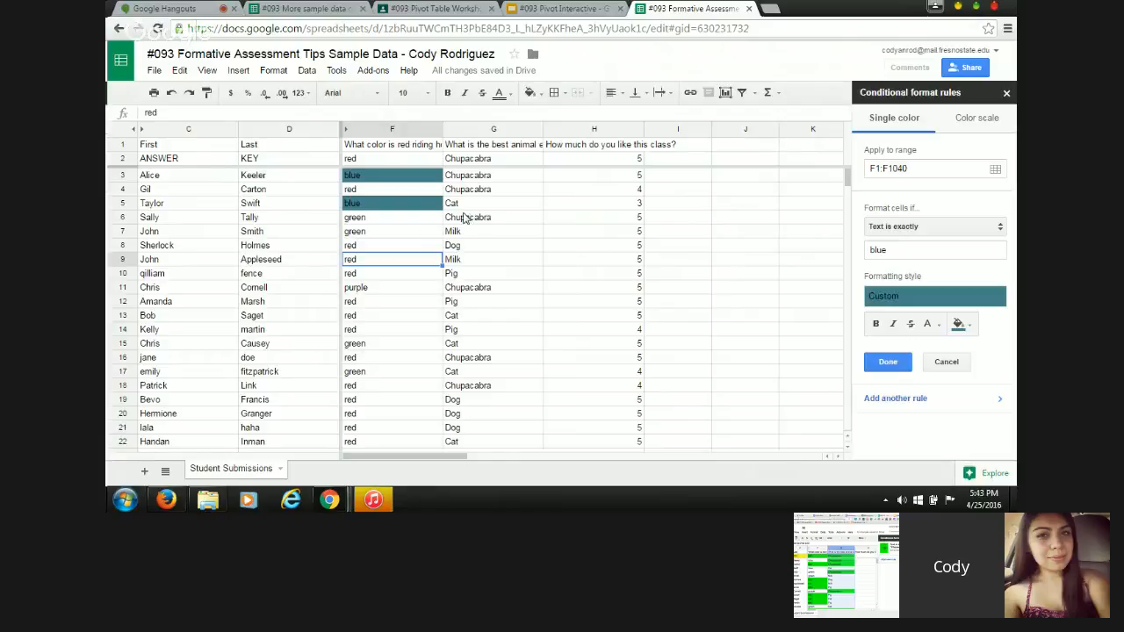
click(434, 131)
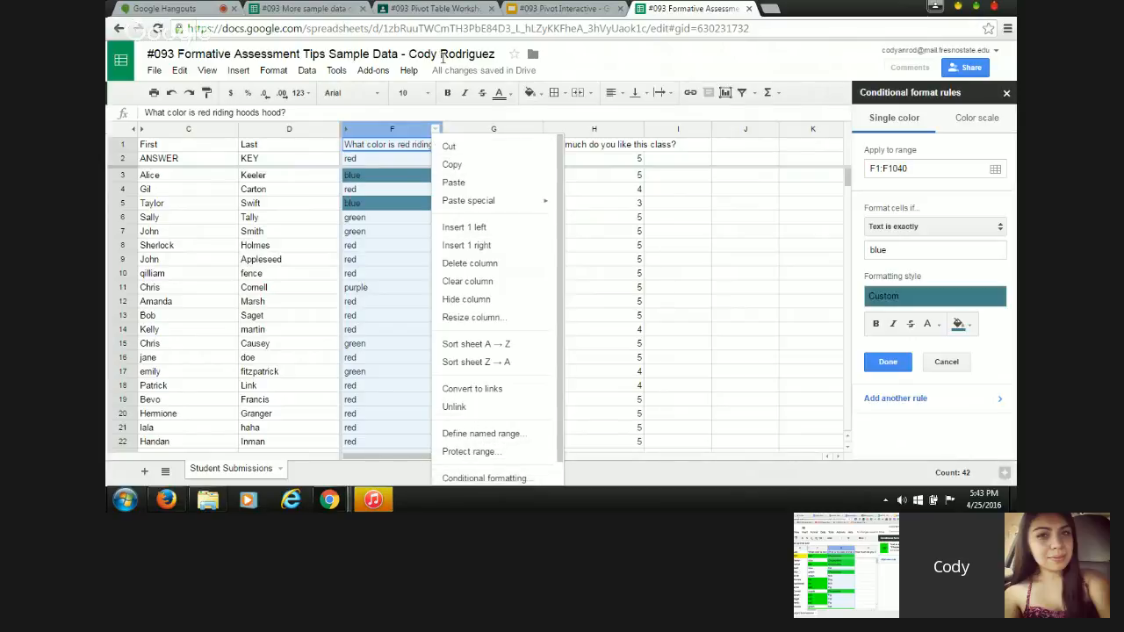
click(952, 362)
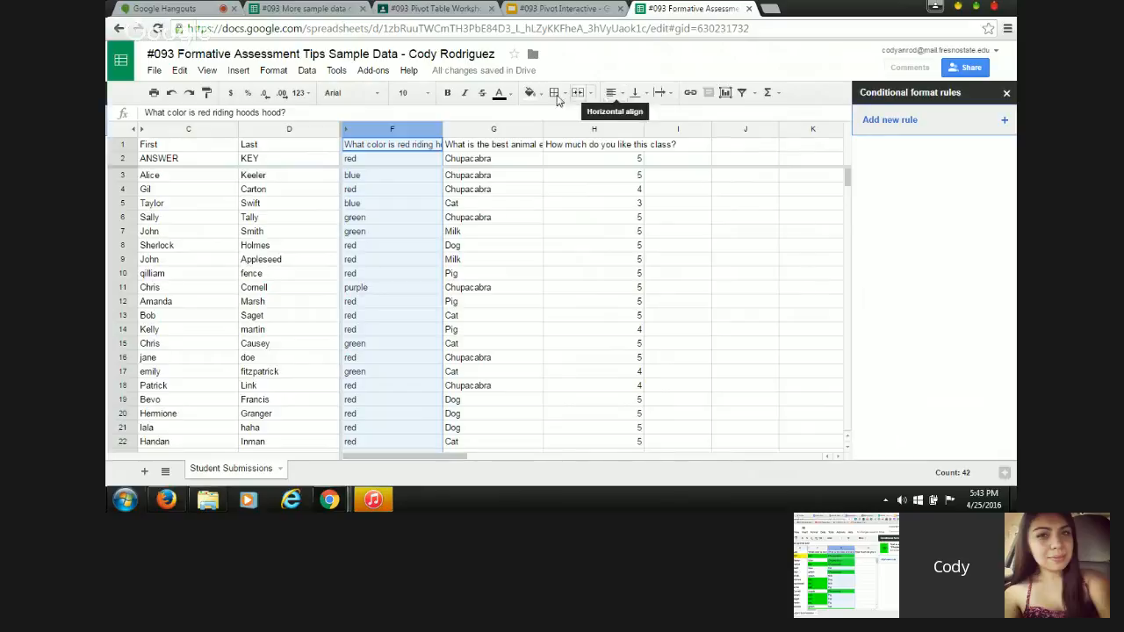
Step: Start a new conditional formatting rule for column F with the condition Text is exactly
click(433, 131)
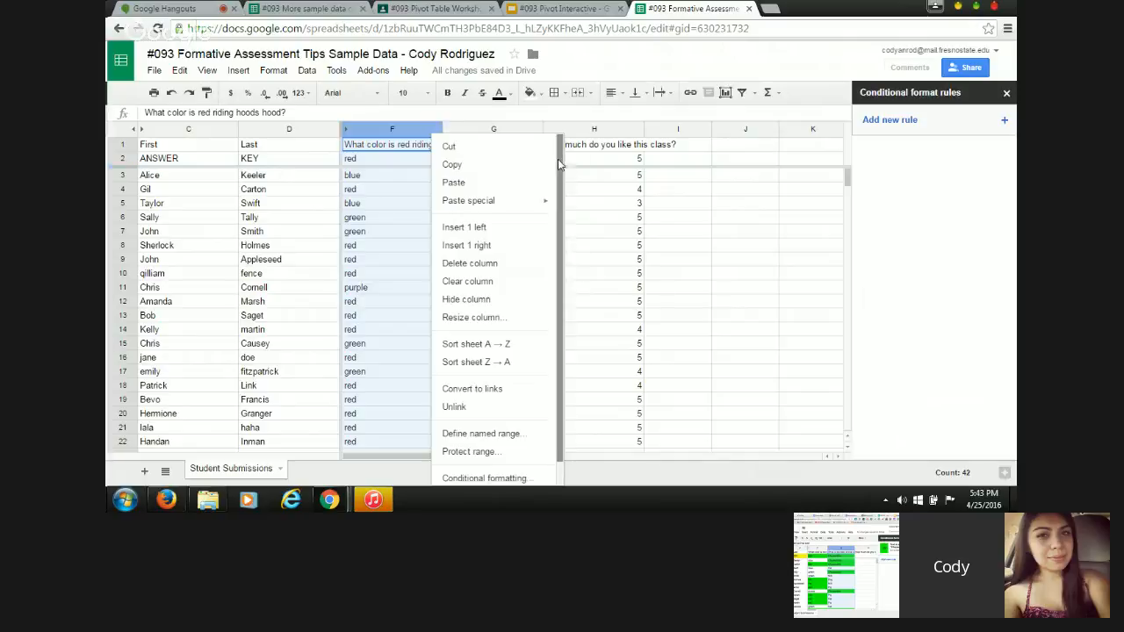
scroll(500, 352, down, 1)
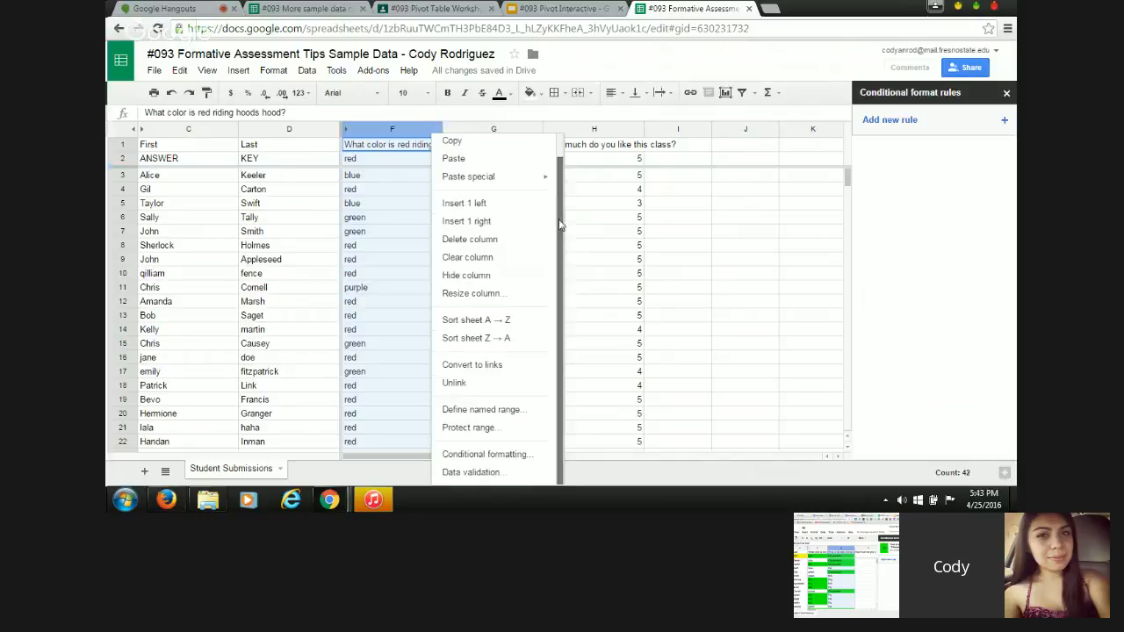
click(482, 454)
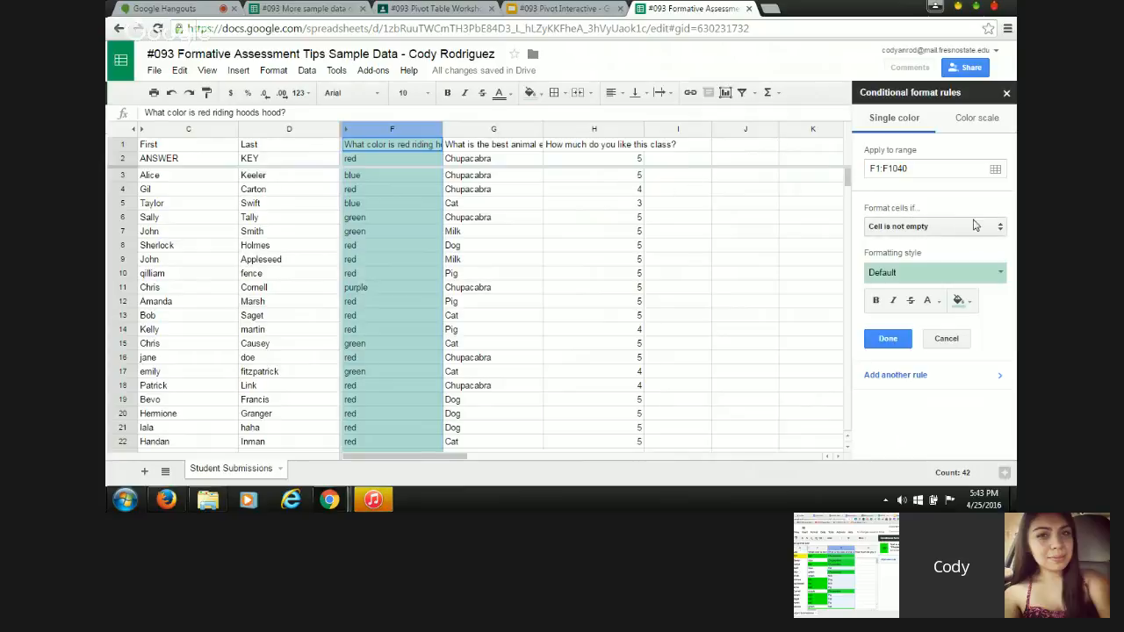
click(1000, 228)
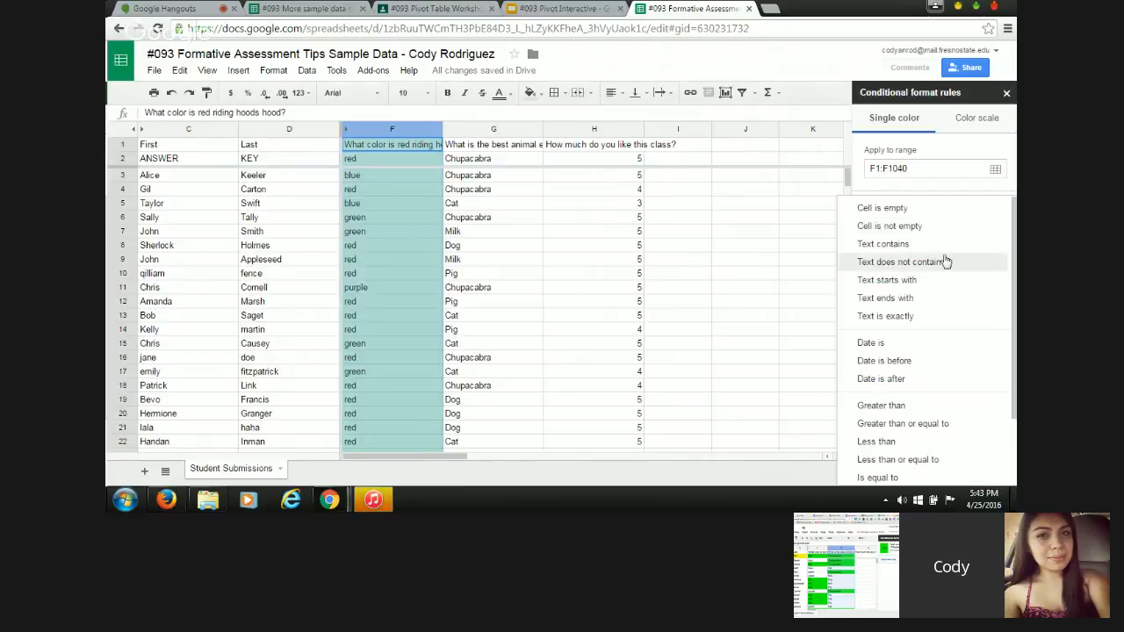
click(885, 316)
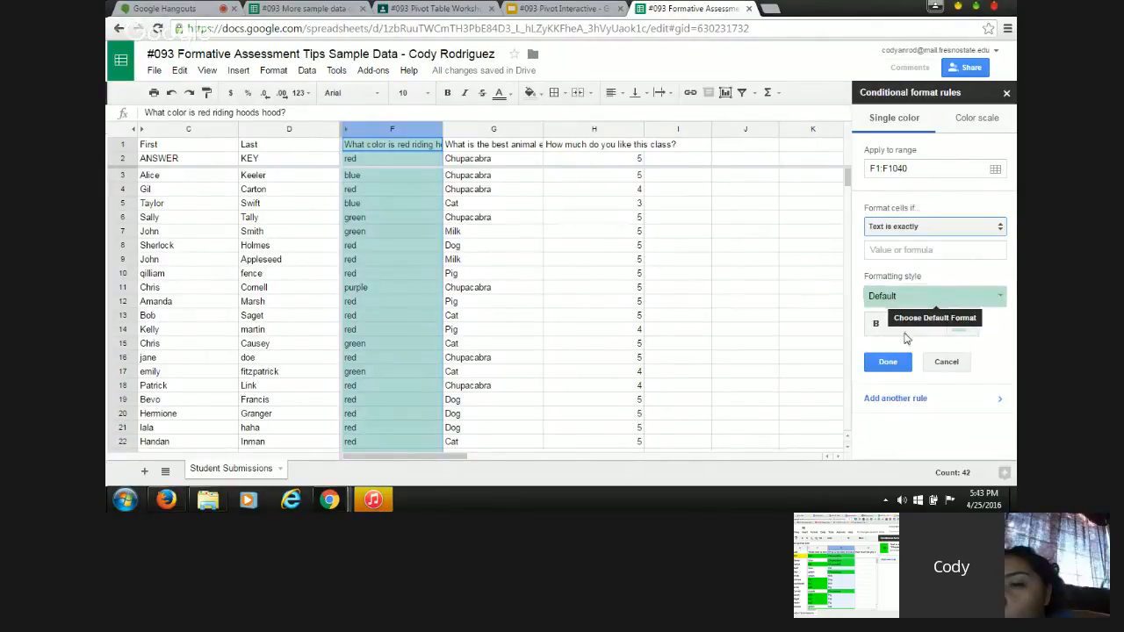
Step: Give the column F Text is exactly rule a bright green fill
click(957, 323)
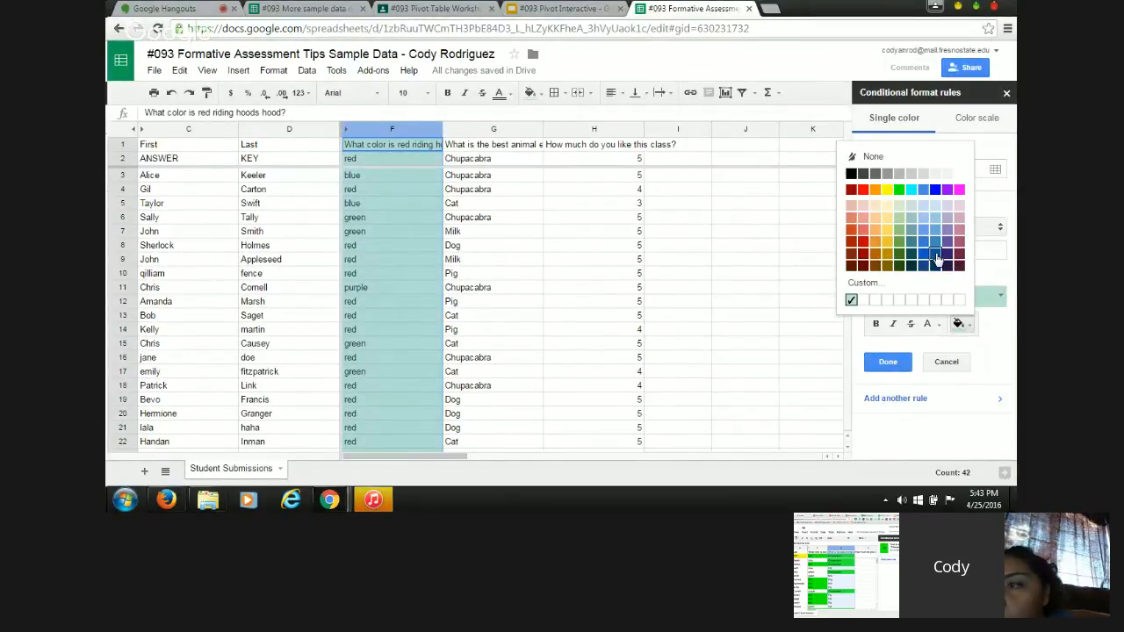
click(898, 190)
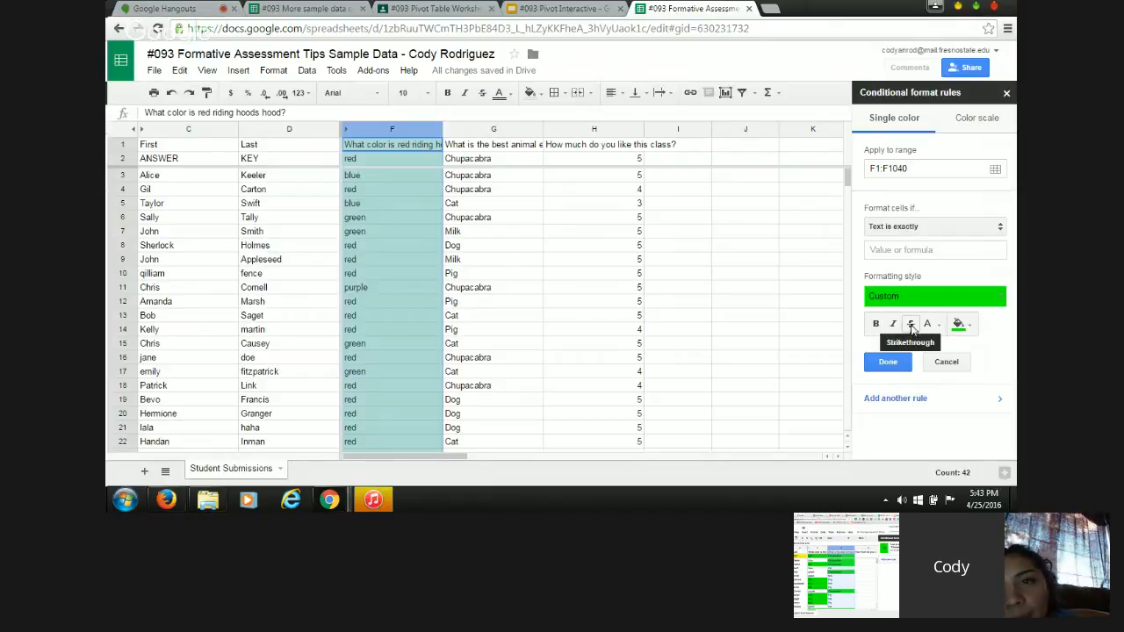
click(888, 364)
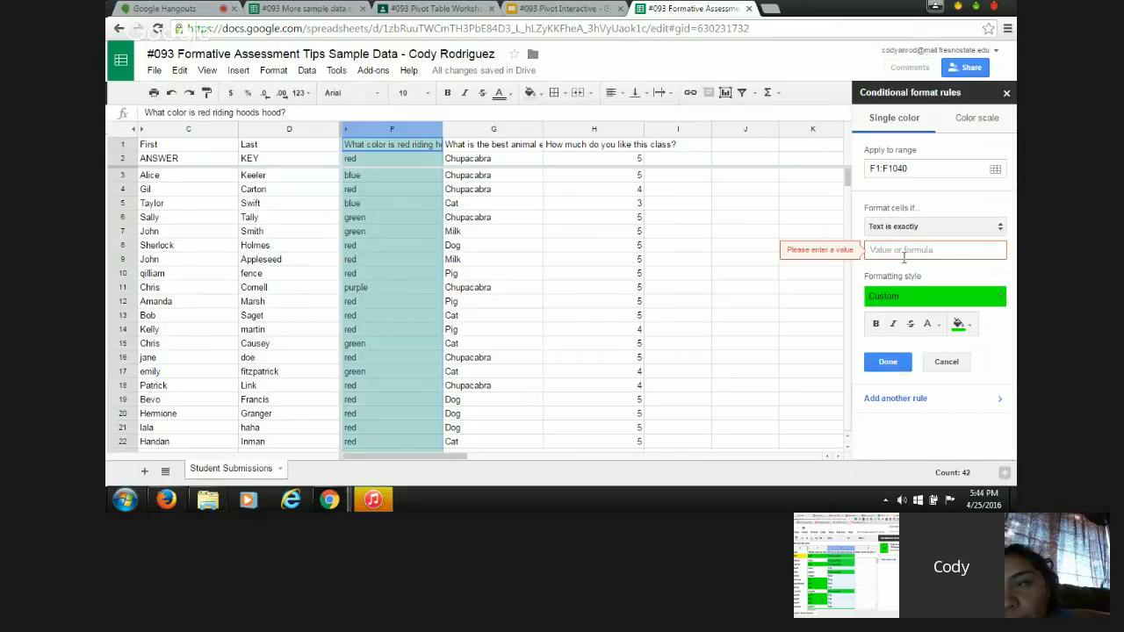
Step: Set the column F rule to match the text "red" and save it
click(961, 252)
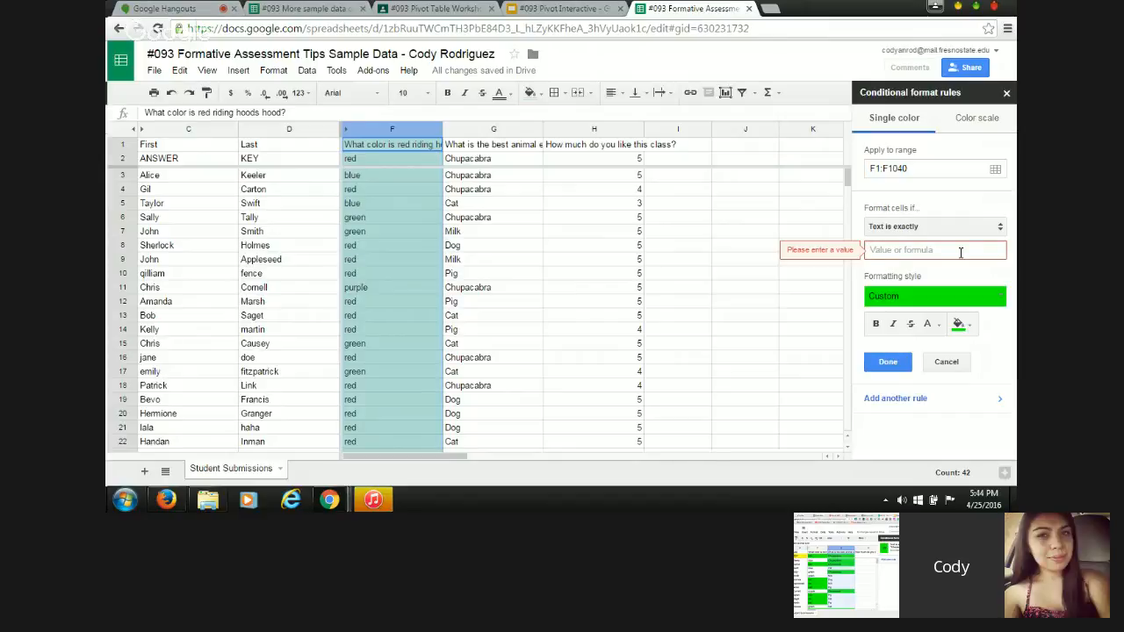
text(gree)
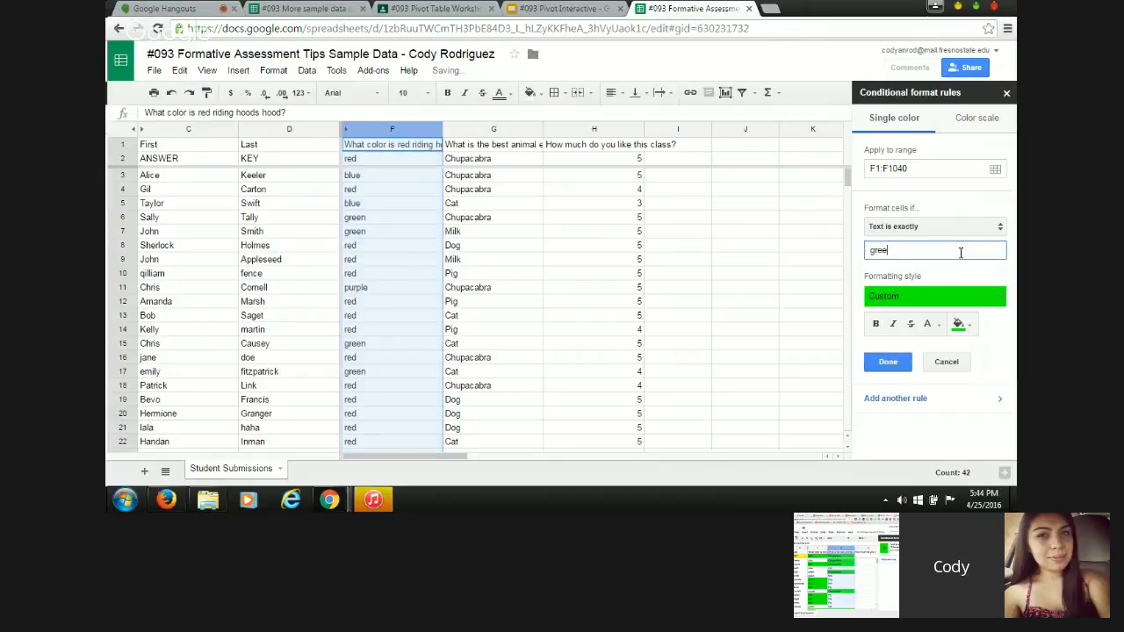
key(BackSpace)
key(BackSpace)
key(BackSpace)
text(re)
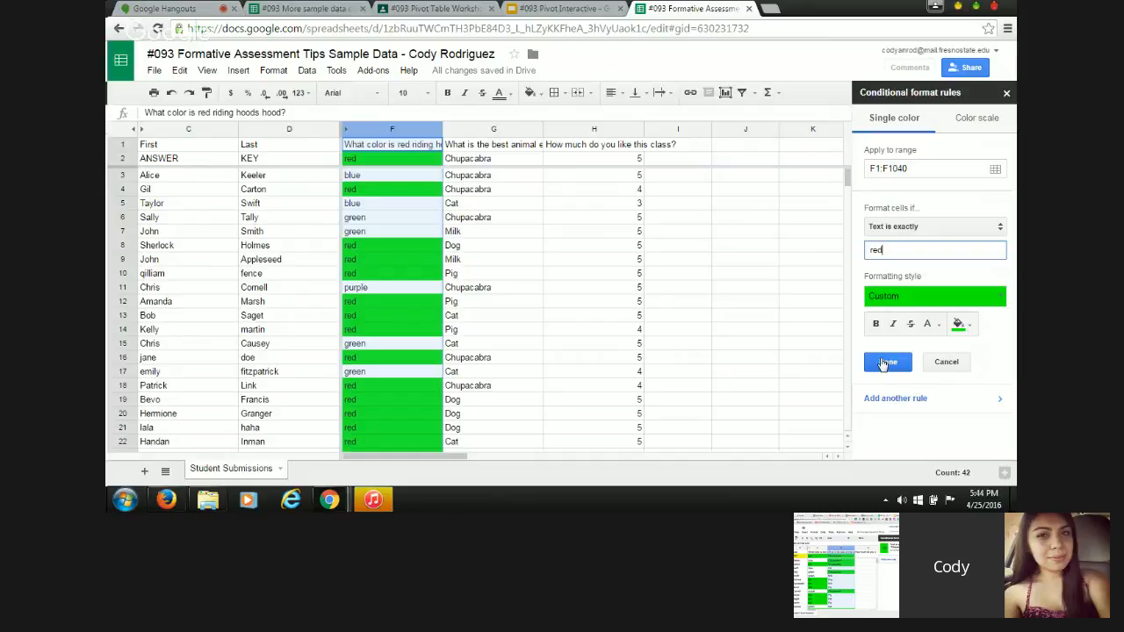
click(884, 363)
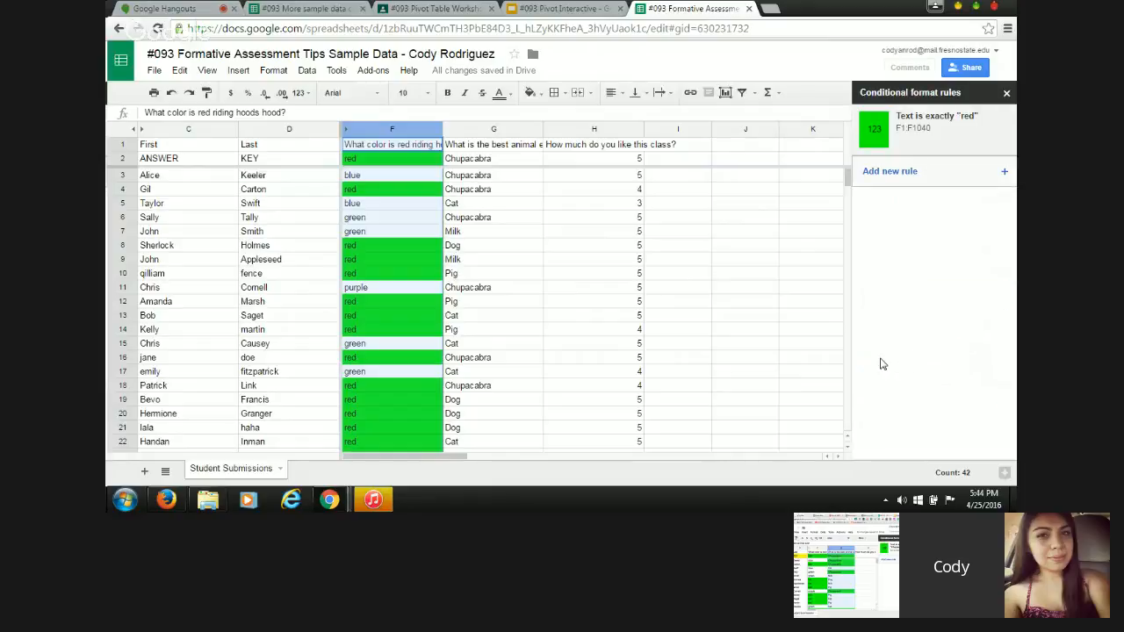
Step: Start a conditional formatting rule for column G, the best animal question, with Text is exactly "Chupacabra"
click(484, 258)
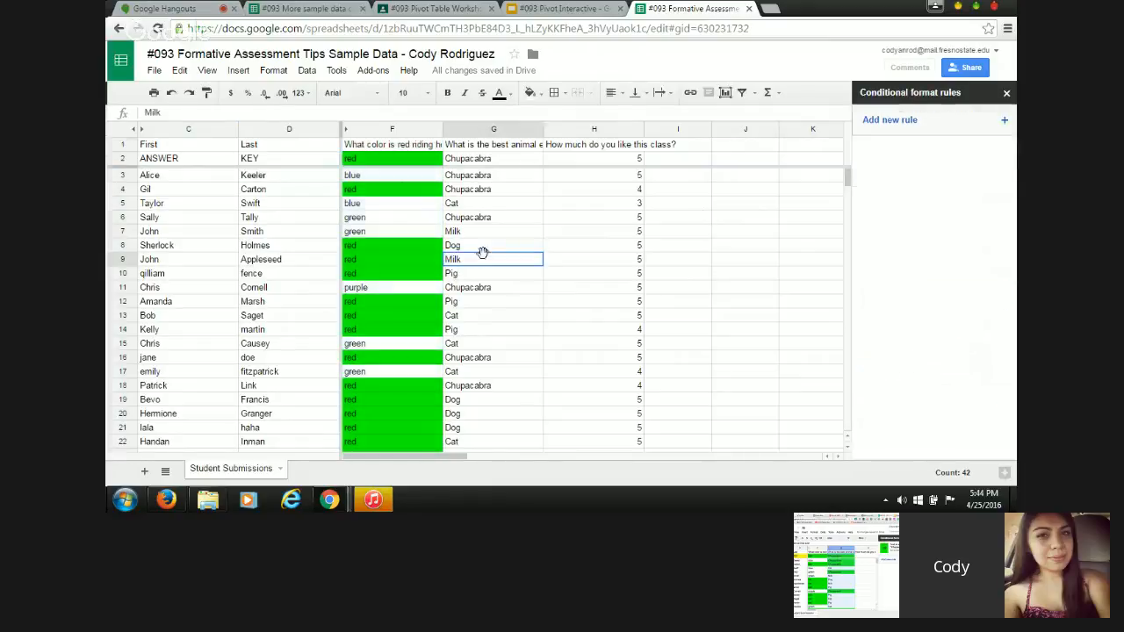
click(535, 131)
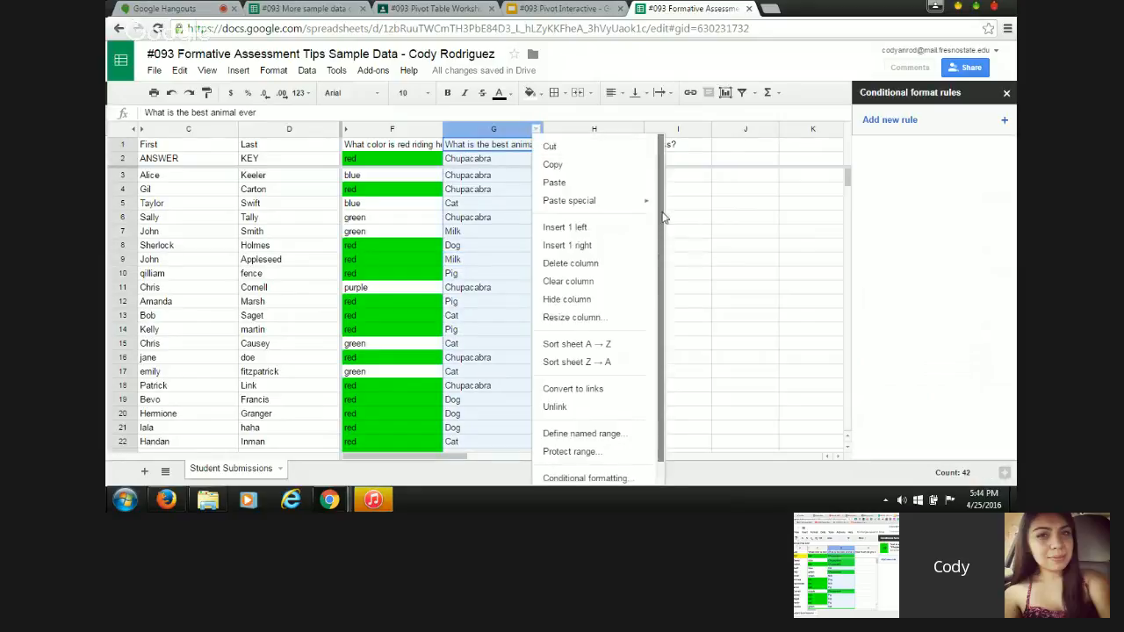
scroll(662, 313, down, 1)
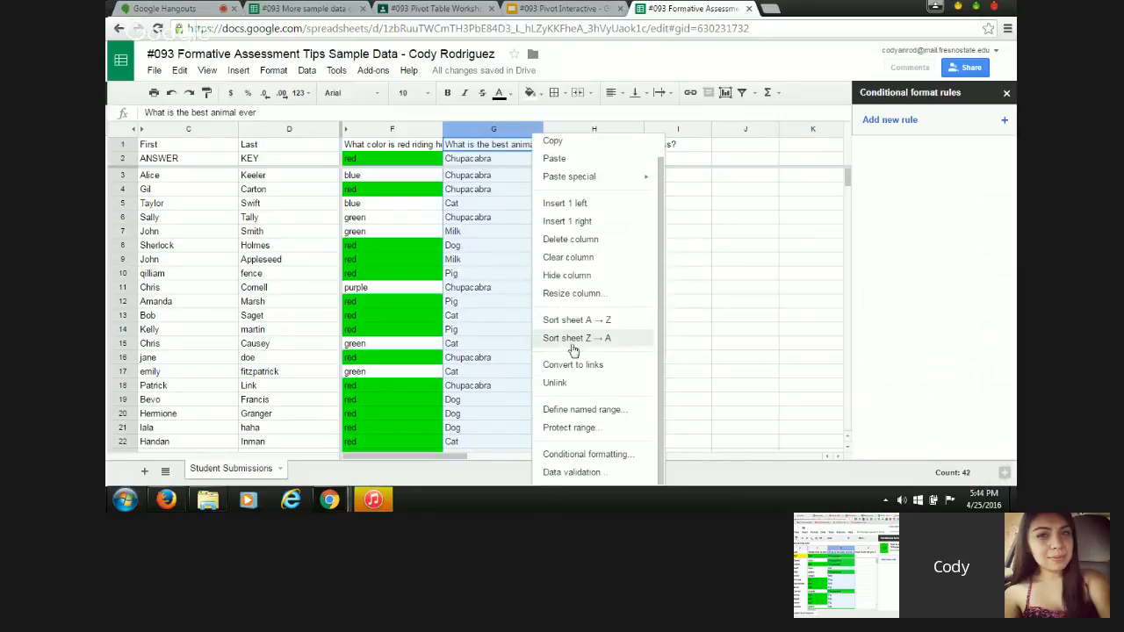
click(572, 454)
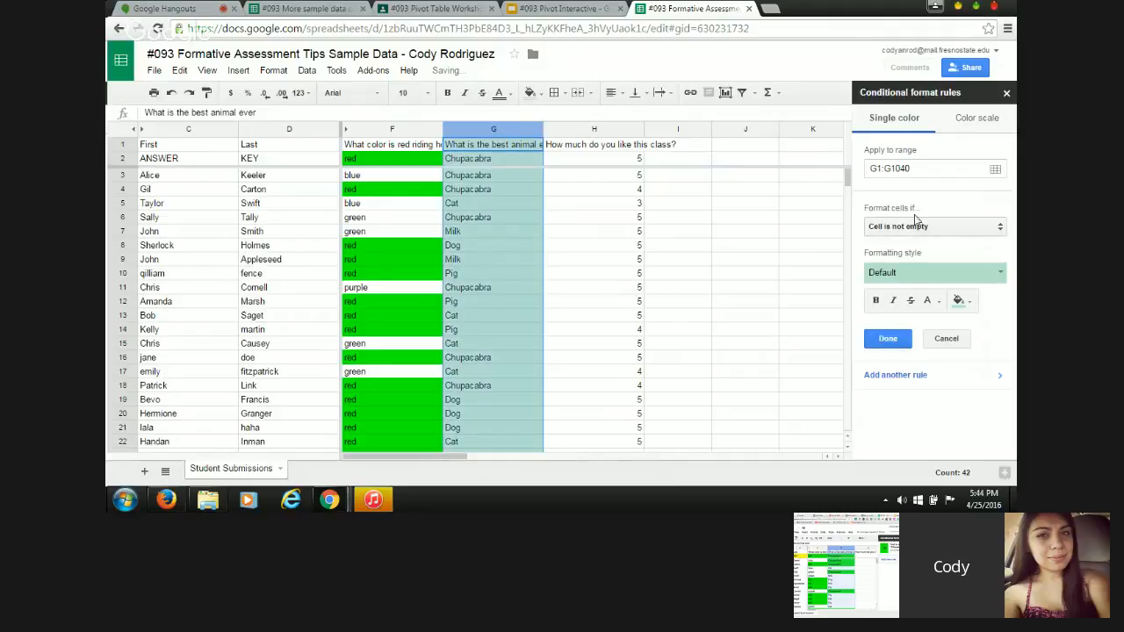
click(957, 228)
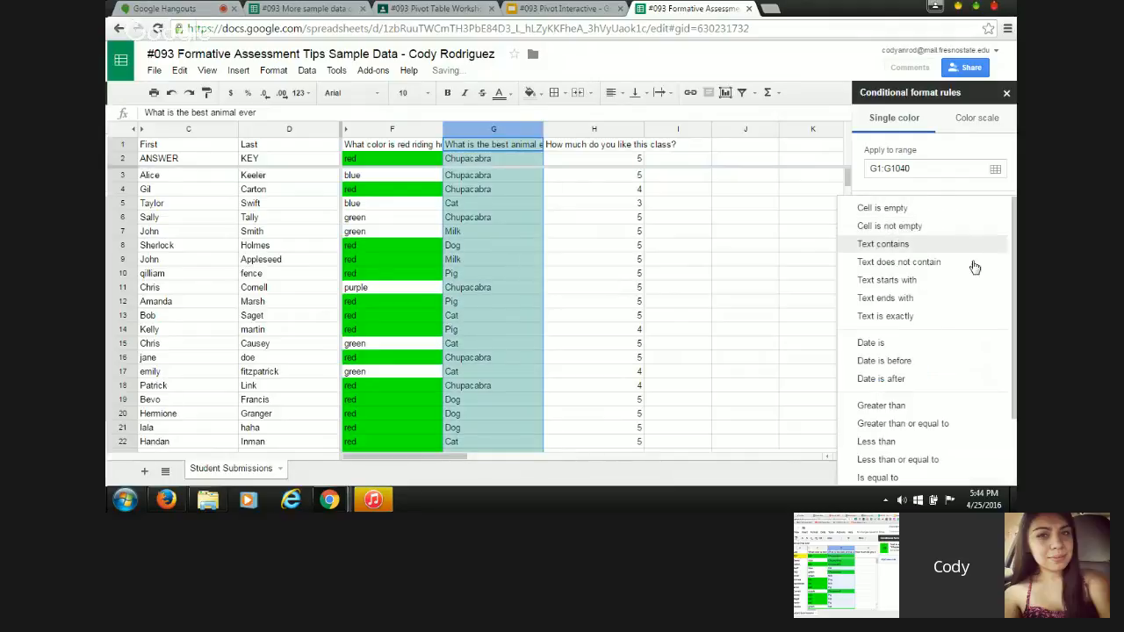
click(934, 318)
click(888, 247)
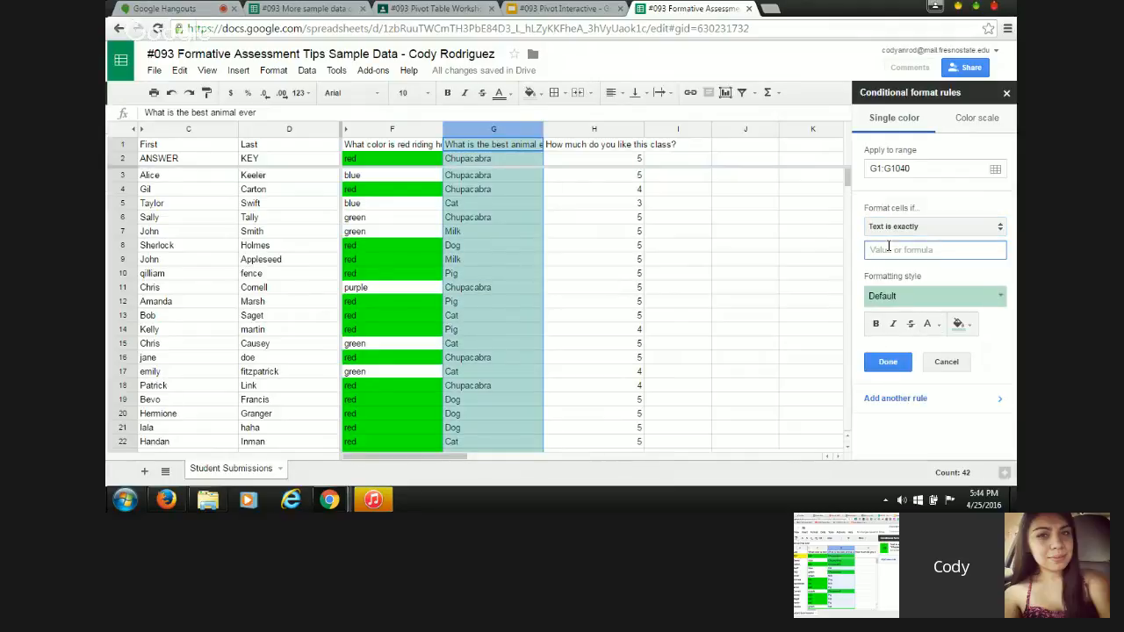
text(Chupacabra)
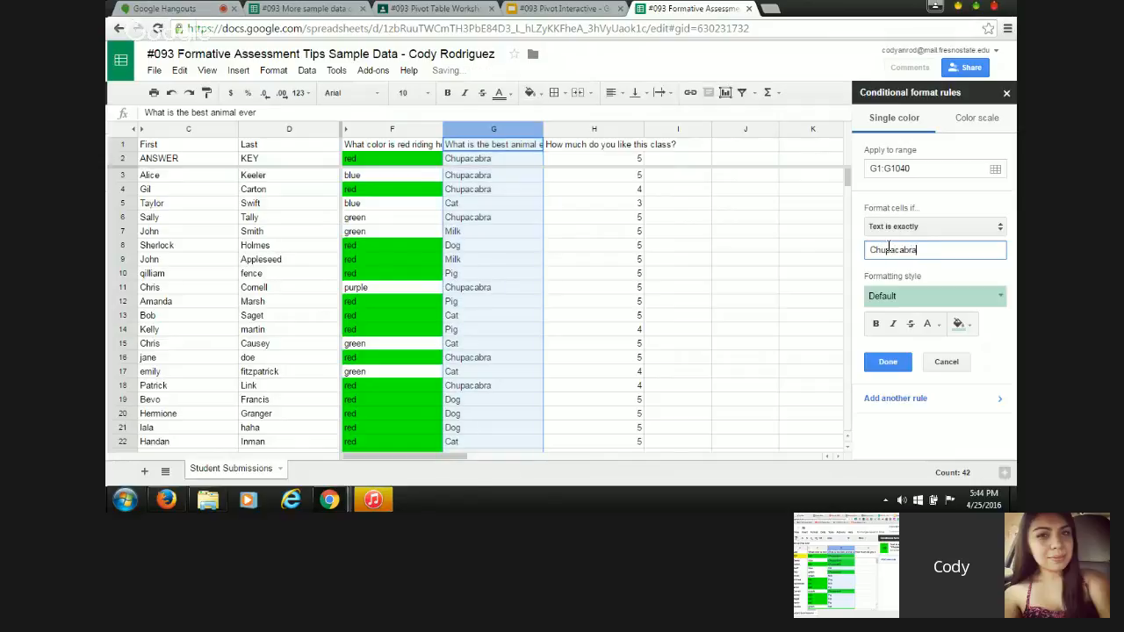
Step: Give the column G "Chupacabra" rule a cyan fill and save it
click(964, 302)
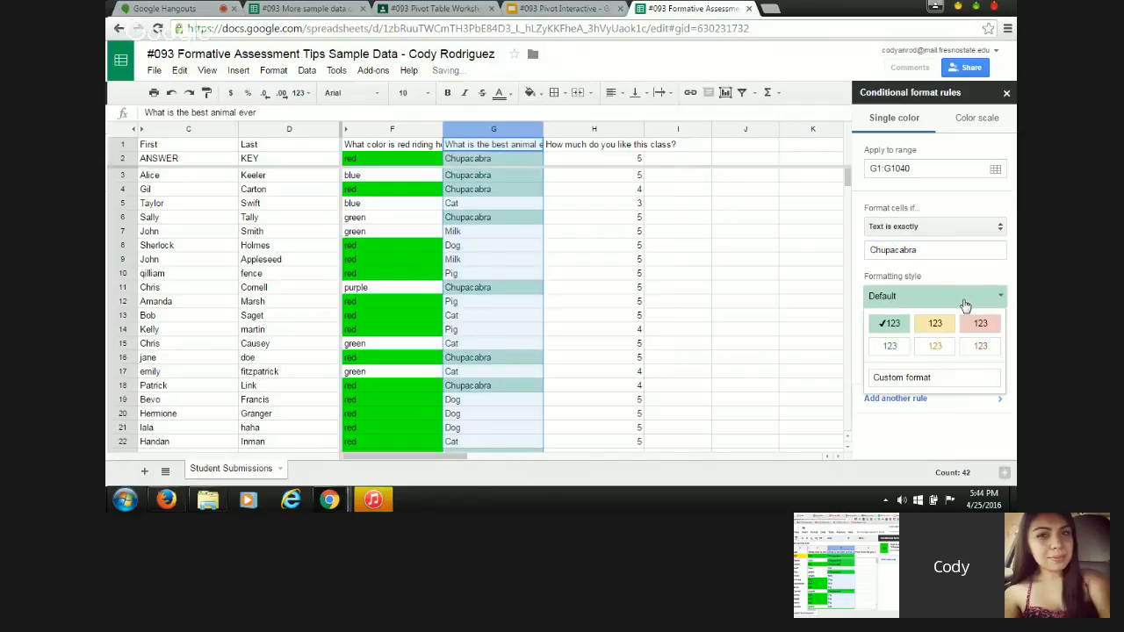
click(963, 303)
click(957, 324)
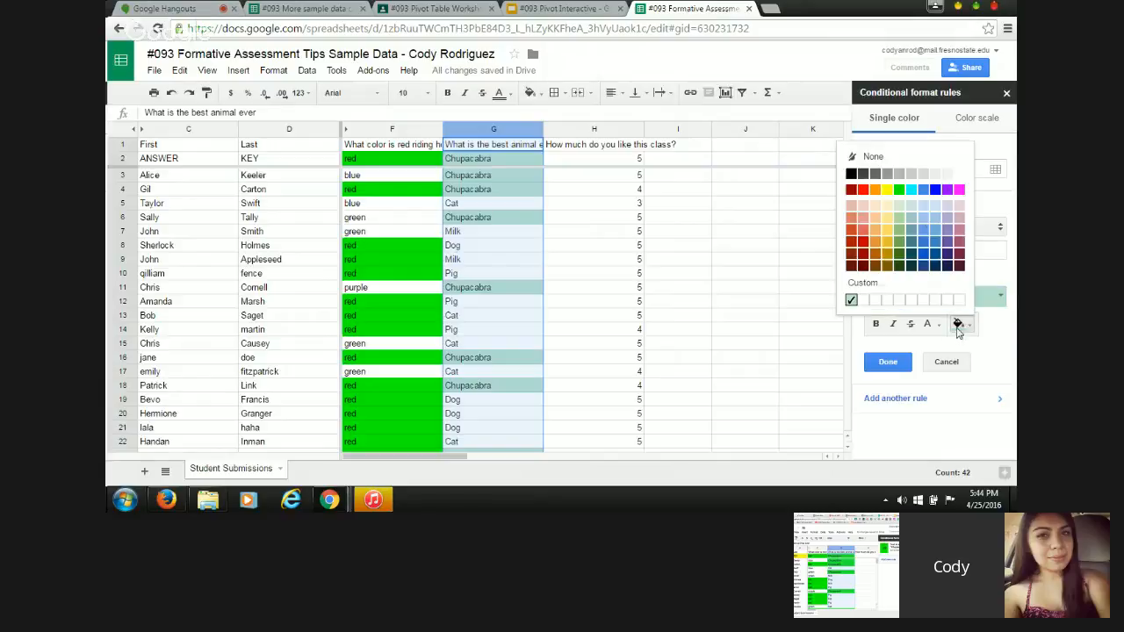
click(910, 191)
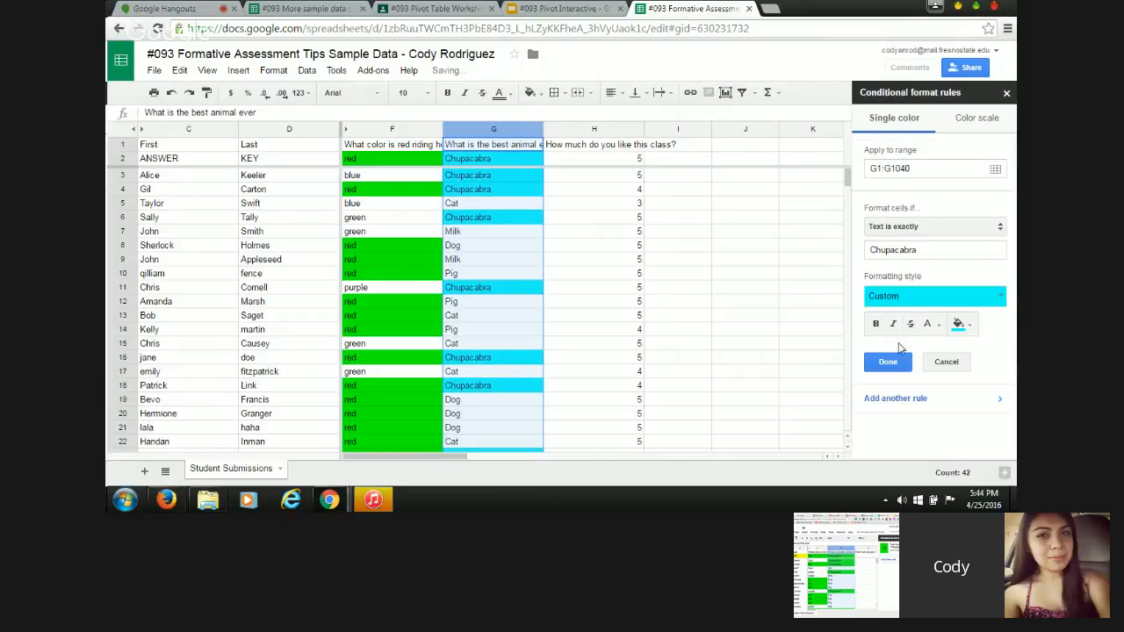
click(888, 361)
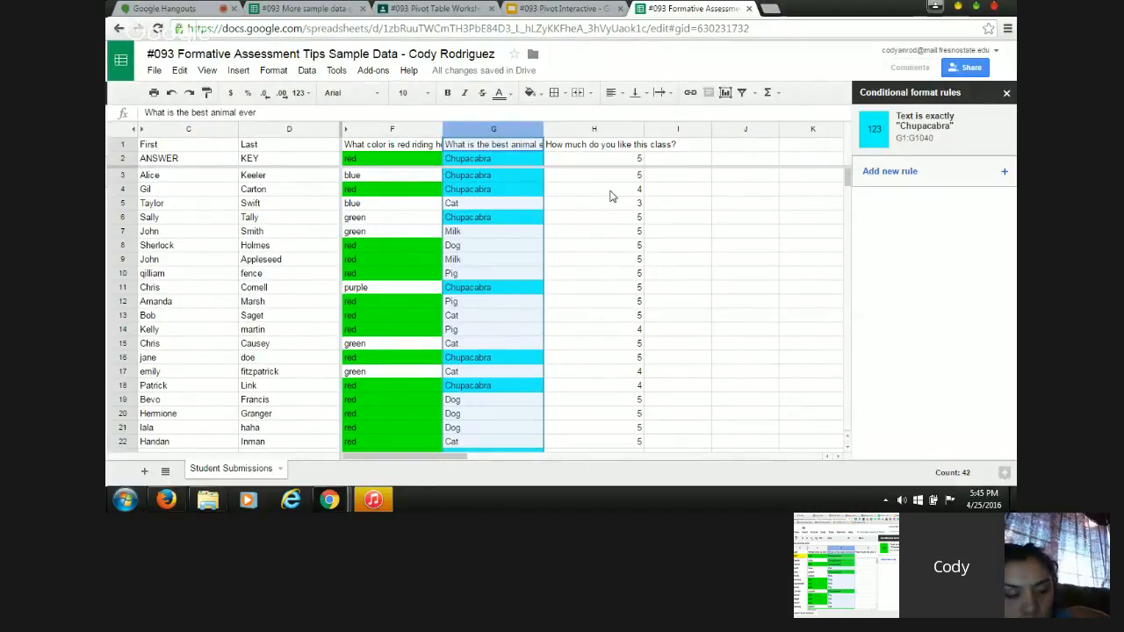
Step: Look over the color-coded animal answers and the class ratings down the student rows of the DELETE spreadsheet
click(145, 8)
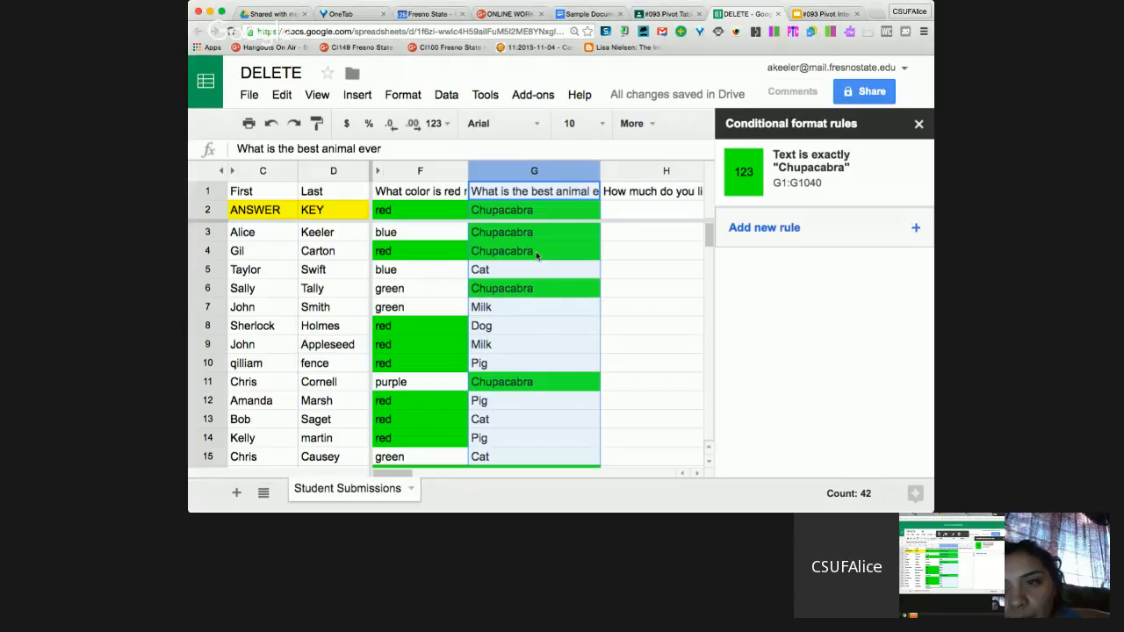
scroll(536, 255, right, 2)
scroll(536, 255, left, 1)
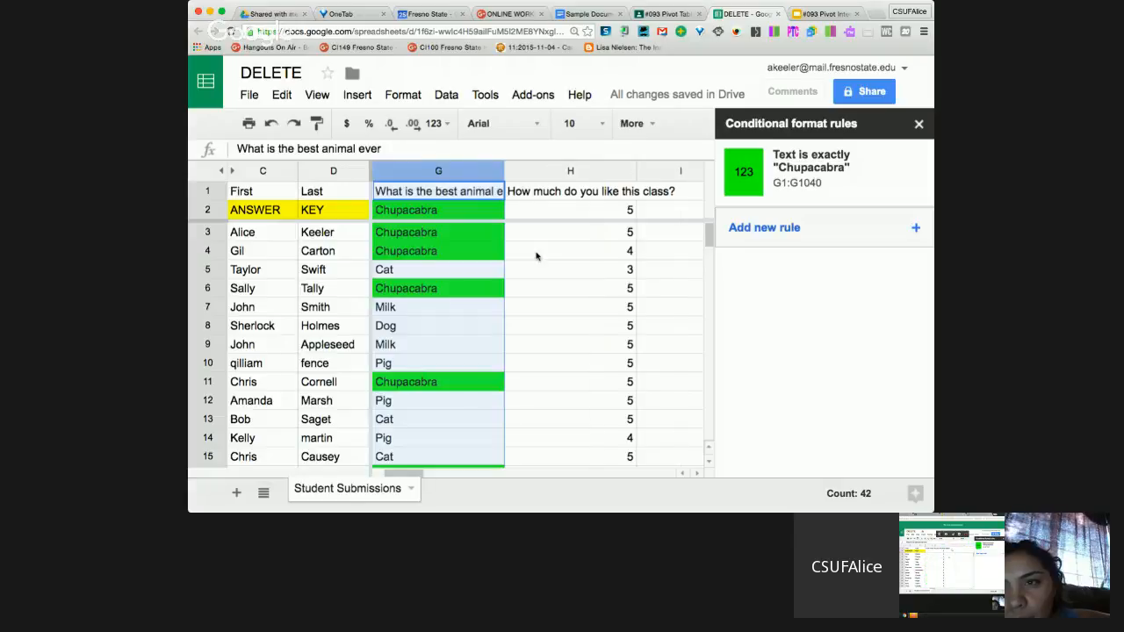
scroll(558, 290, down, 6)
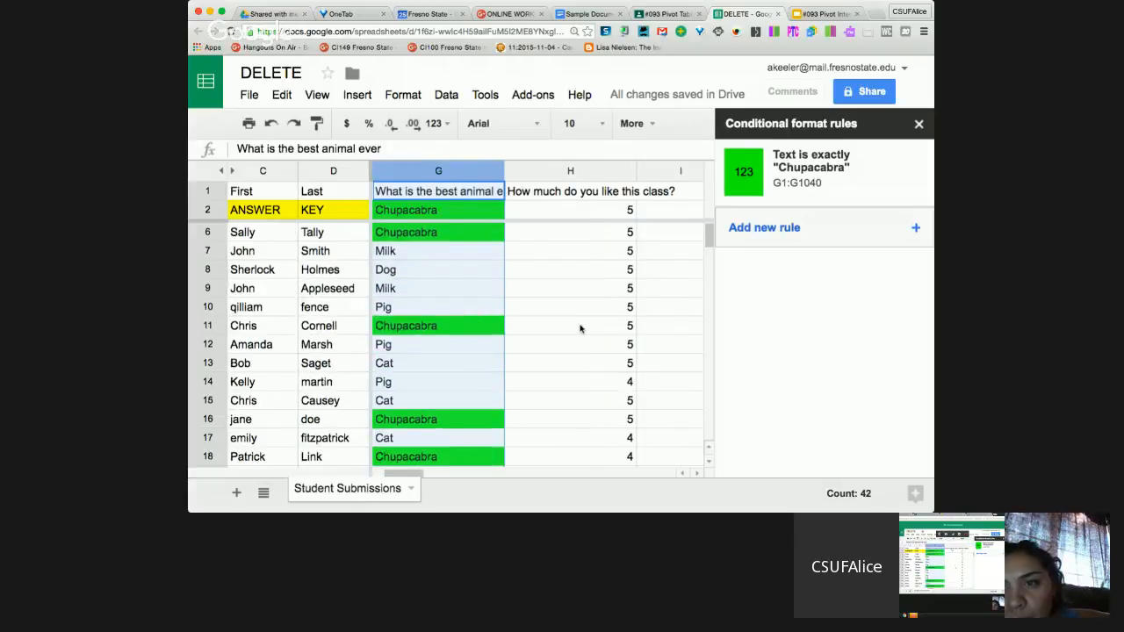
scroll(579, 328, left, 1)
scroll(579, 328, right, 1)
scroll(580, 329, up, 1)
scroll(580, 328, down, 3)
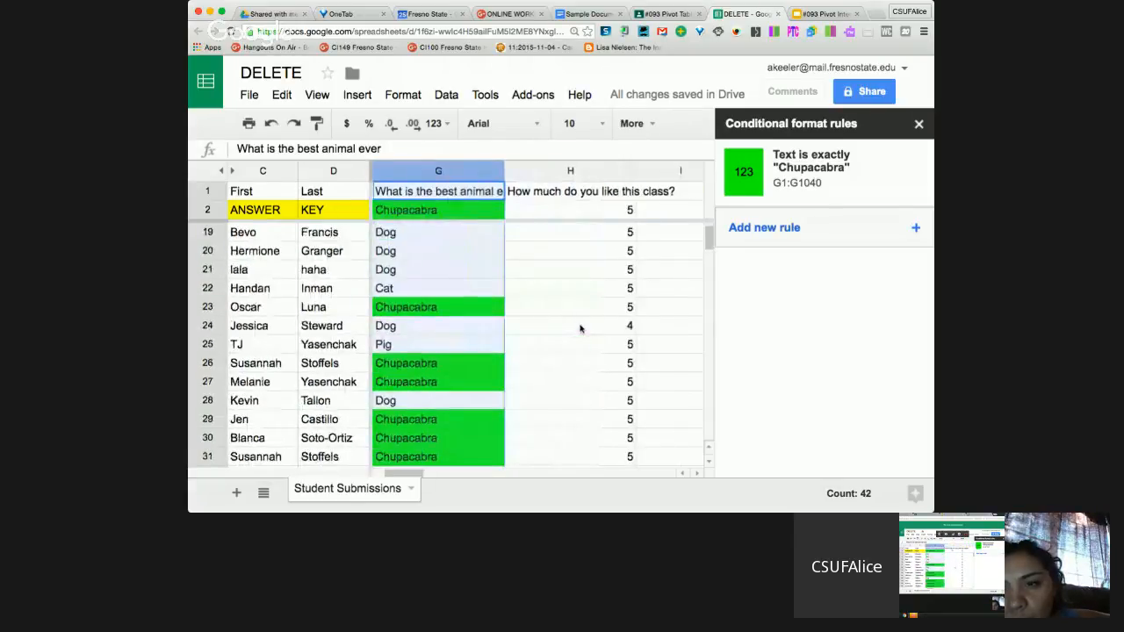
scroll(580, 328, down, 3)
scroll(579, 329, up, 10)
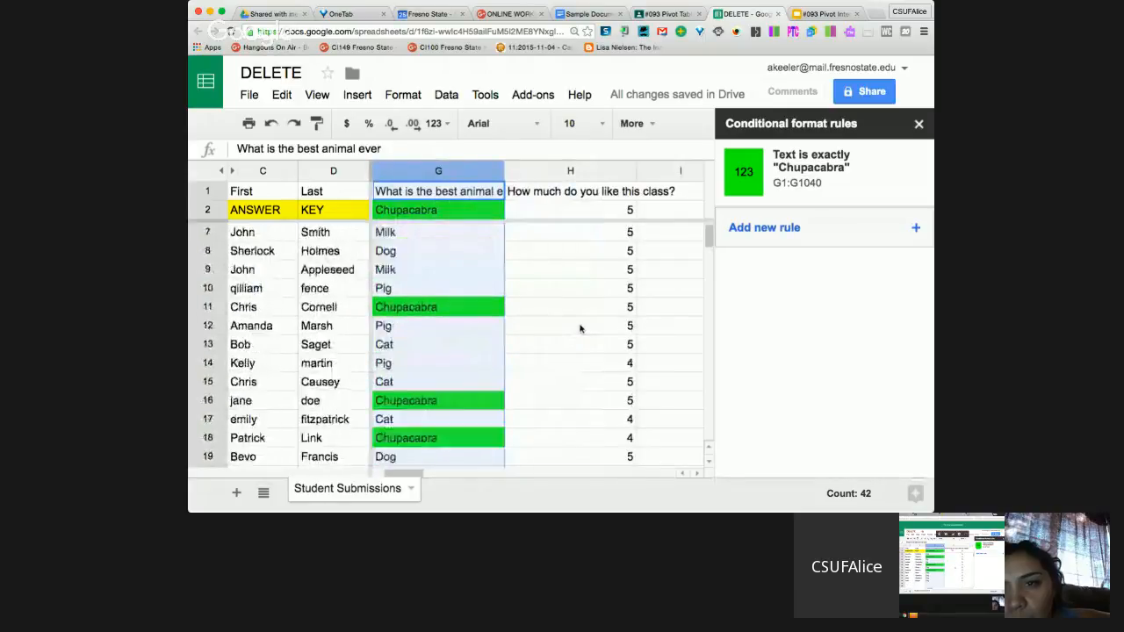
Step: Change the class ratings in H6, H7, H11, H12 and H14 to 1
click(591, 289)
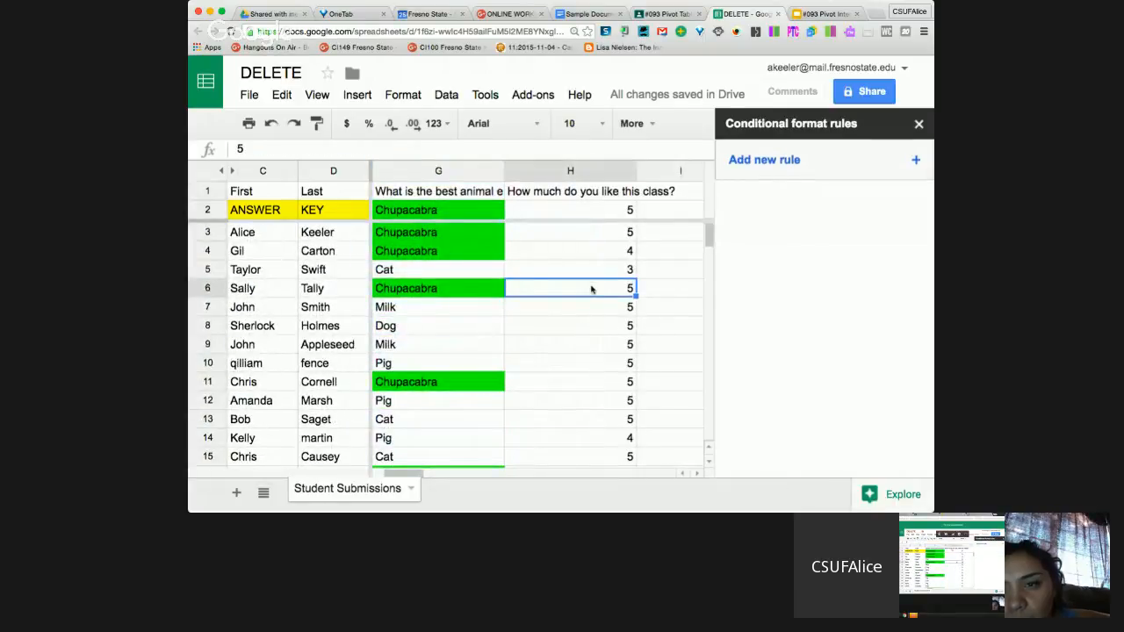
text(1)
key(Down)
text(1)
key(Down)
key(Down)
key(Down)
key(Down)
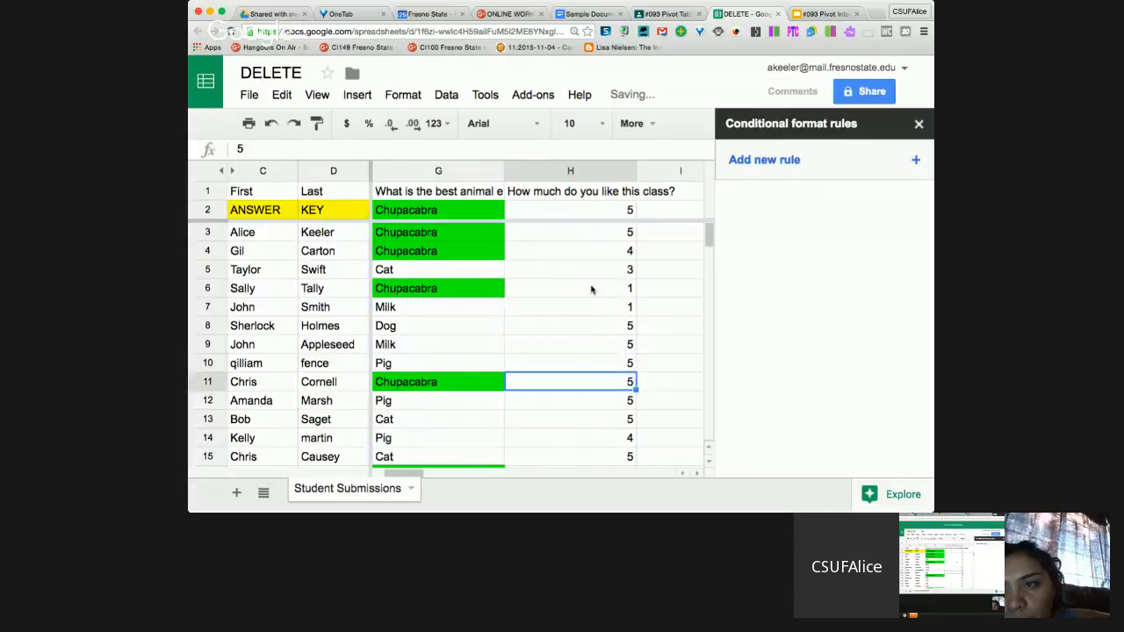
text(1)
key(Down)
key(Down)
key(Down)
key(Down)
Step: Set the class rating in H4 to 1 and the one in H8 to 2
scroll(592, 289, left, 2)
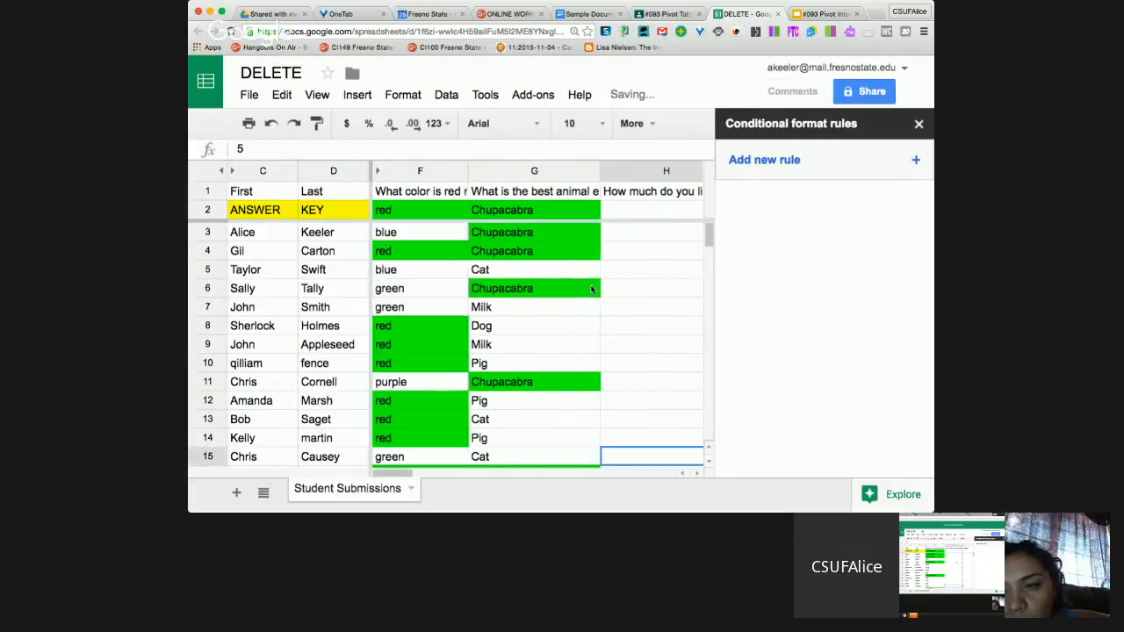
scroll(622, 281, right, 2)
scroll(623, 281, left, 1)
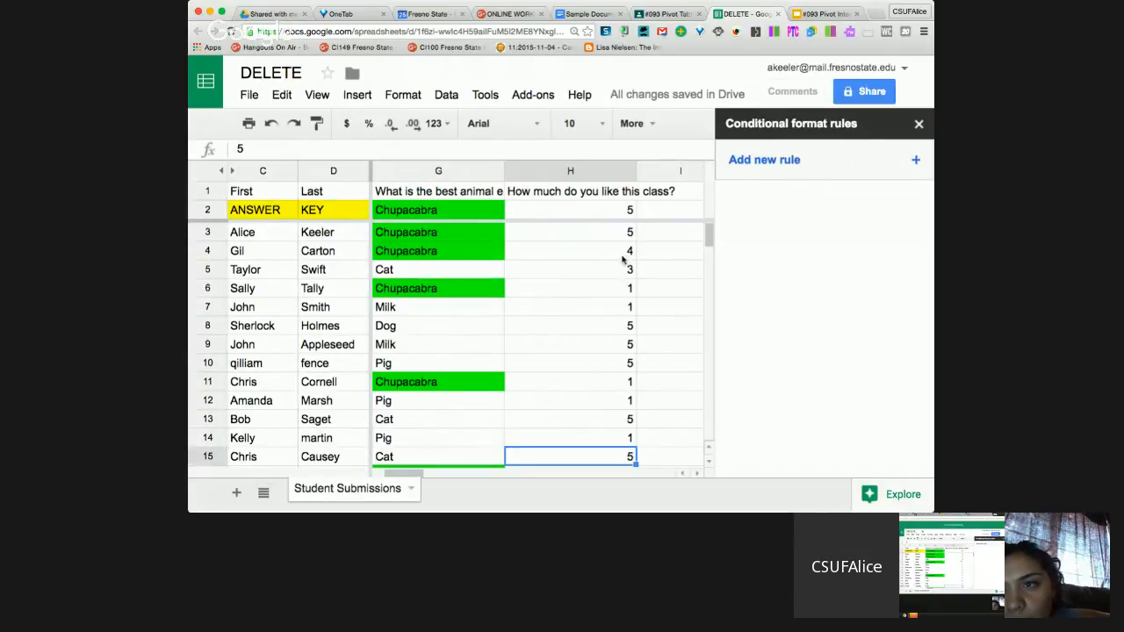
click(622, 254)
text(1)
key(Down)
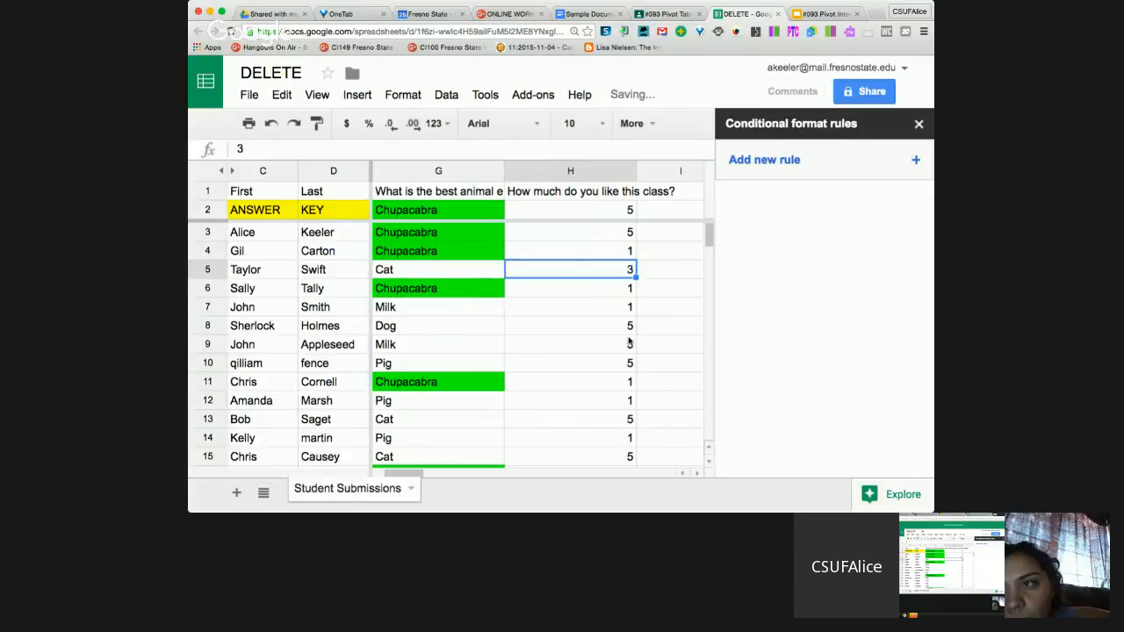
click(629, 331)
text(2)
key(Return)
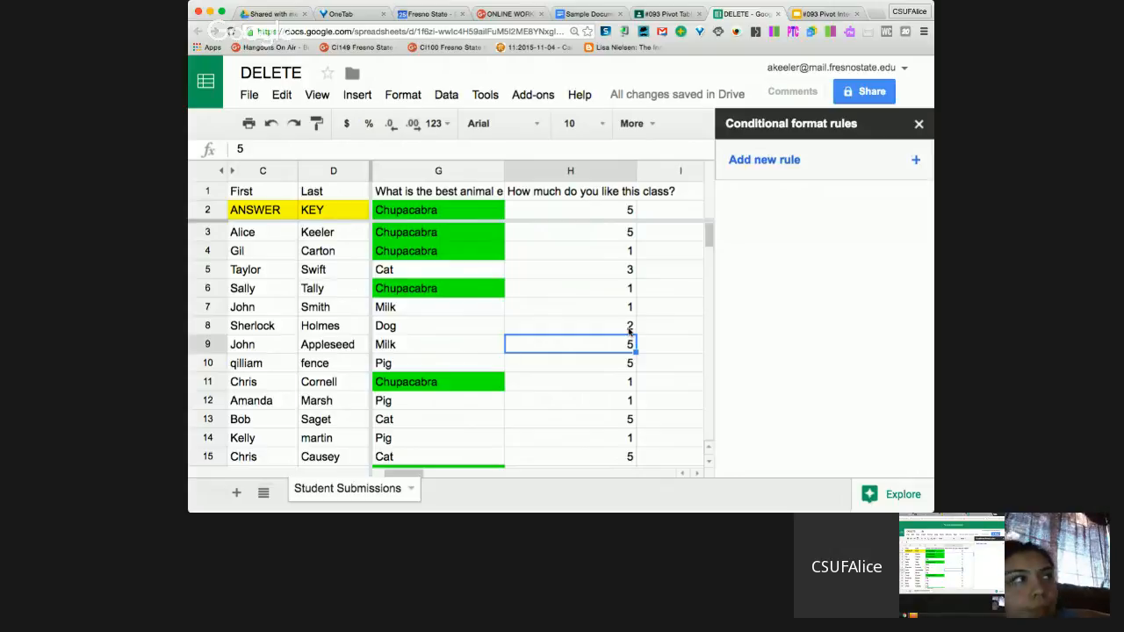
Step: Add a conditional formatting rule to column H that gives values less than 3 a light red fill
click(589, 168)
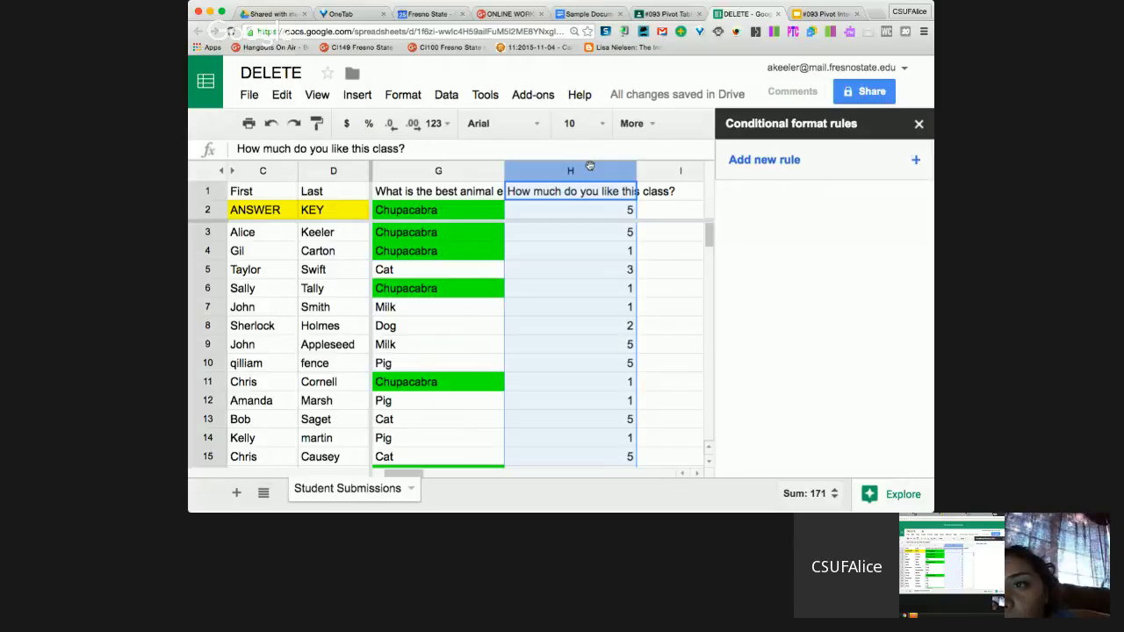
click(626, 171)
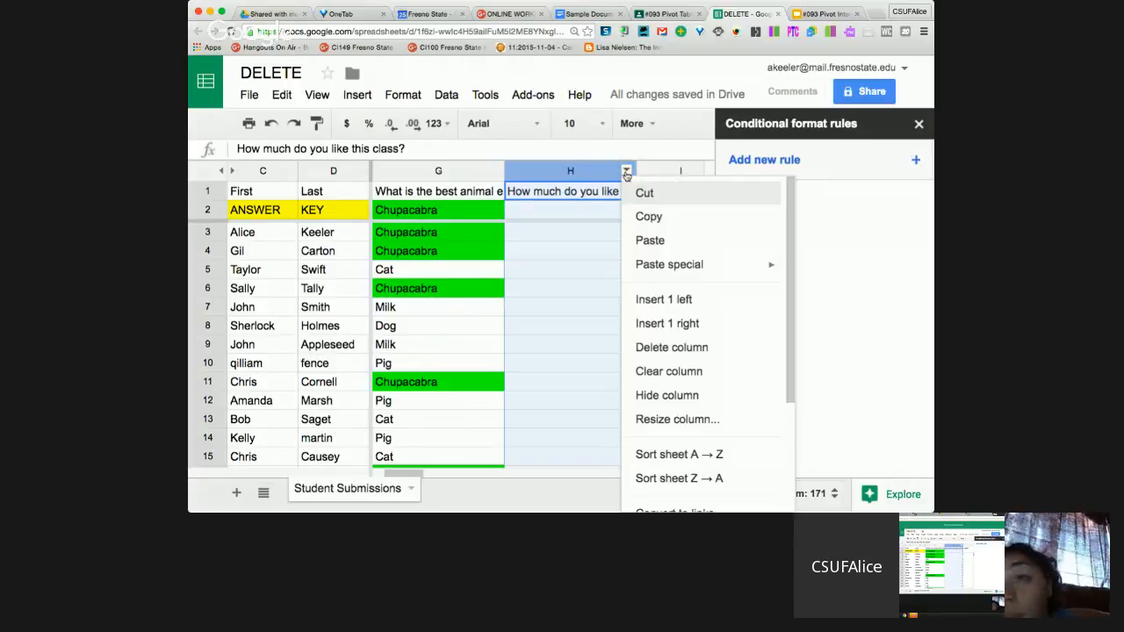
scroll(683, 293, down, 4)
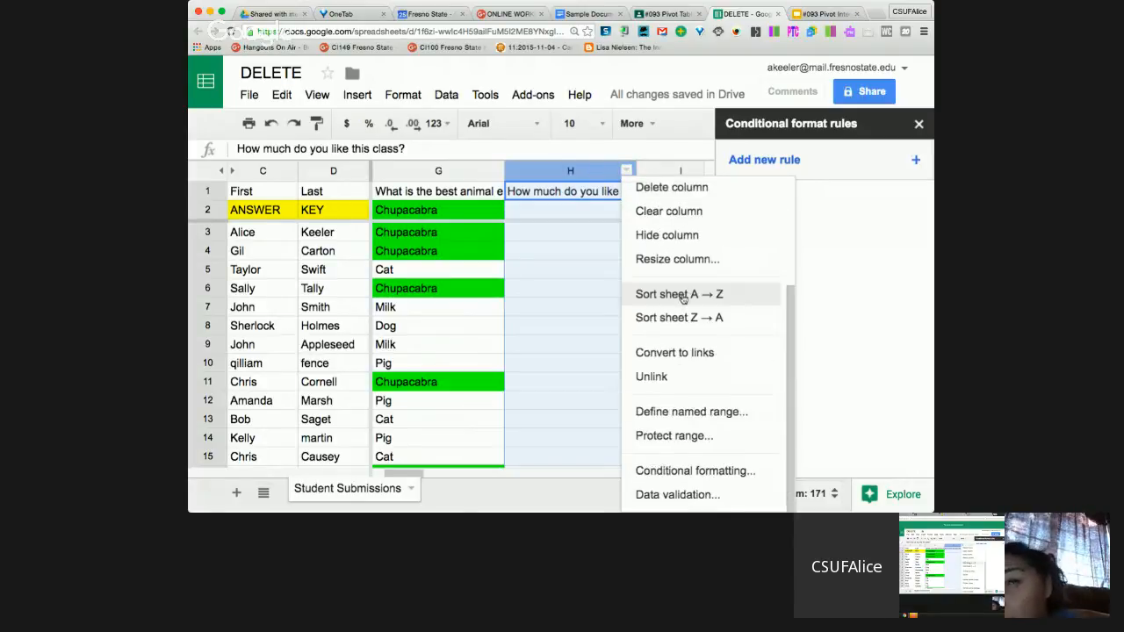
click(687, 470)
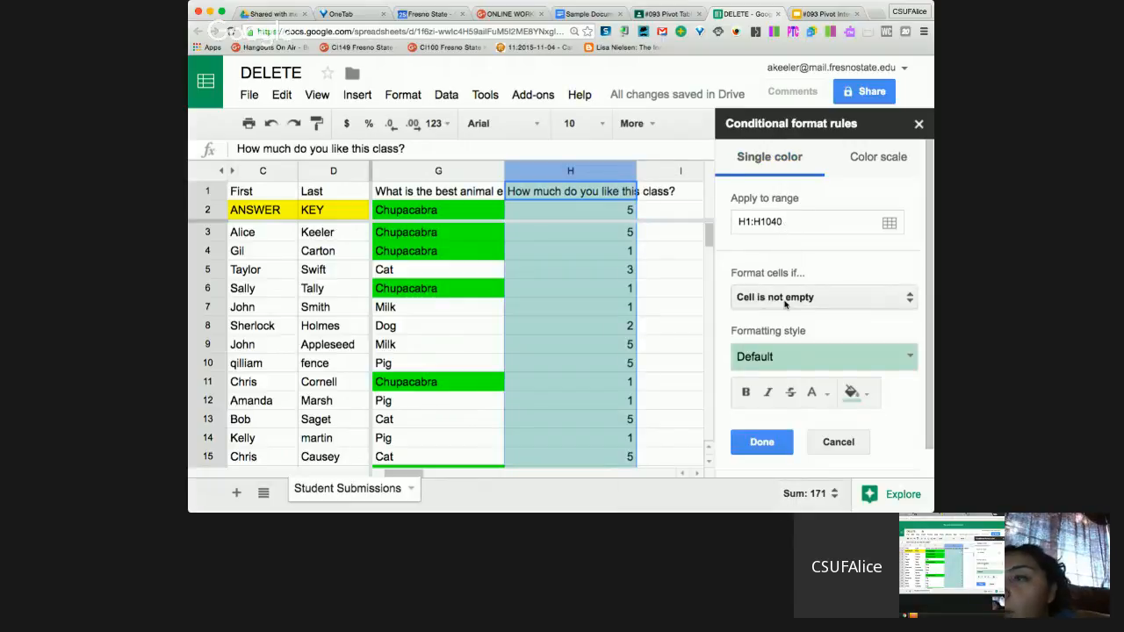
click(784, 297)
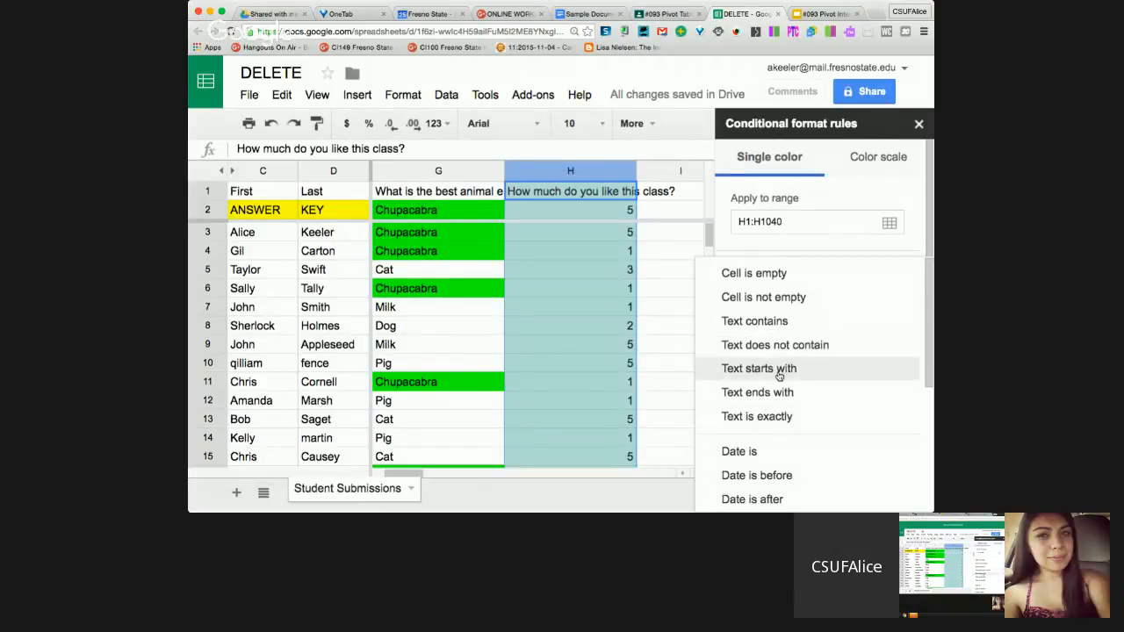
scroll(778, 375, down, 5)
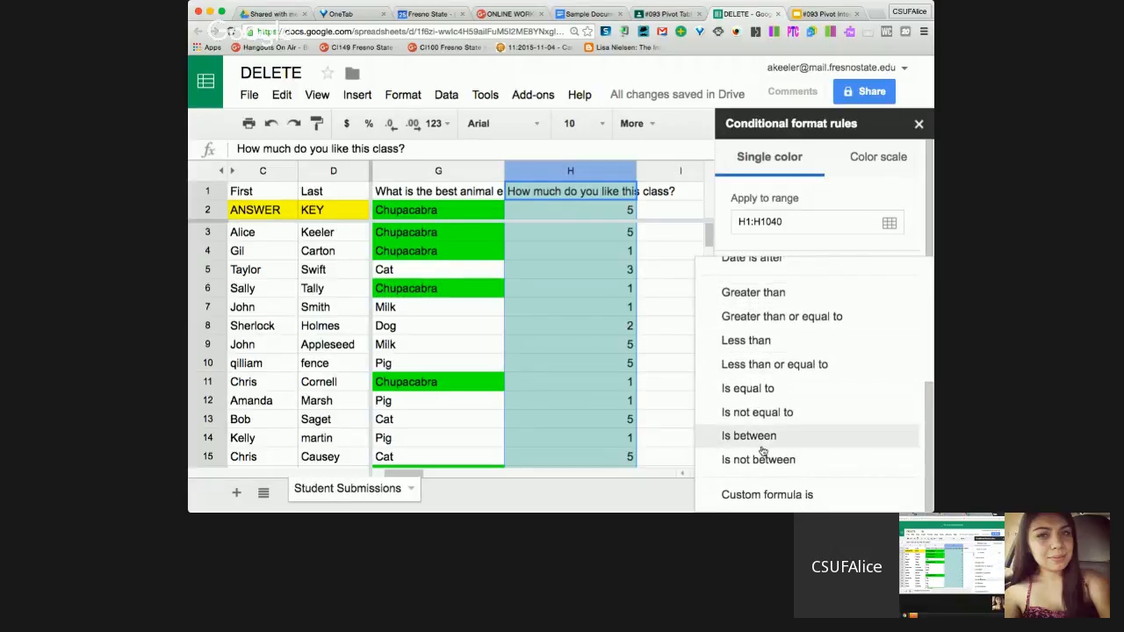
click(752, 341)
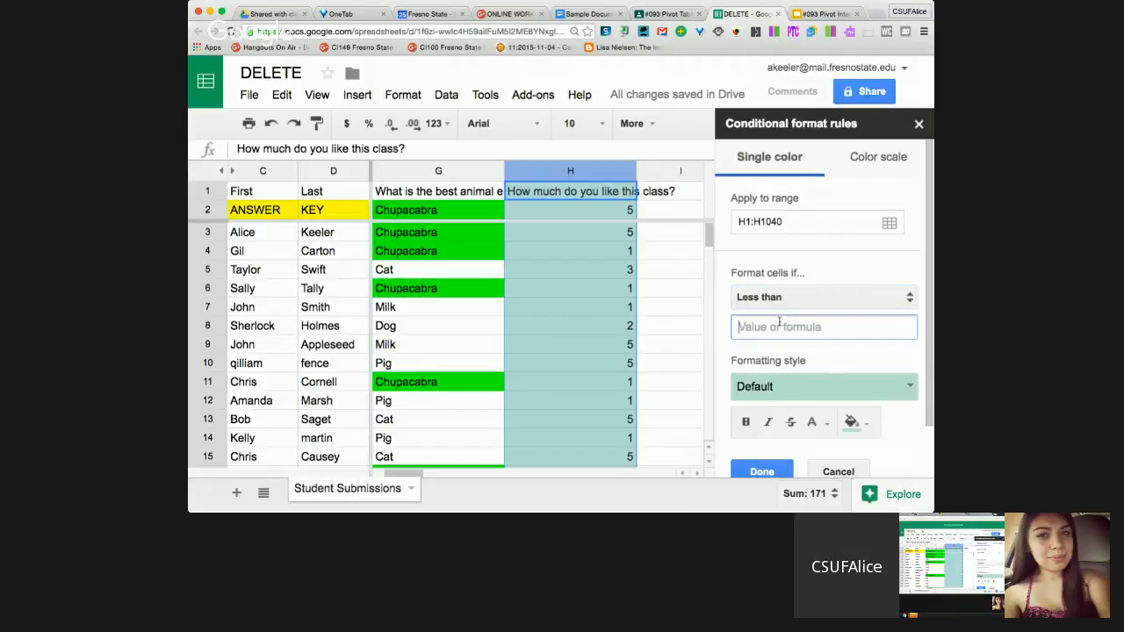
text(3)
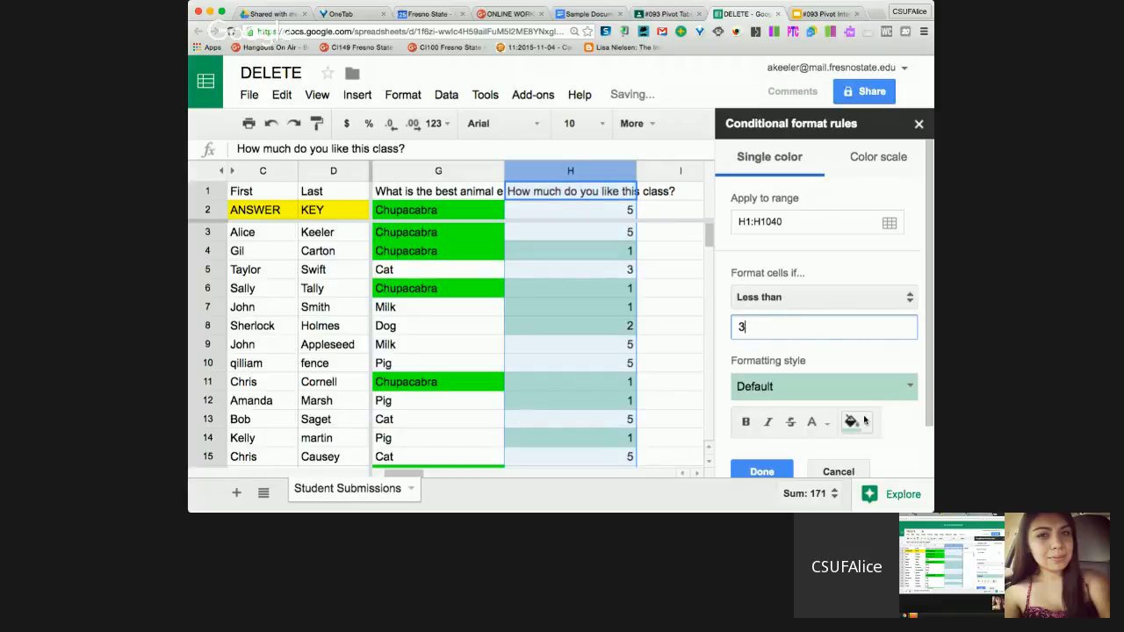
click(865, 422)
click(733, 292)
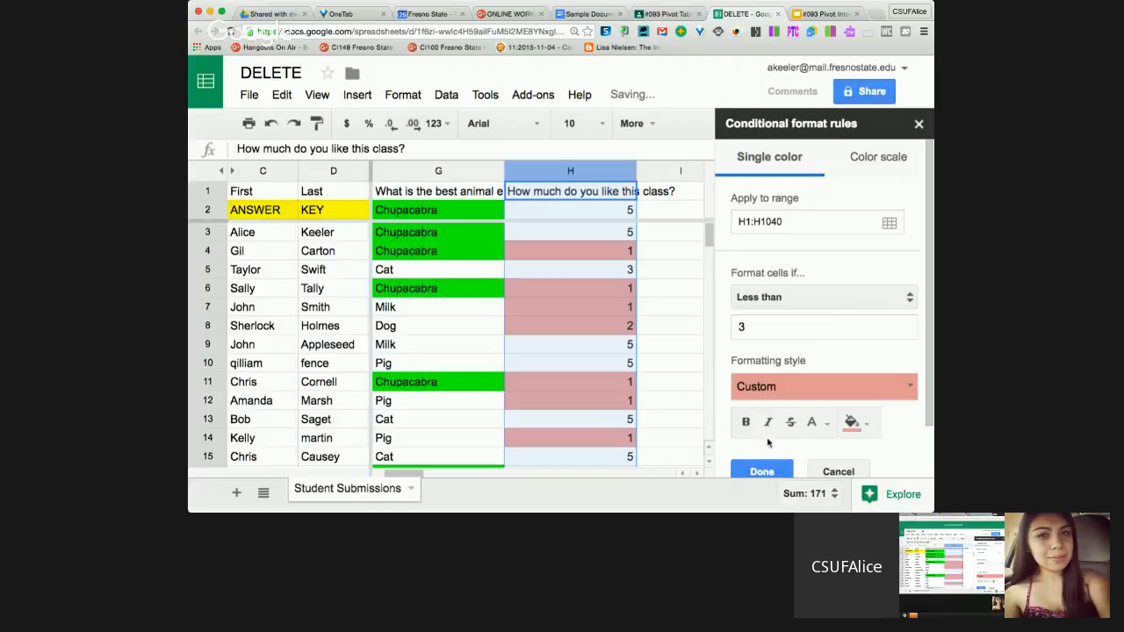
click(767, 468)
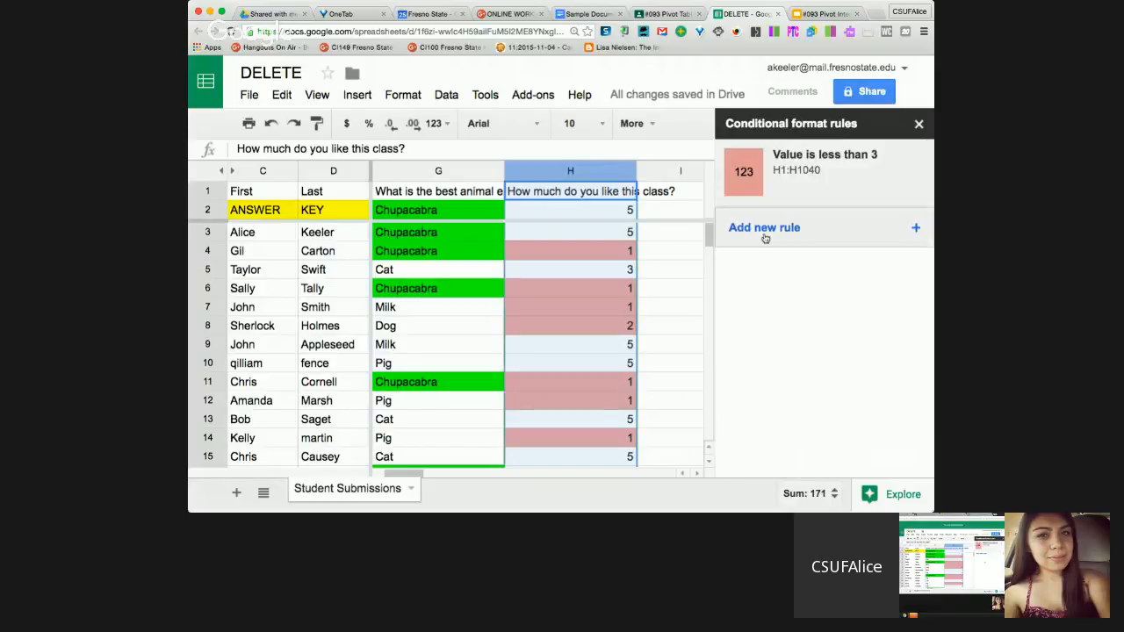
Step: Add a second rule to column H that gives values equal to 3 a yellow fill
click(765, 235)
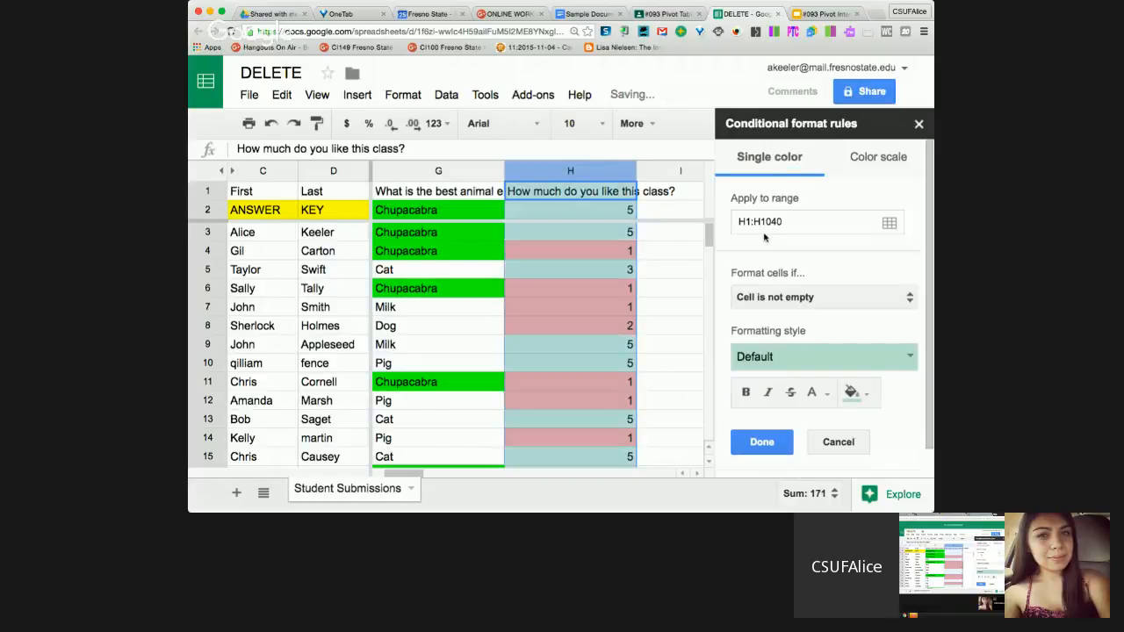
click(781, 305)
scroll(777, 397, down, 3)
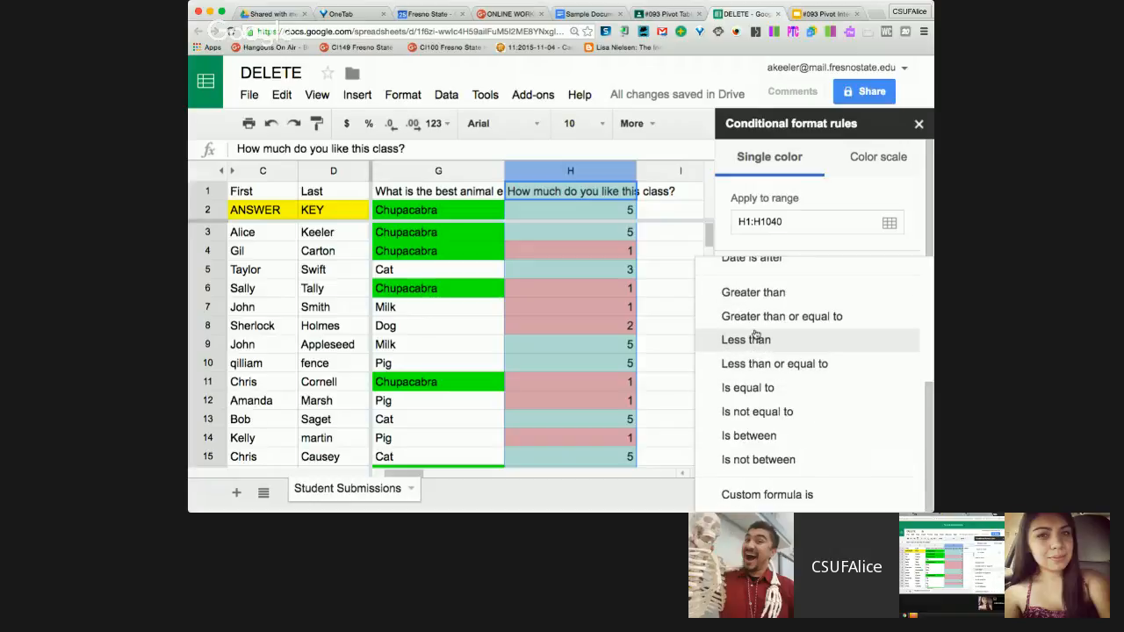
click(755, 395)
click(785, 324)
text(3)
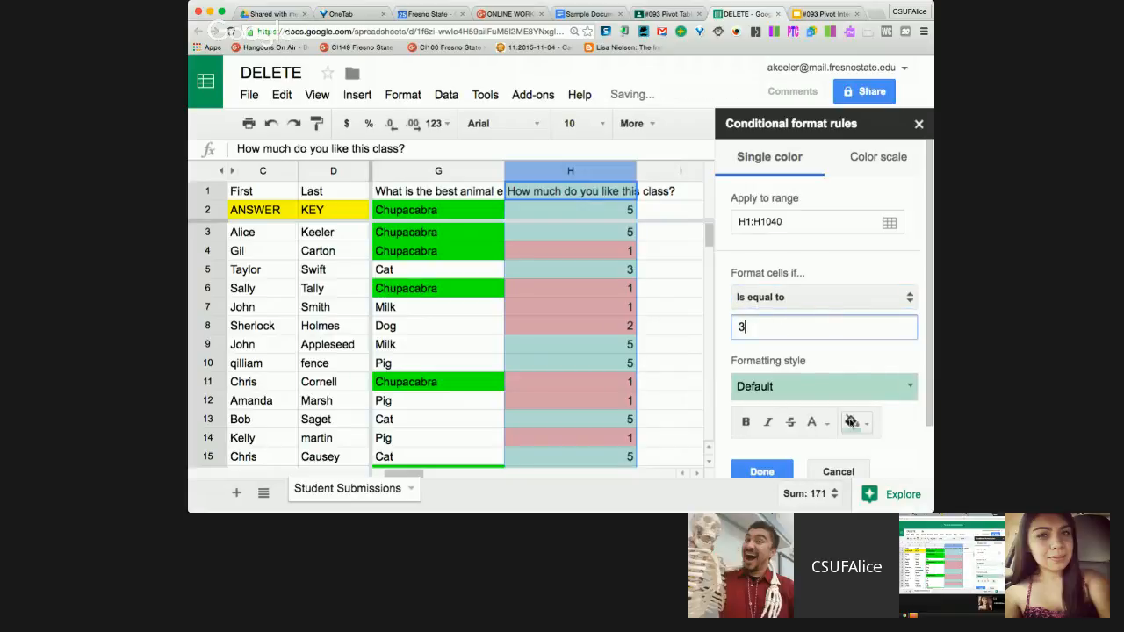
click(852, 422)
click(761, 301)
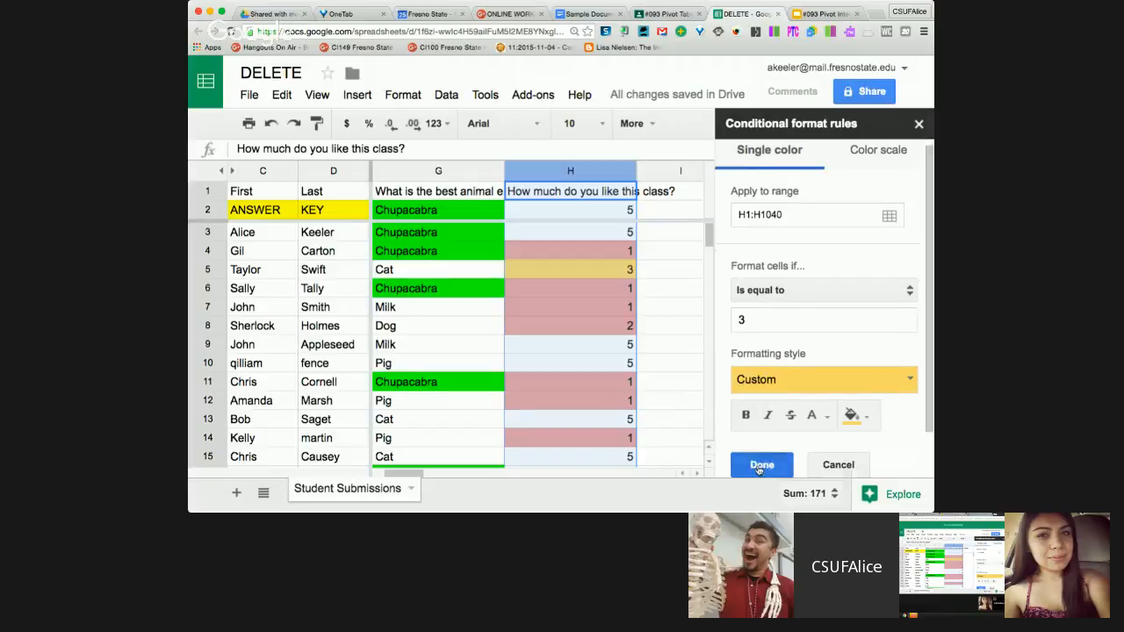
click(760, 470)
Step: Add a third rule to column H that gives values greater than 3 a bright green fill
click(778, 301)
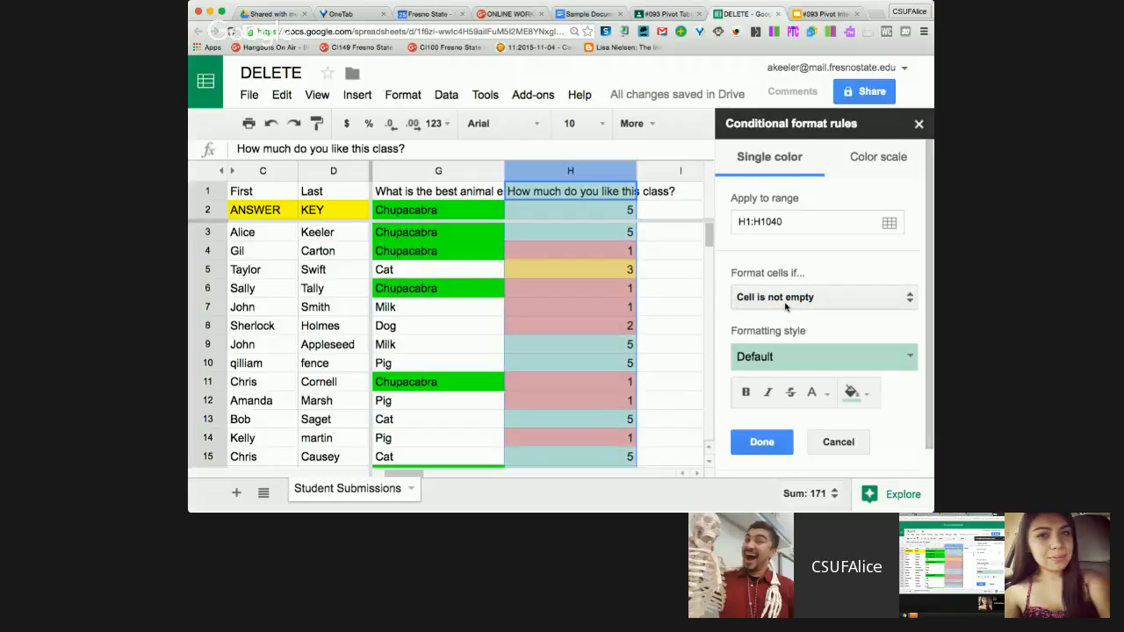
click(774, 298)
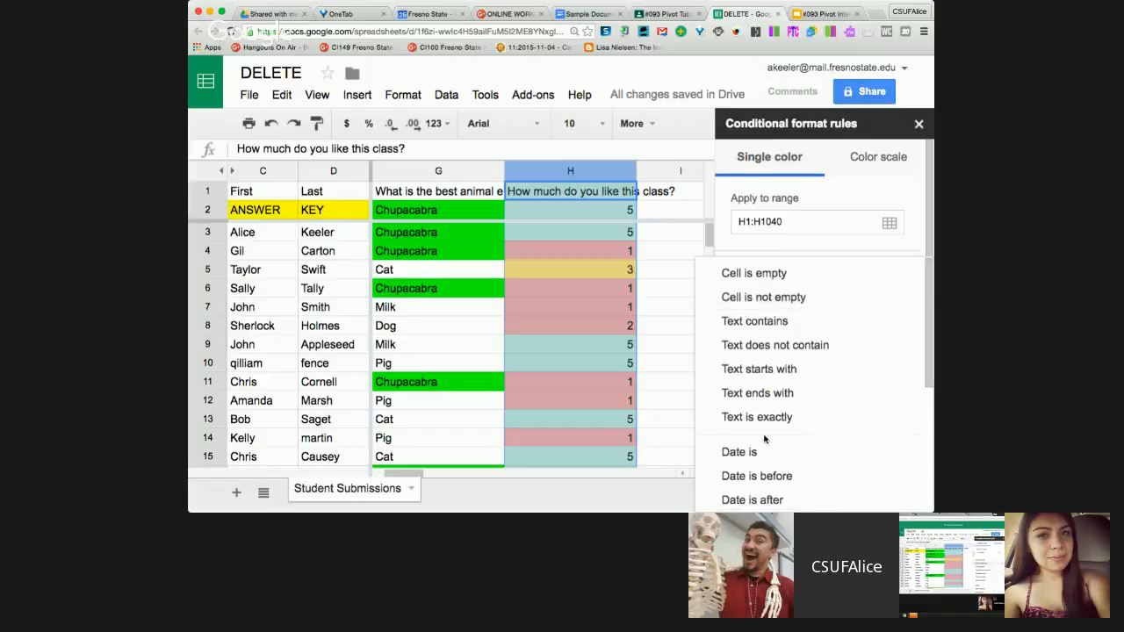
scroll(762, 434, down, 3)
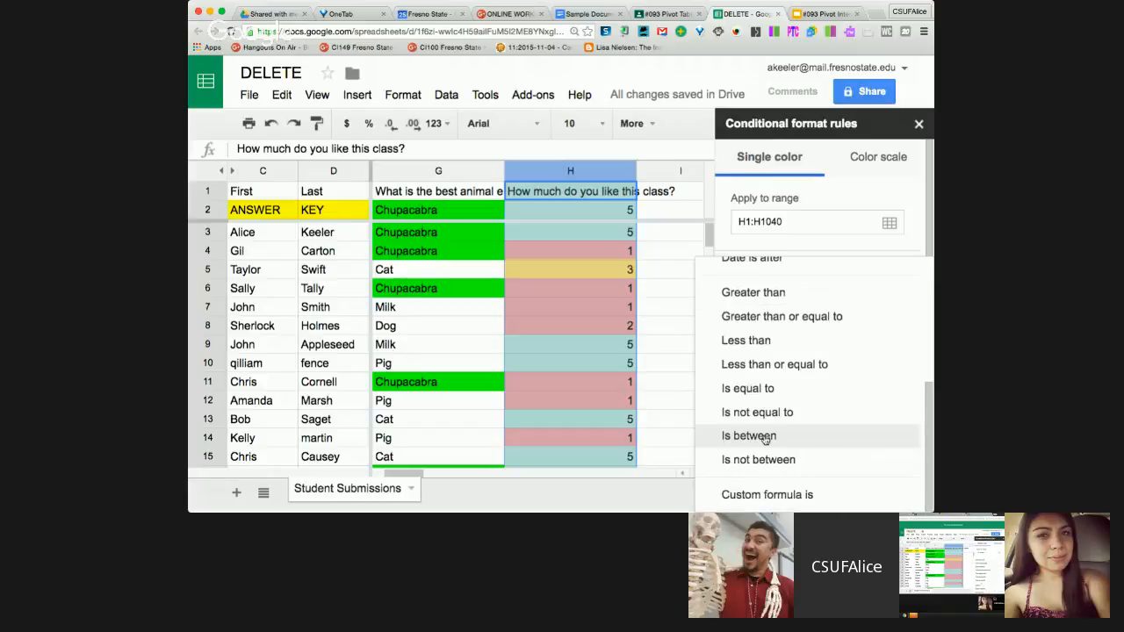
click(752, 294)
text(3)
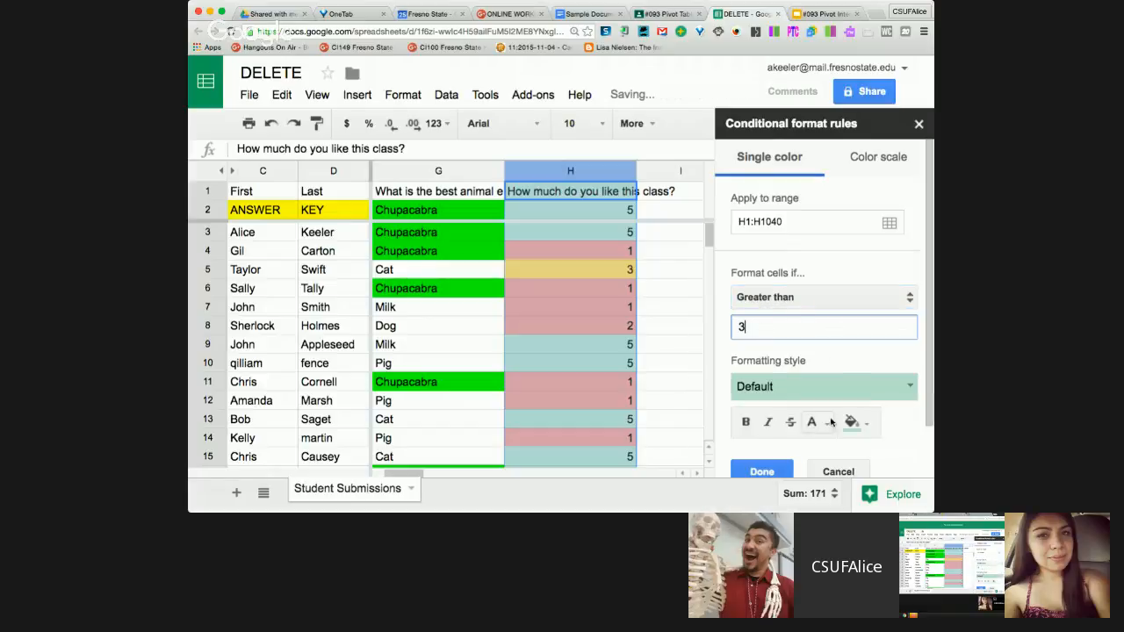
click(850, 423)
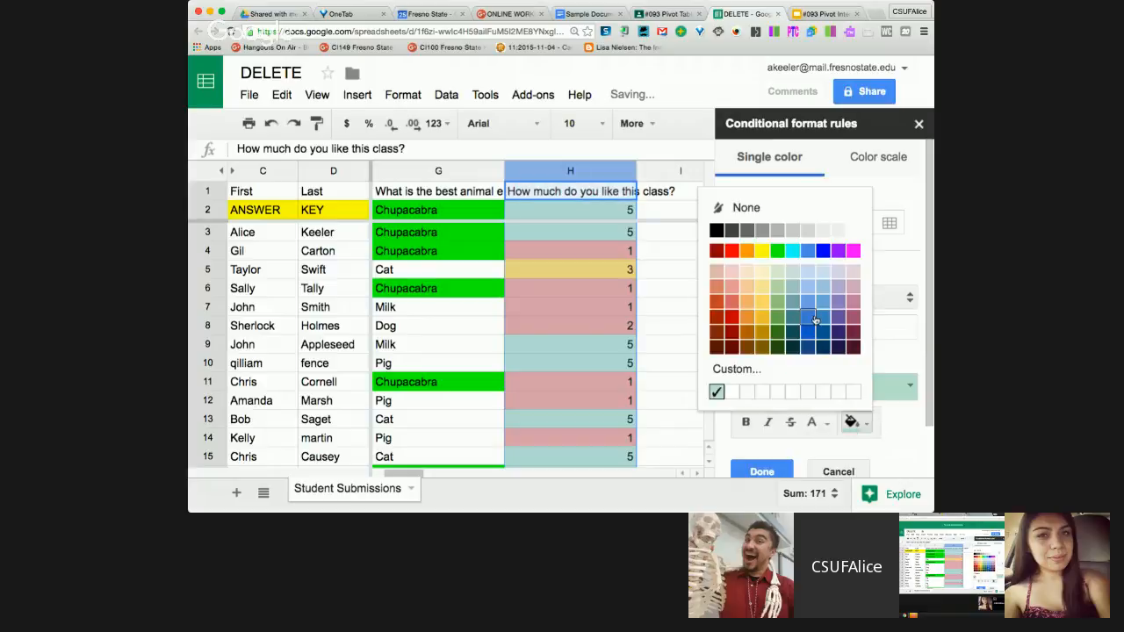
click(777, 251)
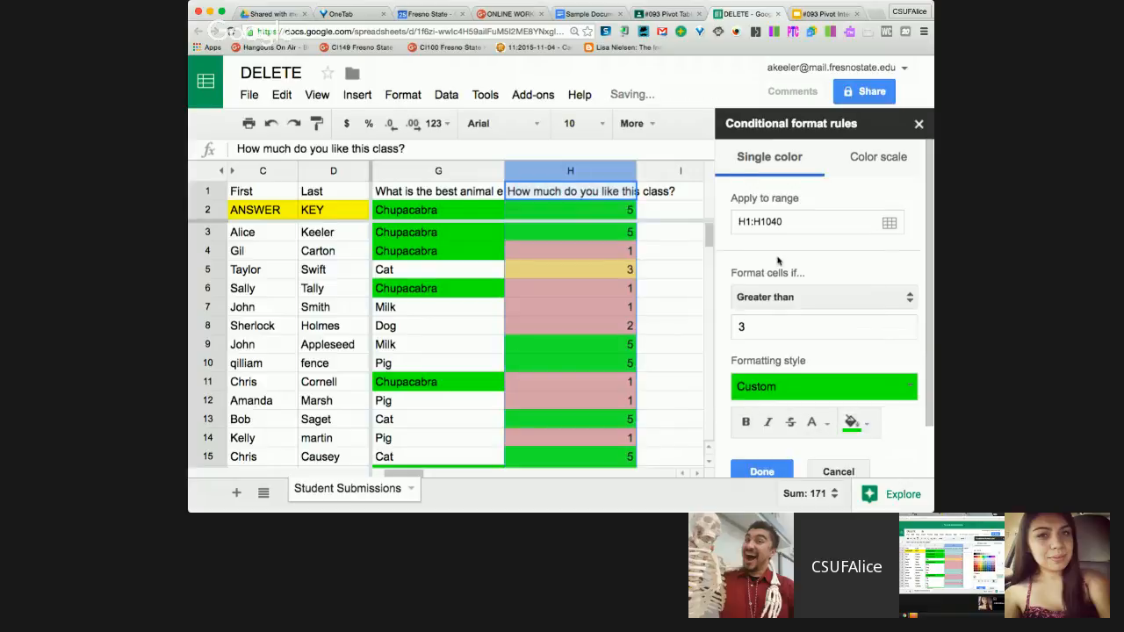
click(763, 472)
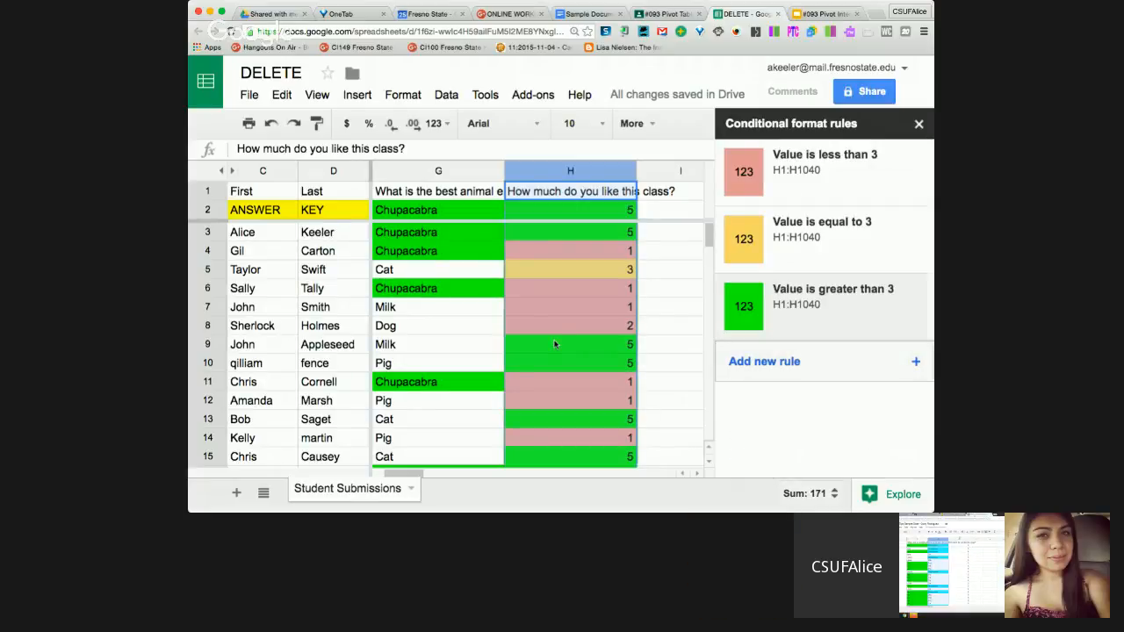
Step: Examine the color-coded class ratings alongside the color and animal answers, and close the conditional format rules
scroll(555, 344, down, 5)
scroll(555, 344, up, 4)
scroll(554, 344, up, 1)
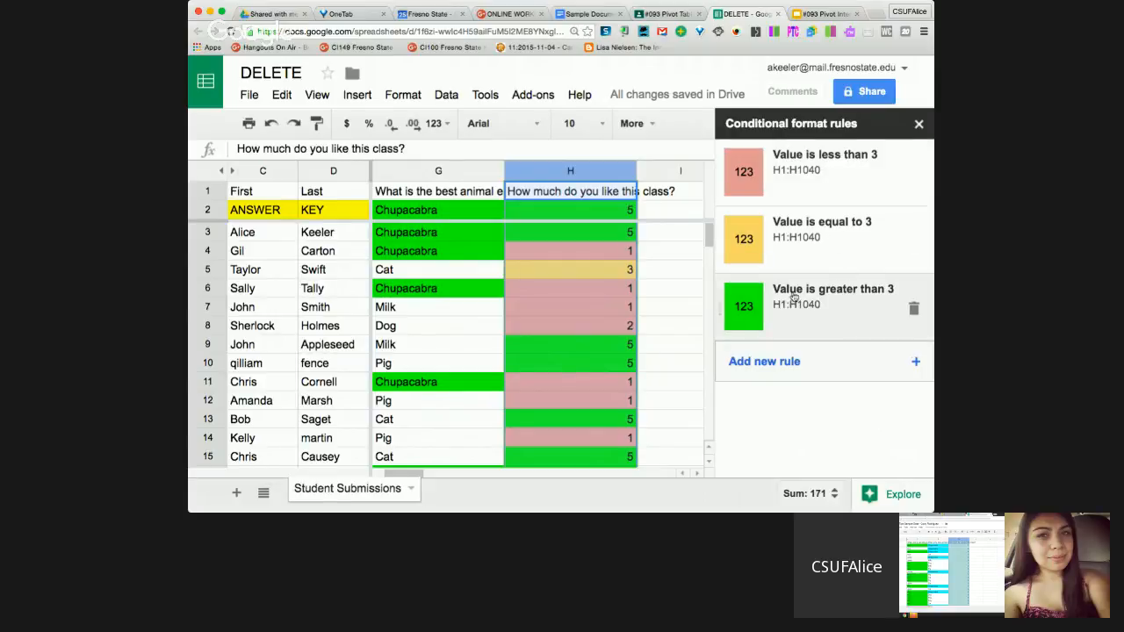
mouse_move(720, 305)
mouse_down()
mouse_move(719, 160)
mouse_move(727, 314)
mouse_up()
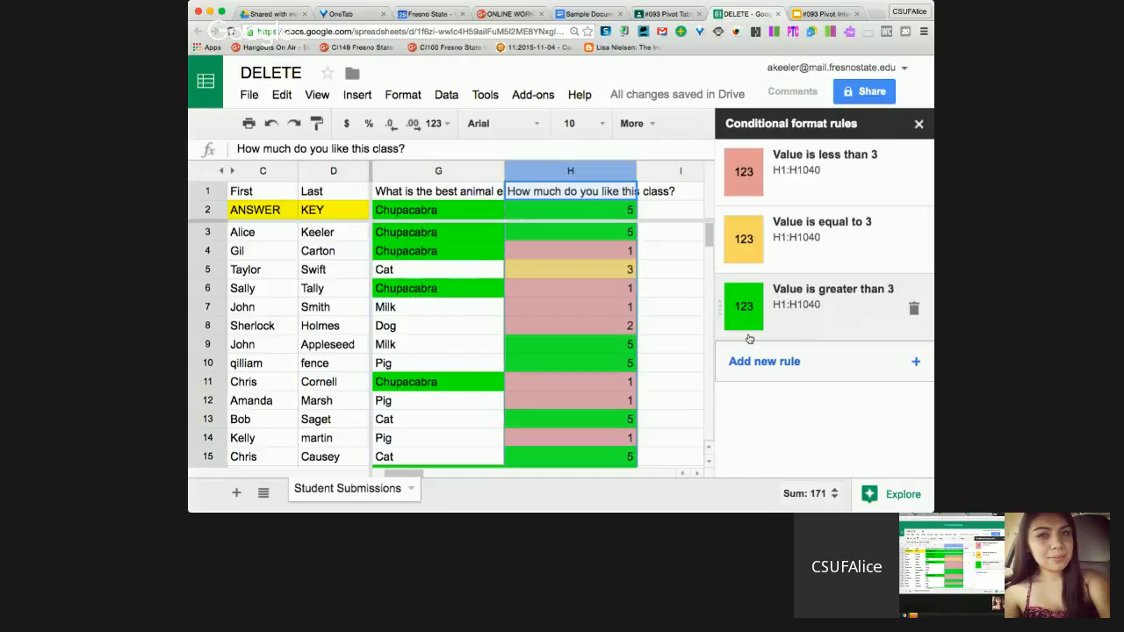
scroll(662, 383, down, 1)
scroll(662, 382, left, 1)
scroll(662, 383, down, 2)
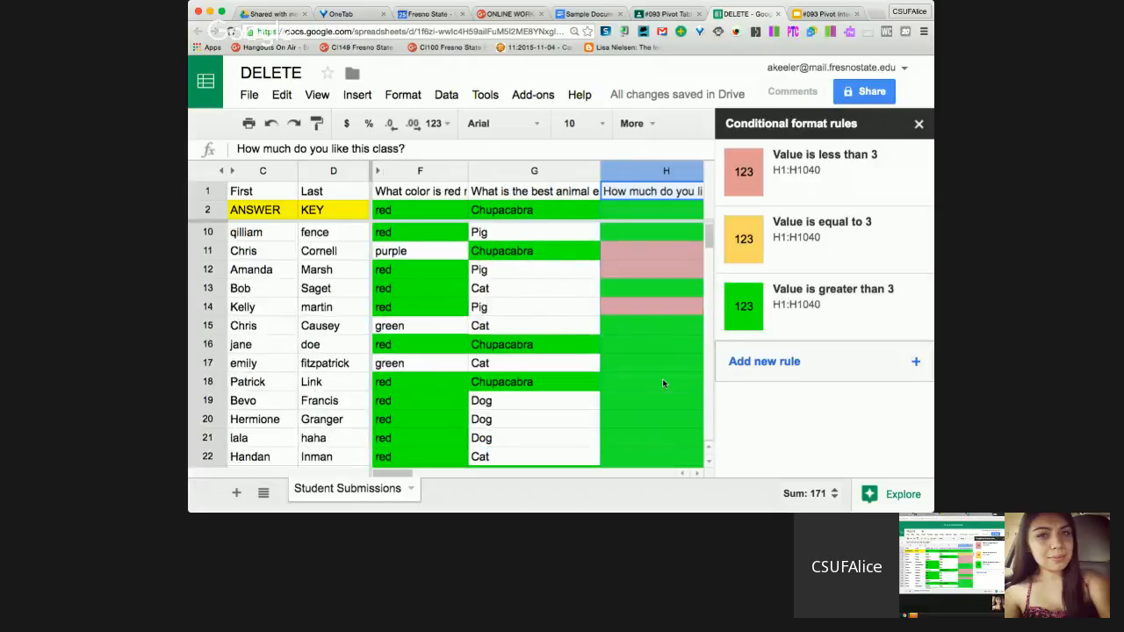
scroll(662, 382, up, 3)
scroll(661, 383, right, 2)
scroll(663, 384, left, 2)
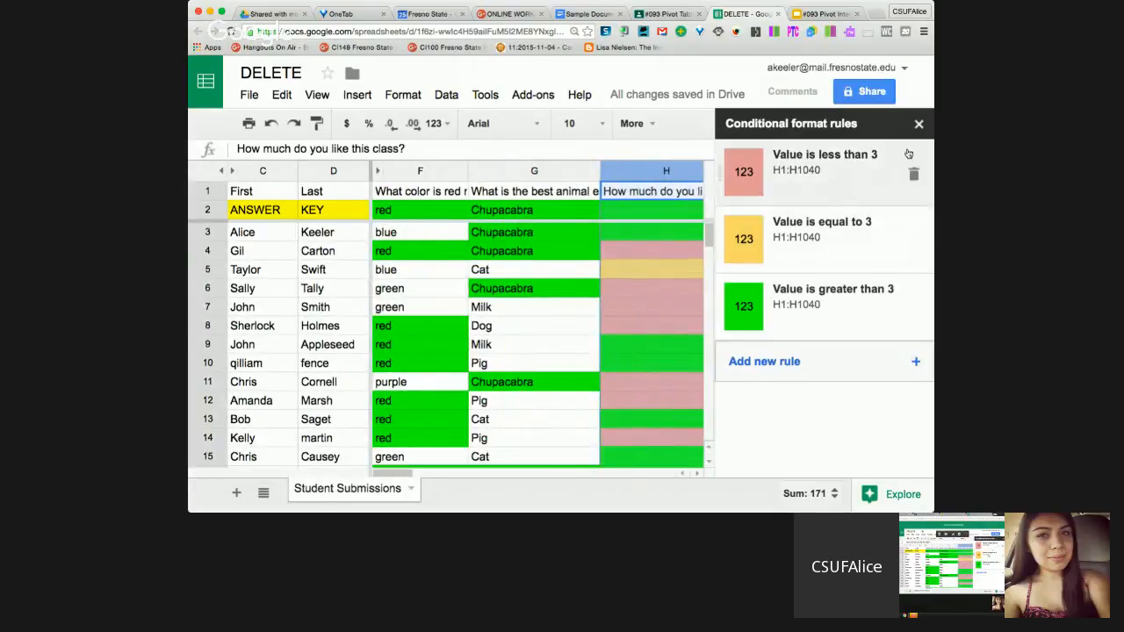
click(918, 124)
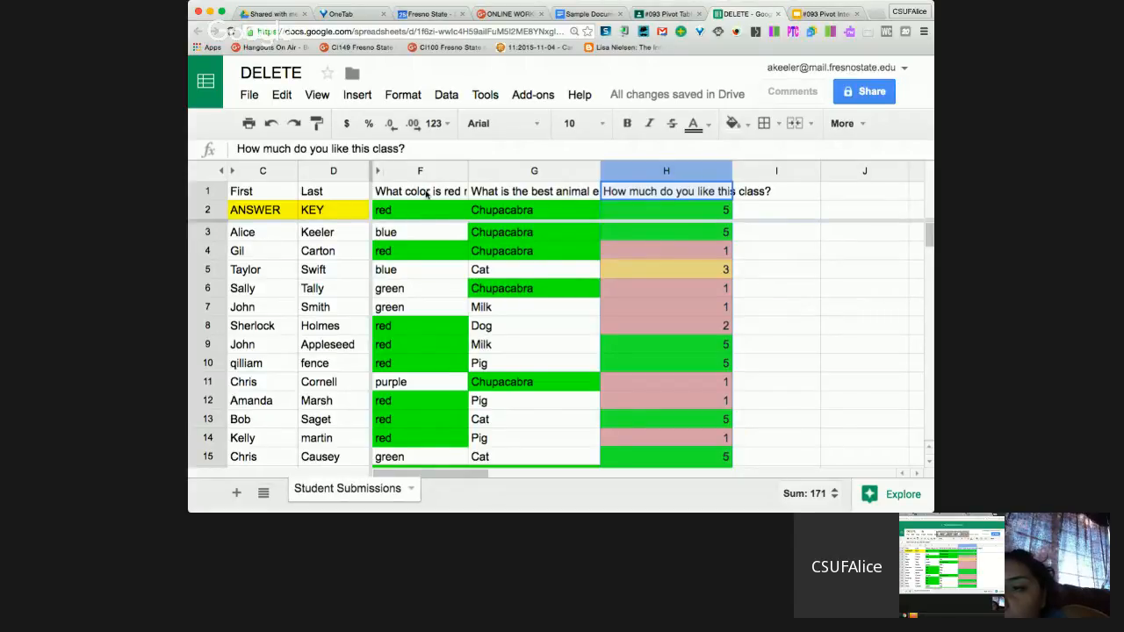
Step: Create a pivot table from columns C through H of the Student Submissions sheet
click(204, 178)
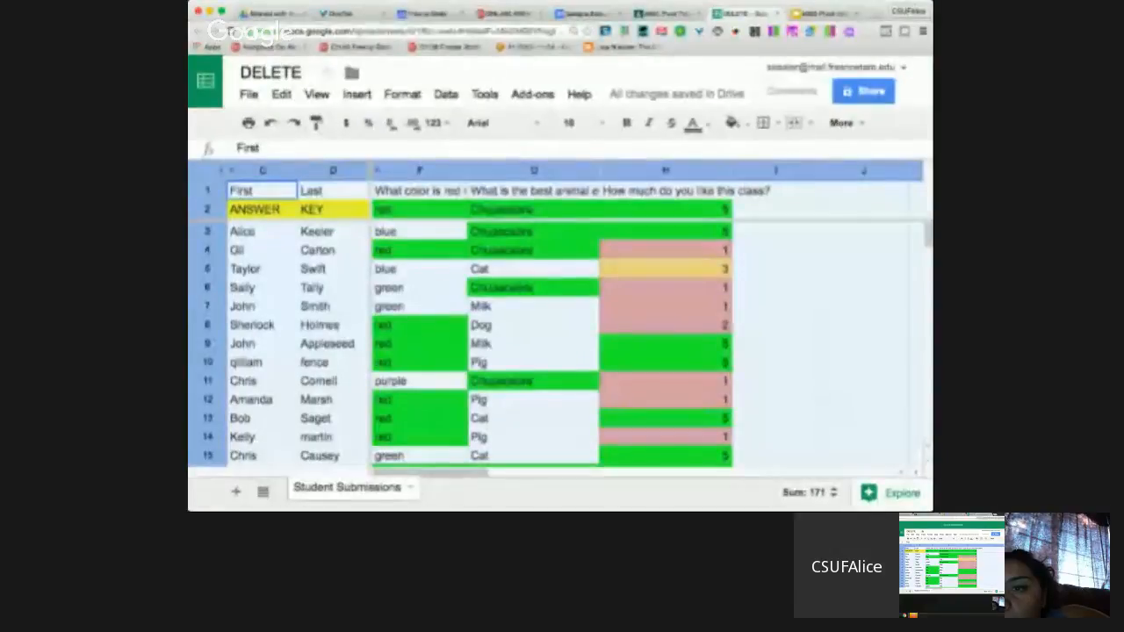
click(499, 386)
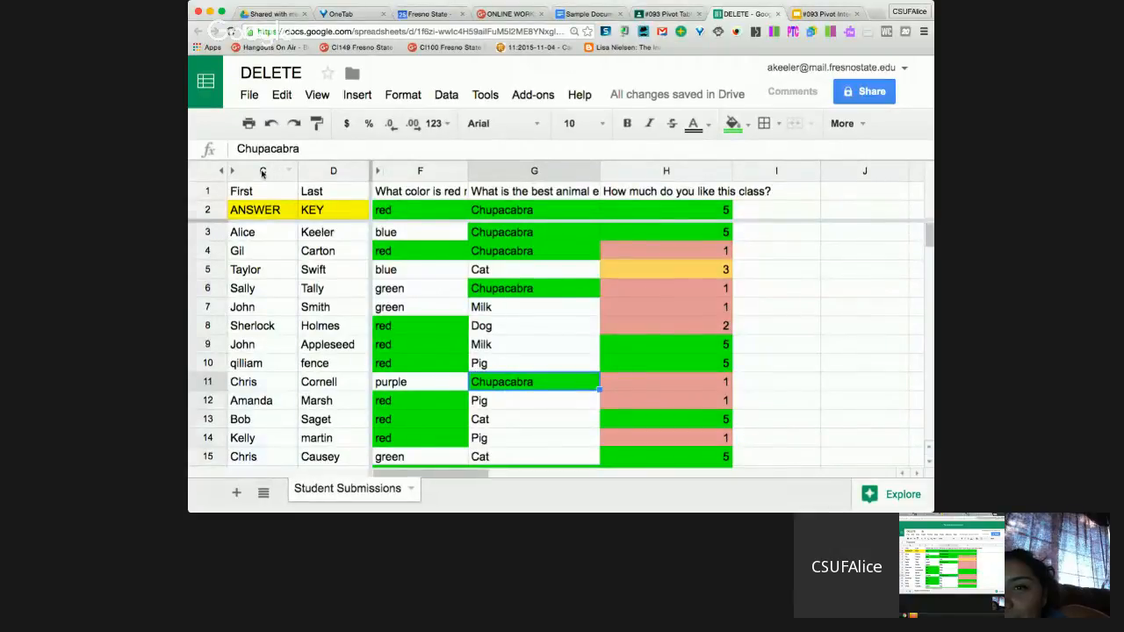
drag(262, 173, 678, 194)
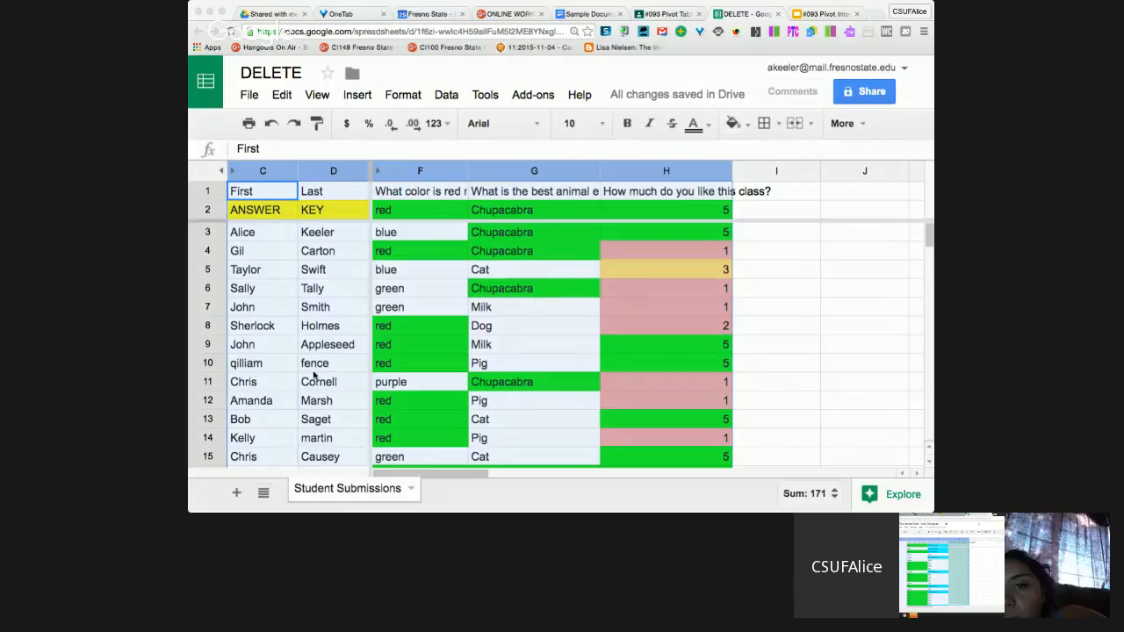
click(446, 98)
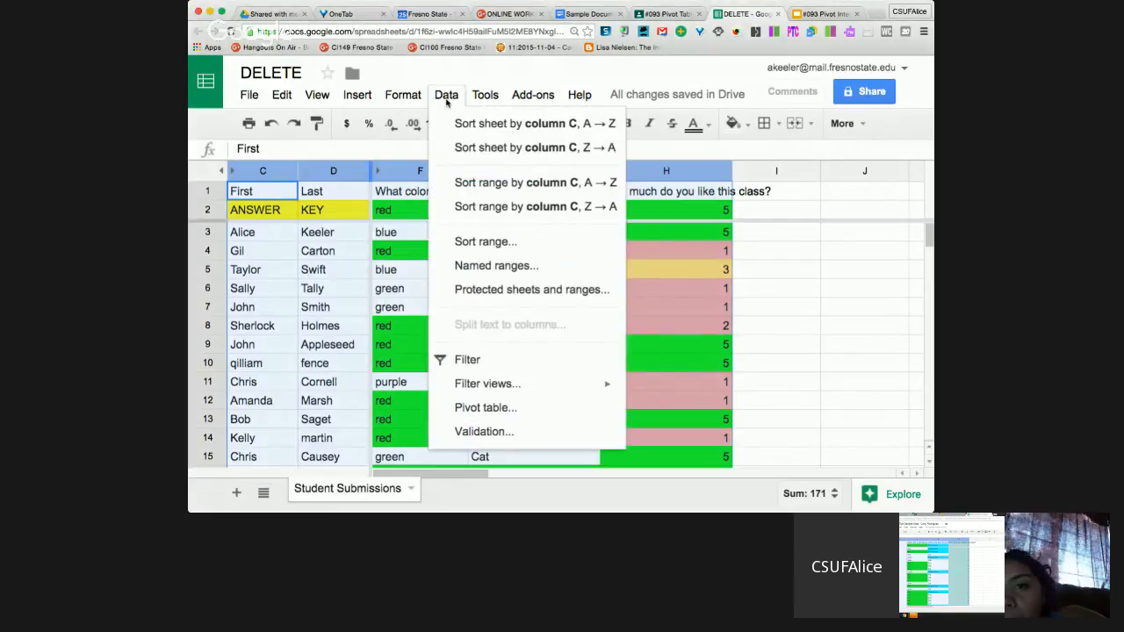
click(488, 409)
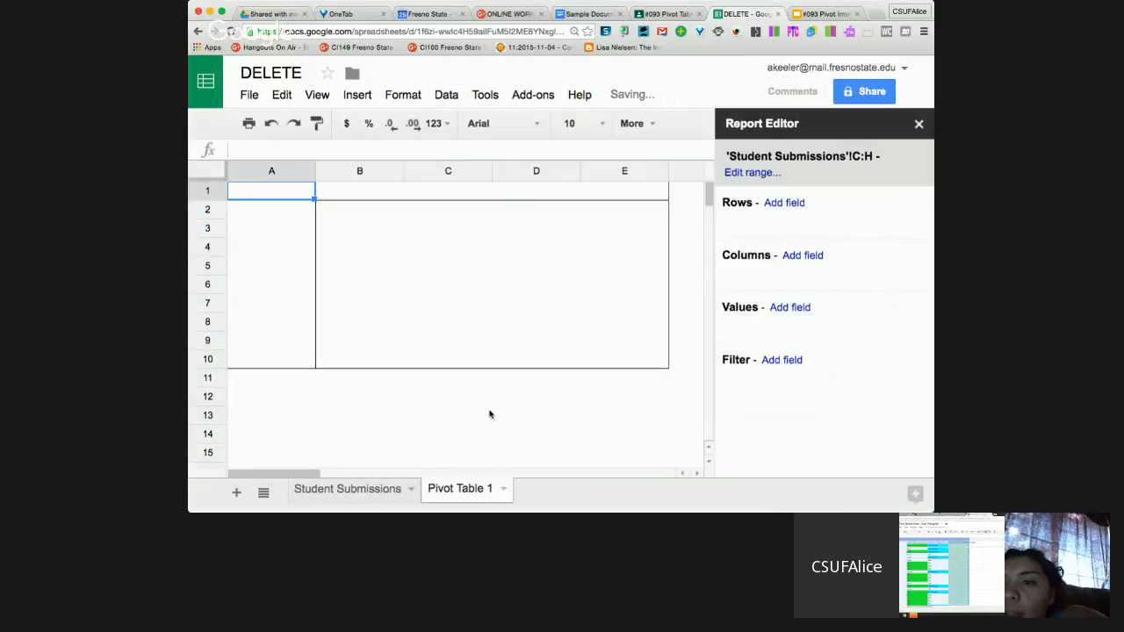
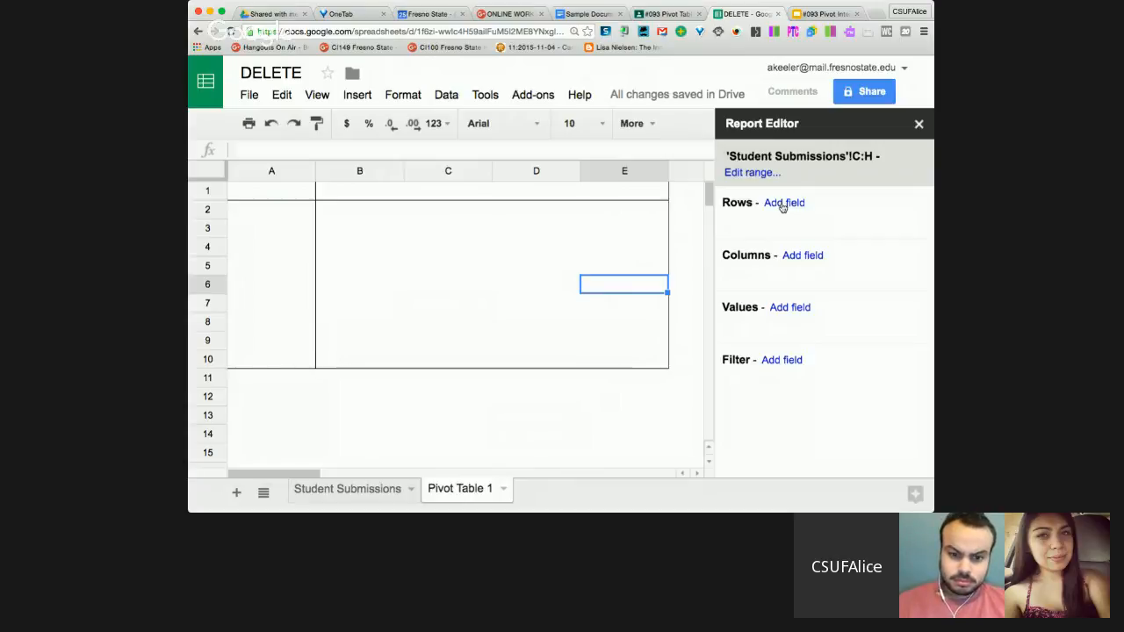
Step: Return to the Student Submissions sheet and look over the red riding hood color answers in column F
click(344, 491)
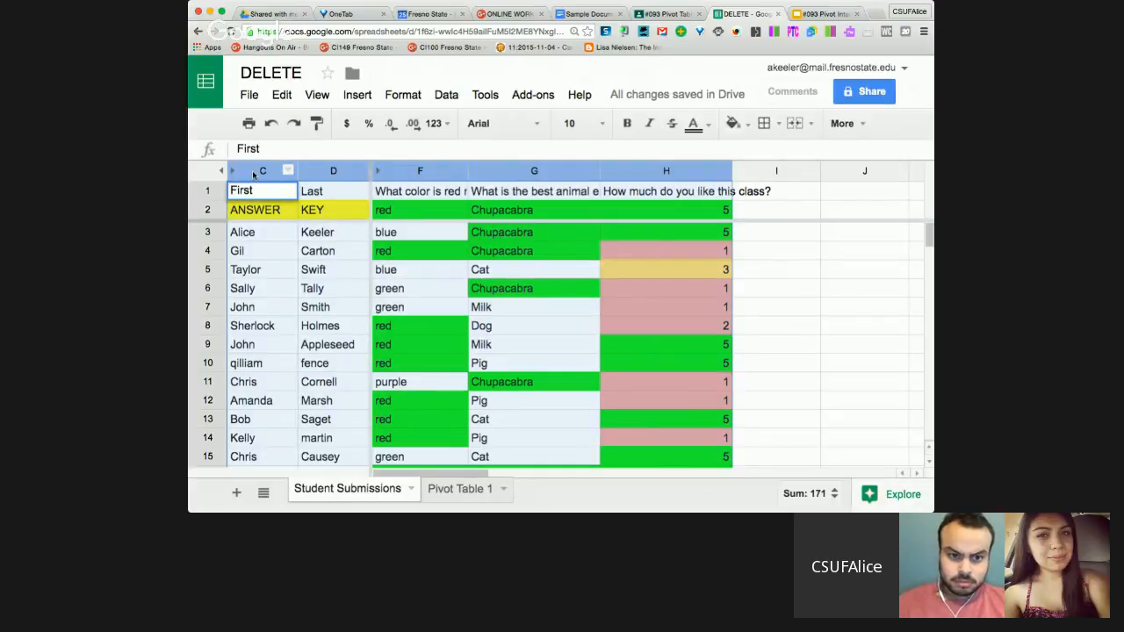
click(418, 171)
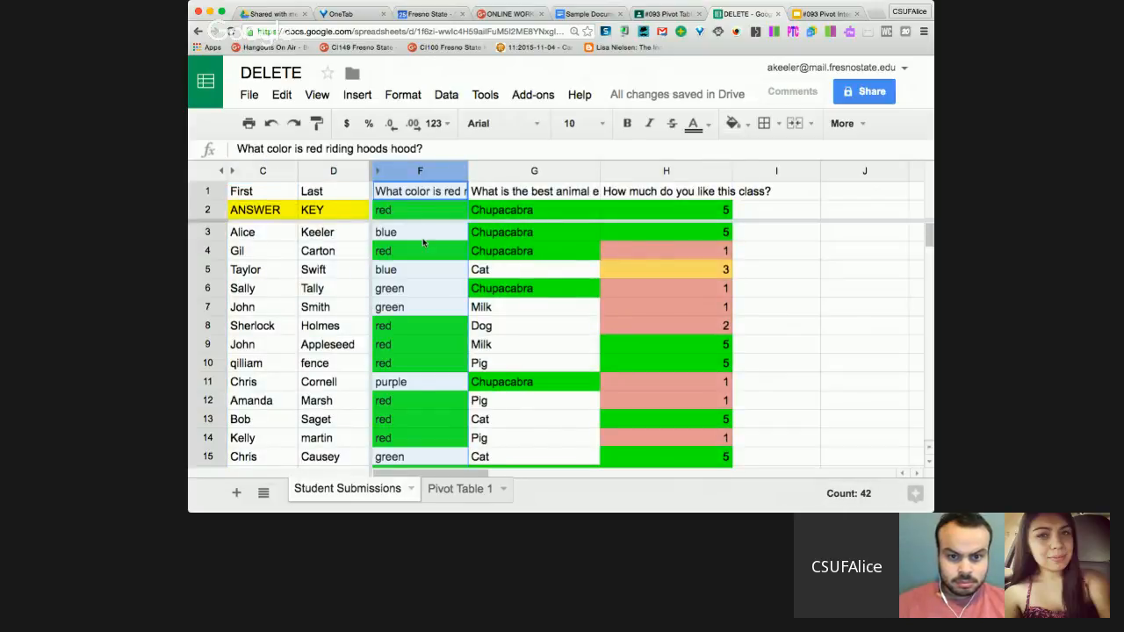
scroll(423, 243, down, 5)
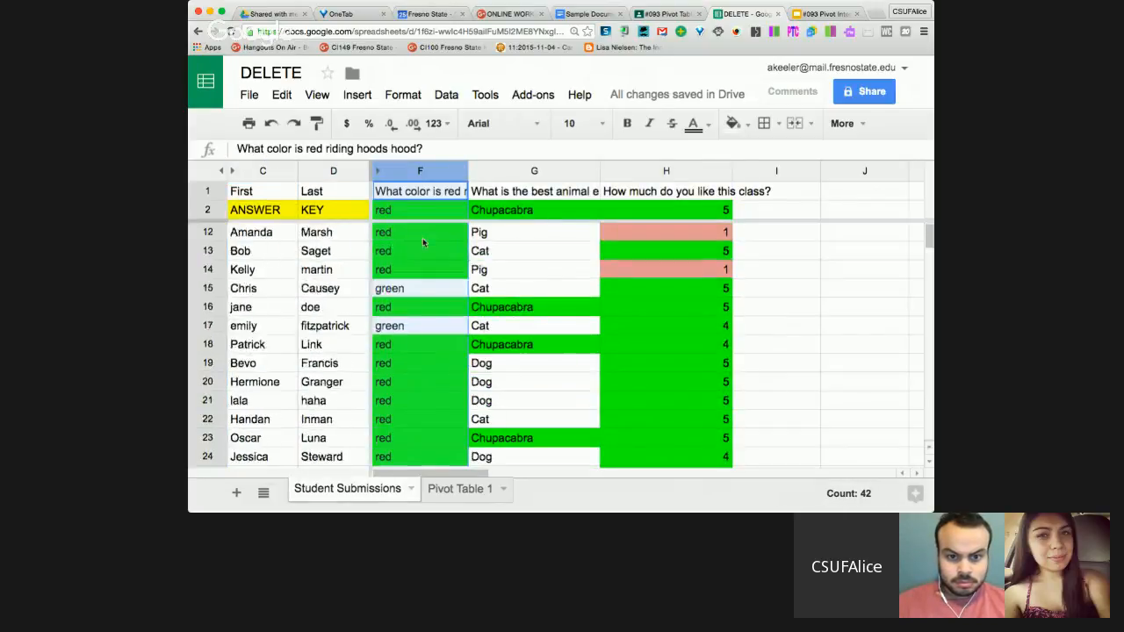
Step: Group the rows of Pivot Table 1 by the field "What color is red riding hoods hood?"
scroll(422, 242, down, 2)
scroll(422, 242, up, 7)
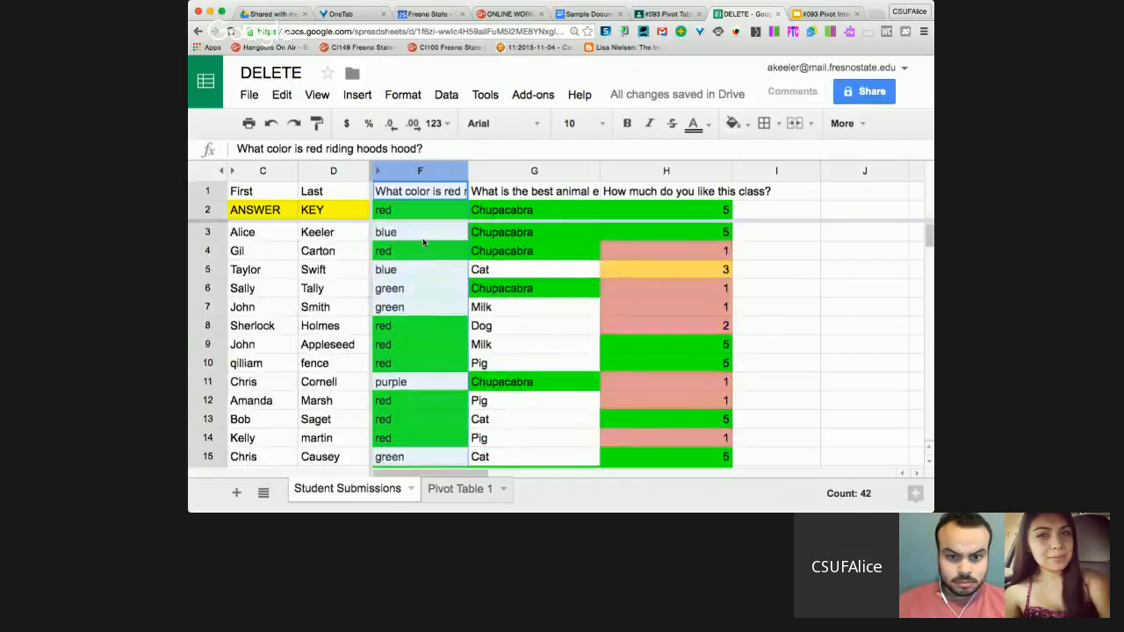
click(460, 488)
click(784, 203)
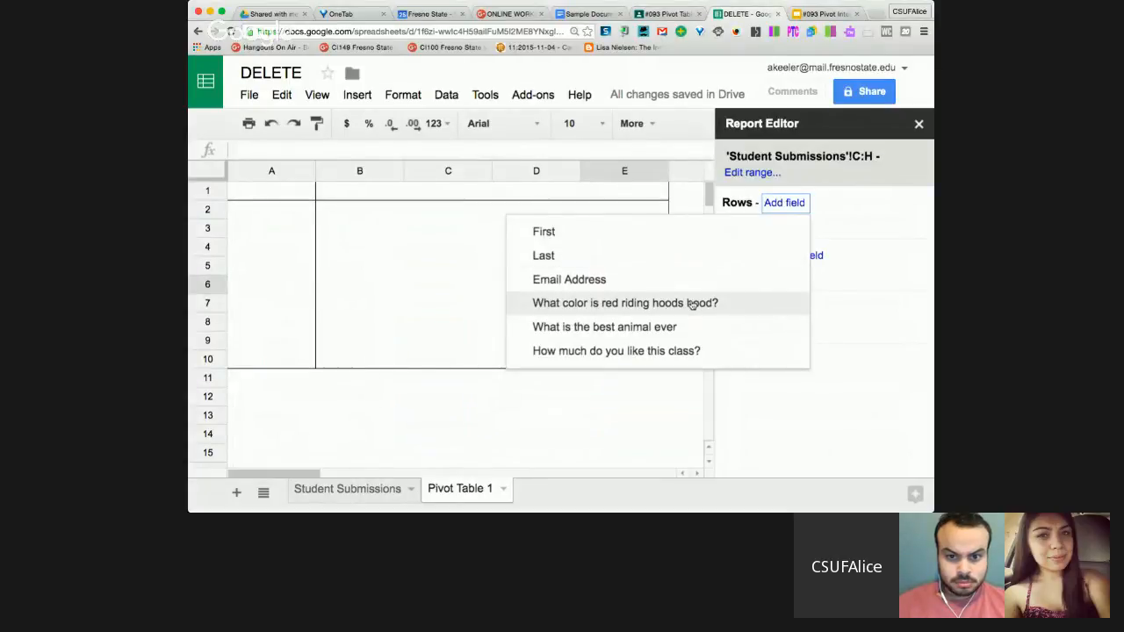
click(690, 303)
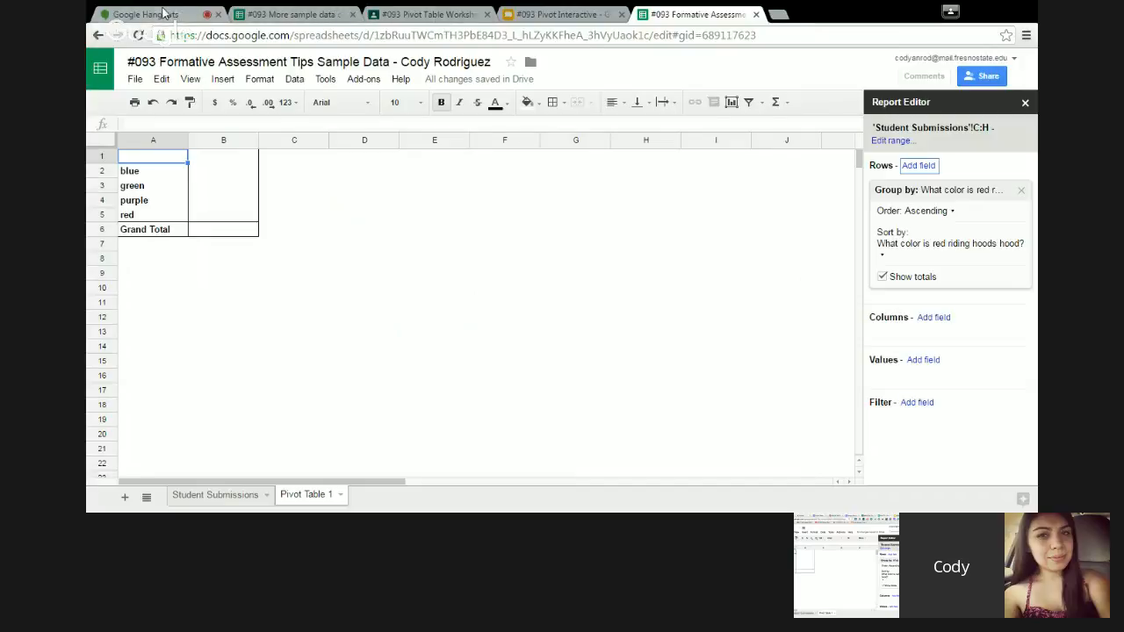
Step: Check the screen share in Google Hangouts, return to the formative assessment spreadsheet and look through the color names in the pivot table's column A
click(163, 13)
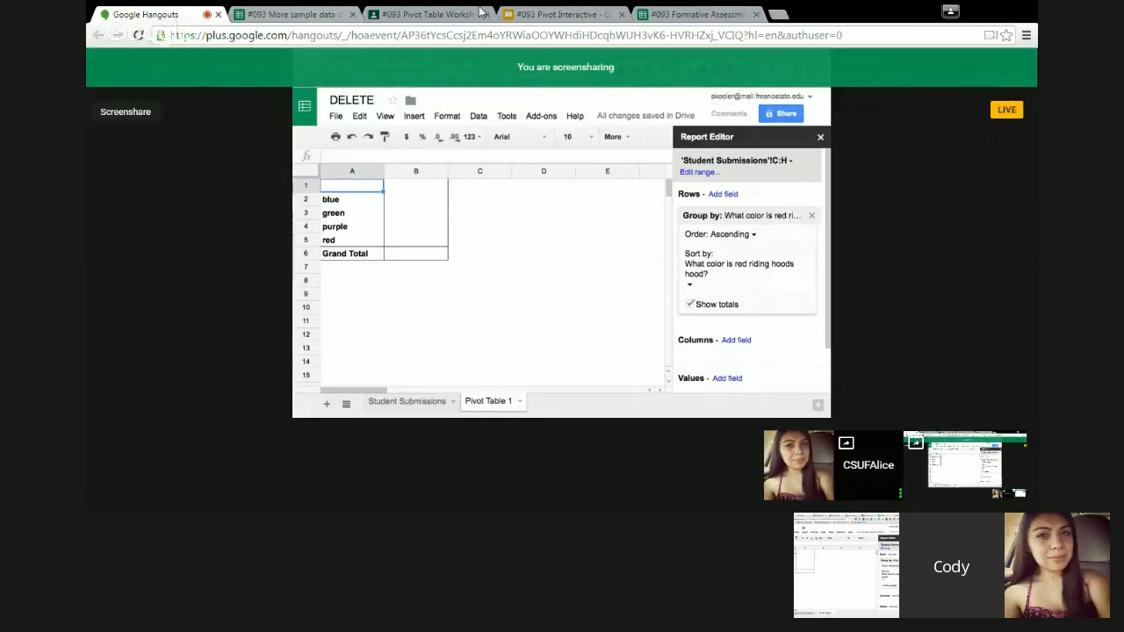
click(680, 15)
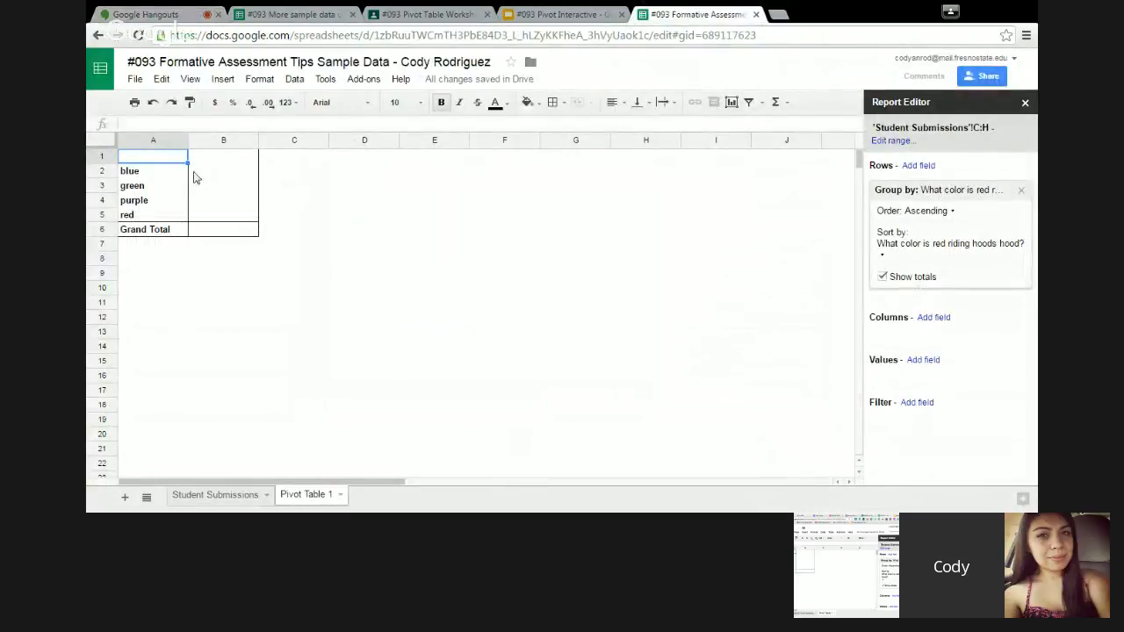
click(163, 176)
click(146, 188)
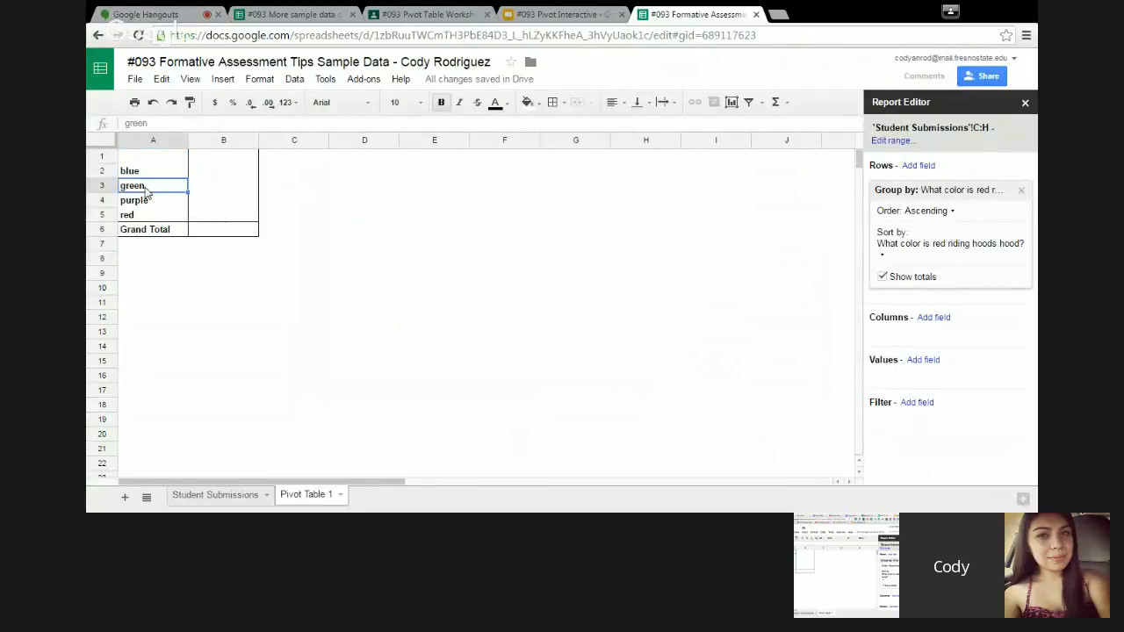
click(144, 201)
click(140, 216)
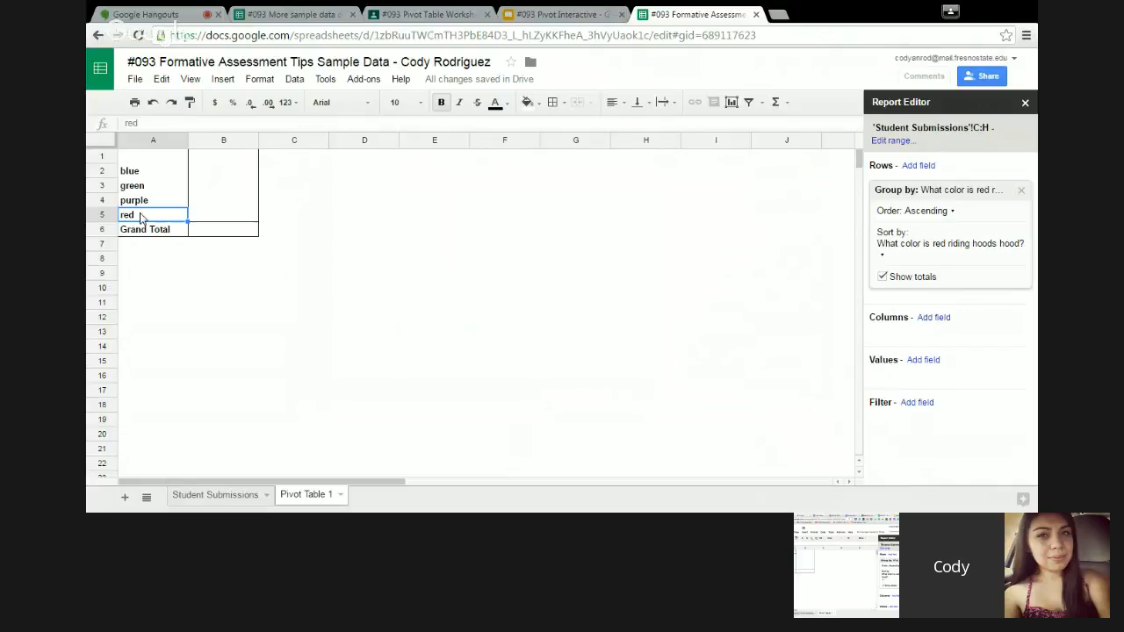
click(140, 204)
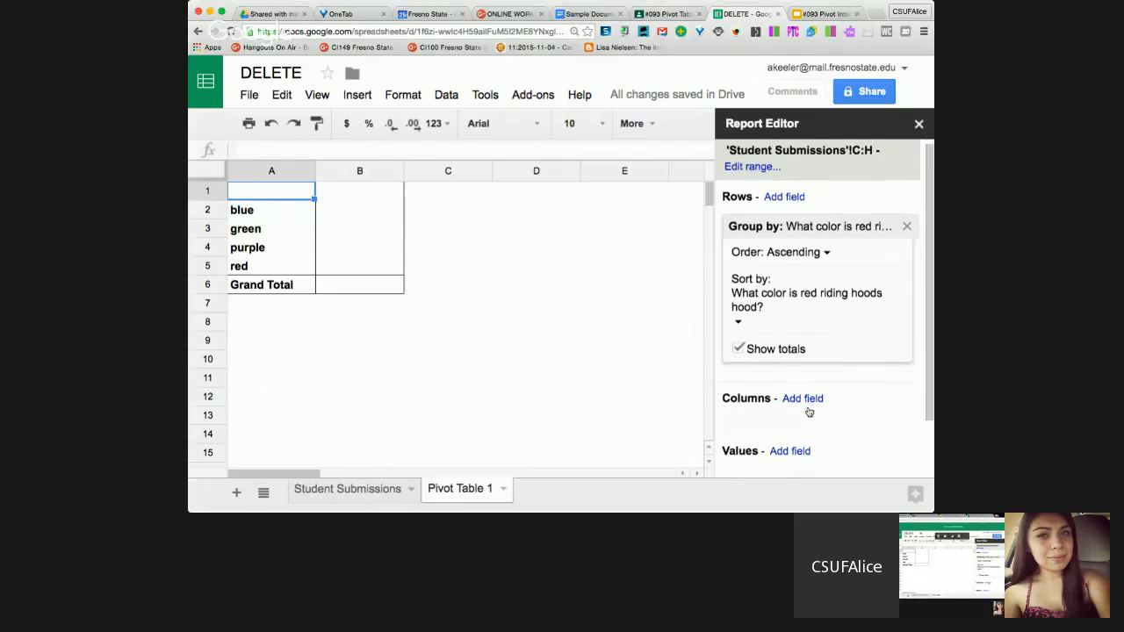
Step: Add the First field to the pivot table's values and summarize it by COUNTA
scroll(807, 408, down, 3)
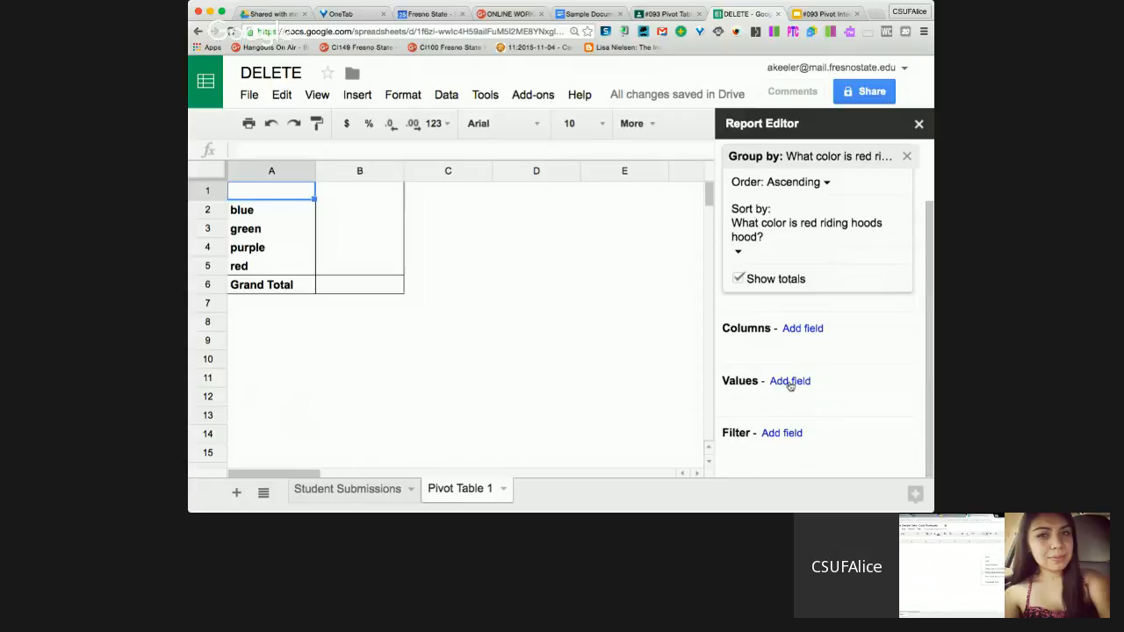
click(789, 383)
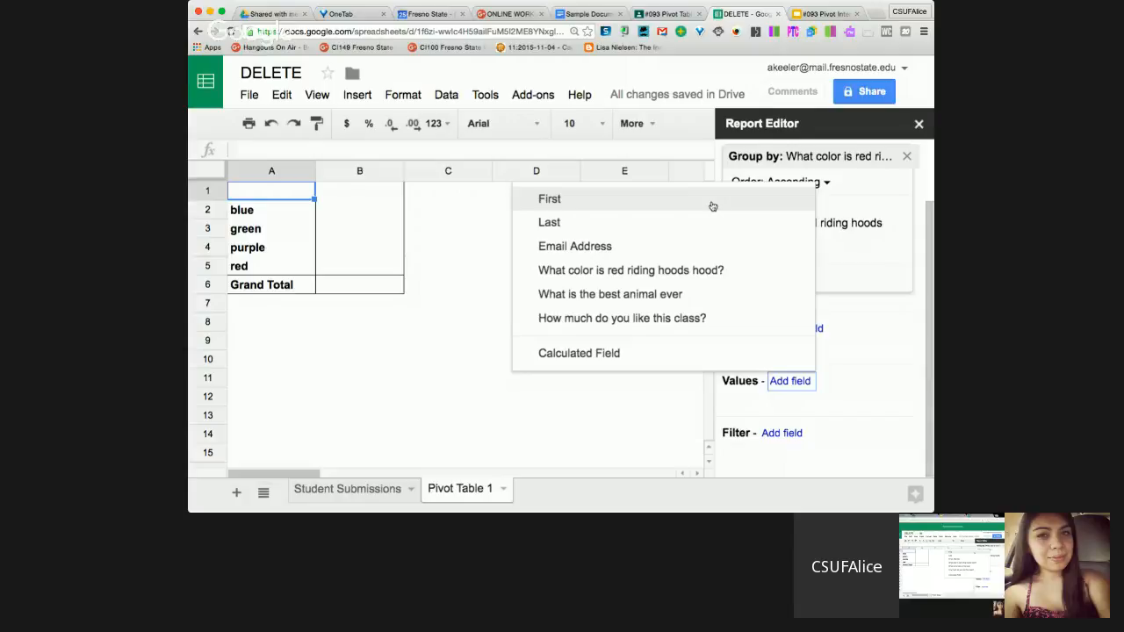
click(712, 205)
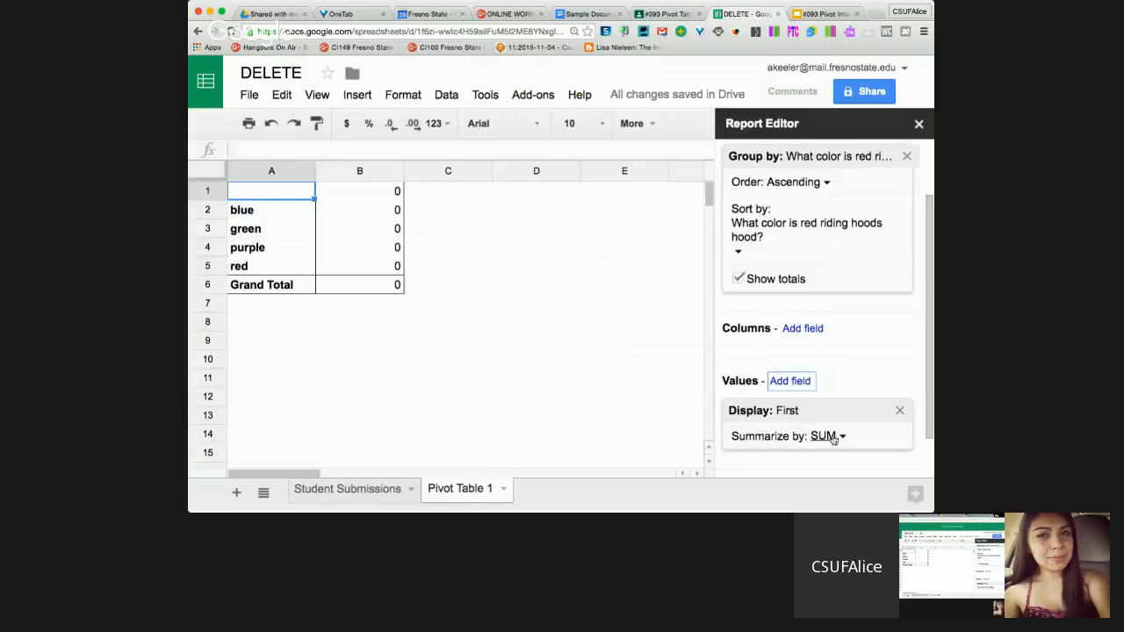
click(830, 436)
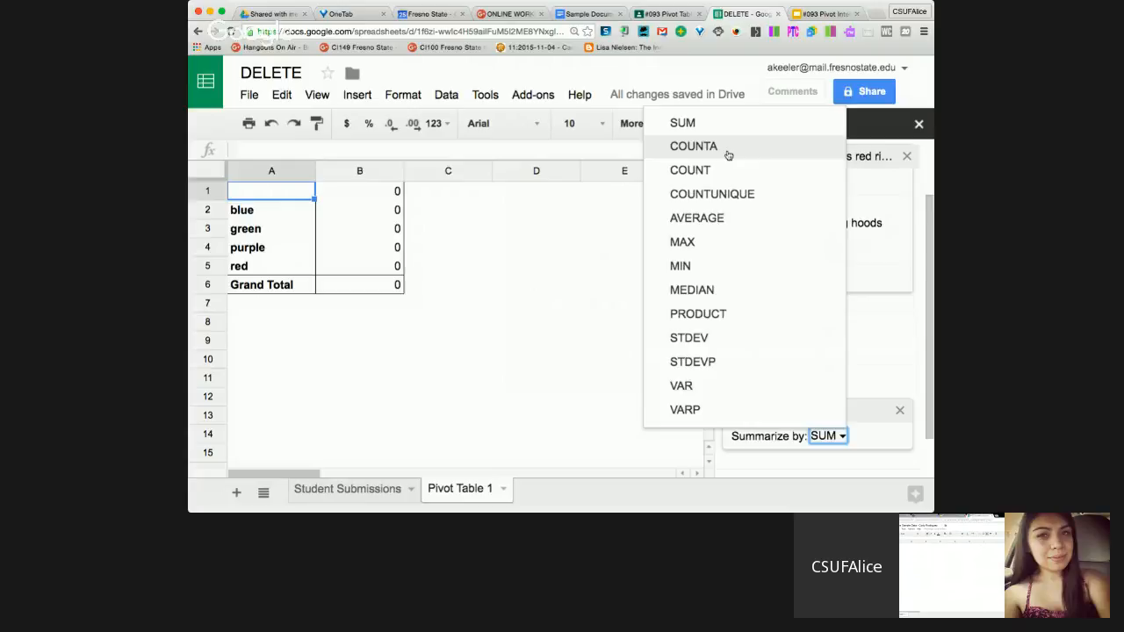
click(728, 148)
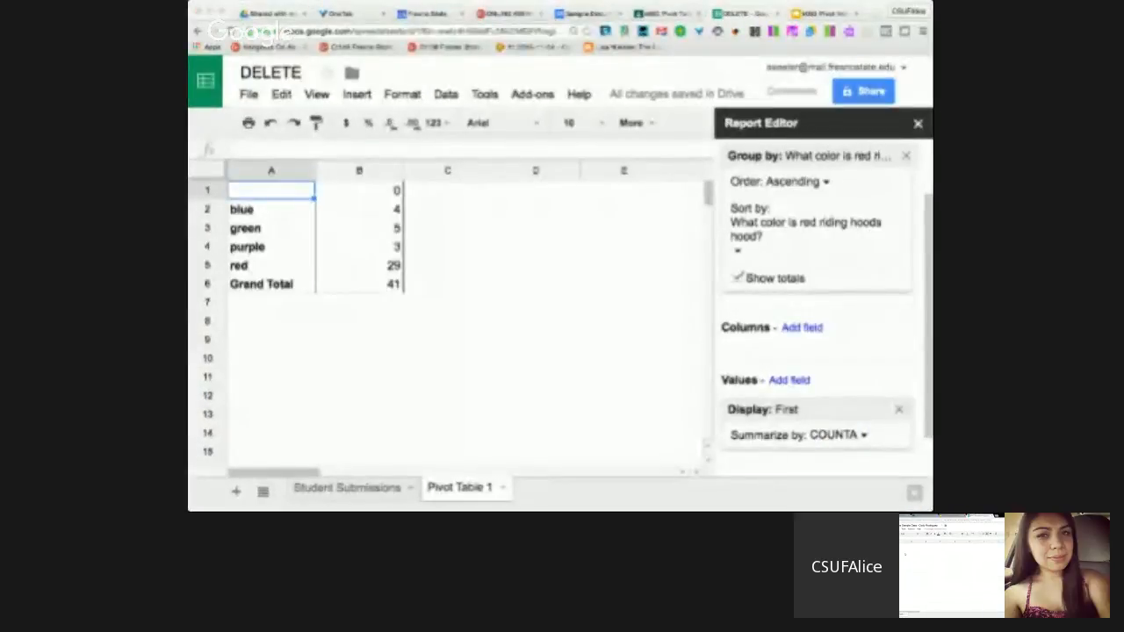
click(475, 291)
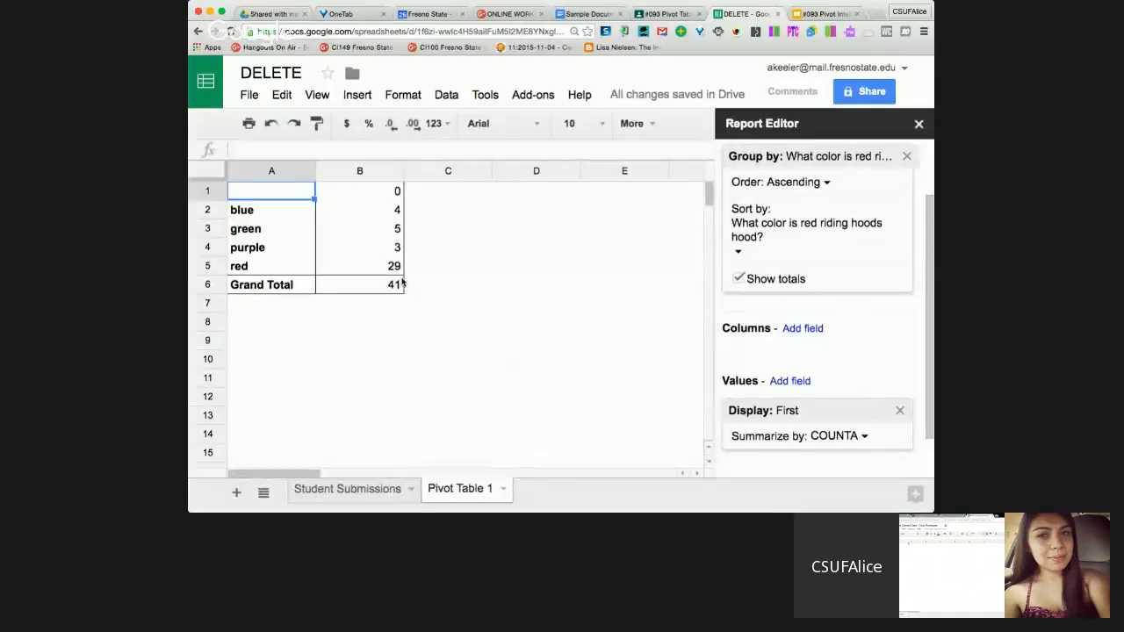
Step: Insert a pie chart of the color counts in A2:B5 and move it beside the pivot table
drag(269, 209, 359, 261)
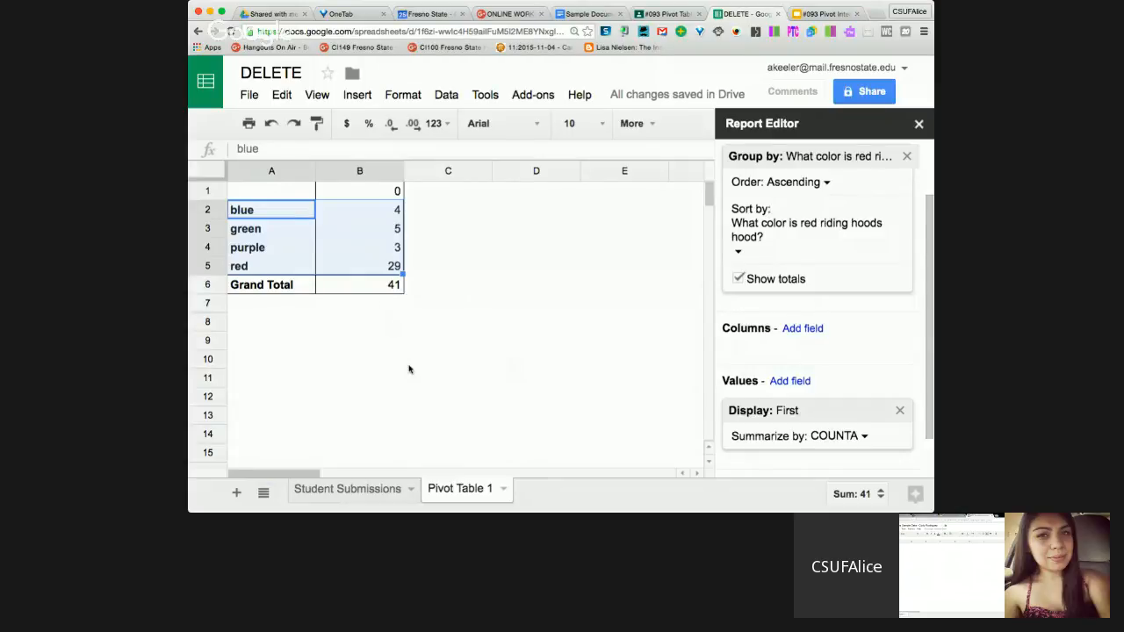
click(357, 95)
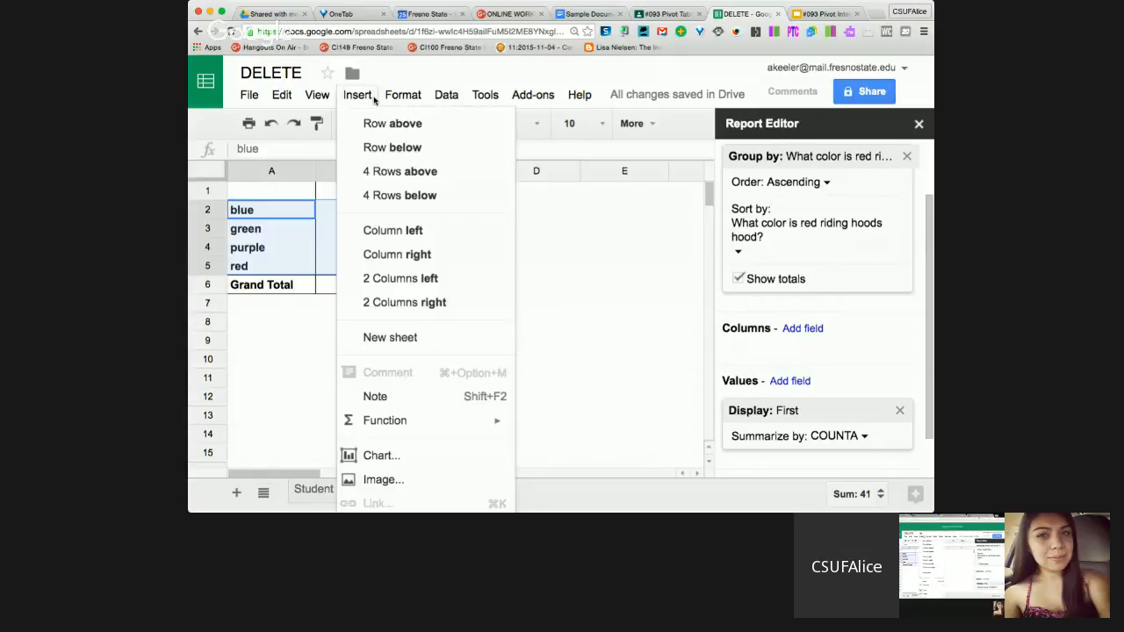
click(393, 468)
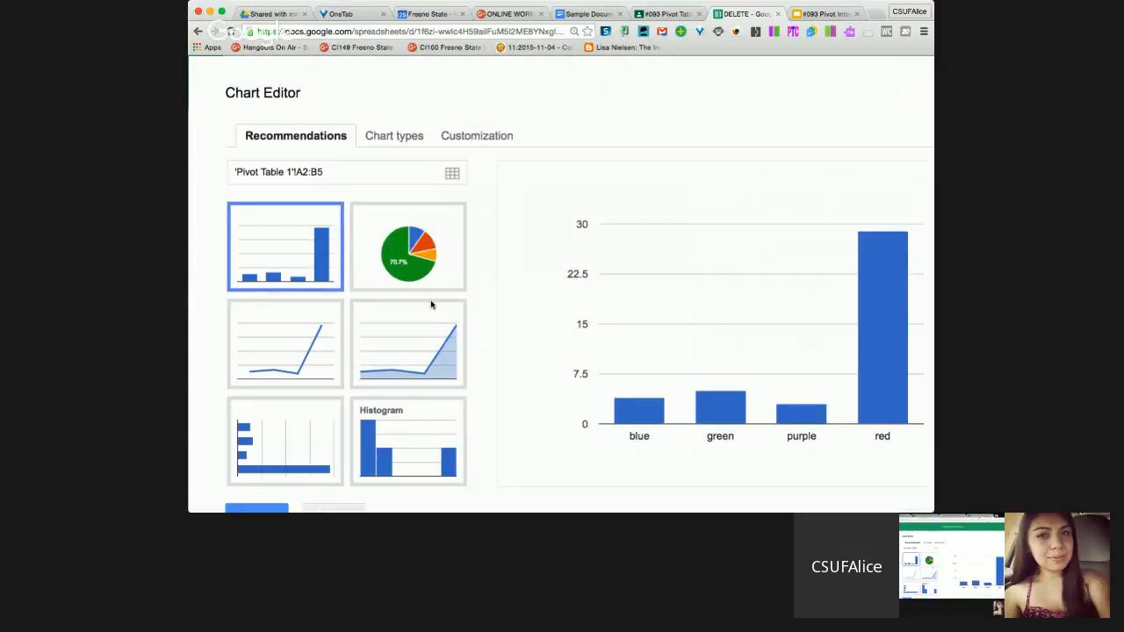
click(427, 274)
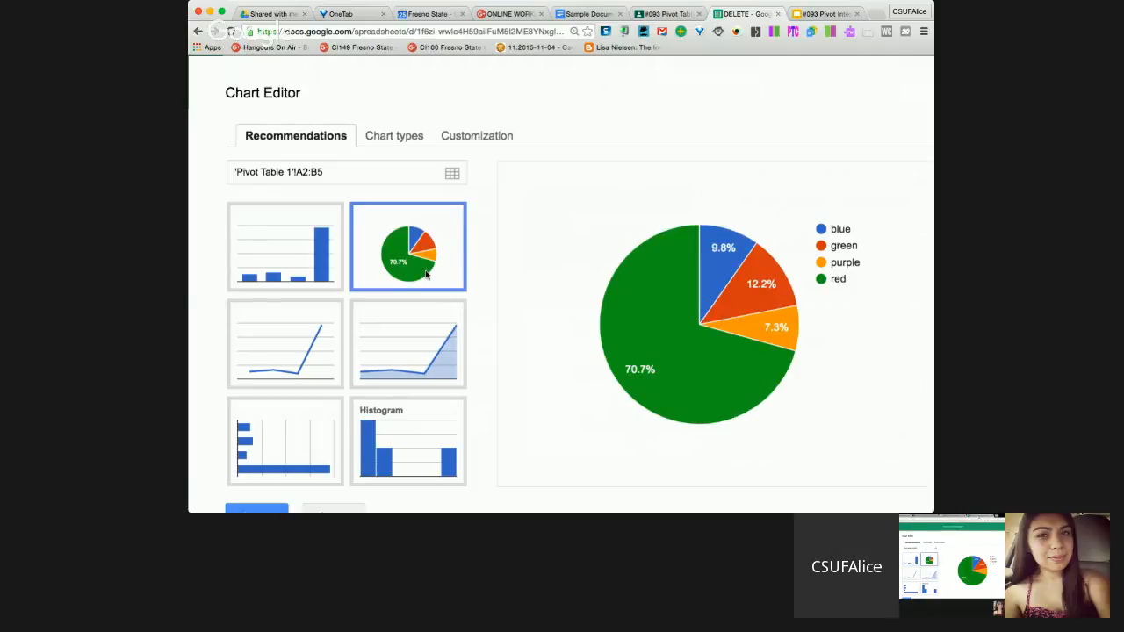
key(super+0)
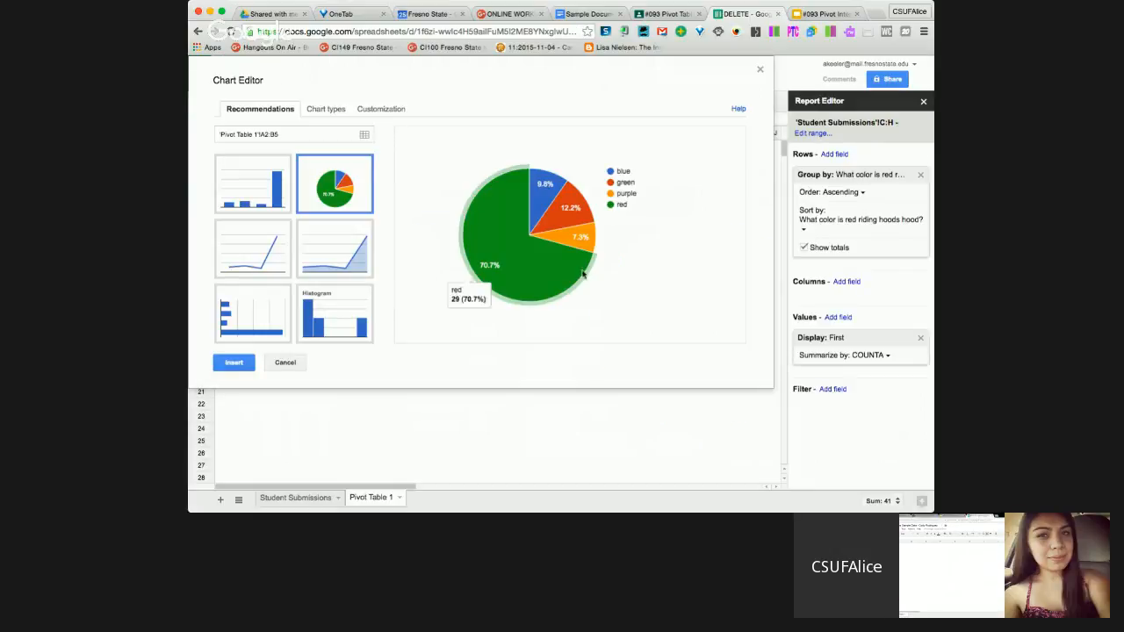
click(234, 370)
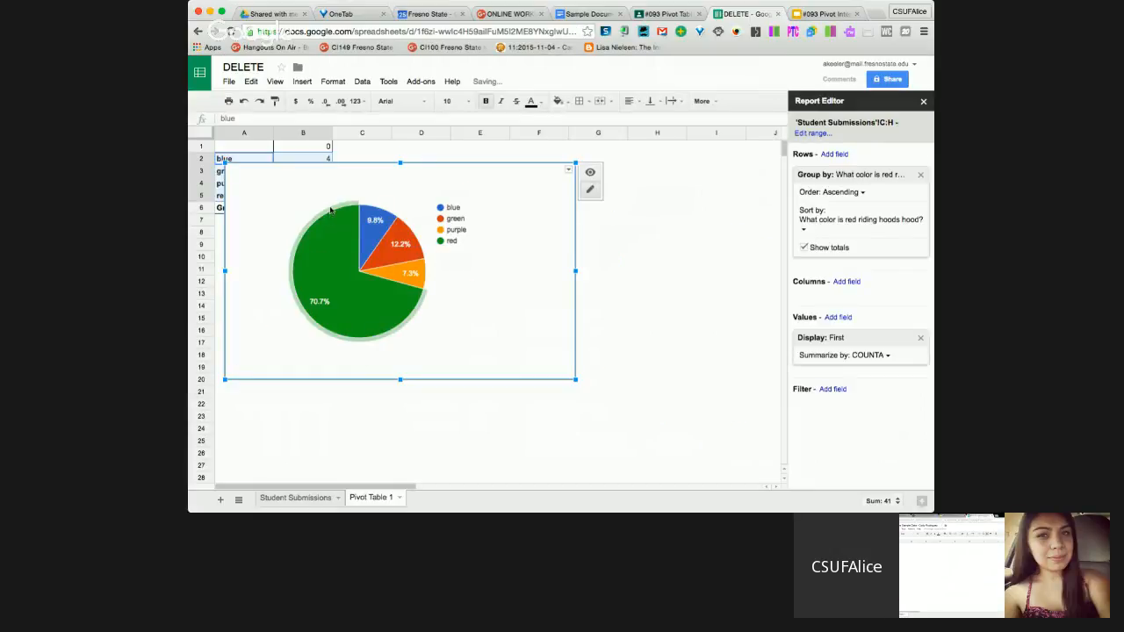
drag(335, 181, 467, 166)
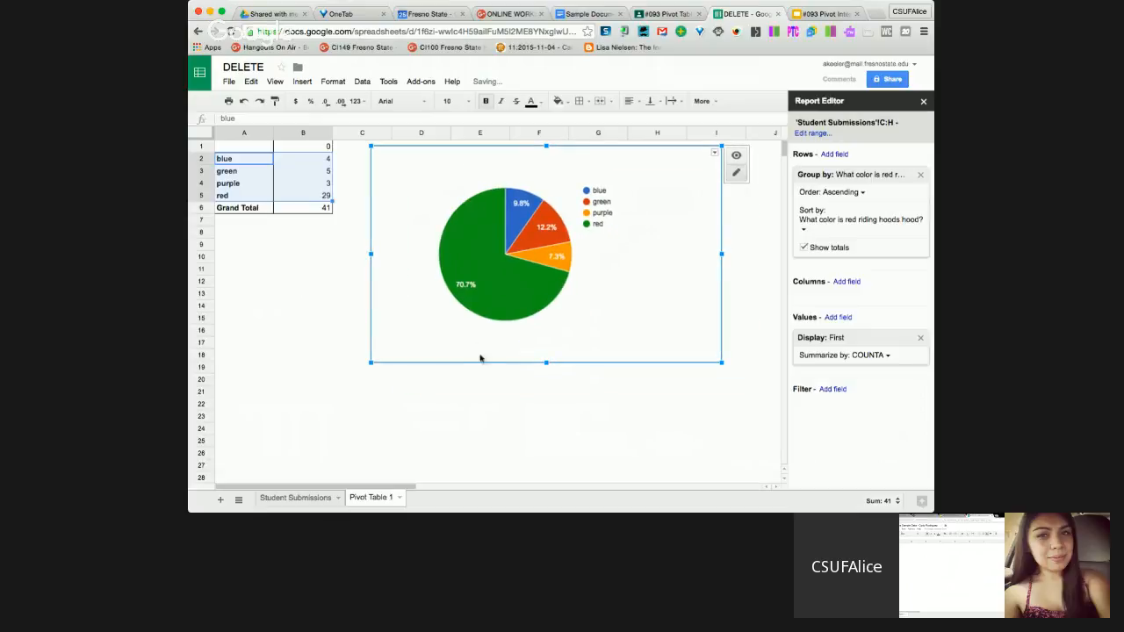
click(480, 432)
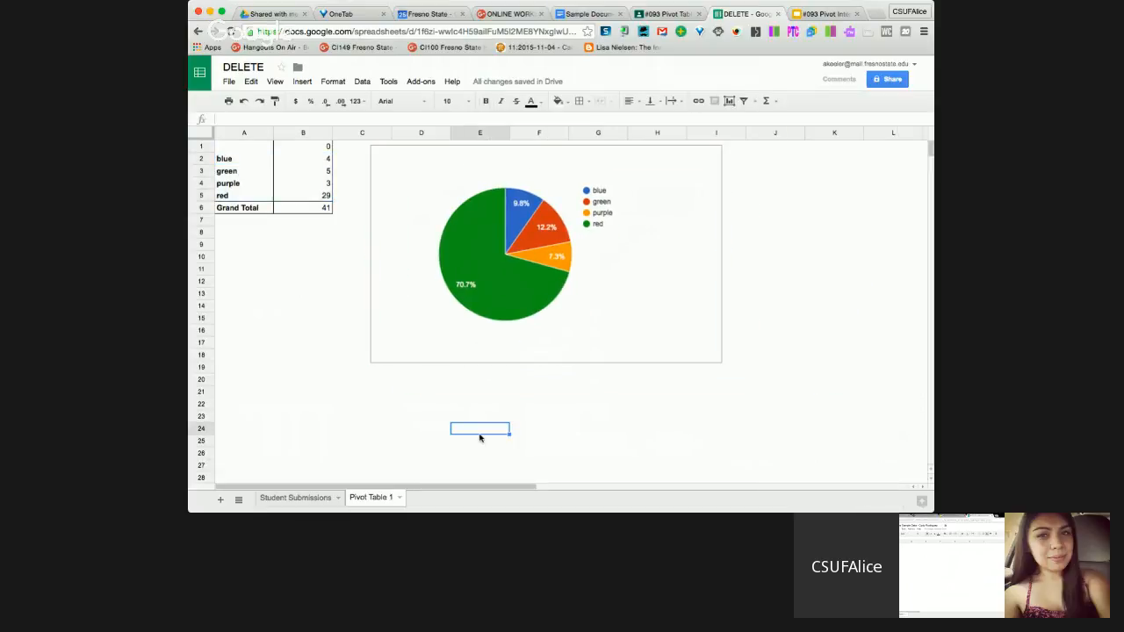
key(super+equal)
key(super+equal)
key(super+equal)
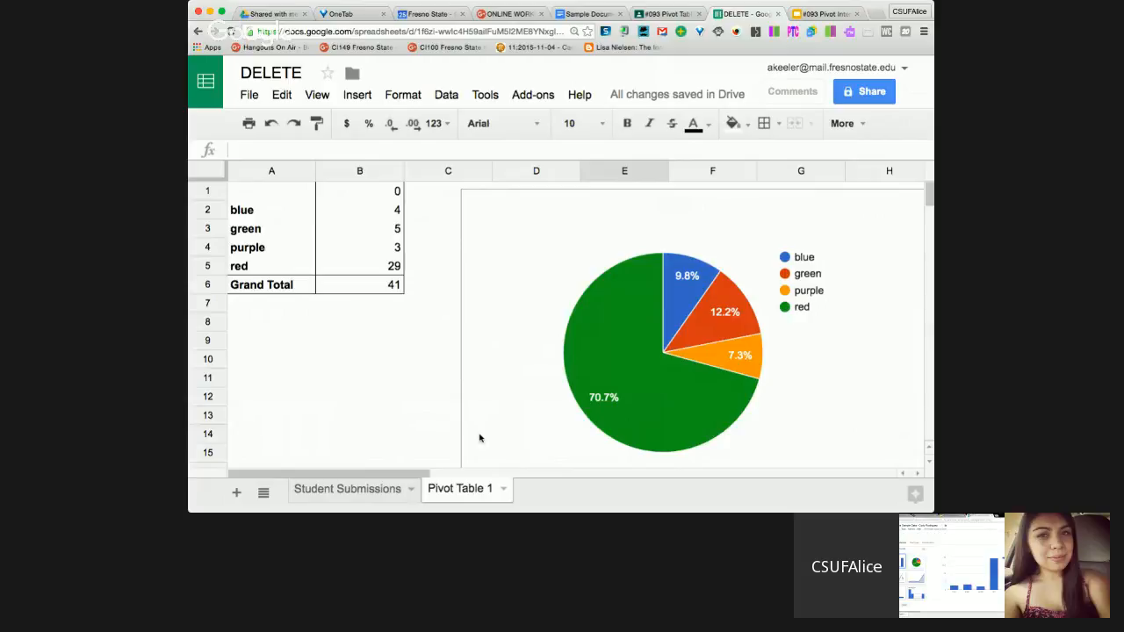
drag(260, 211, 375, 268)
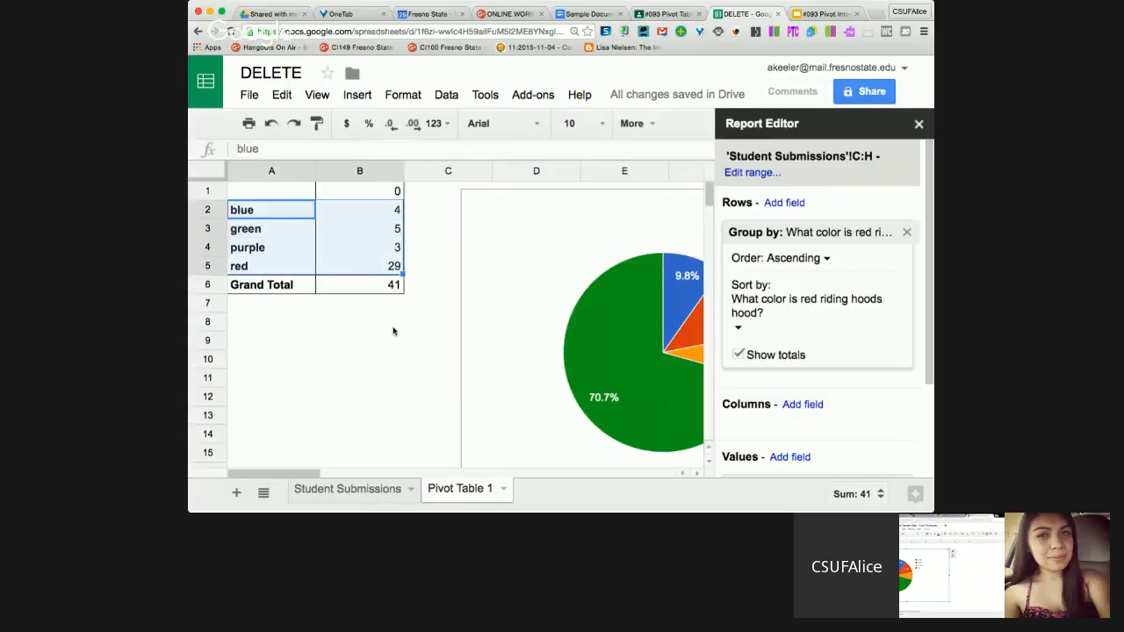
click(460, 98)
mouse_move(367, 99)
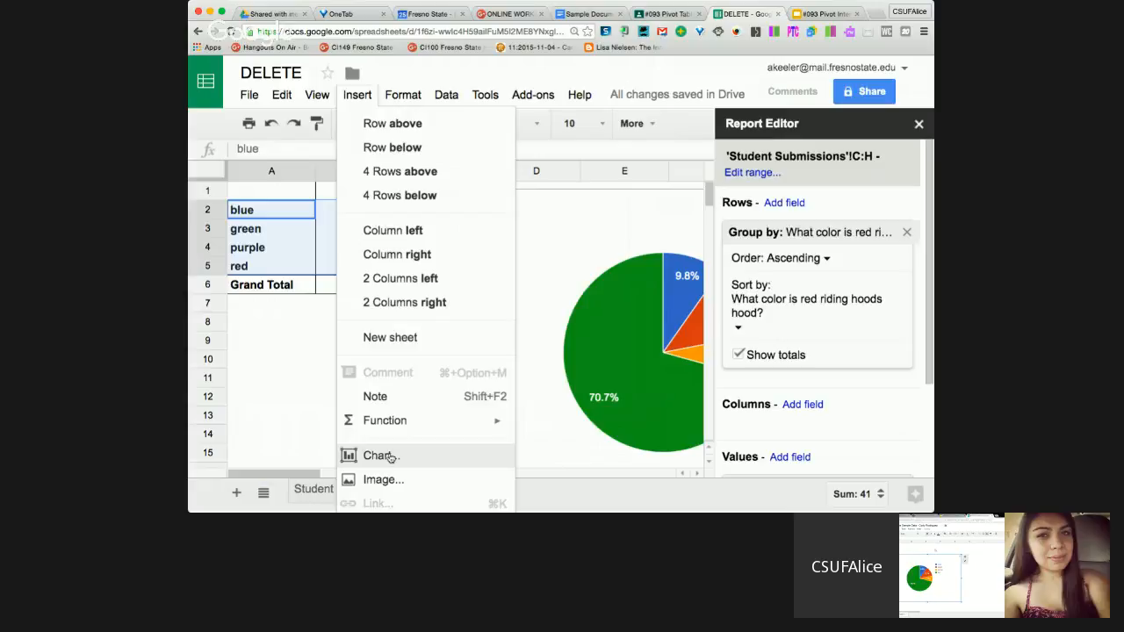
click(266, 436)
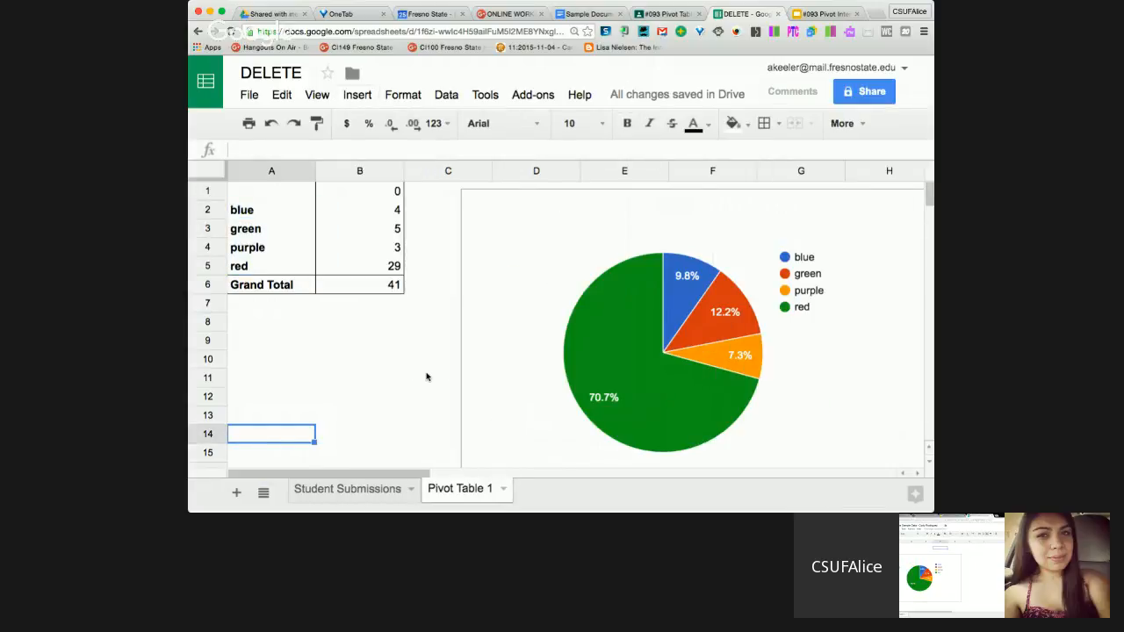
scroll(426, 377, down, 2)
scroll(426, 376, up, 1)
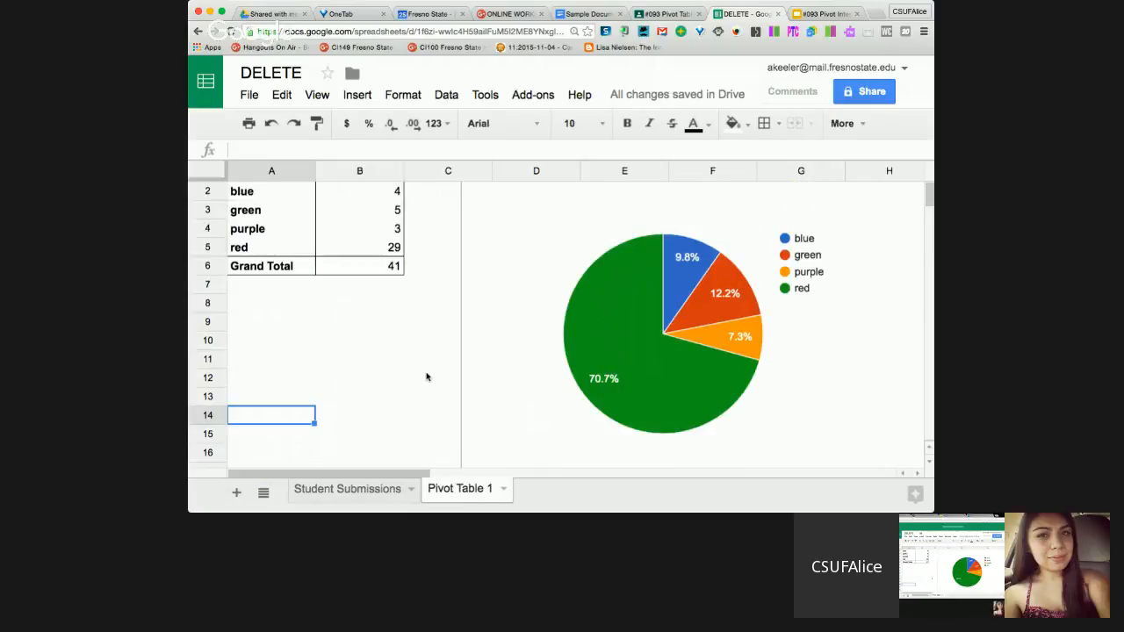
Step: Group the pivot table's columns by "What is the best animal ever" and close the Report Editor
click(289, 217)
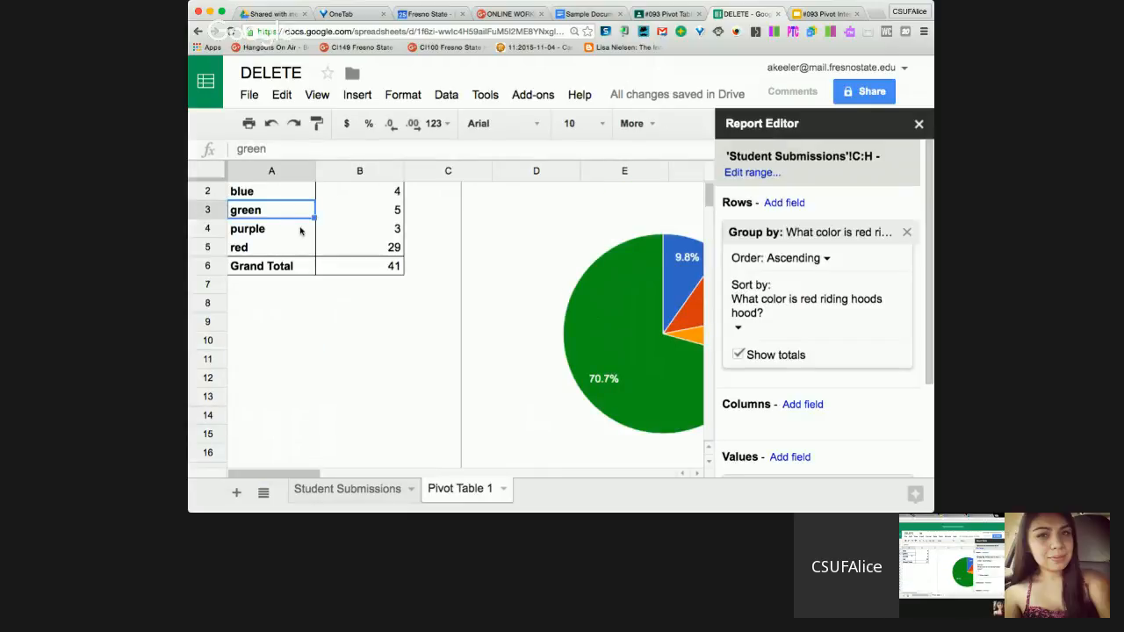
scroll(299, 230, up, 1)
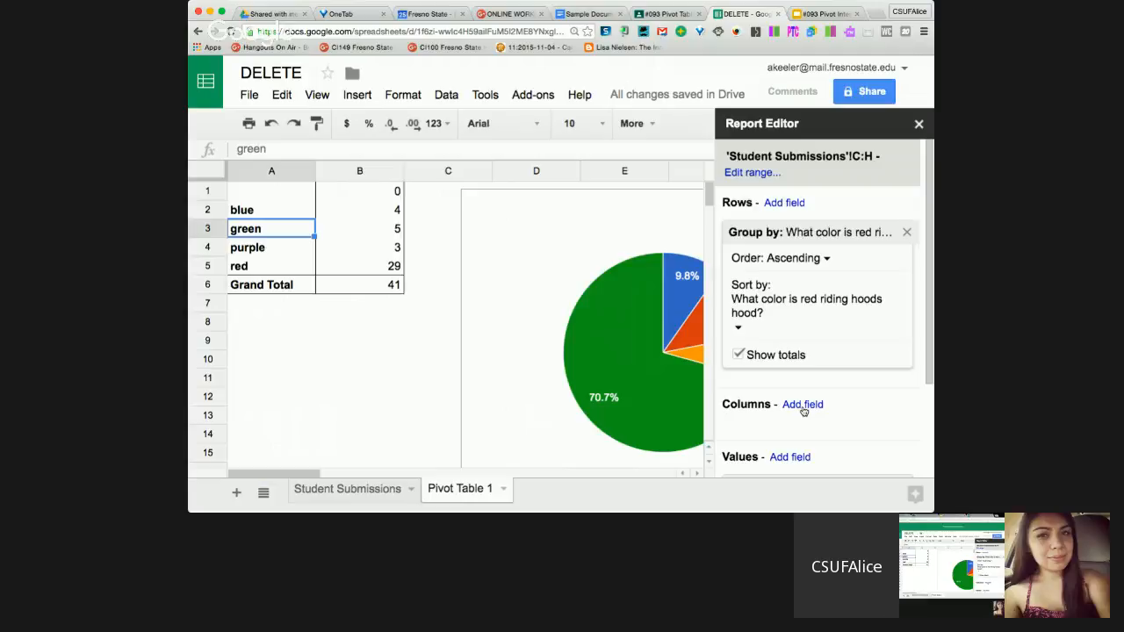
click(802, 406)
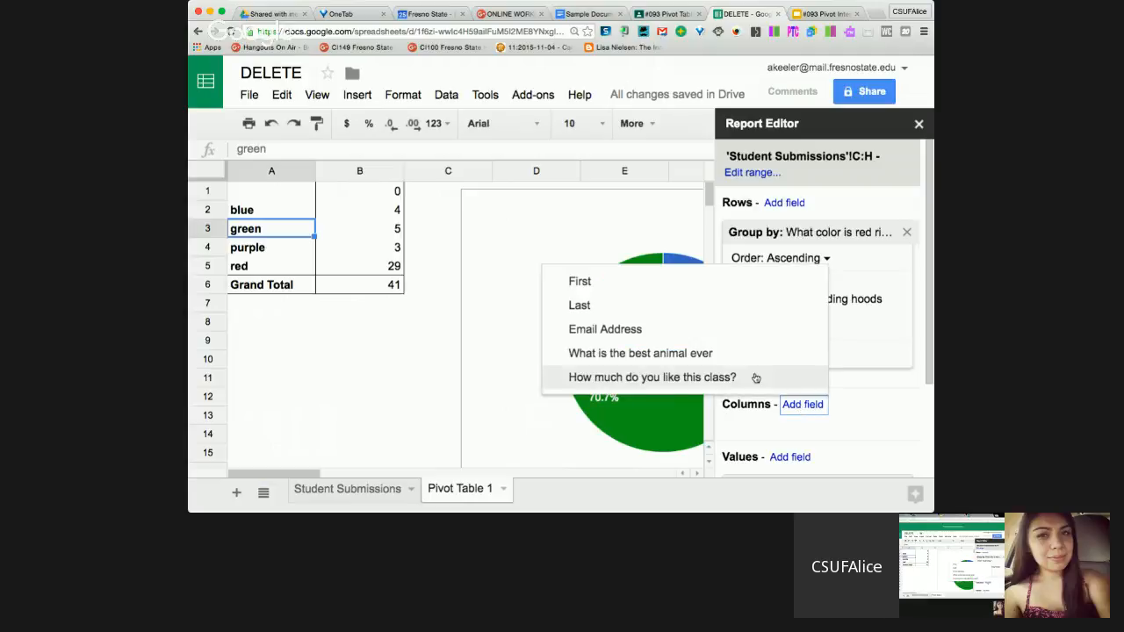
click(742, 354)
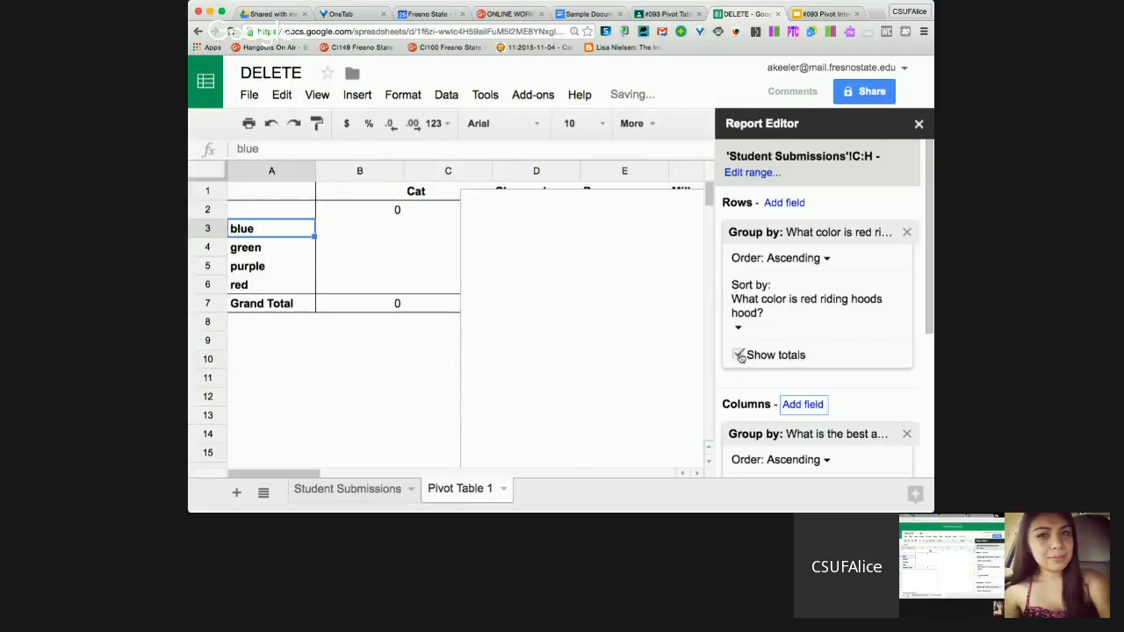
click(918, 124)
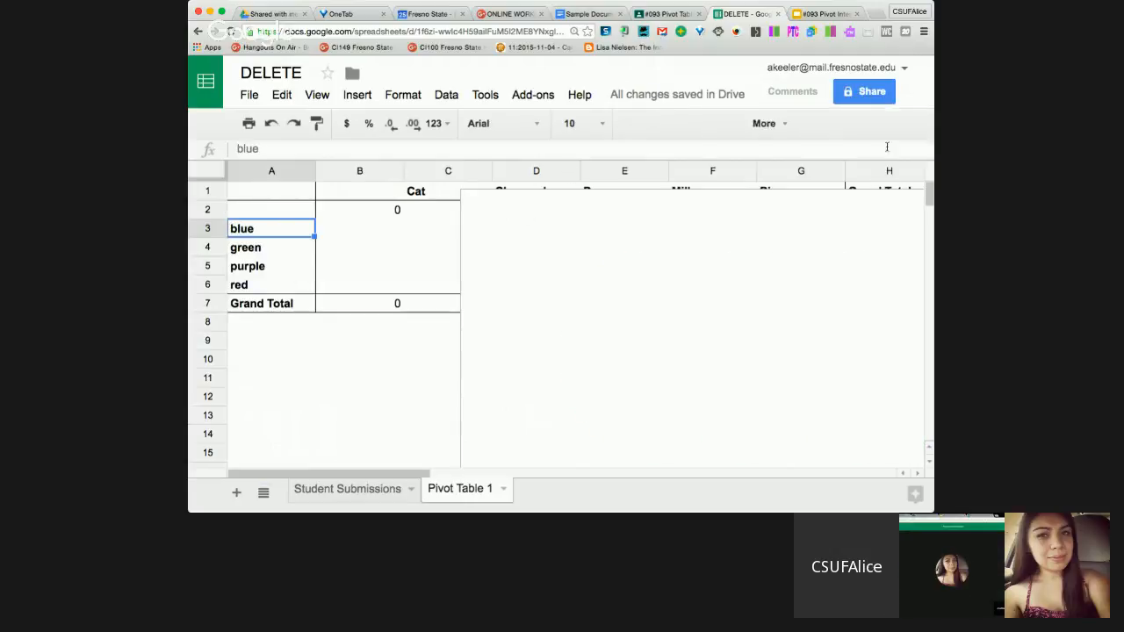
Step: Delete the blank chart covering the pivot table's animal columns
click(800, 276)
scroll(799, 277, right, 10)
scroll(800, 277, left, 10)
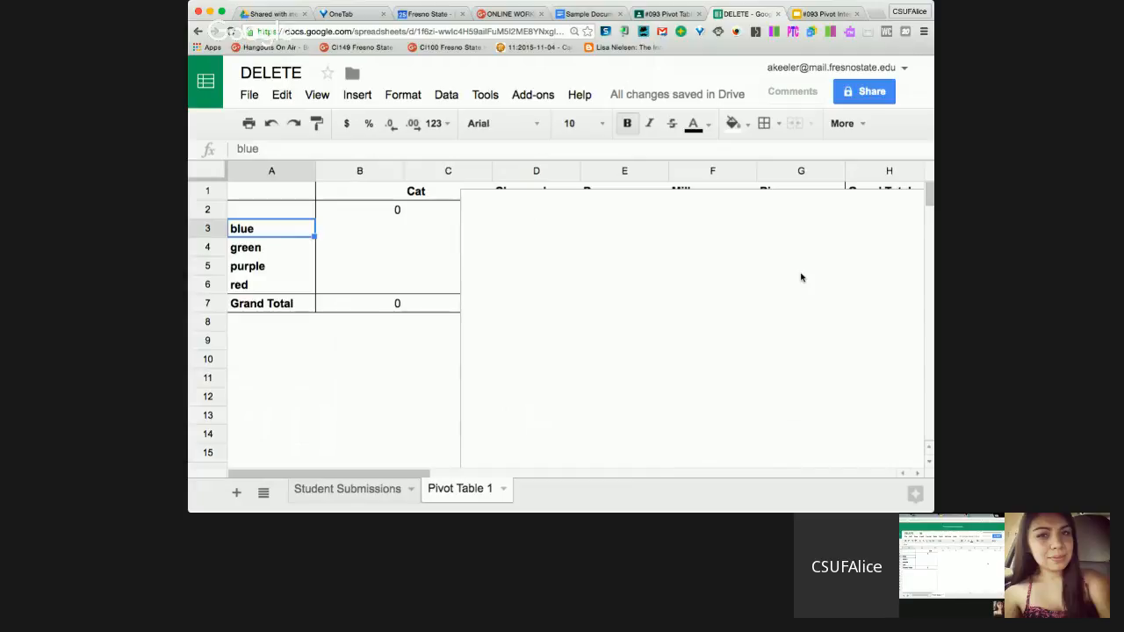
key(super+minus)
click(717, 159)
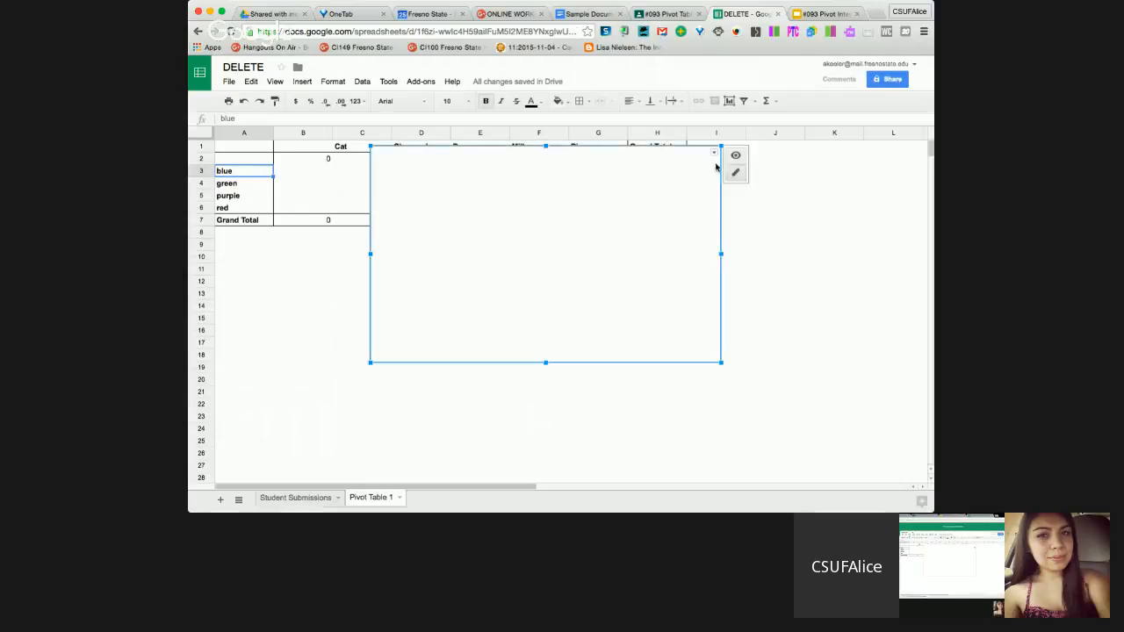
click(714, 153)
click(695, 191)
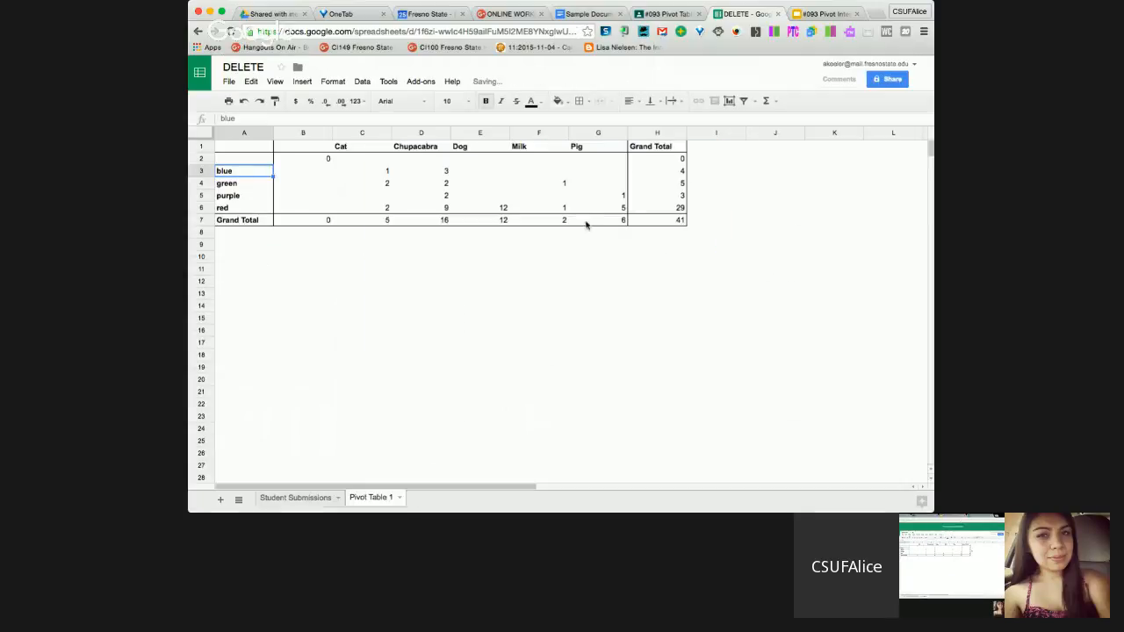
Step: Narrow pivot table columns B through H to a uniform width and center their contents
click(306, 132)
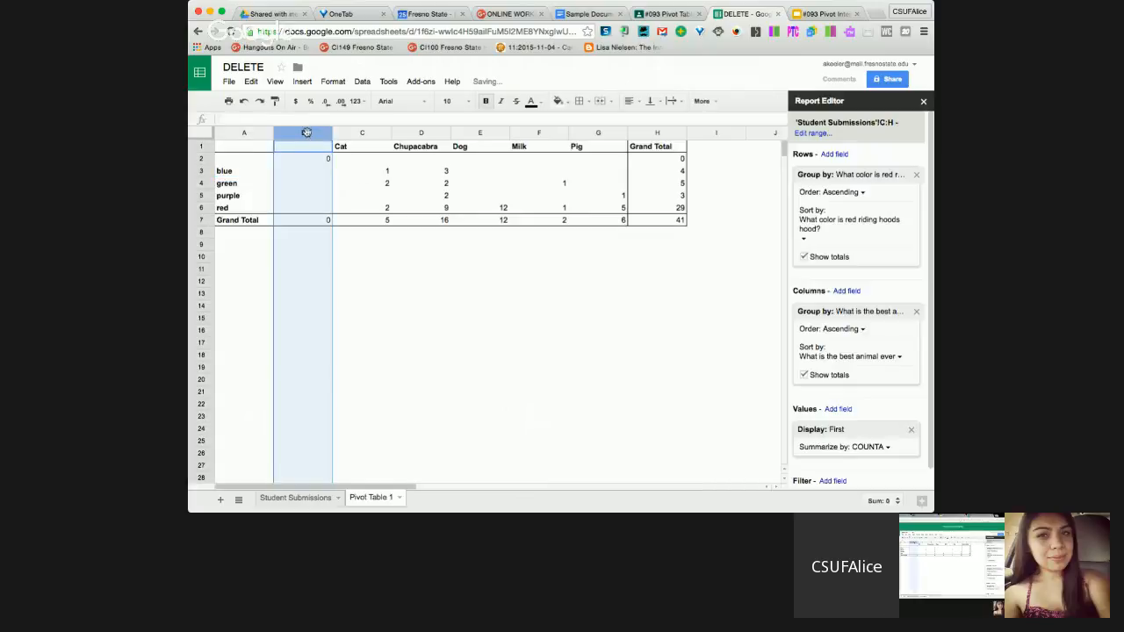
shift+click(624, 133)
drag(627, 132, 596, 132)
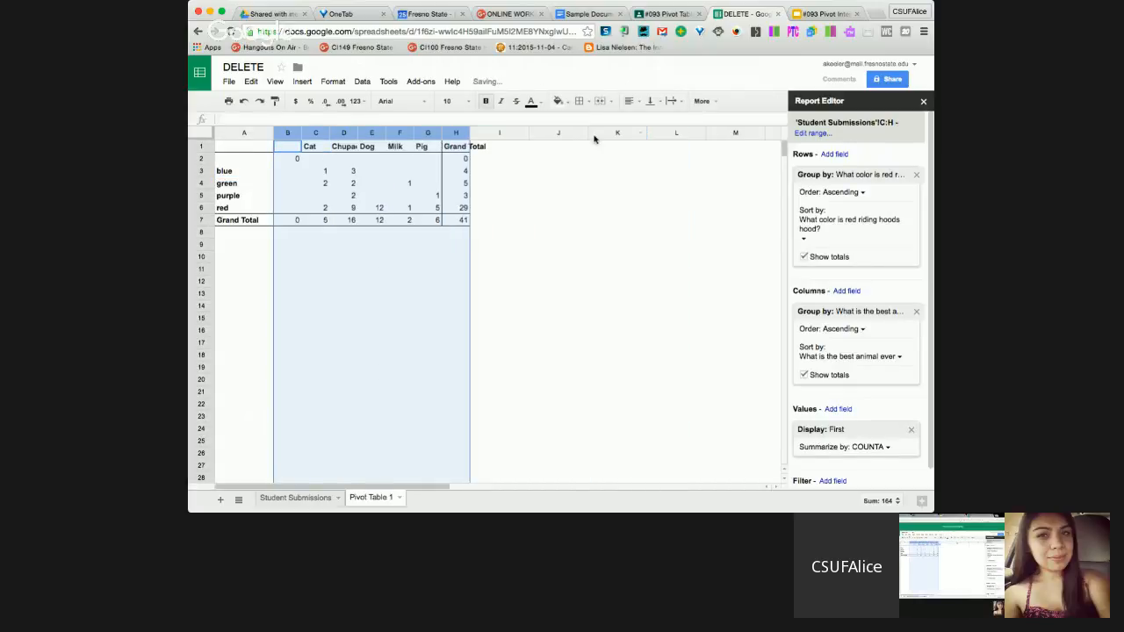
click(626, 101)
click(646, 122)
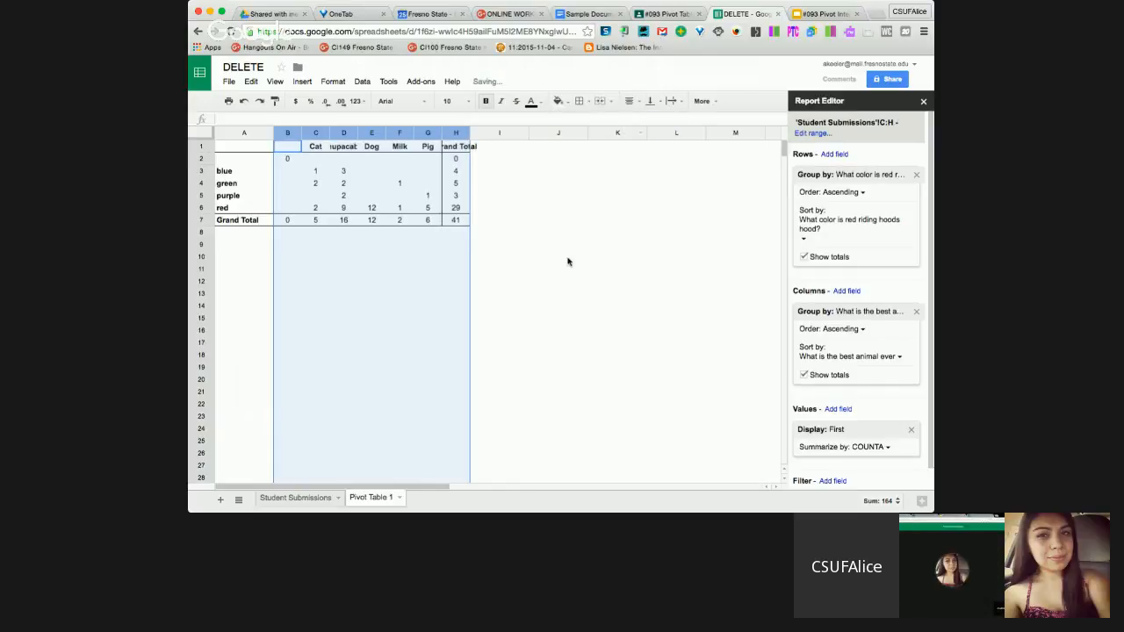
click(561, 257)
Step: Remove the "What is the best animal ever" grouping from the pivot table's columns
click(314, 172)
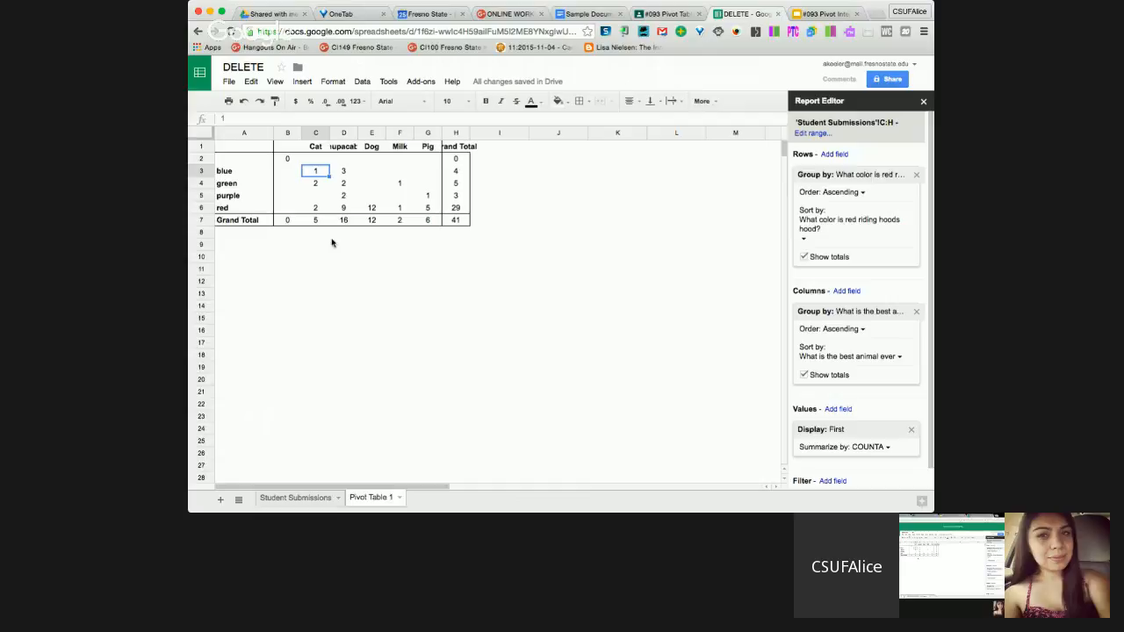
click(916, 314)
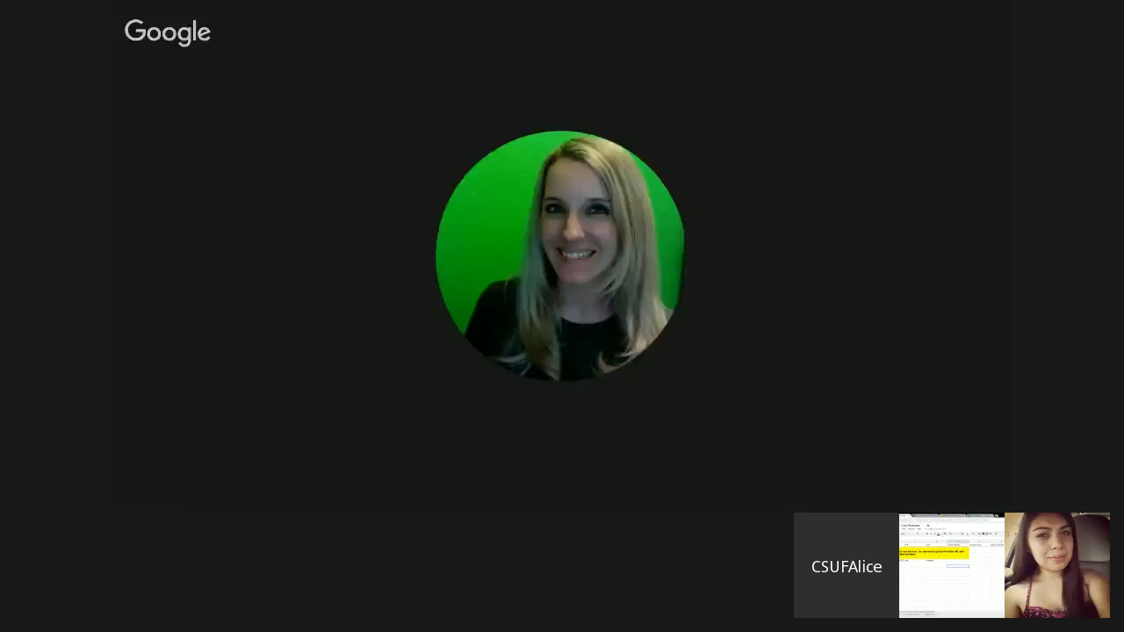
Step: Close the DELETE spreadsheet and open "#093 More sample data oh yea!" from the #093 Pivot Table Workshop assignment in Google Classroom
click(667, 14)
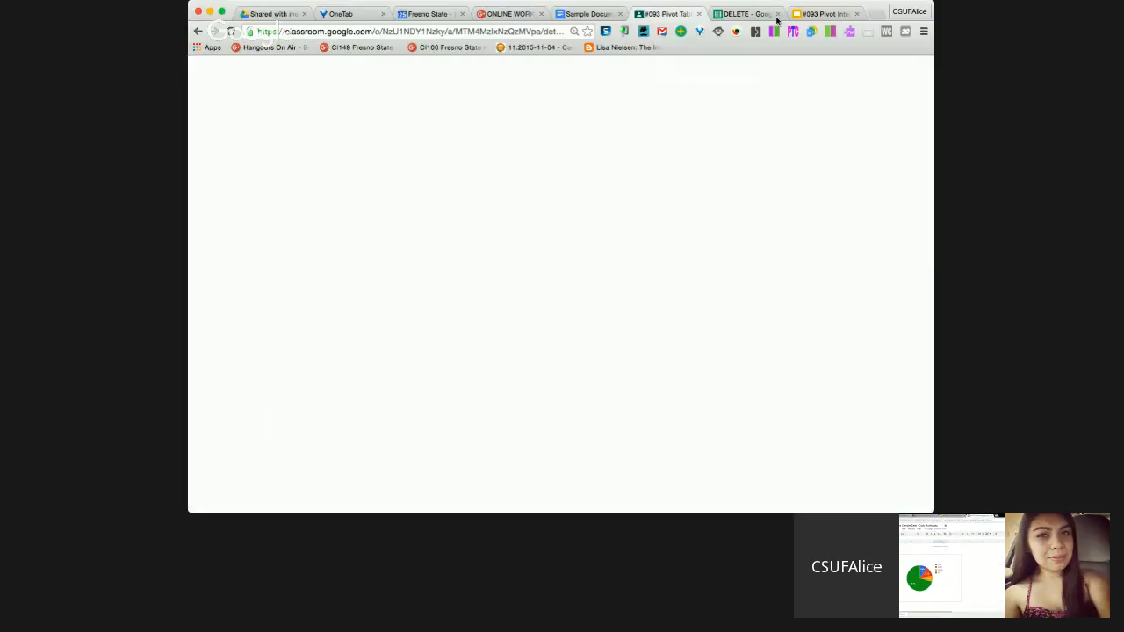
click(777, 14)
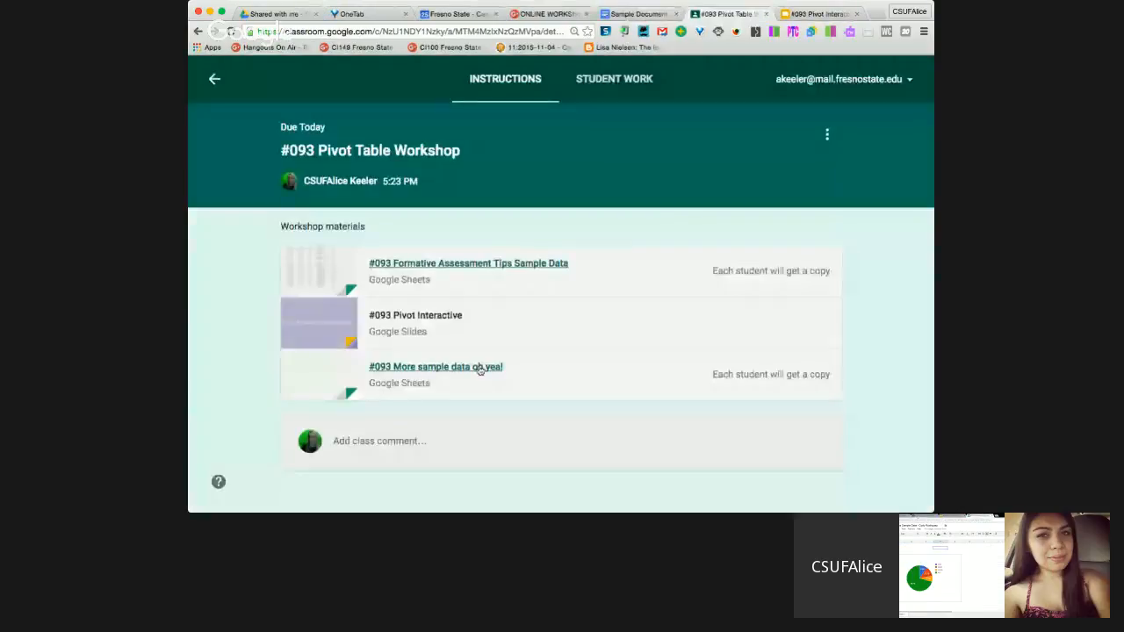
click(477, 369)
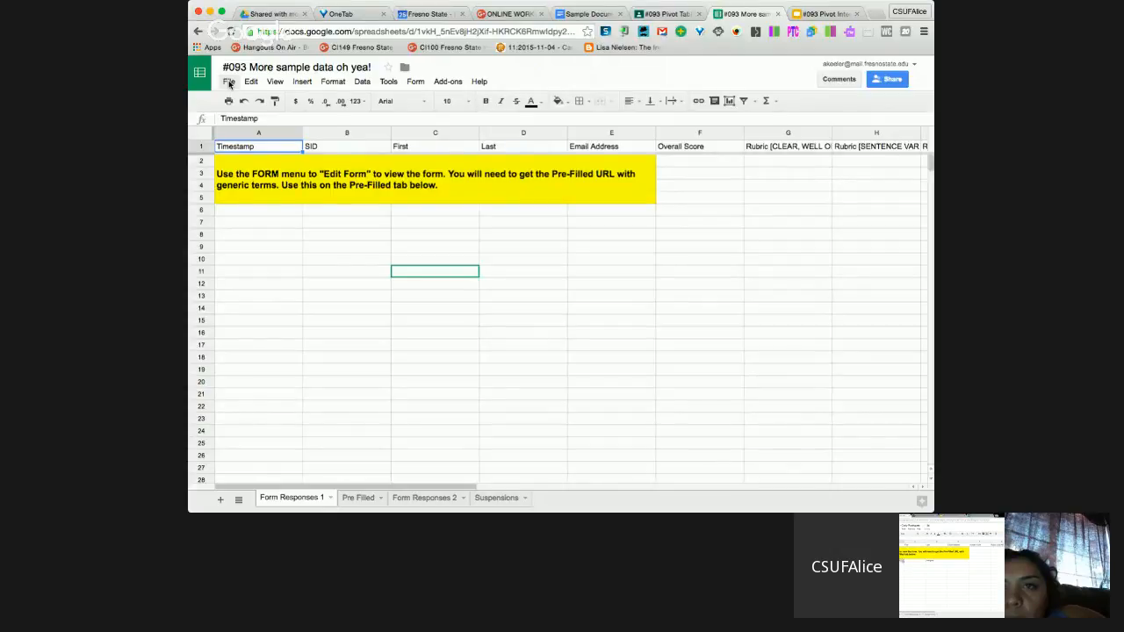
Step: Make a copy of the "#093 More sample data oh yea!" spreadsheet named "delete"
click(230, 83)
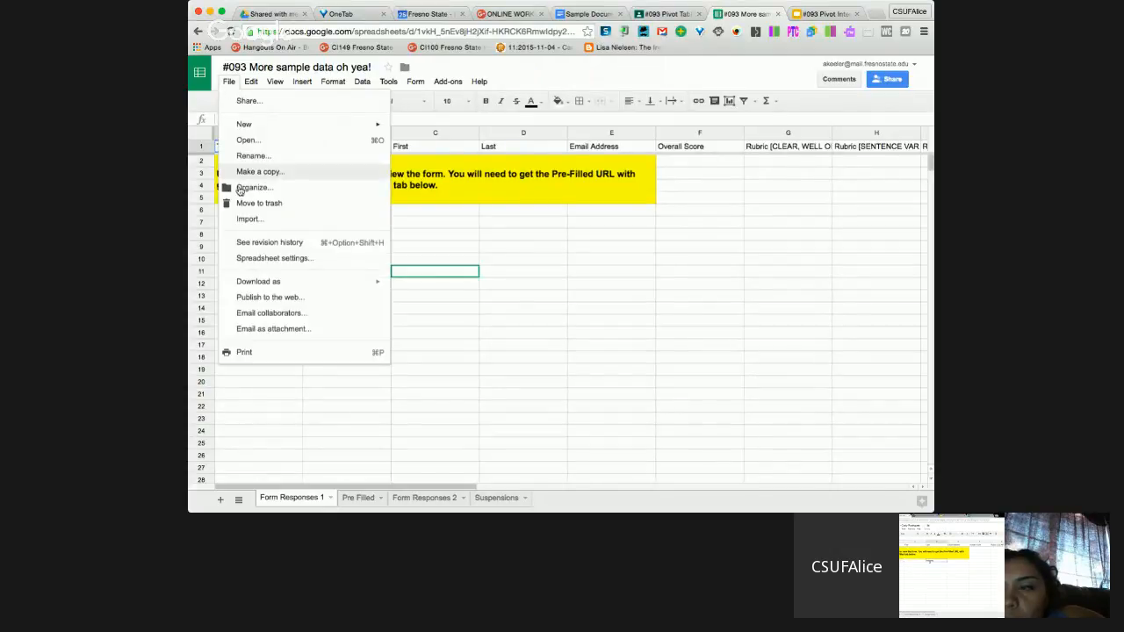
click(258, 173)
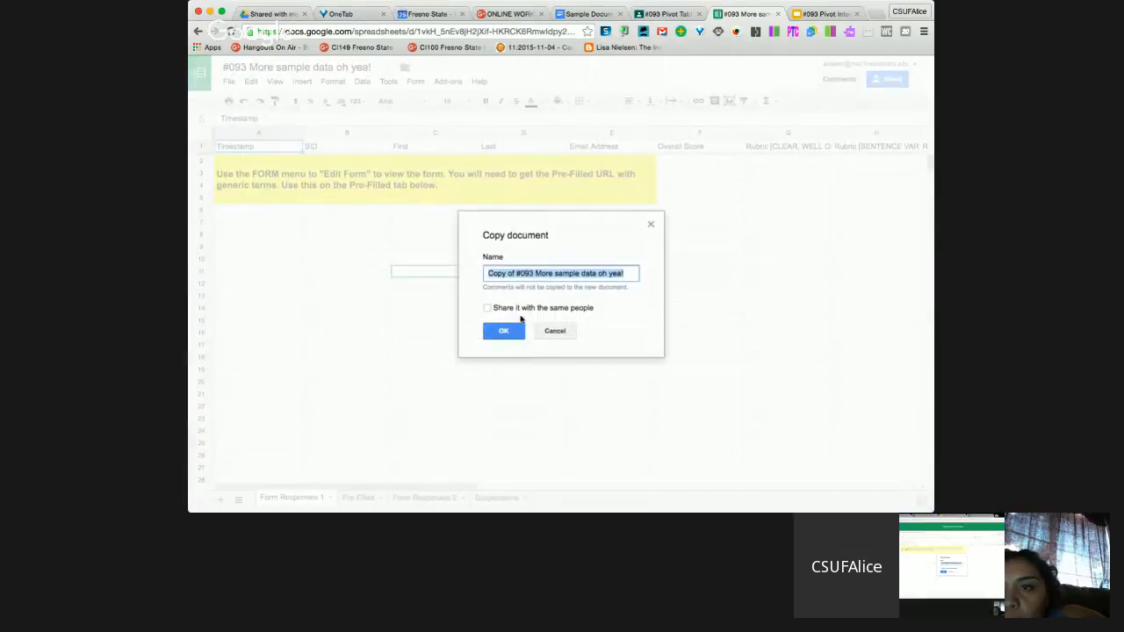
text(#094)
key(Return)
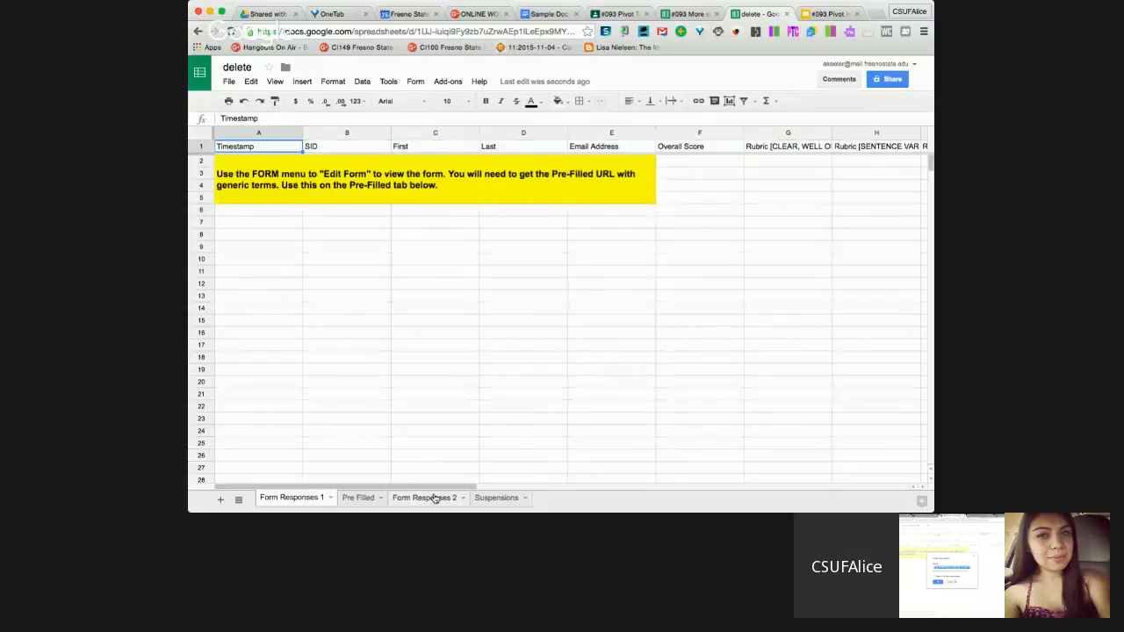
Step: Open the Suspensions sheet in the "delete" copy and freeze its header row
click(494, 498)
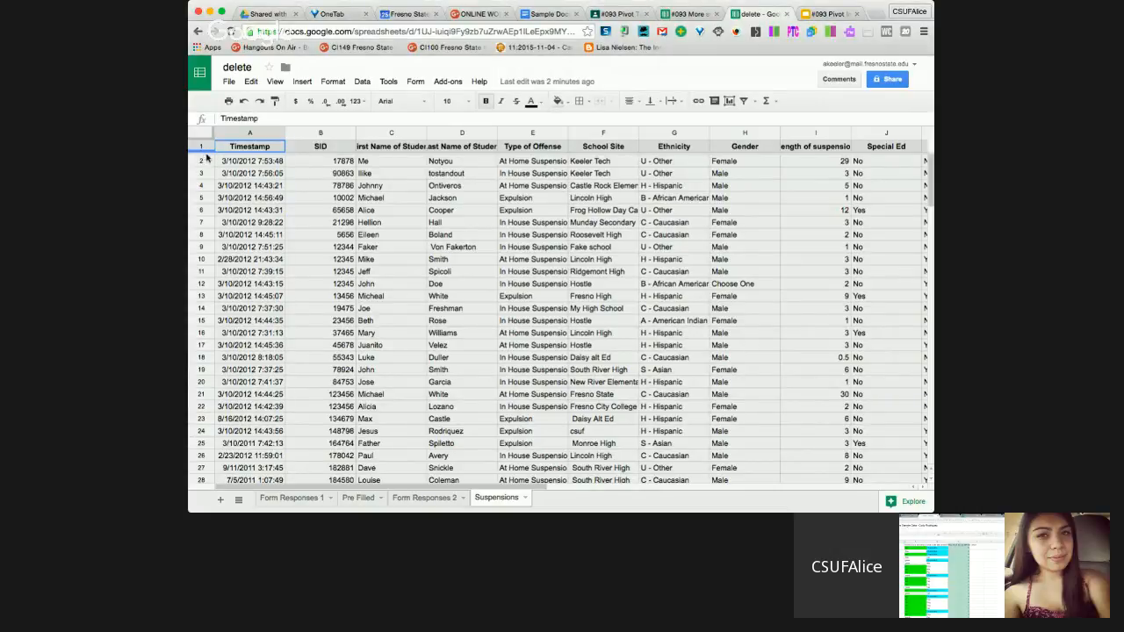
drag(204, 138, 206, 156)
click(240, 187)
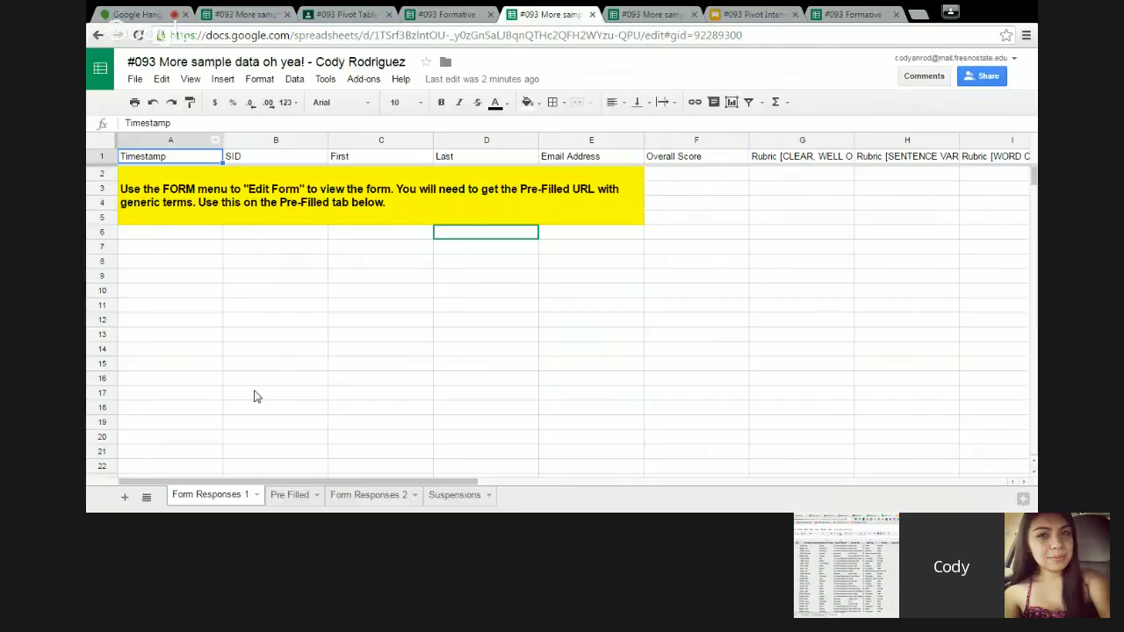
Step: In the student's copy of "#093 More sample data oh yea!", open the Suspensions sheet and freeze row 1
click(287, 500)
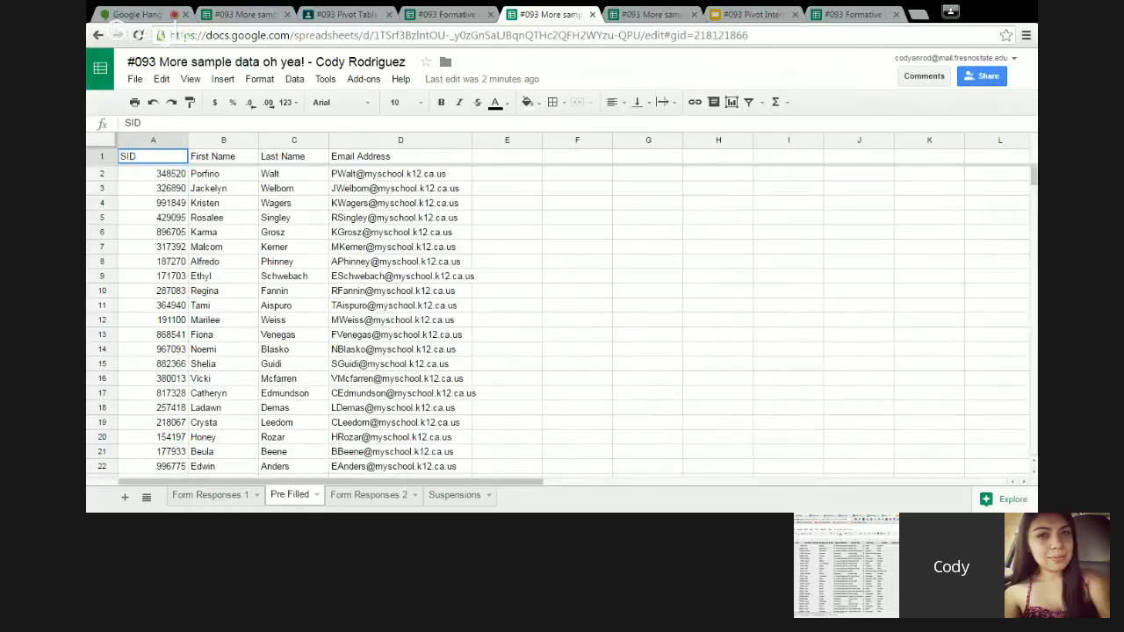
click(454, 496)
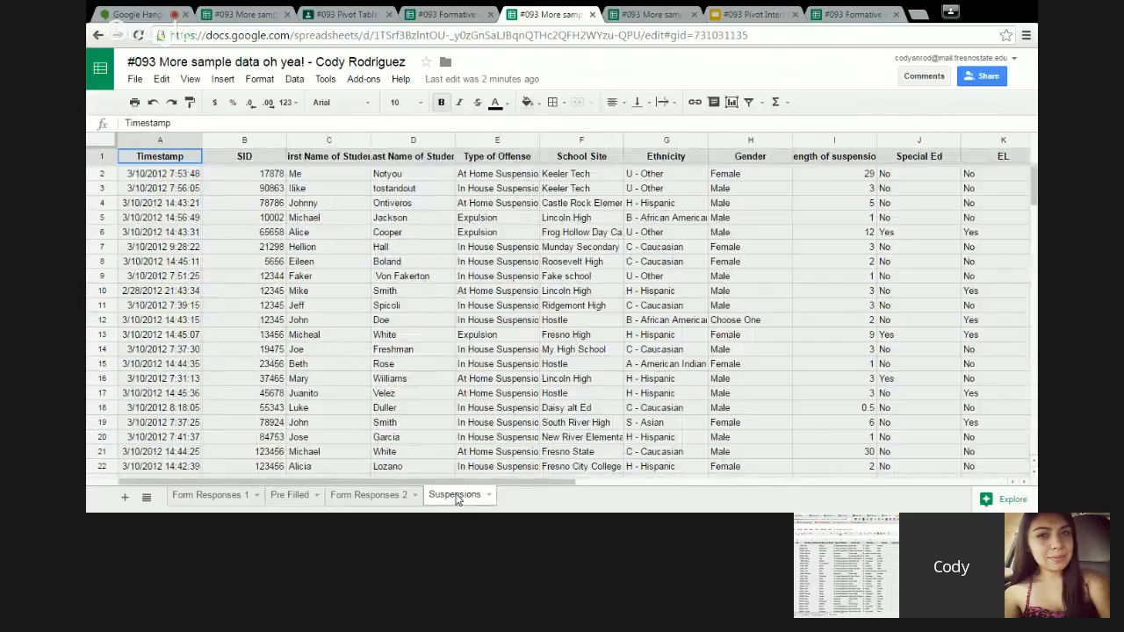
click(159, 144)
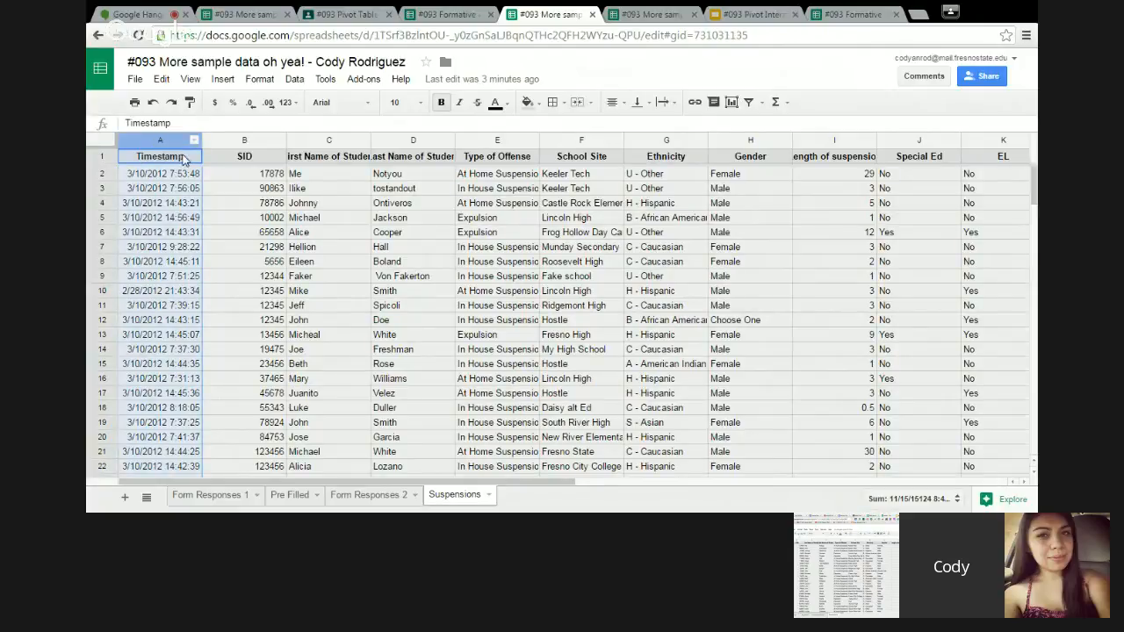
click(103, 140)
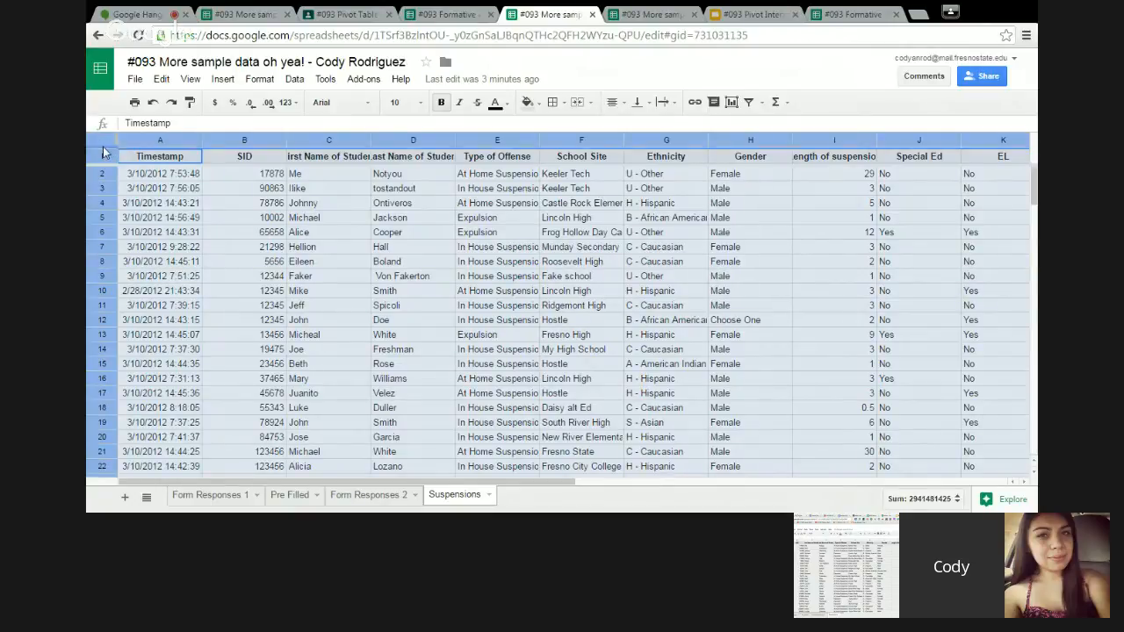
drag(103, 148, 104, 176)
click(191, 246)
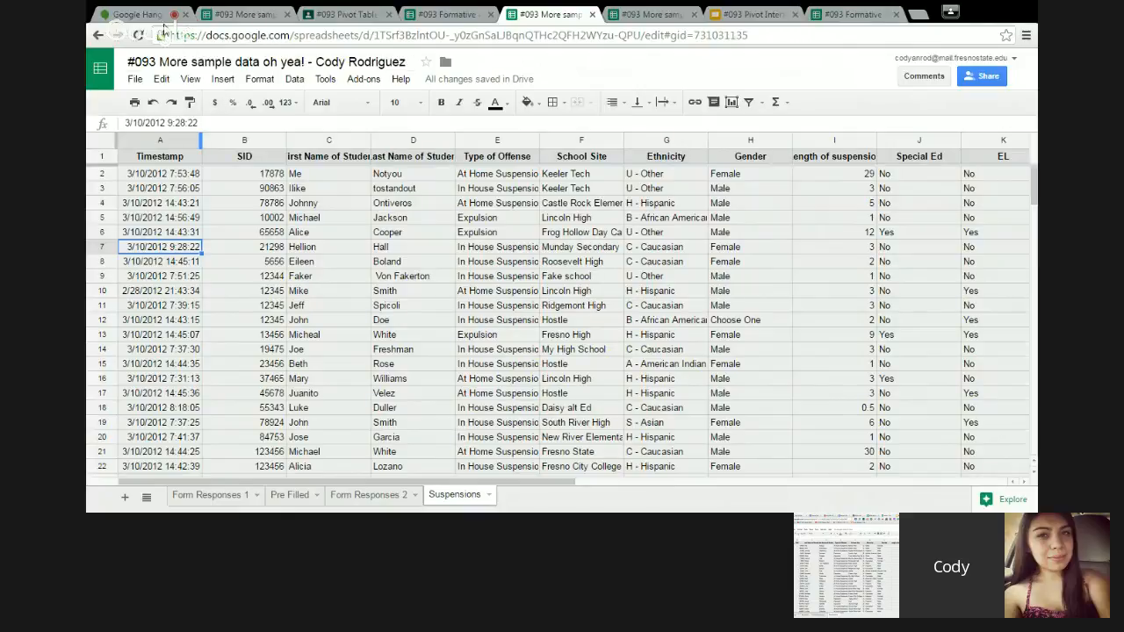
Step: Check the presenter's shared screen in the Hangouts window and return to the "#093 More sample data oh yea!" spreadsheet
click(160, 15)
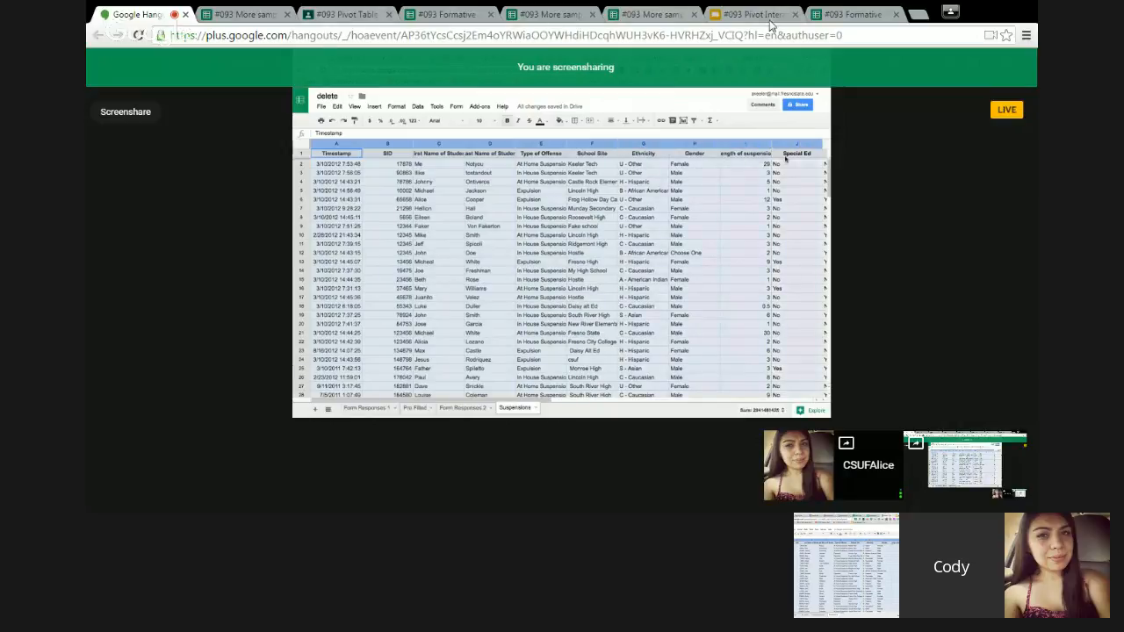
click(826, 15)
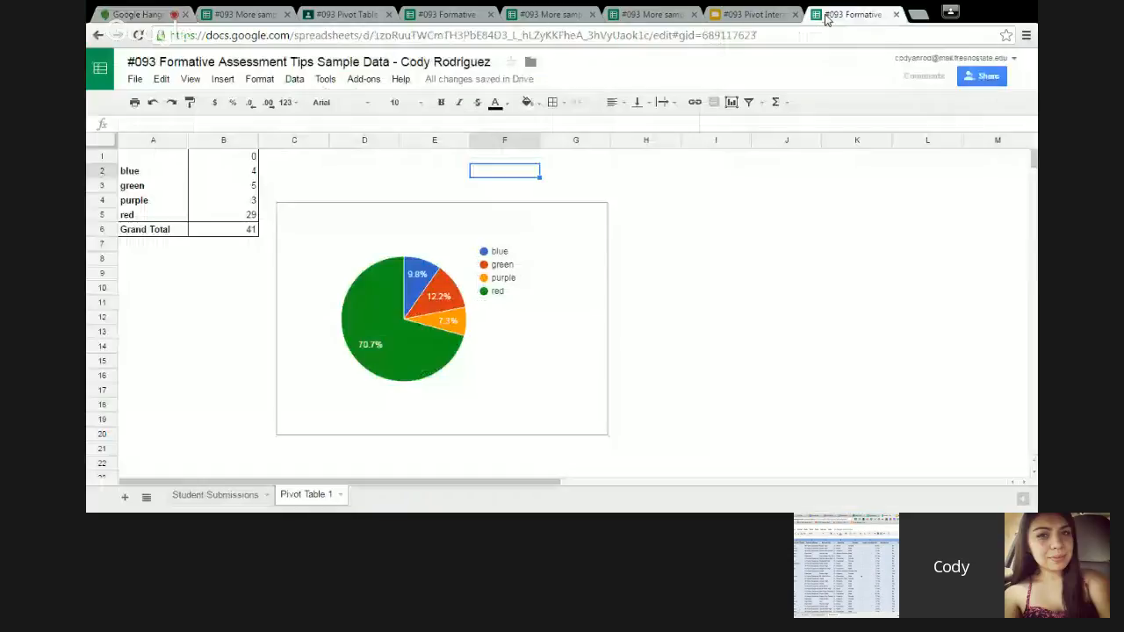
click(533, 16)
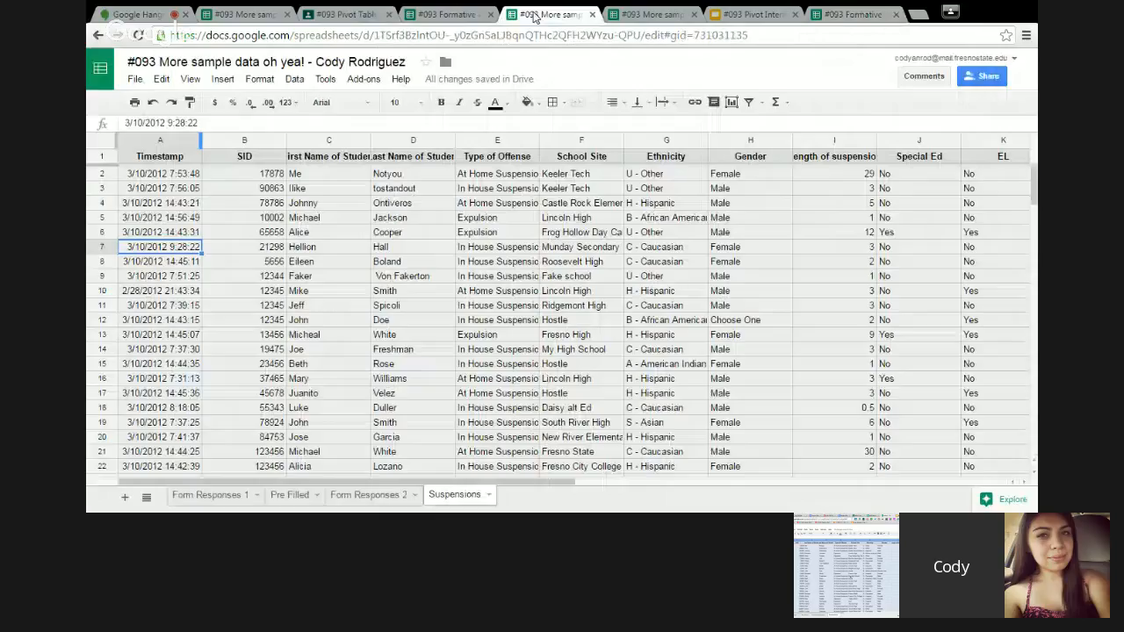
Step: Try to select the Suspensions data columns, starting from the Timestamp header
click(128, 158)
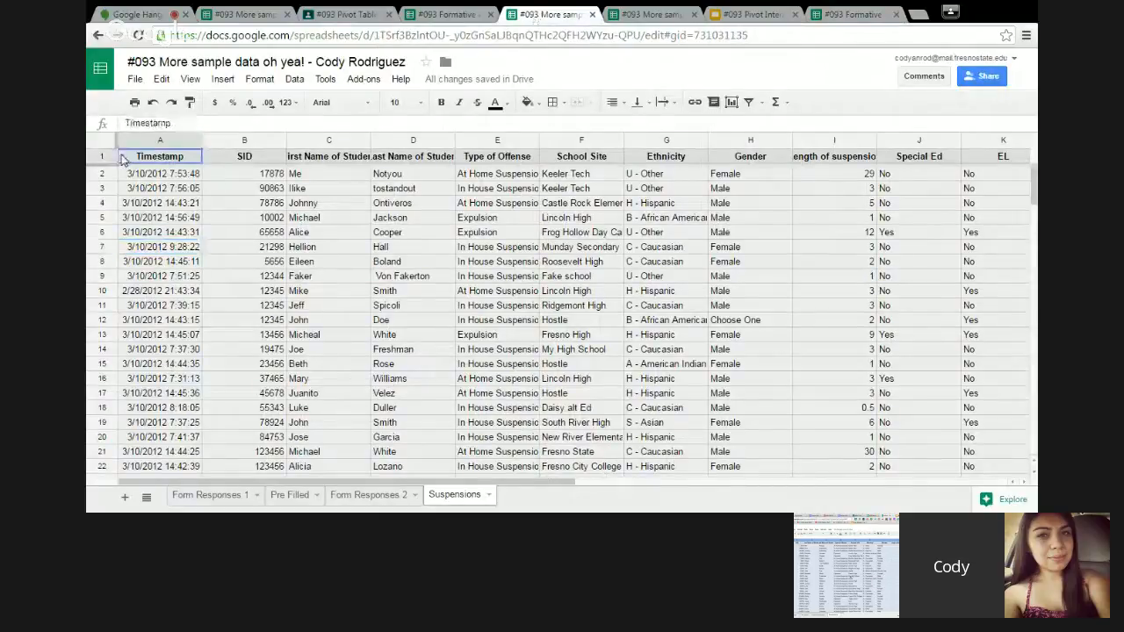
drag(167, 165, 303, 163)
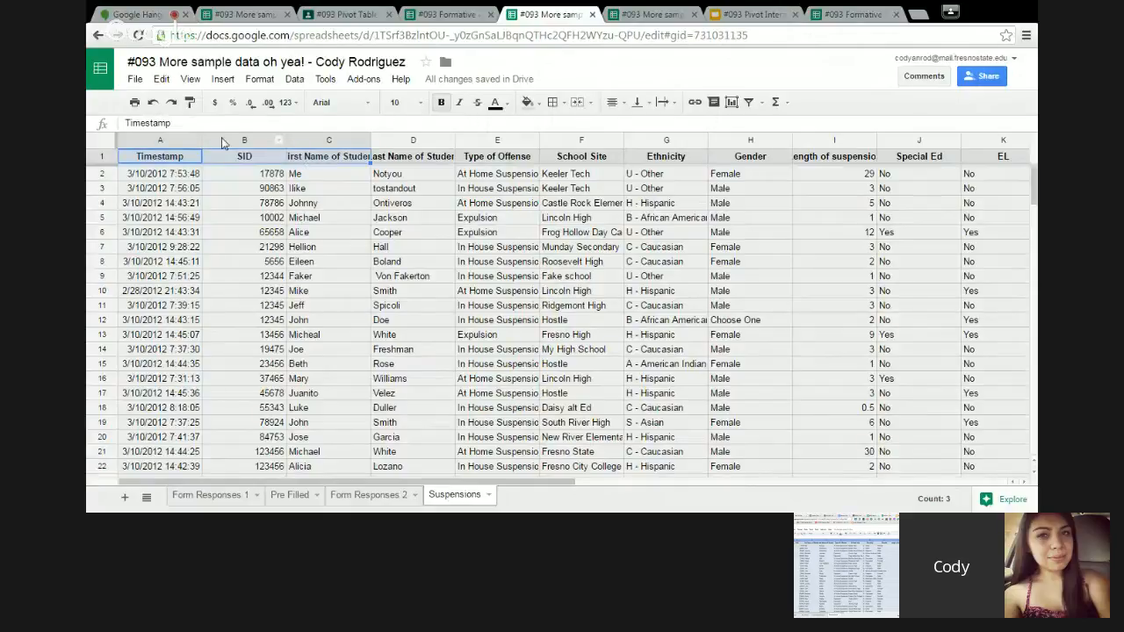
drag(132, 167, 797, 147)
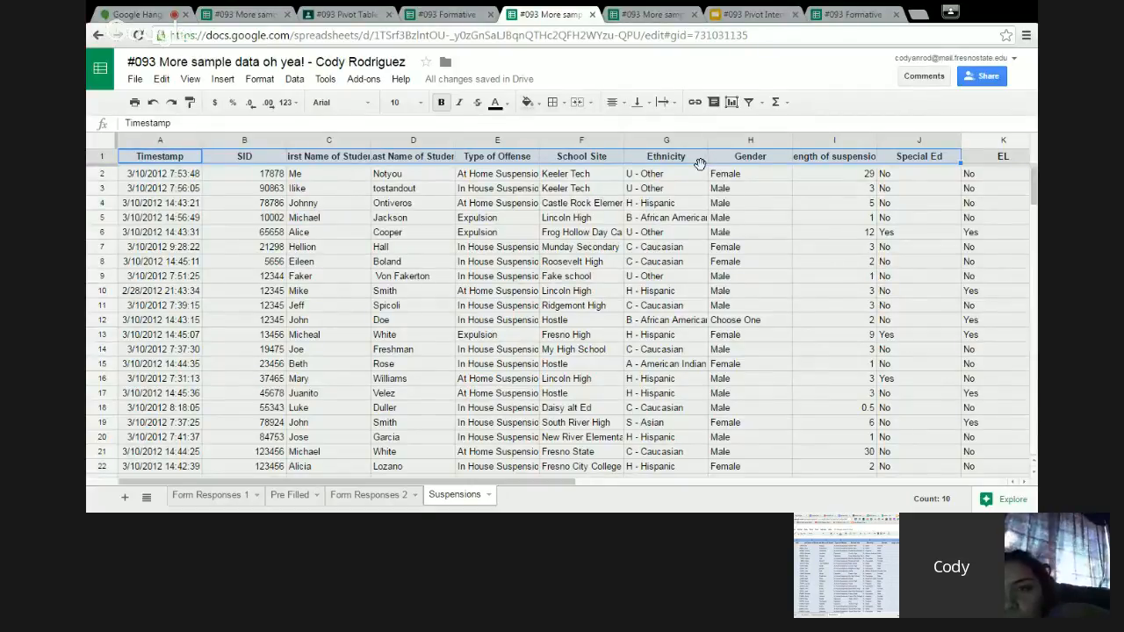
click(159, 141)
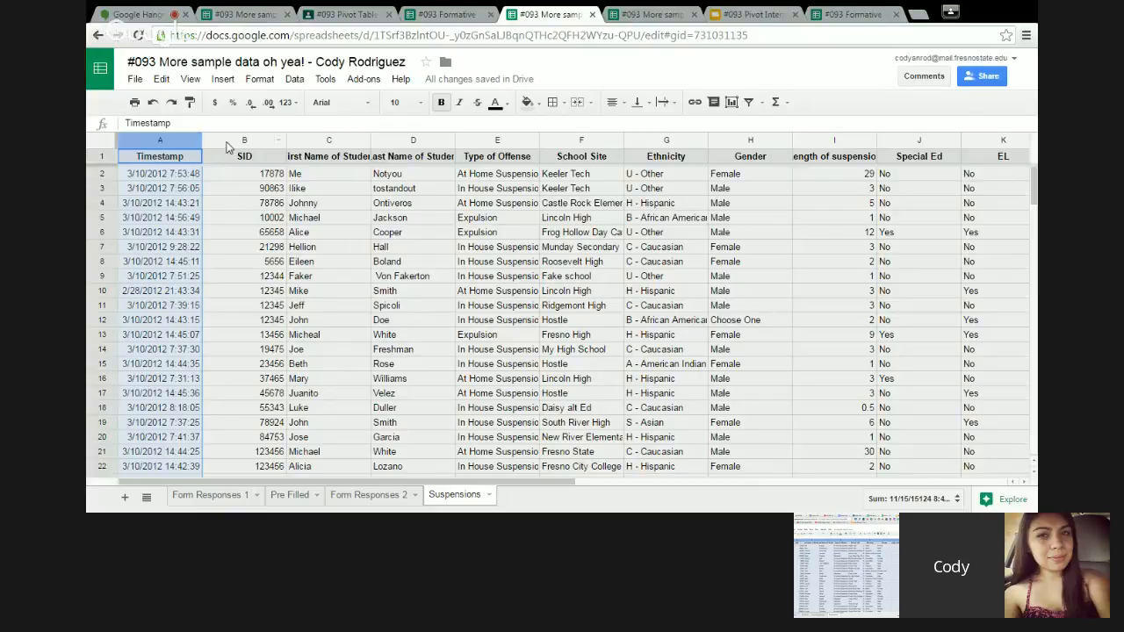
Step: Look through the other sheets and spreadsheets, return to Suspensions and view its columns through EL
click(257, 495)
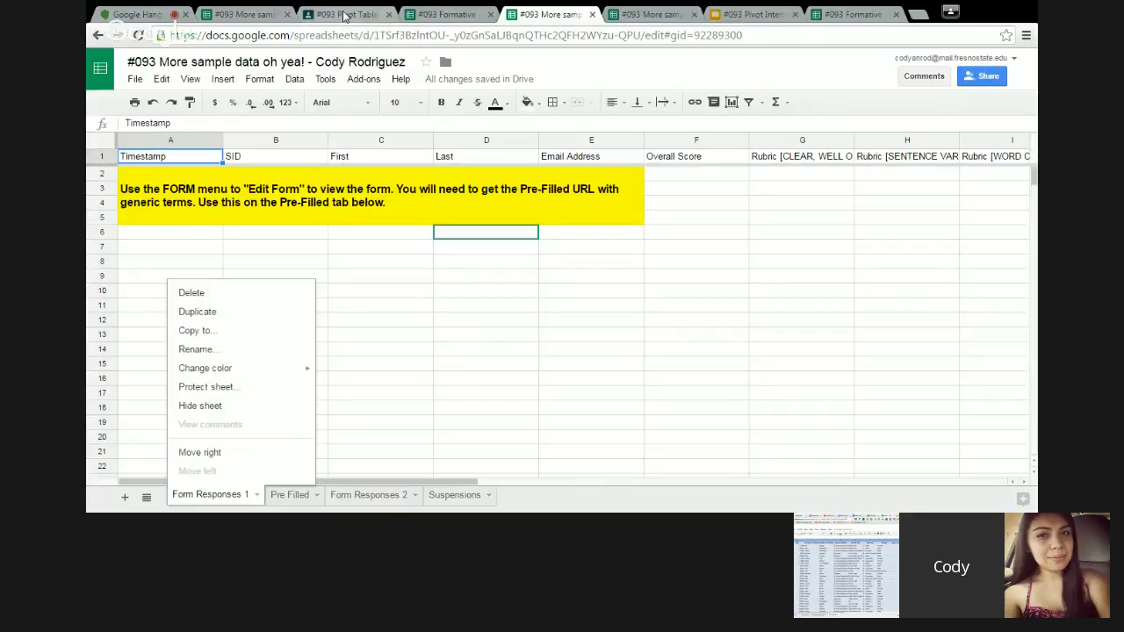
click(344, 19)
click(432, 16)
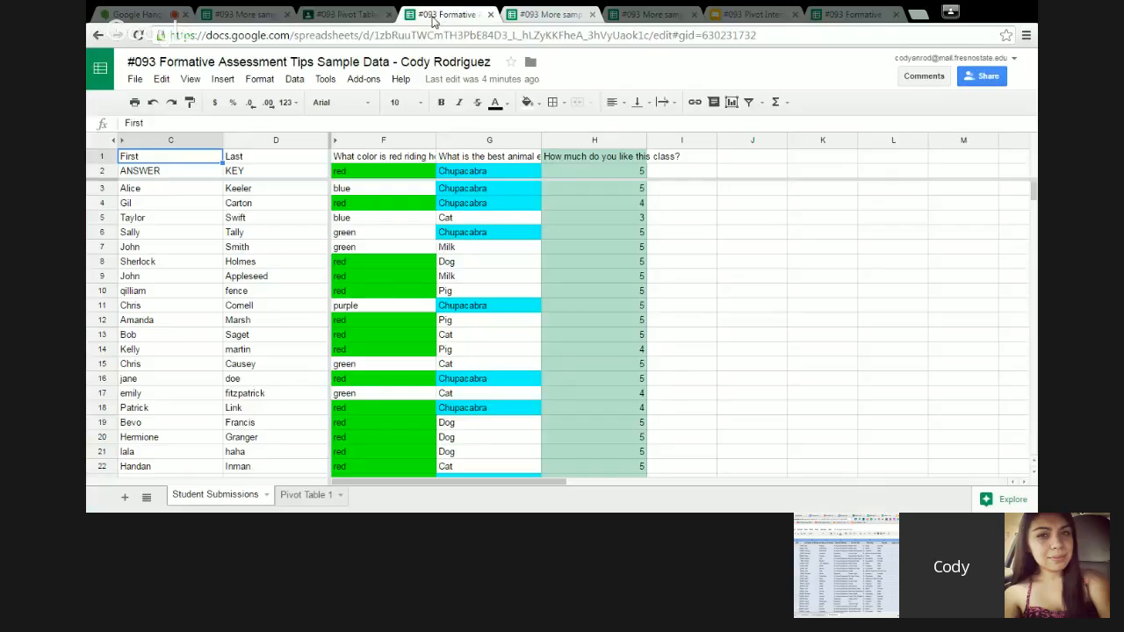
click(525, 12)
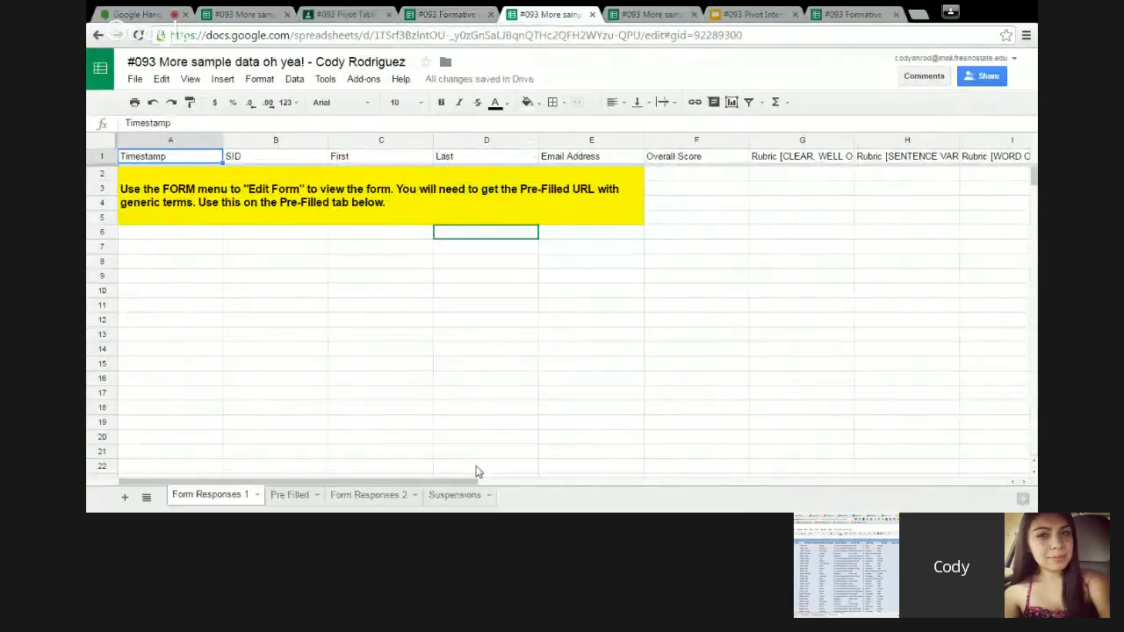
click(464, 496)
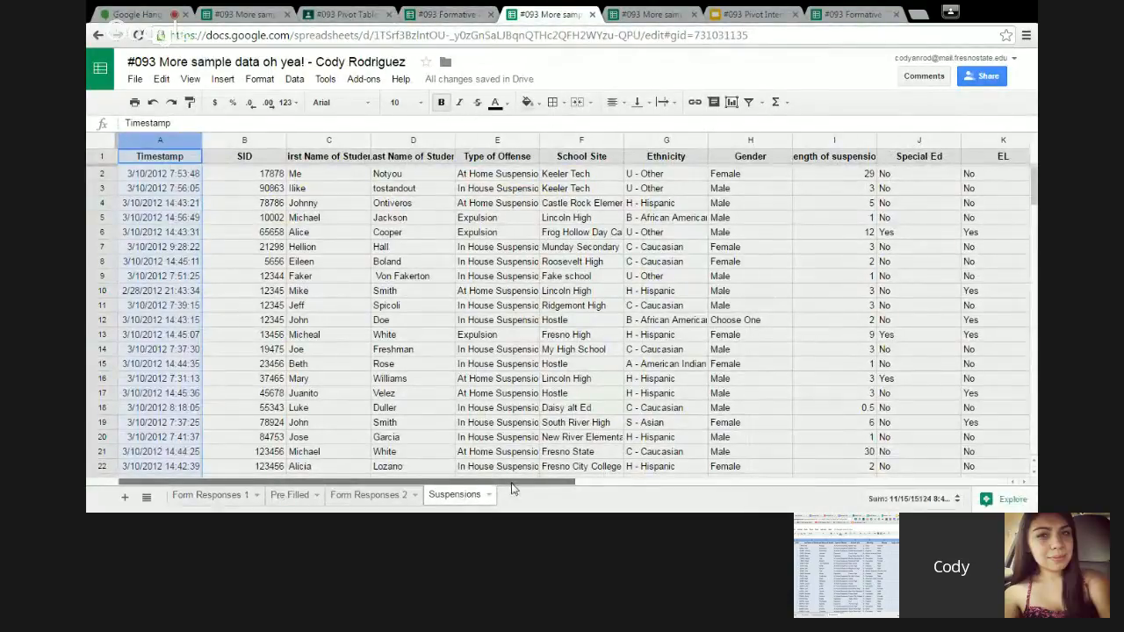
drag(510, 483, 684, 506)
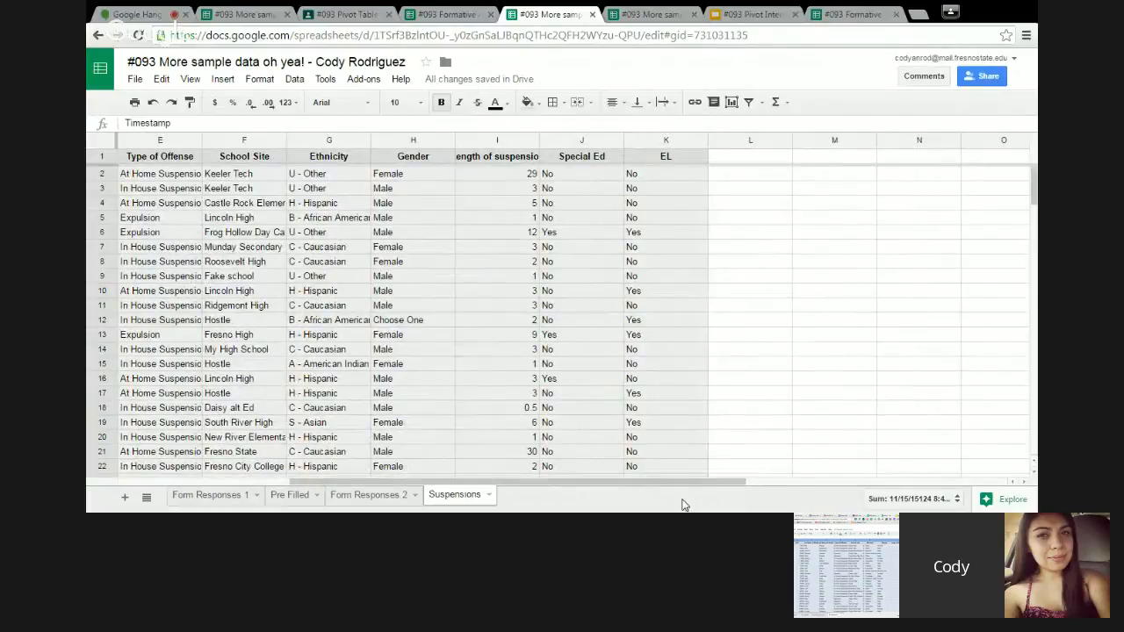
text(K)
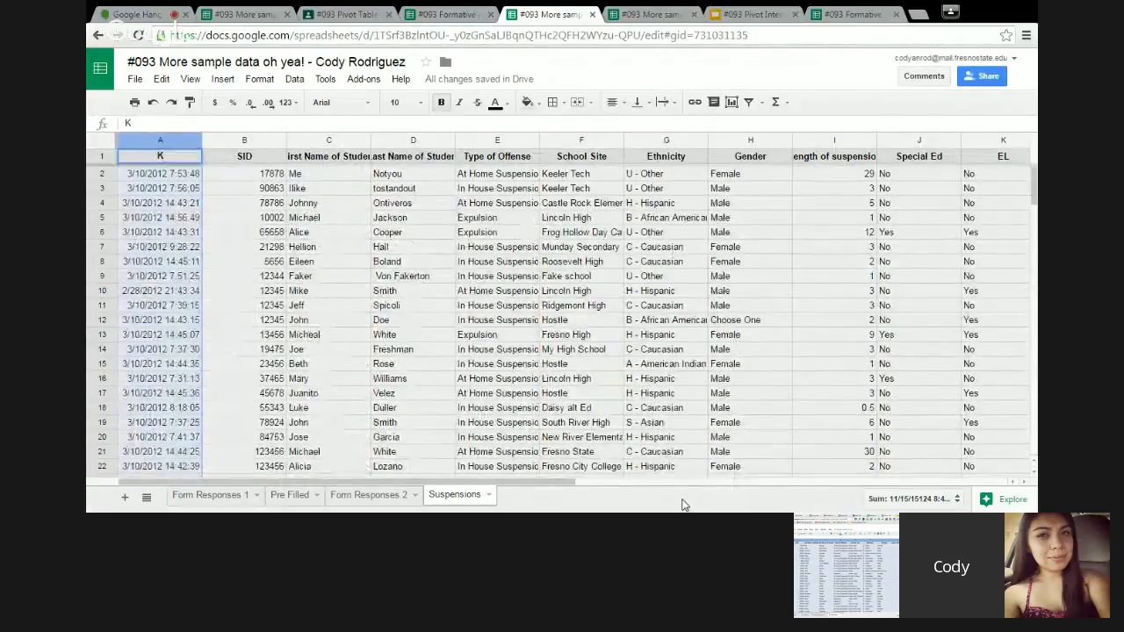
key(BackSpace)
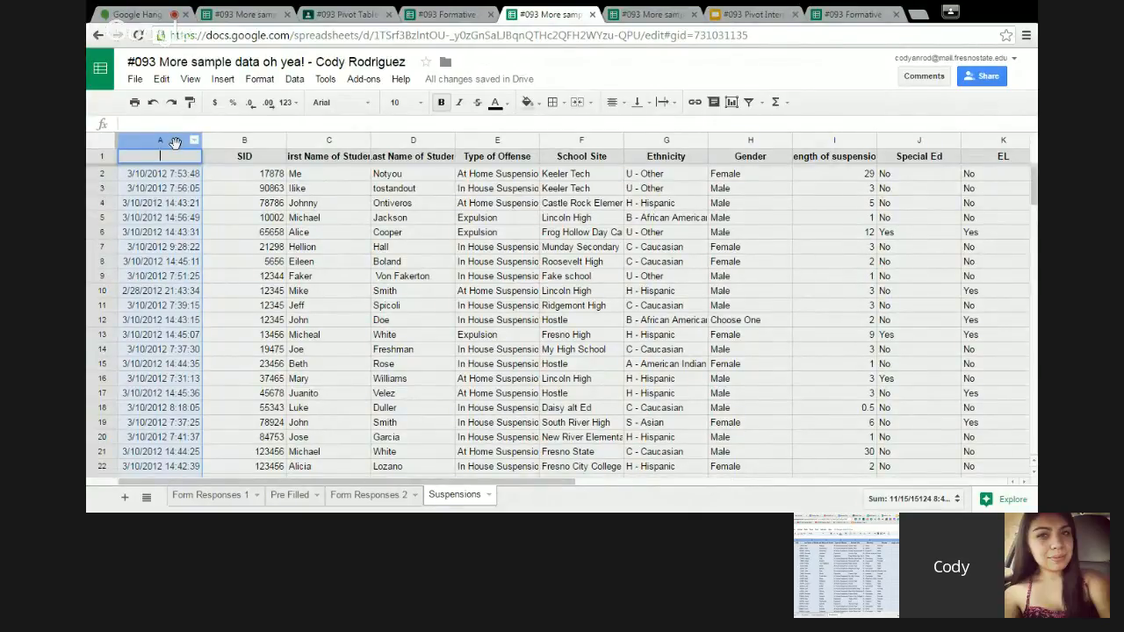
key(Escape)
Step: Create a pivot table from Suspensions columns A through K and group its rows by Type of Offense
click(180, 143)
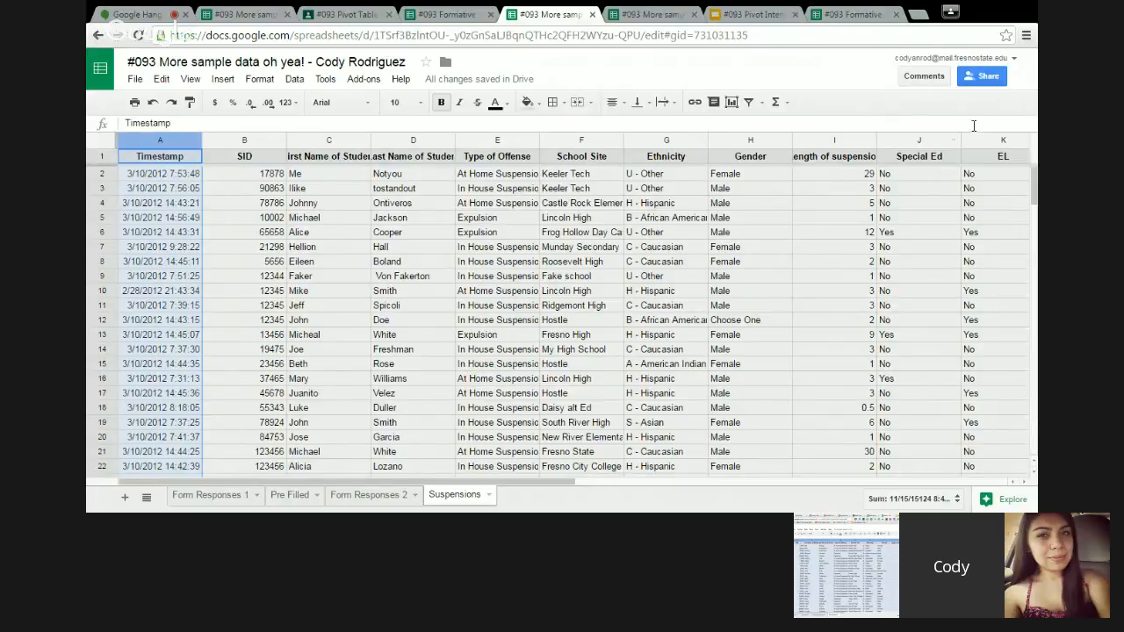
click(996, 141)
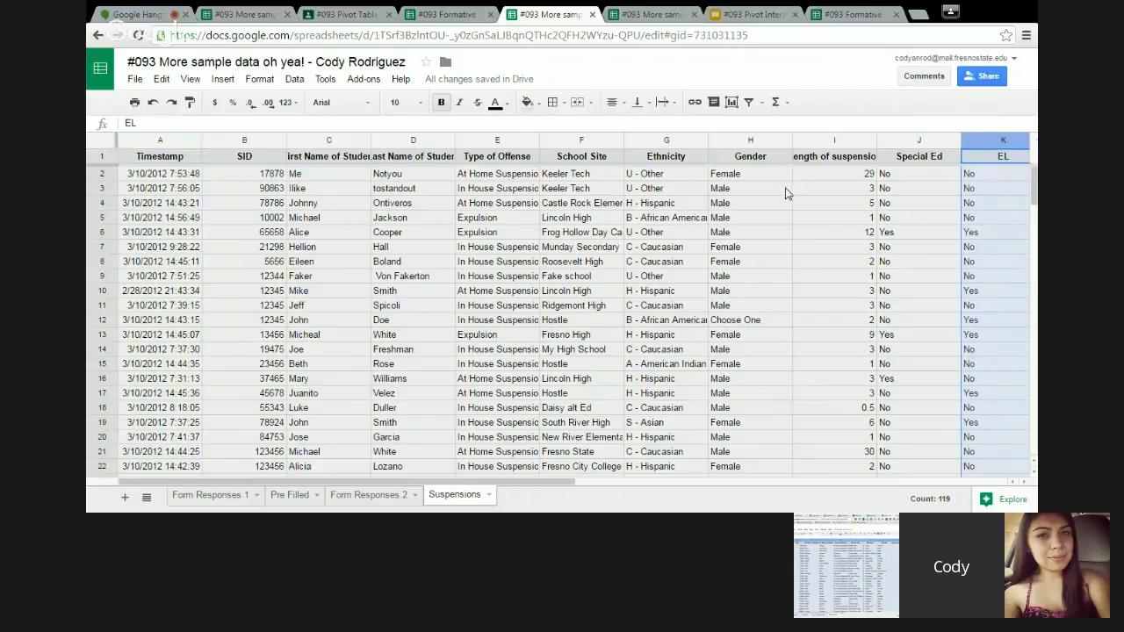
click(151, 141)
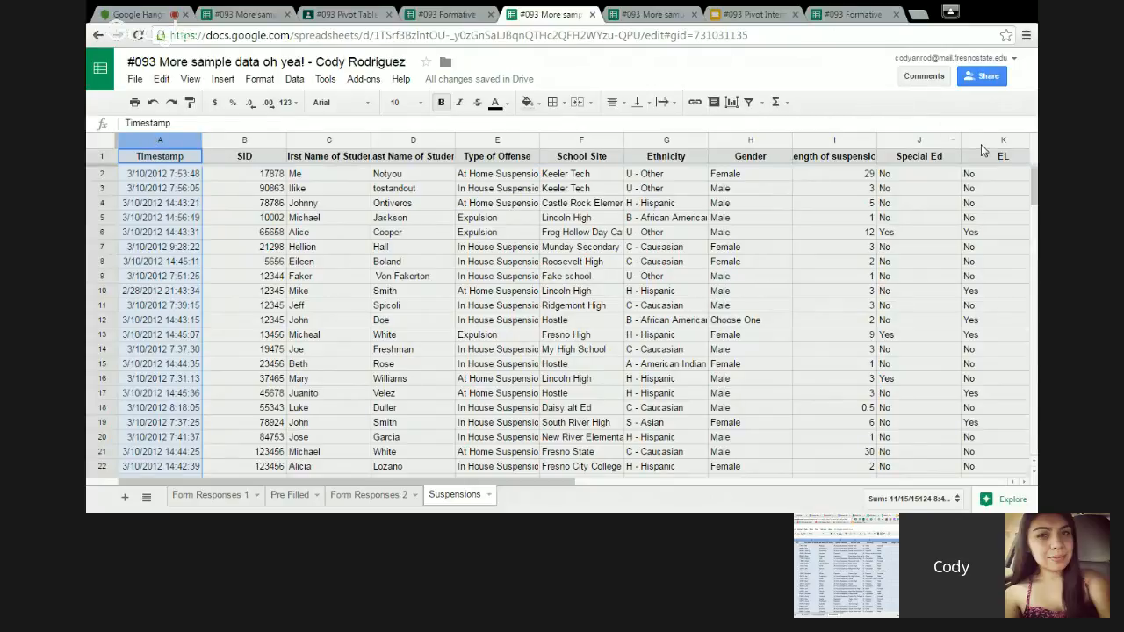
shift+click(980, 144)
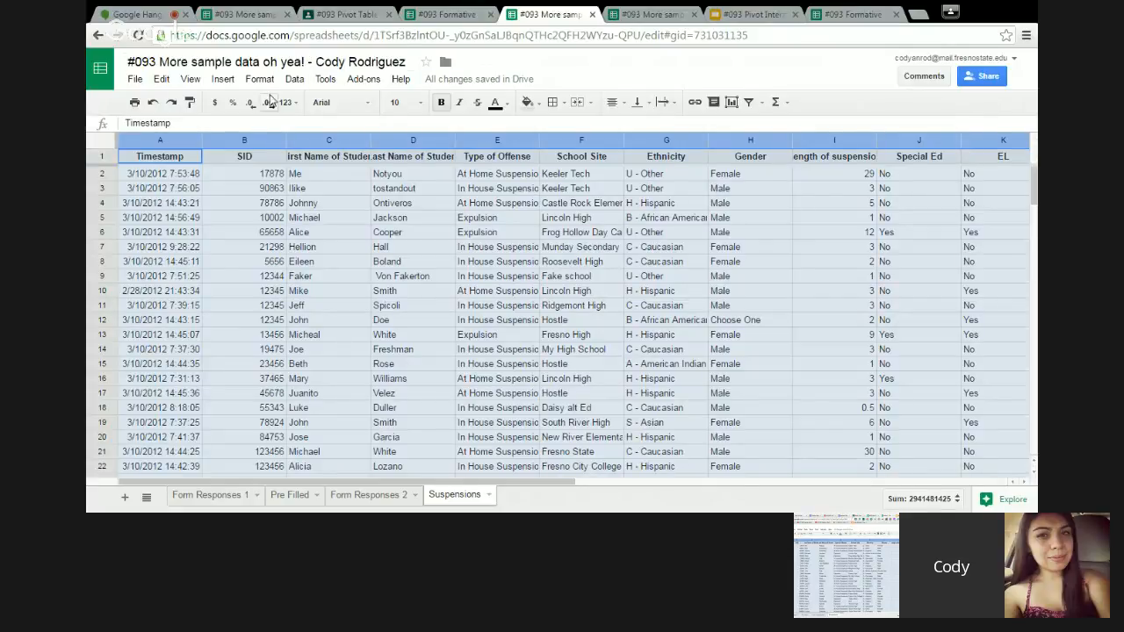
click(294, 81)
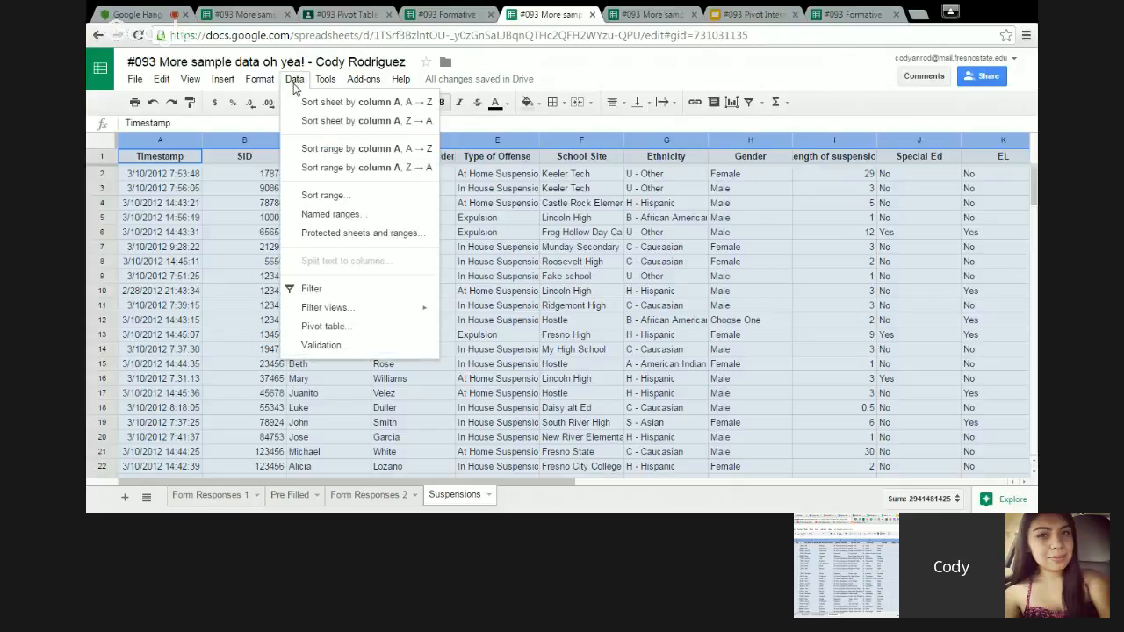
click(324, 327)
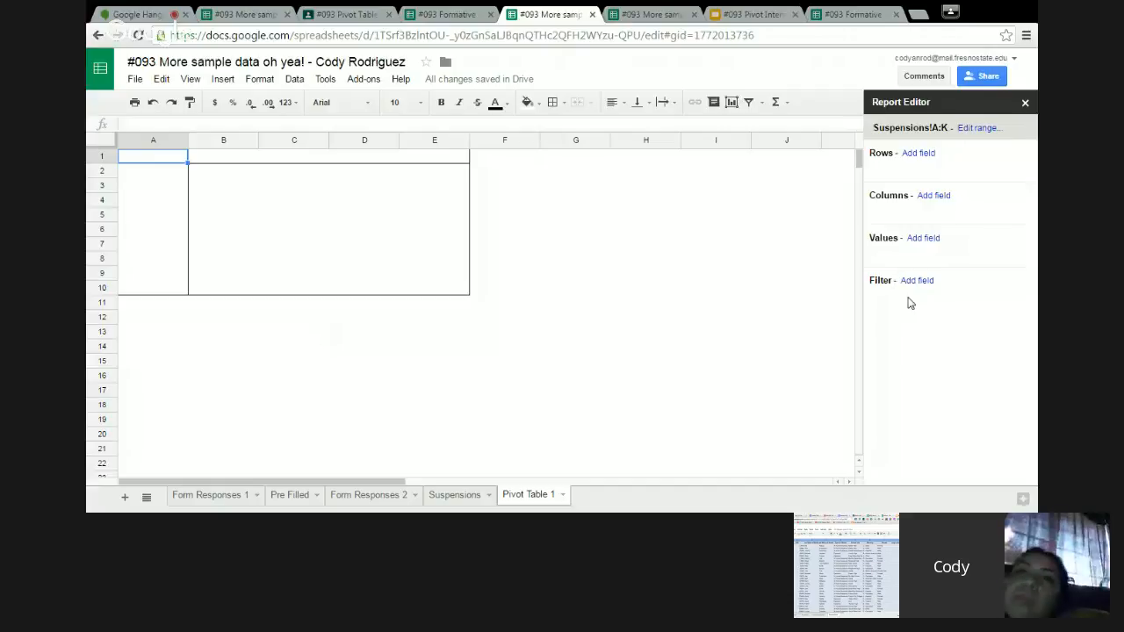
click(922, 155)
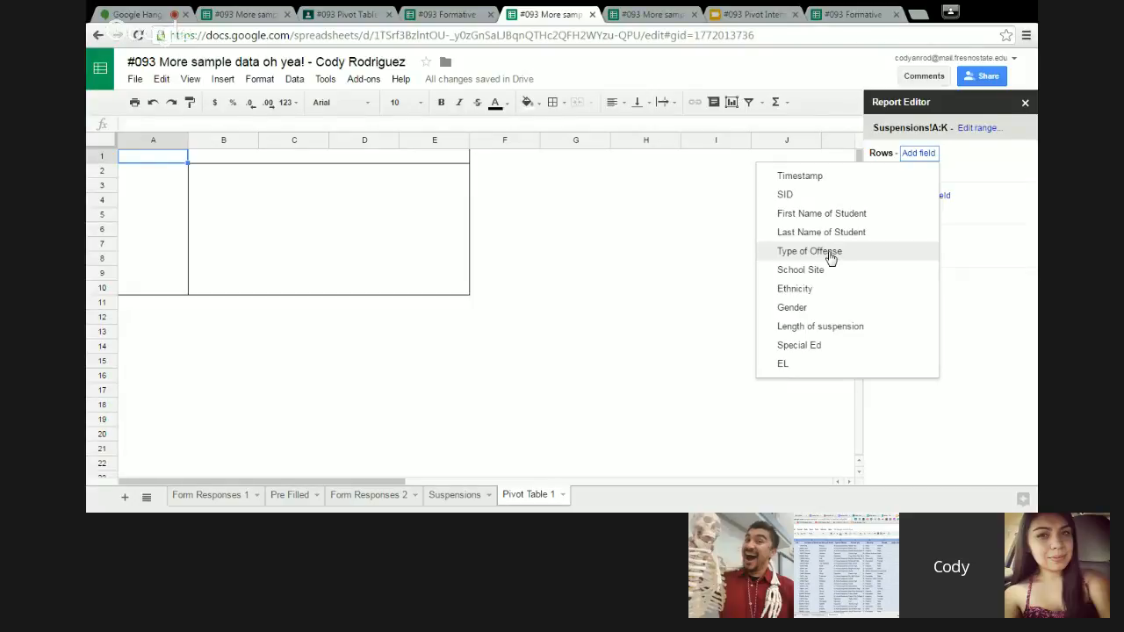
click(830, 256)
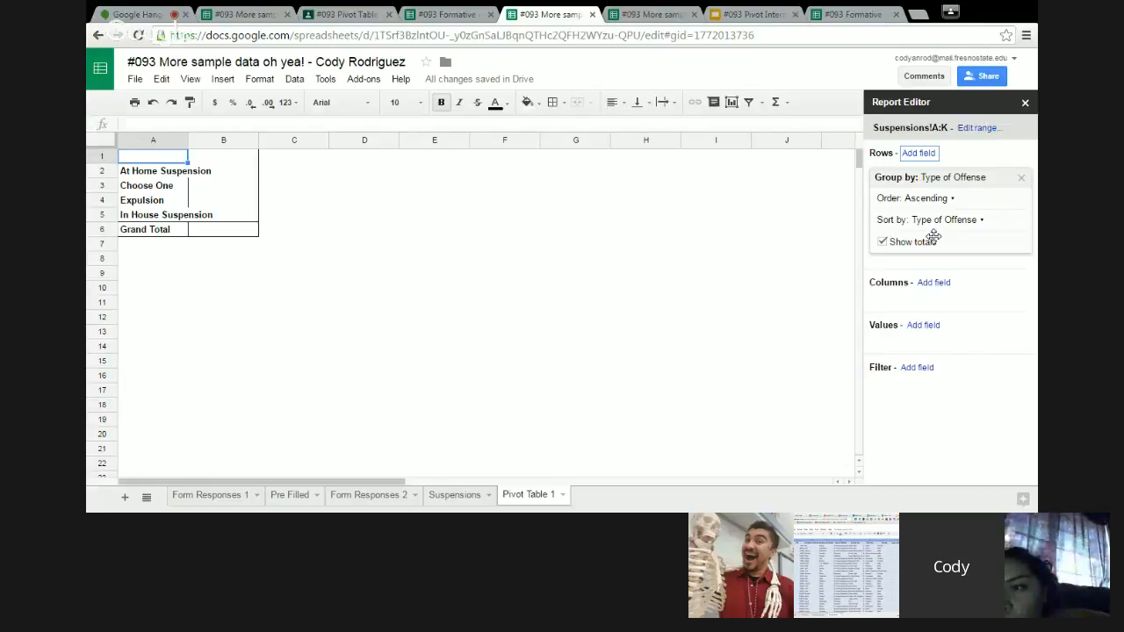
Step: Add Timestamp as a value summarized by COUNTA and group the pivot table's columns by Ethnicity
click(923, 326)
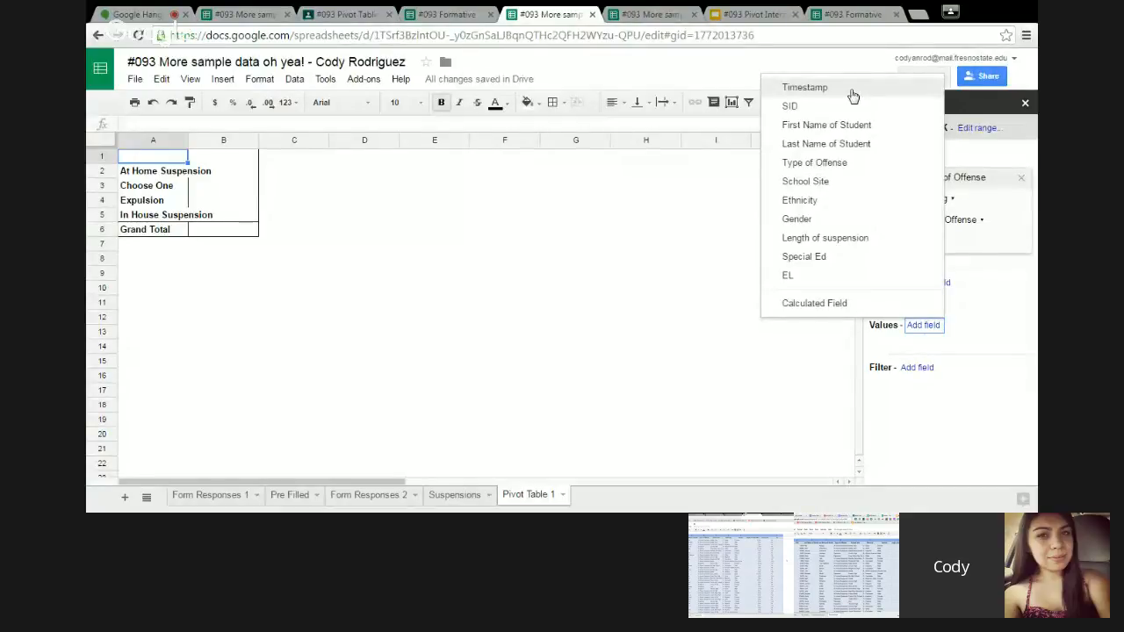
click(804, 87)
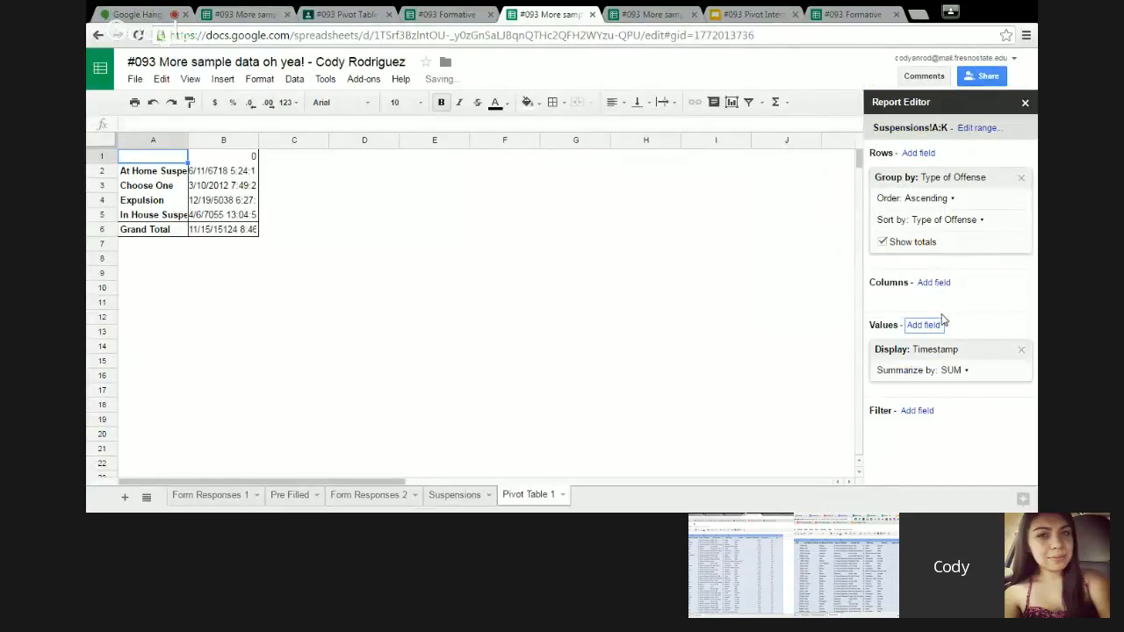
click(955, 373)
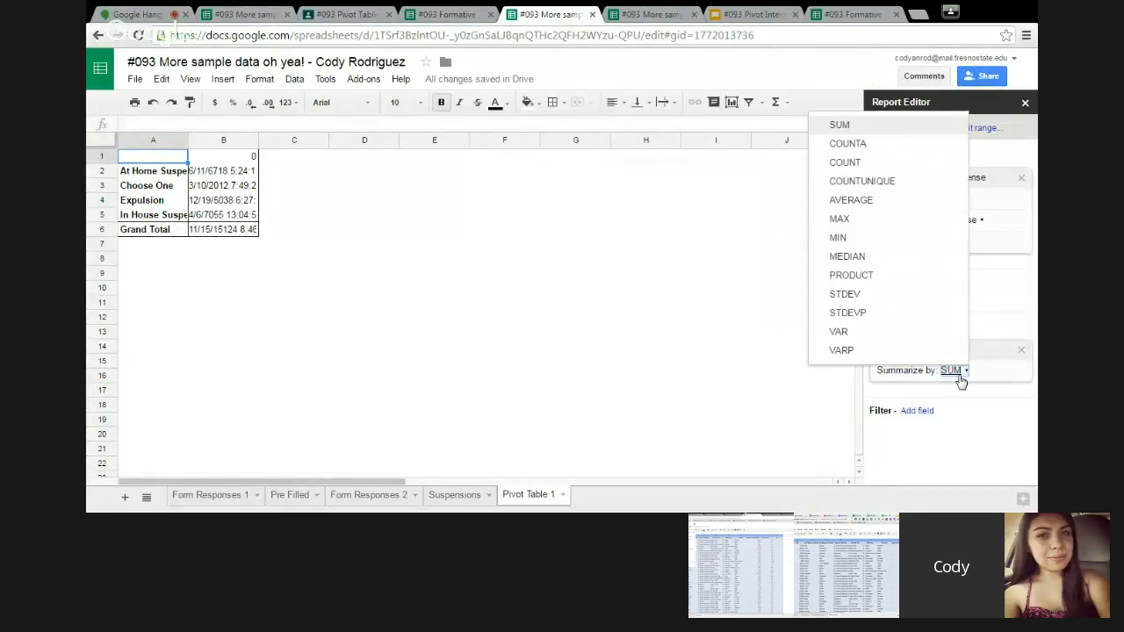
click(864, 144)
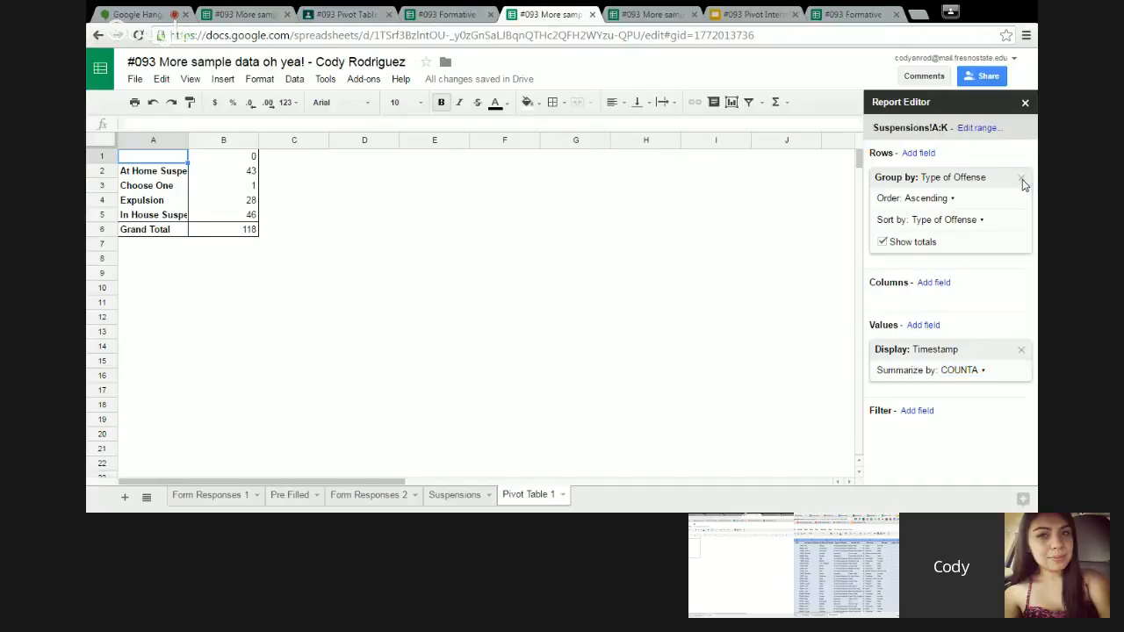
click(933, 283)
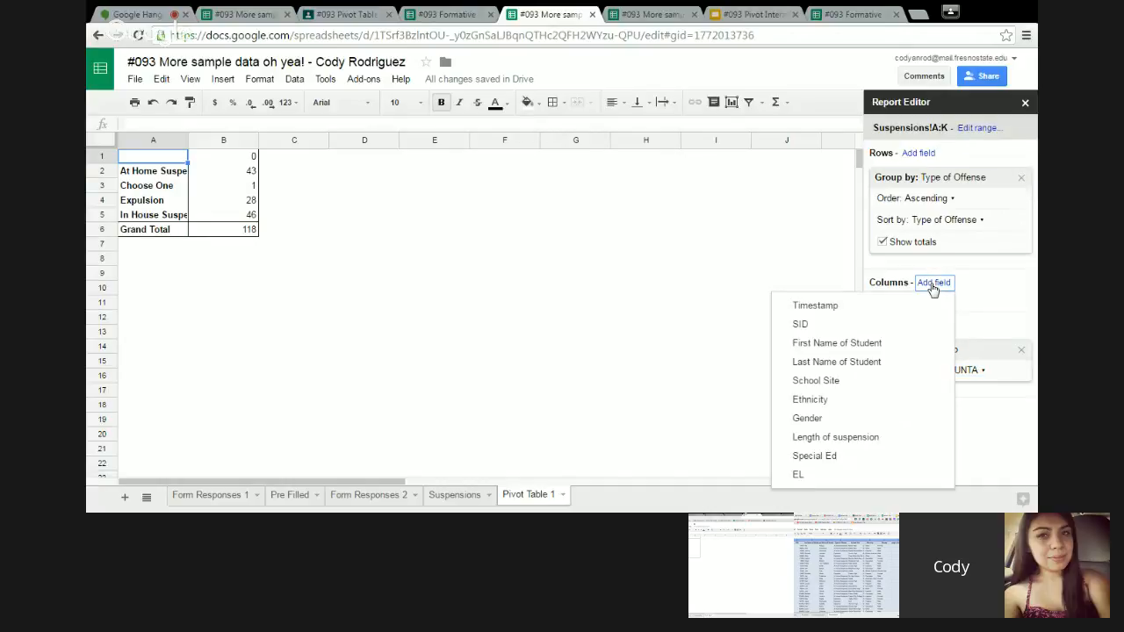
click(821, 399)
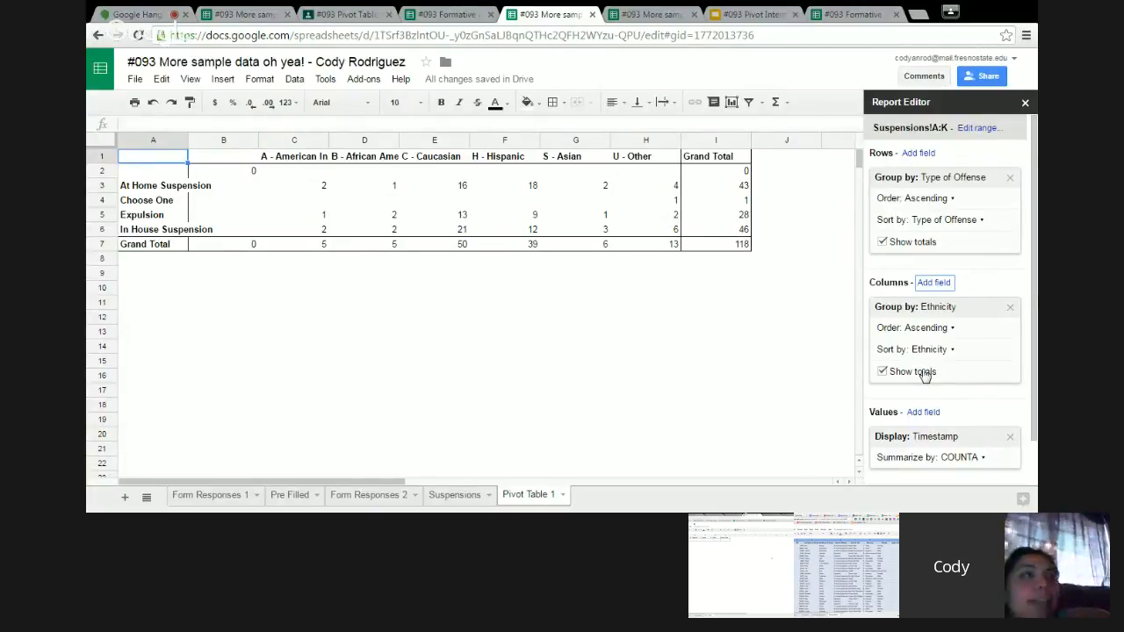
Step: Narrow columns B through I of the pivot table together to one equal width
click(251, 143)
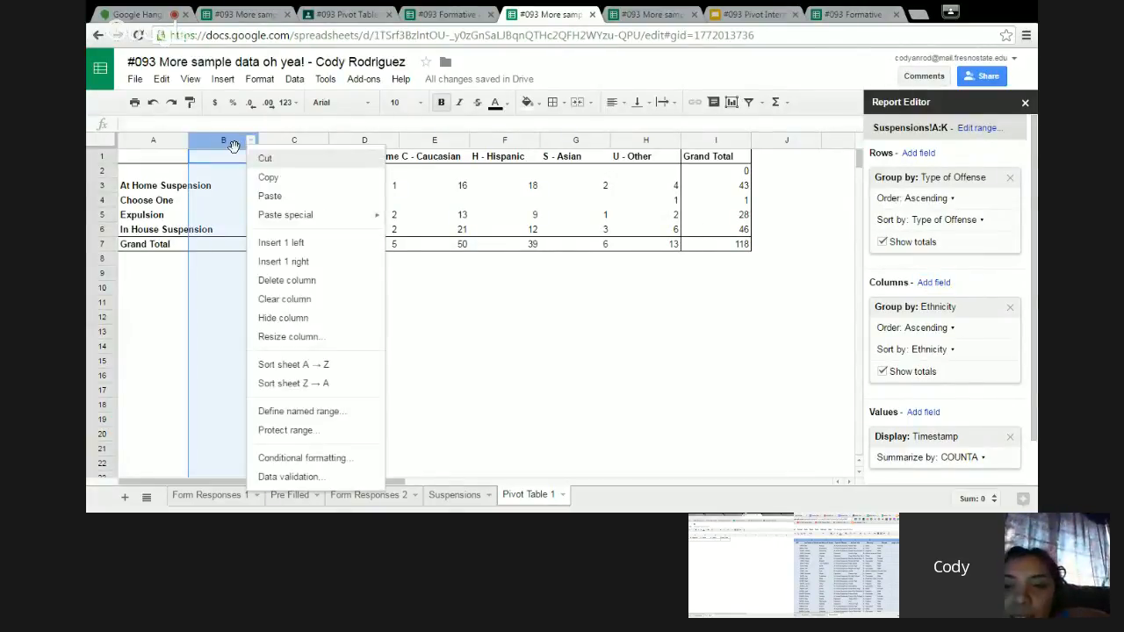
click(232, 145)
click(234, 146)
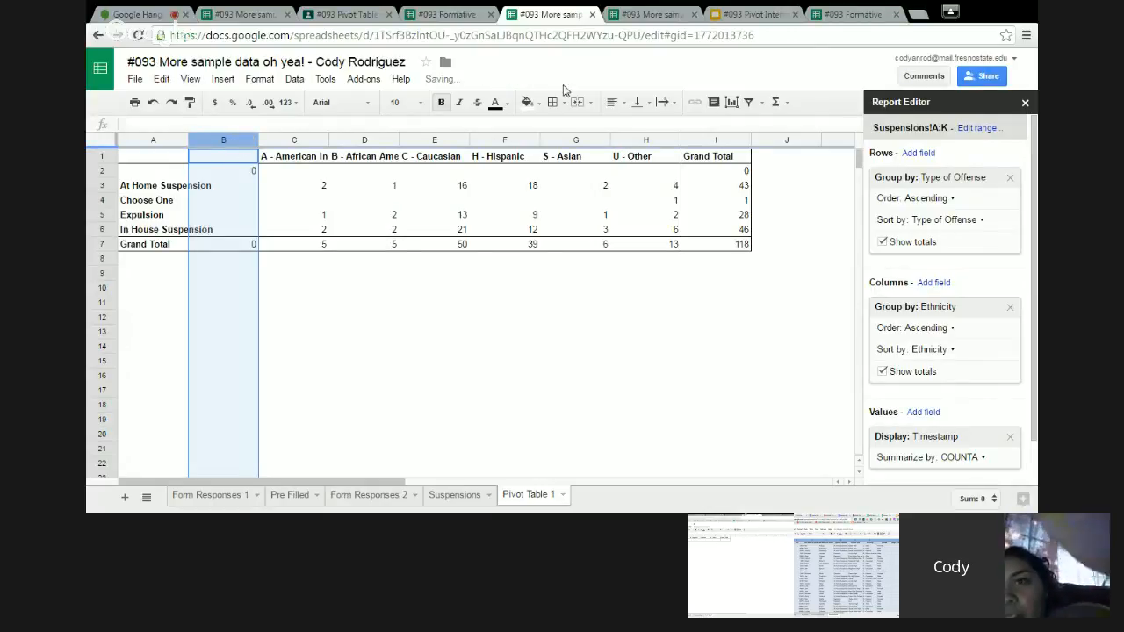
shift+click(725, 145)
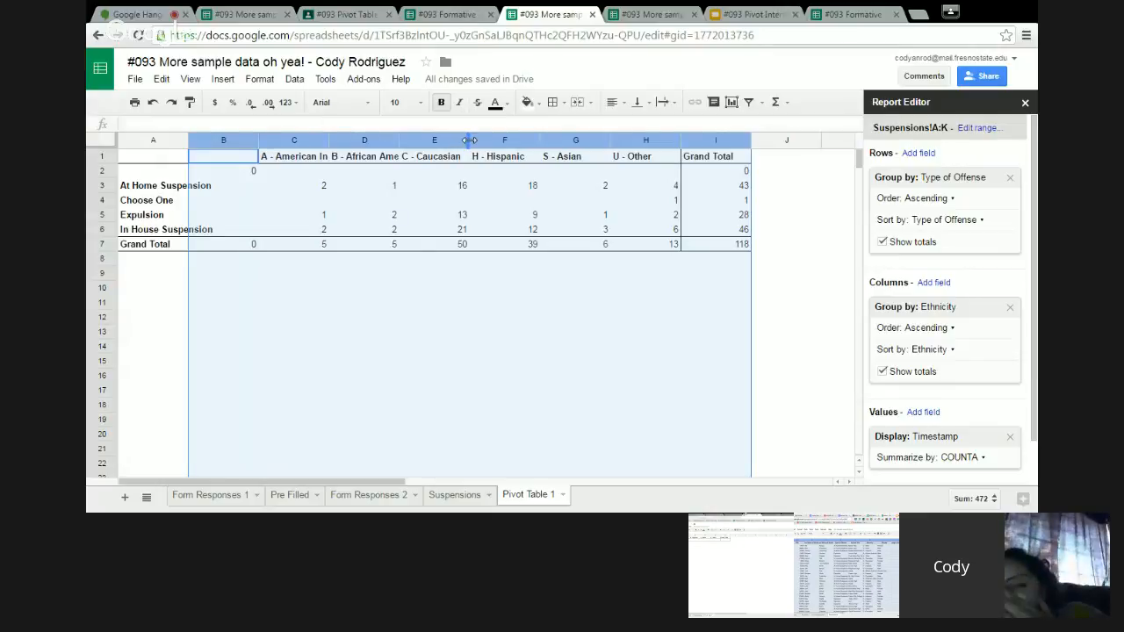
drag(469, 141, 438, 144)
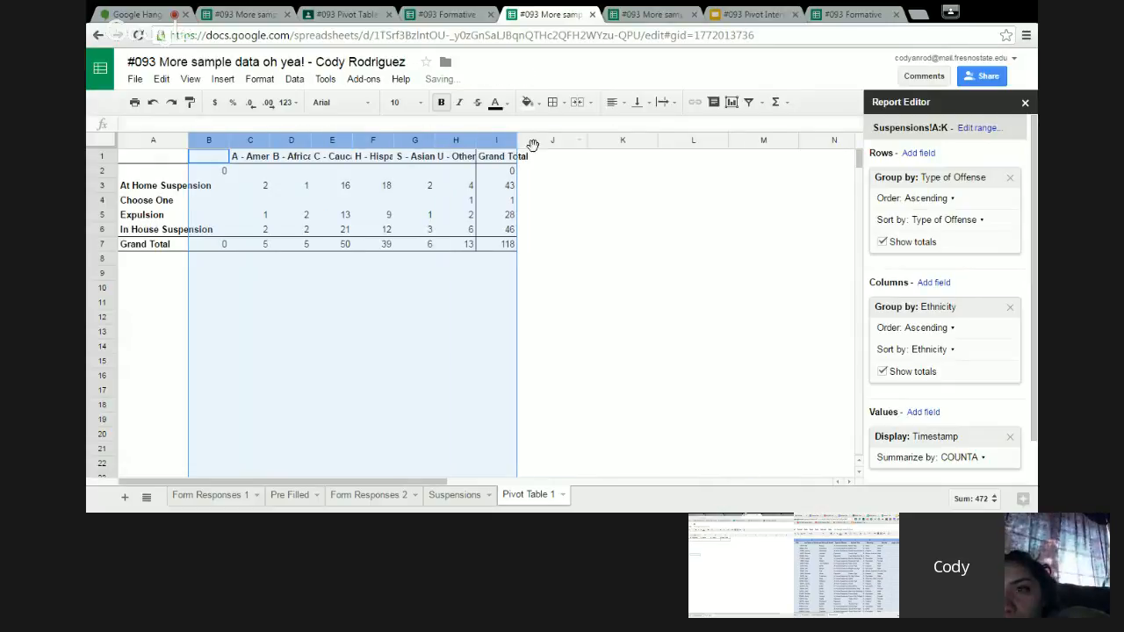
Step: Center-align the contents of columns B through I
click(613, 102)
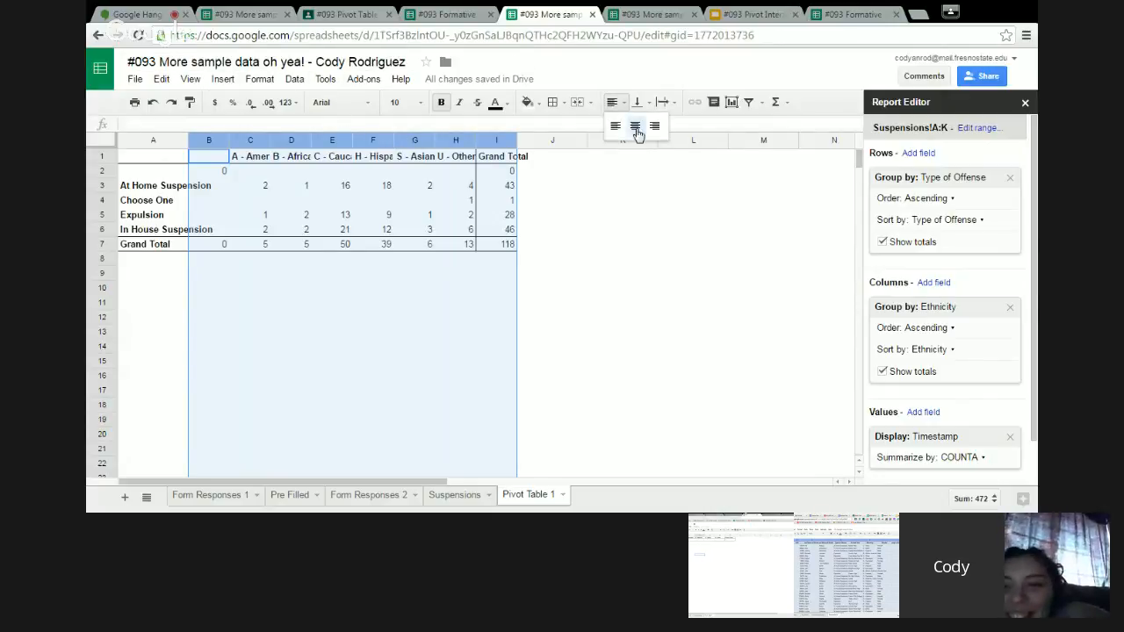
click(635, 128)
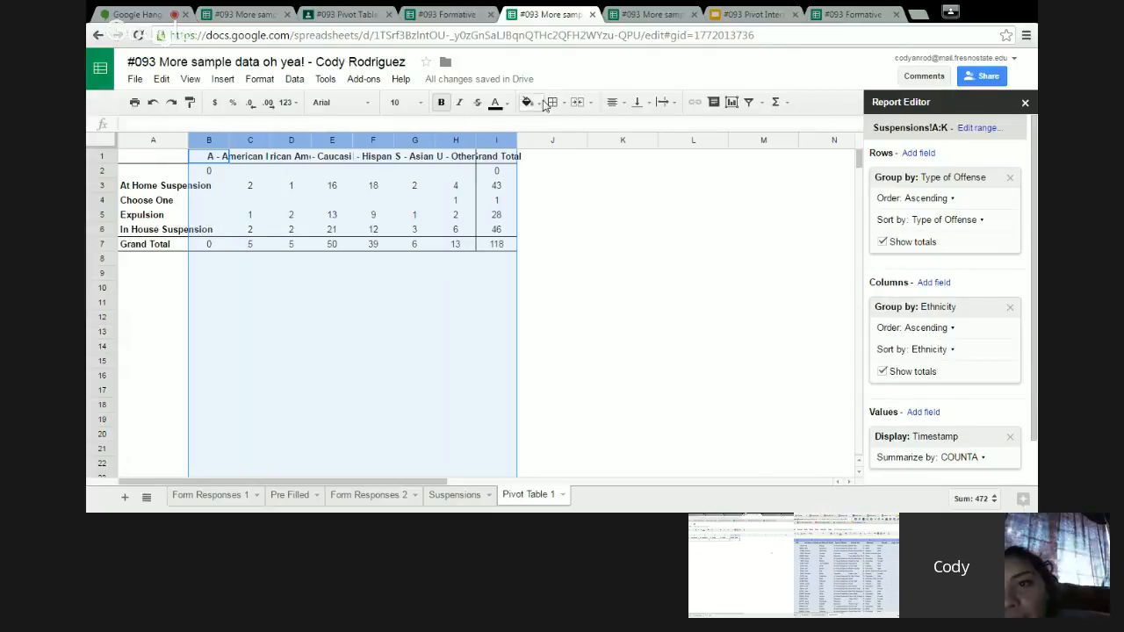
click(541, 204)
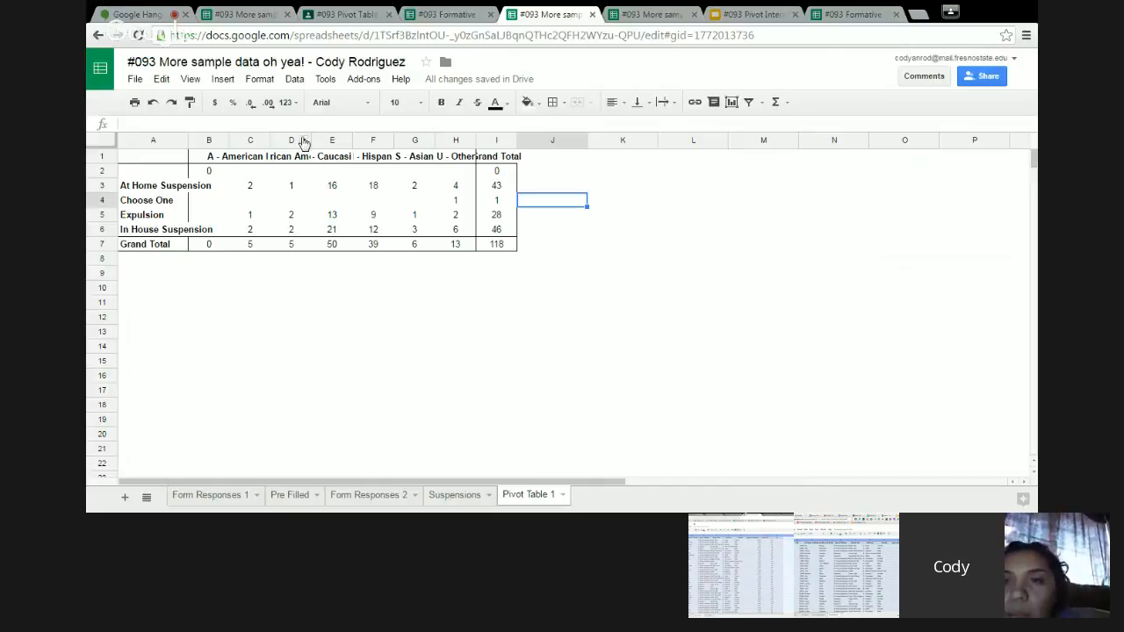
Step: Wrap the text of the ethnicity headers in row 1
click(150, 160)
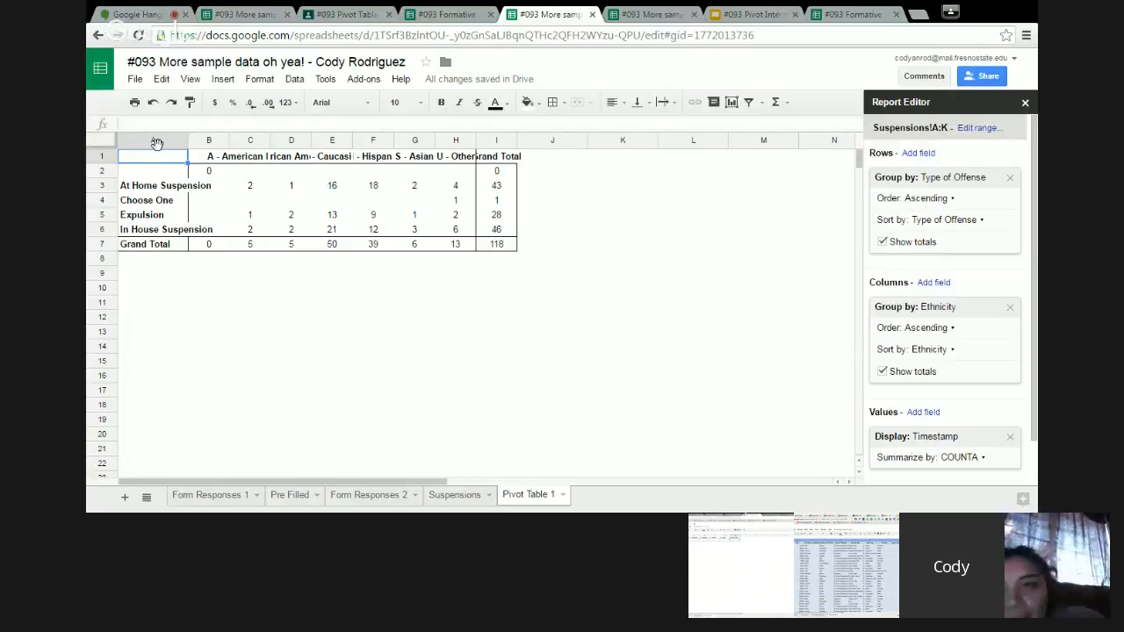
click(108, 155)
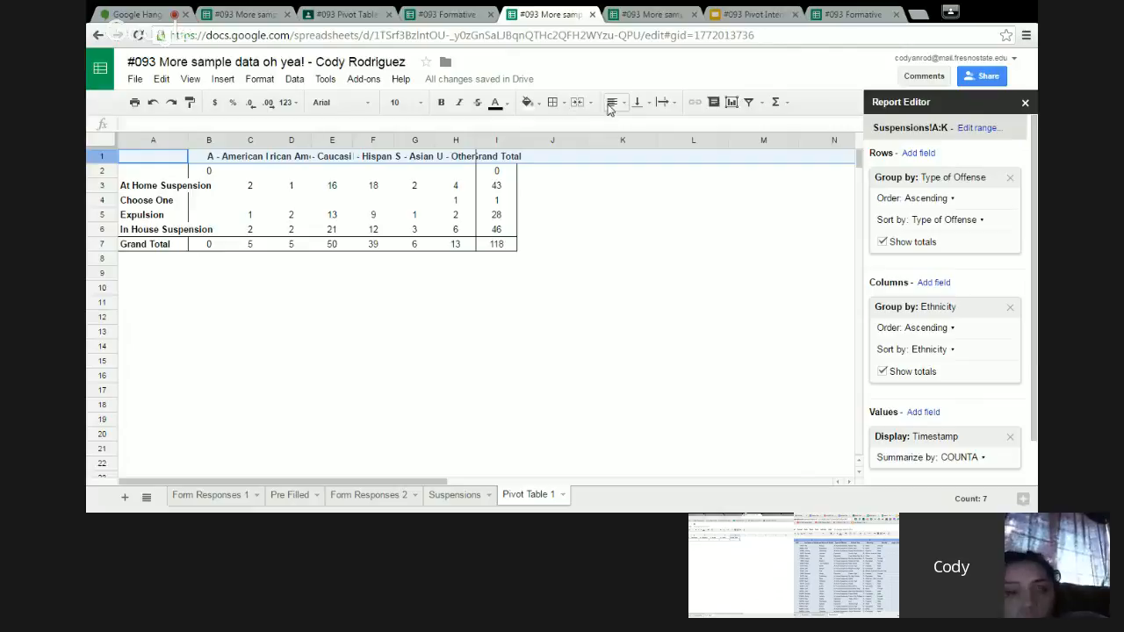
click(663, 105)
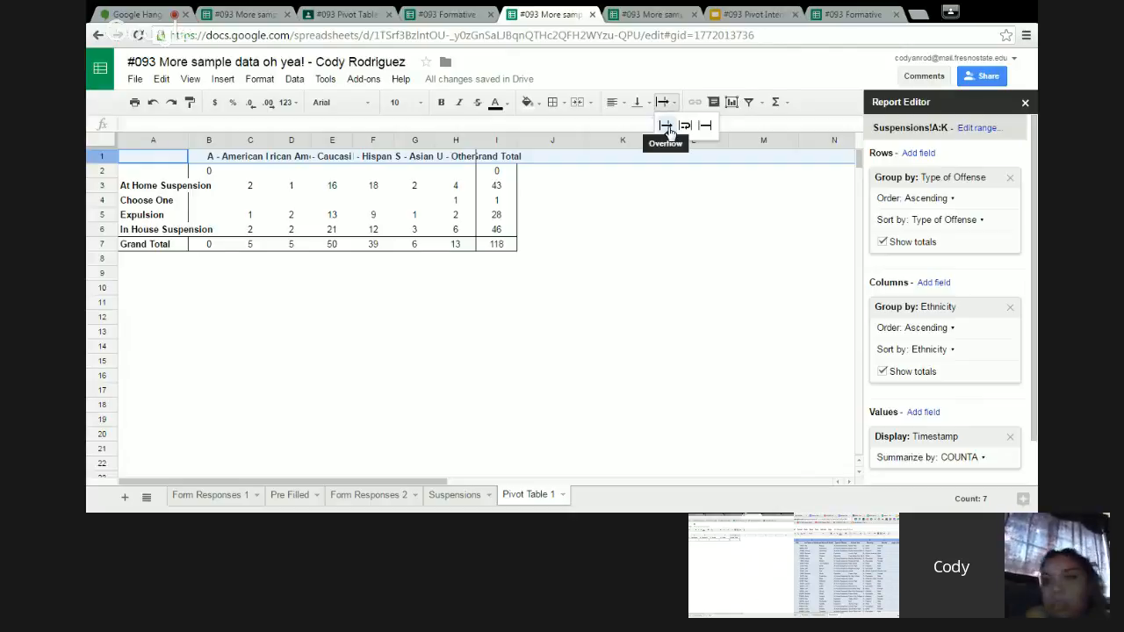
click(685, 126)
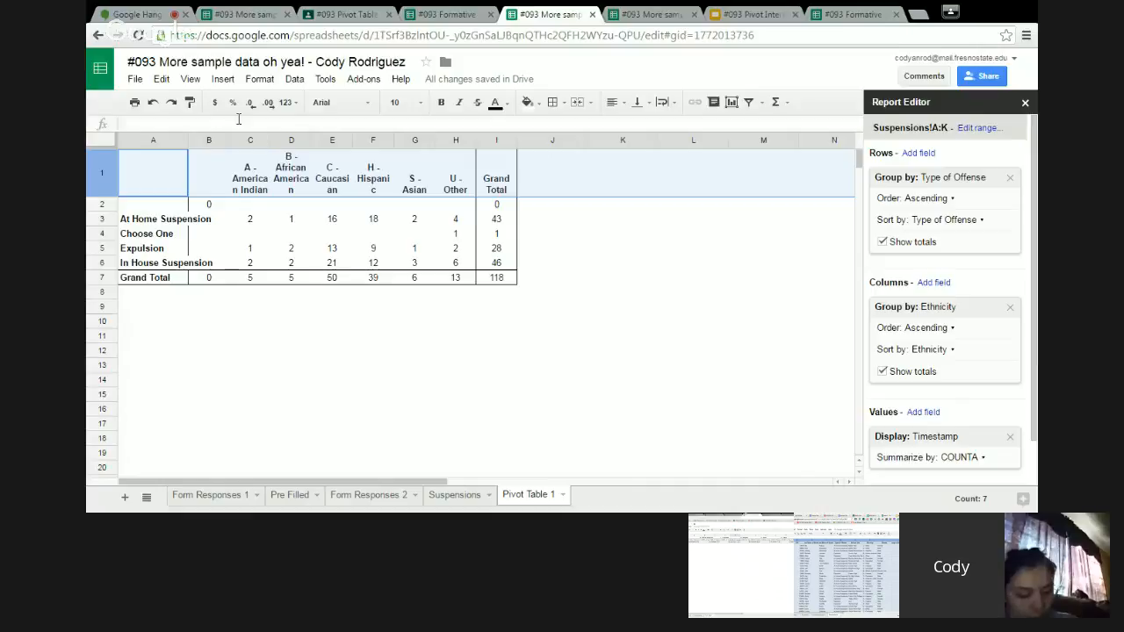
Step: Widen column A until the longest offense label, In House Suspension, fits
click(182, 170)
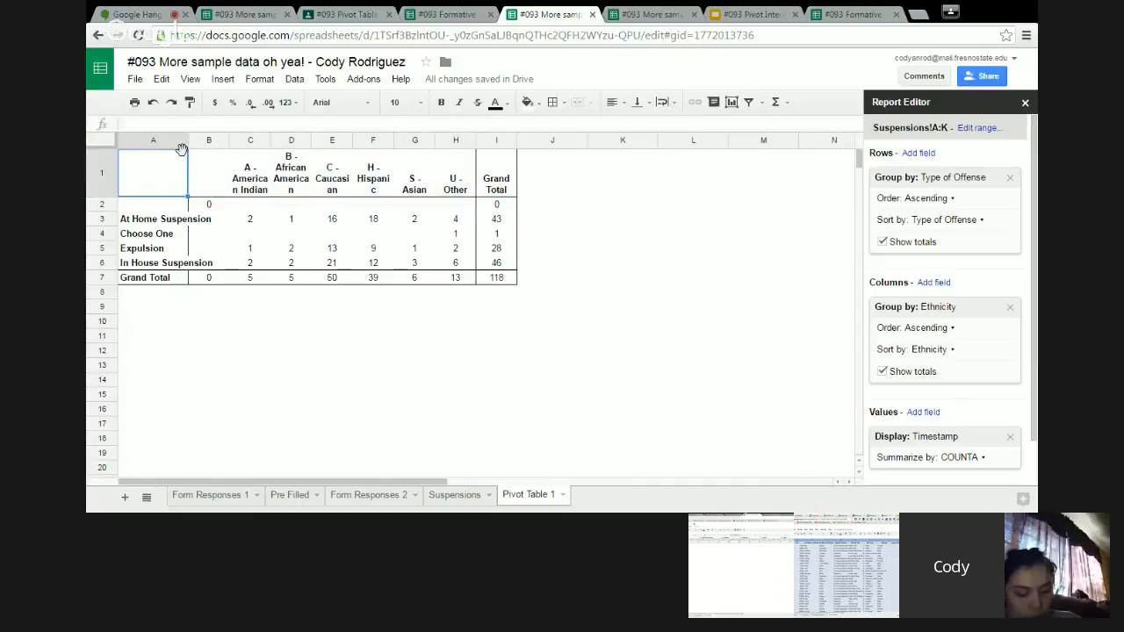
drag(188, 143, 209, 156)
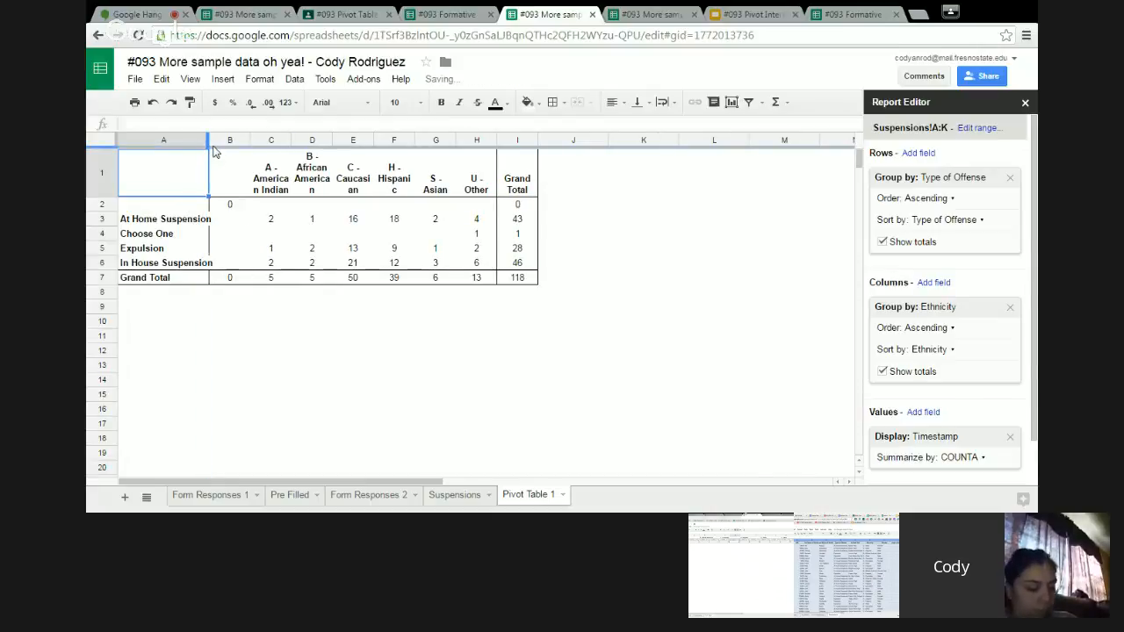
drag(211, 143, 214, 142)
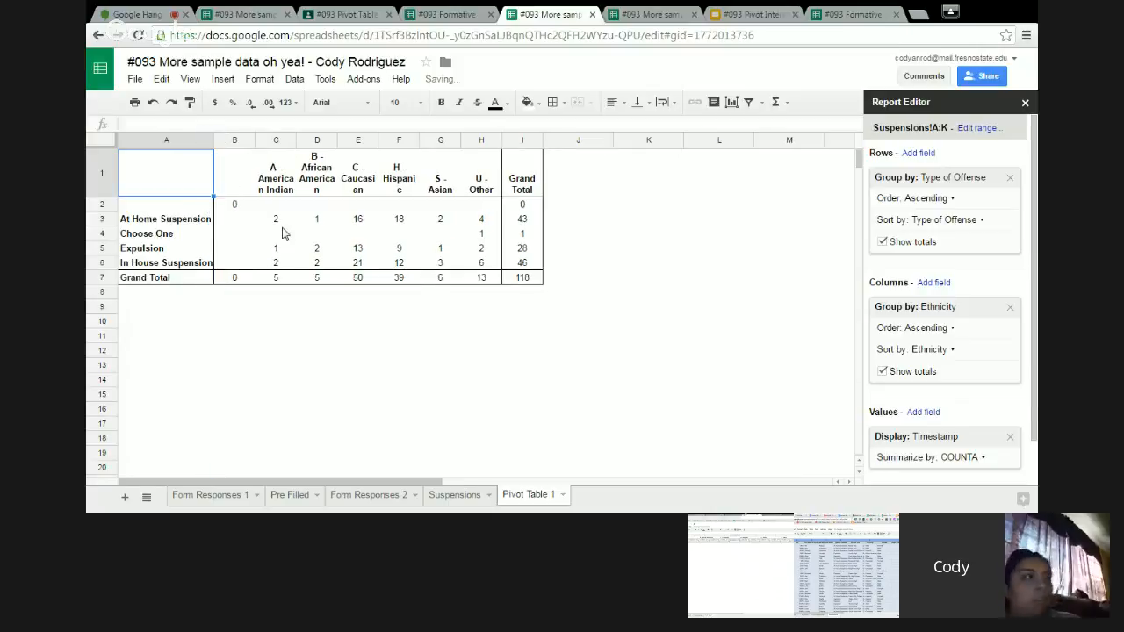
click(353, 339)
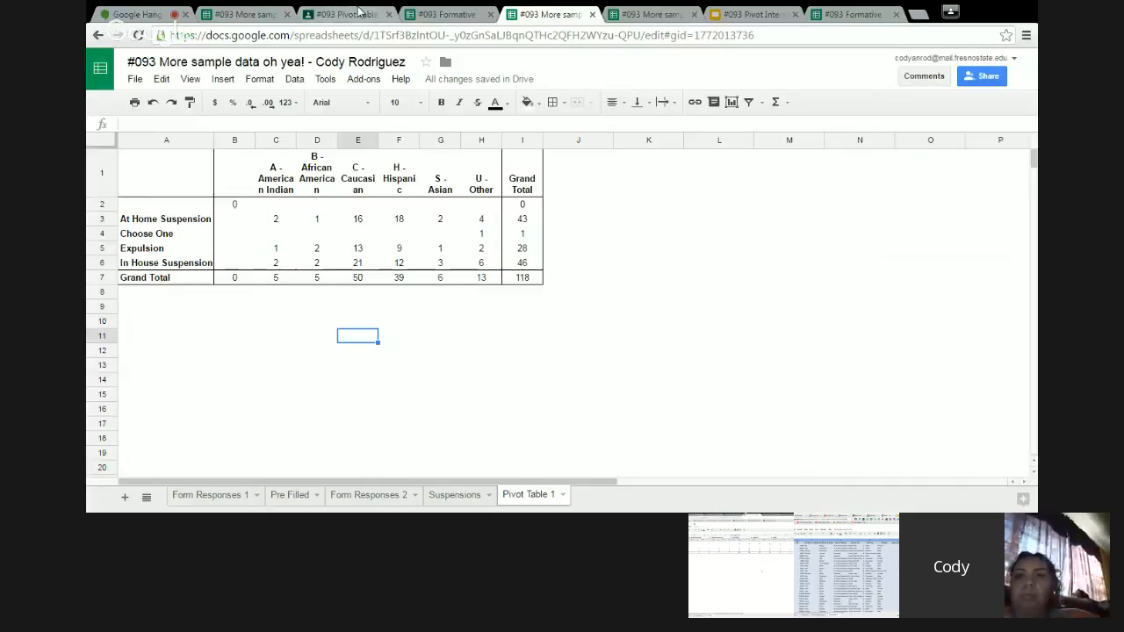
Step: Switch to the Hangouts window and, in the presenter's "delete" spreadsheet, create a Suspensions pivot table with rows grouped by Type of Offense
click(132, 14)
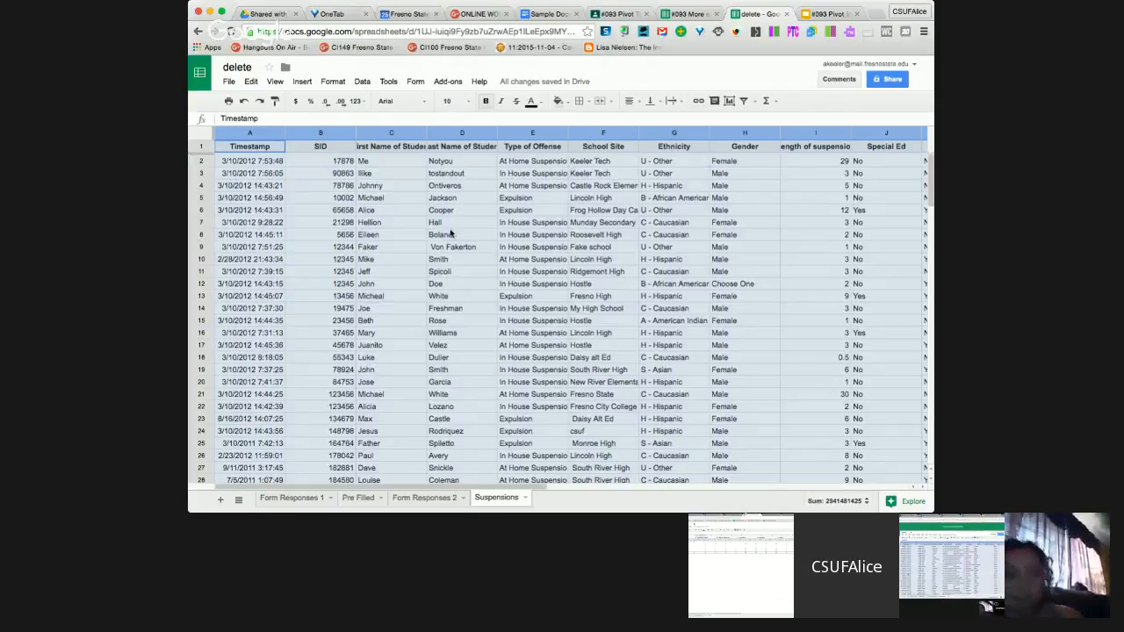
click(388, 81)
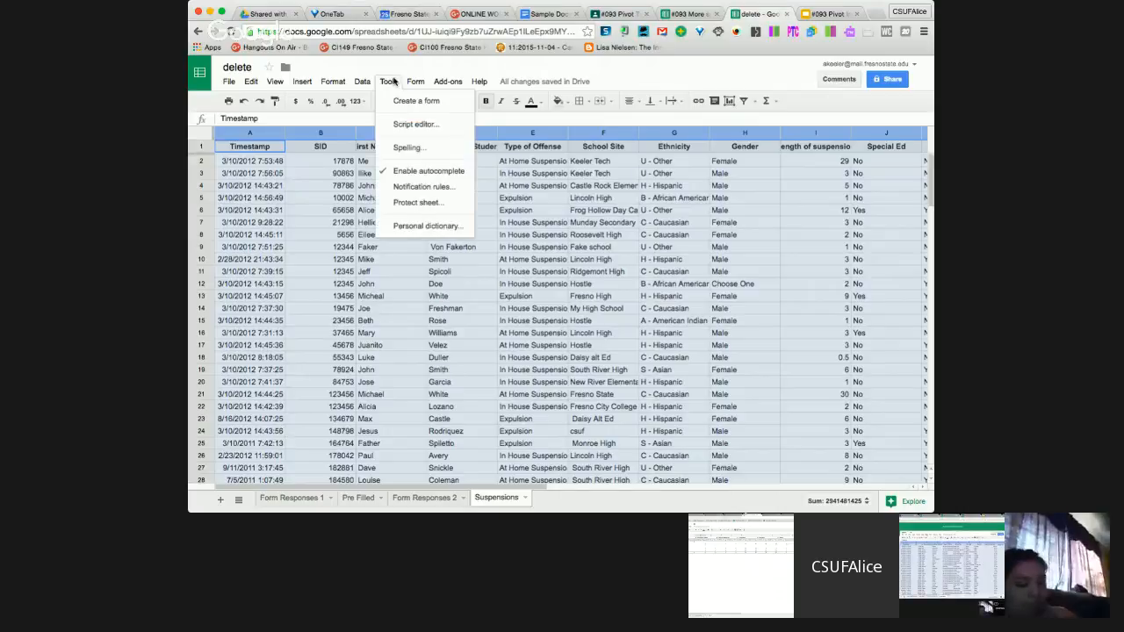
mouse_move(362, 81)
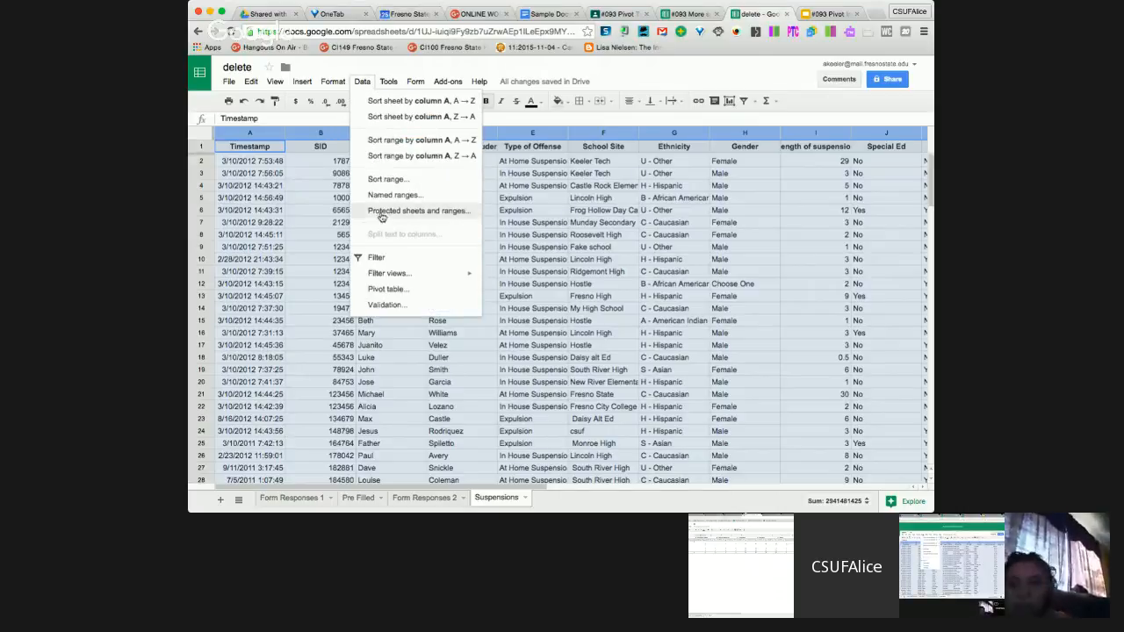
click(388, 290)
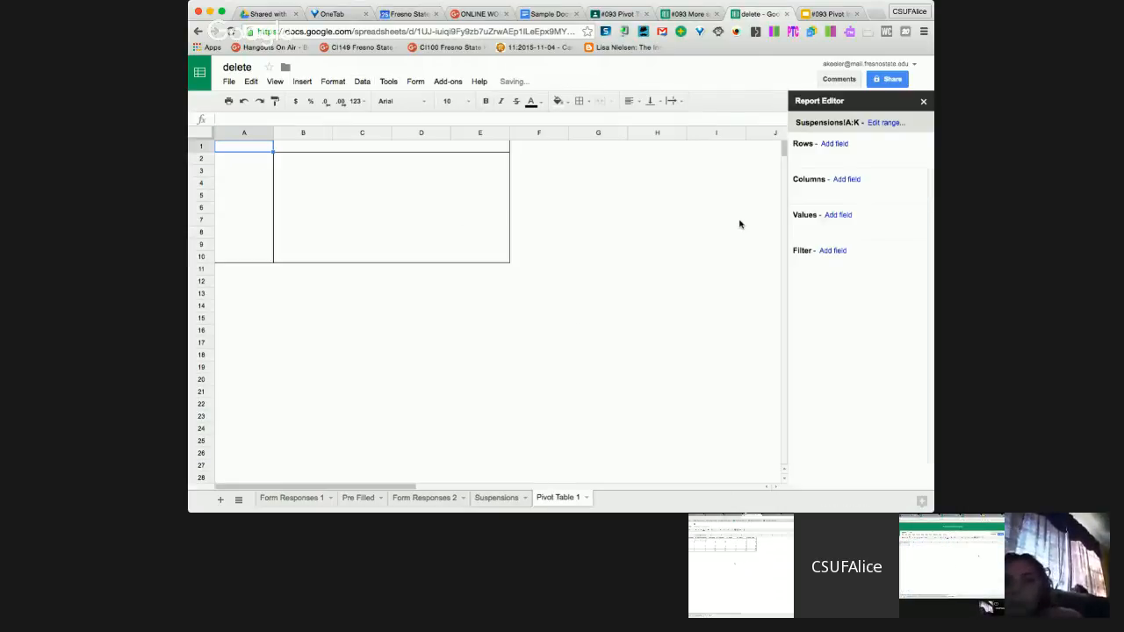
click(835, 143)
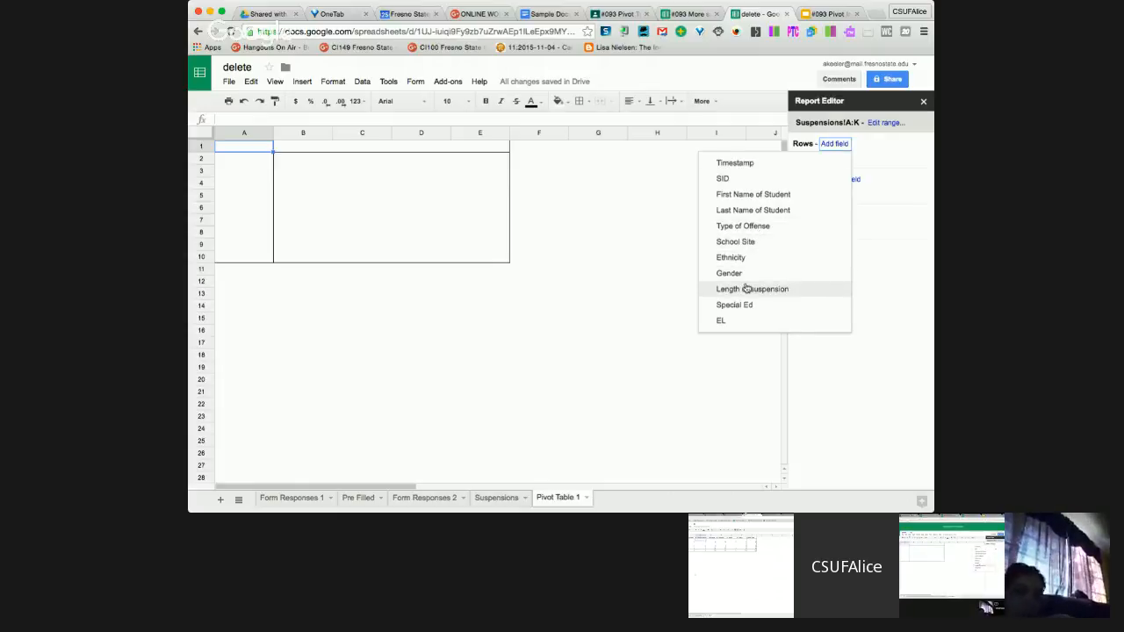
click(745, 227)
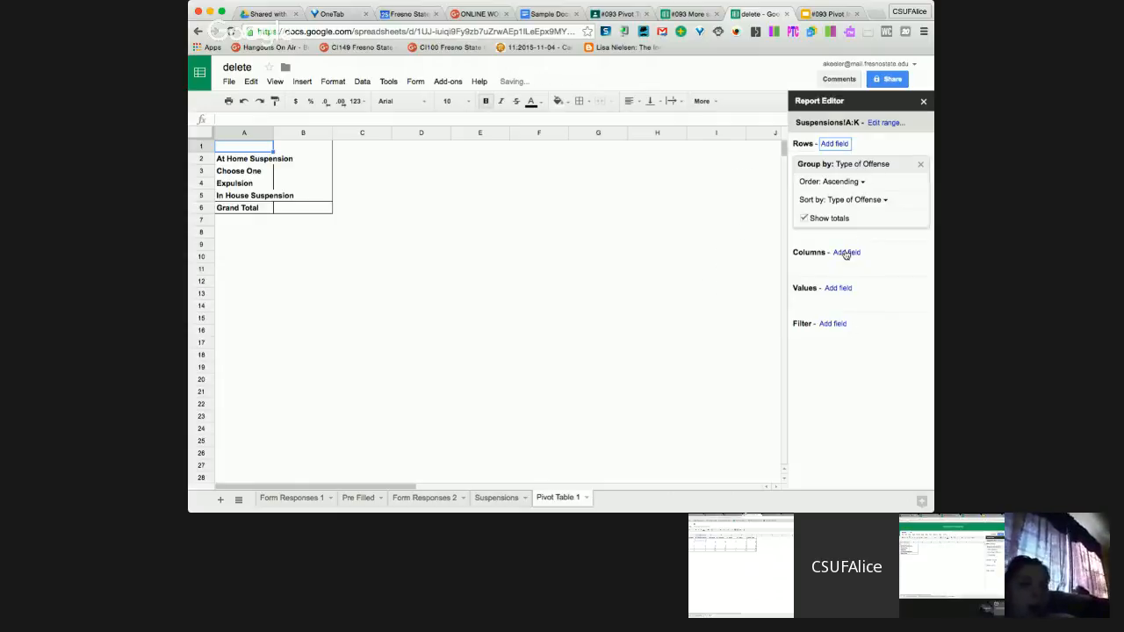
Step: Group the pivot table's columns by Ethnicity and add Timestamp as the values, summarized by COUNTA
click(846, 253)
click(753, 350)
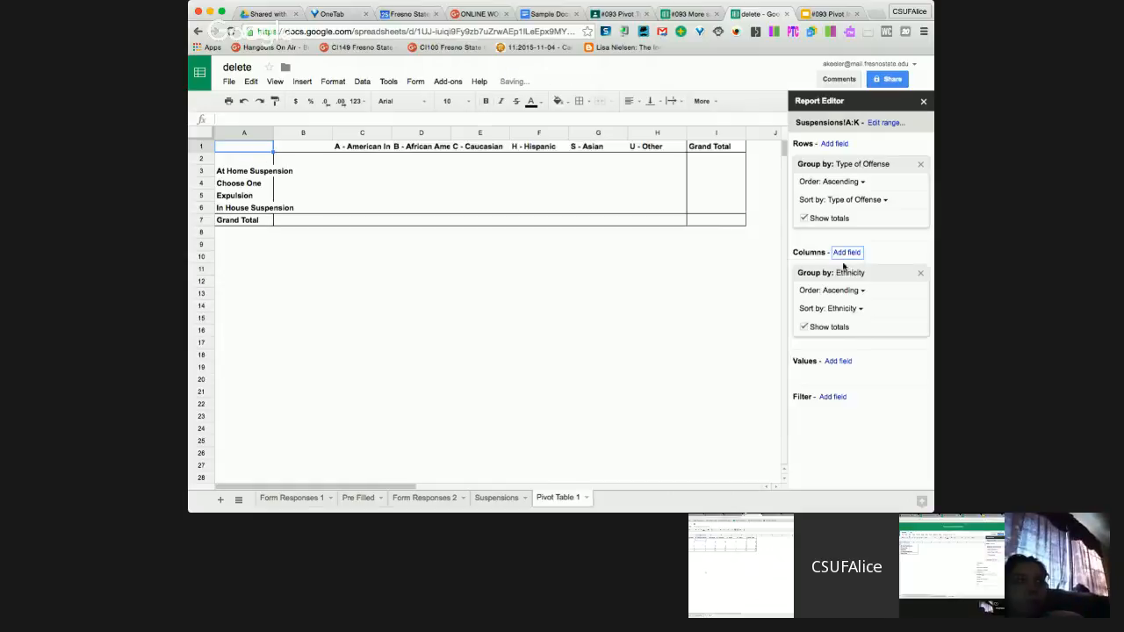
click(837, 361)
click(729, 162)
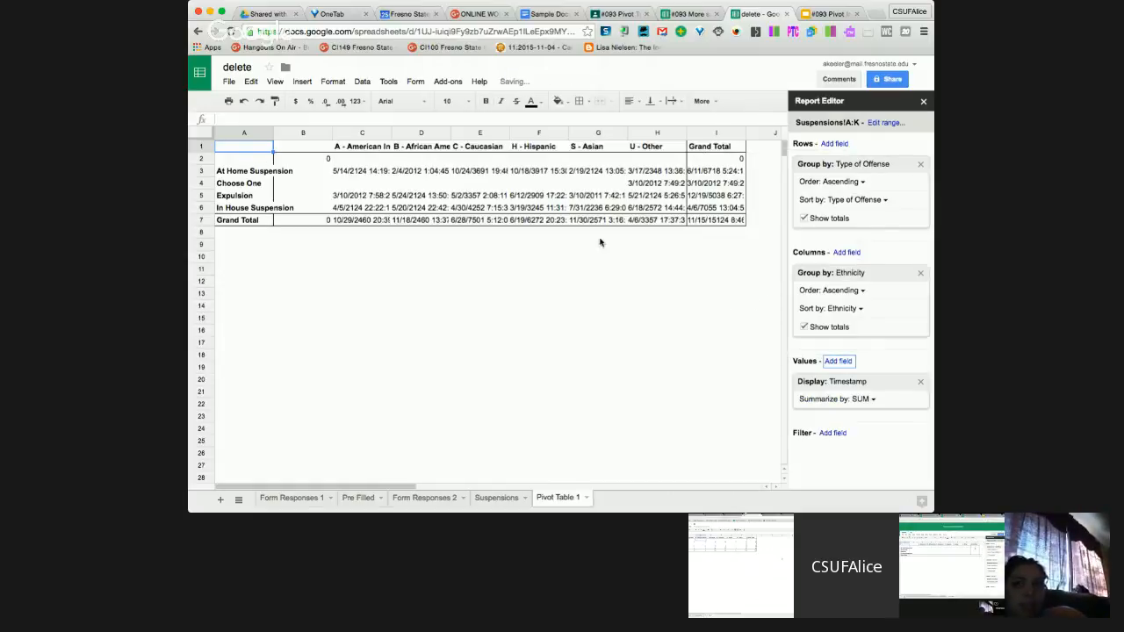
click(864, 399)
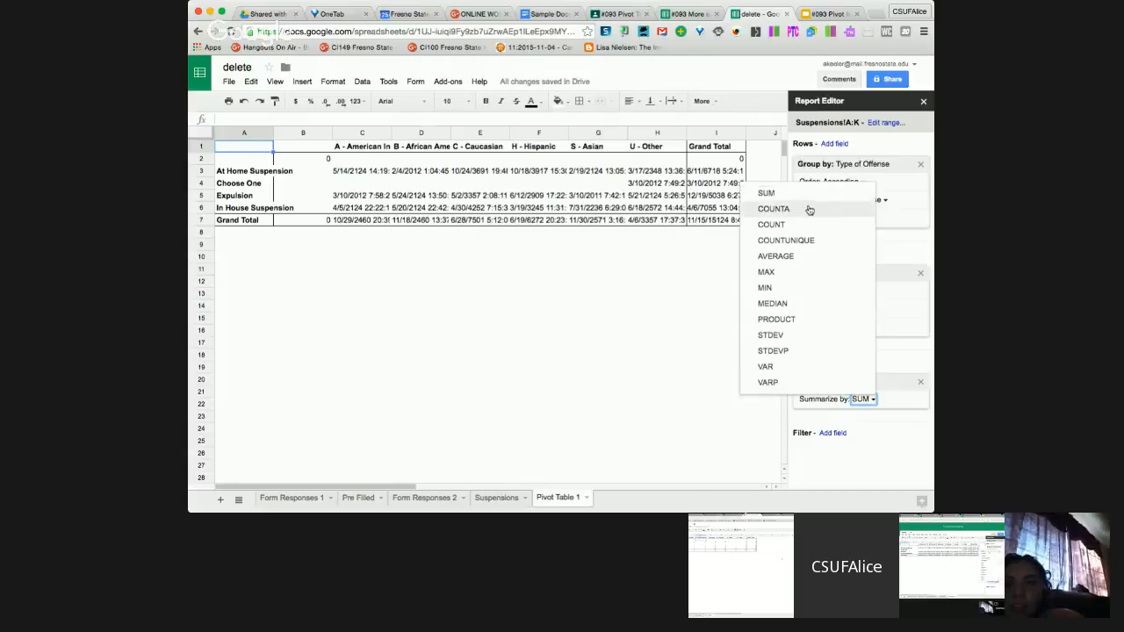
click(808, 206)
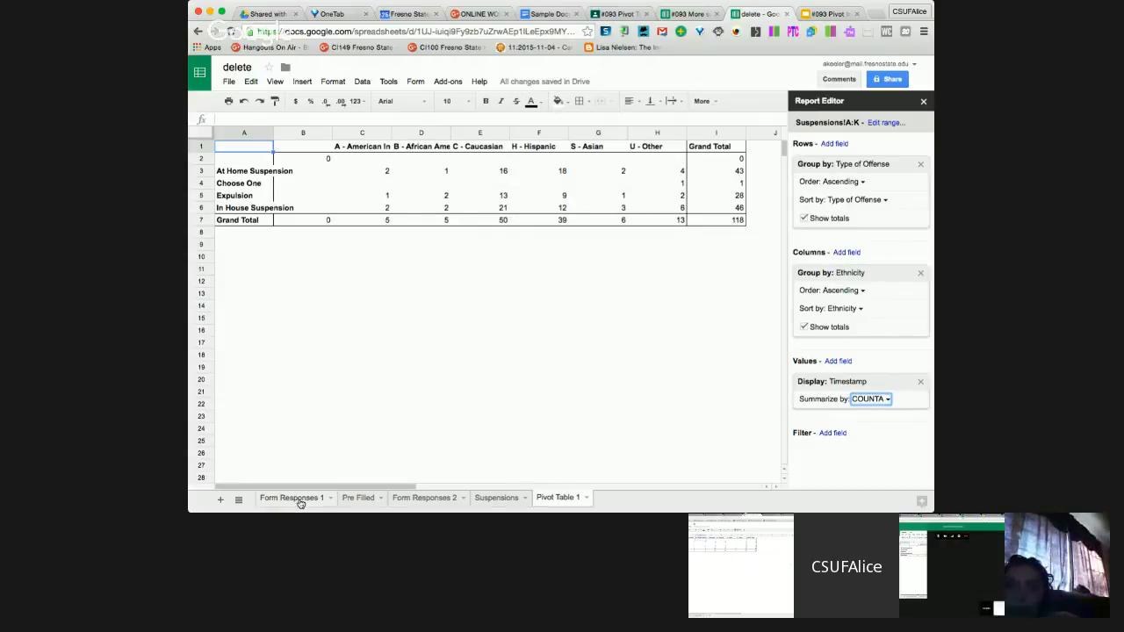
Step: Create a second pivot table from the Suspensions sheet with rows grouped by Type of Offense
click(490, 502)
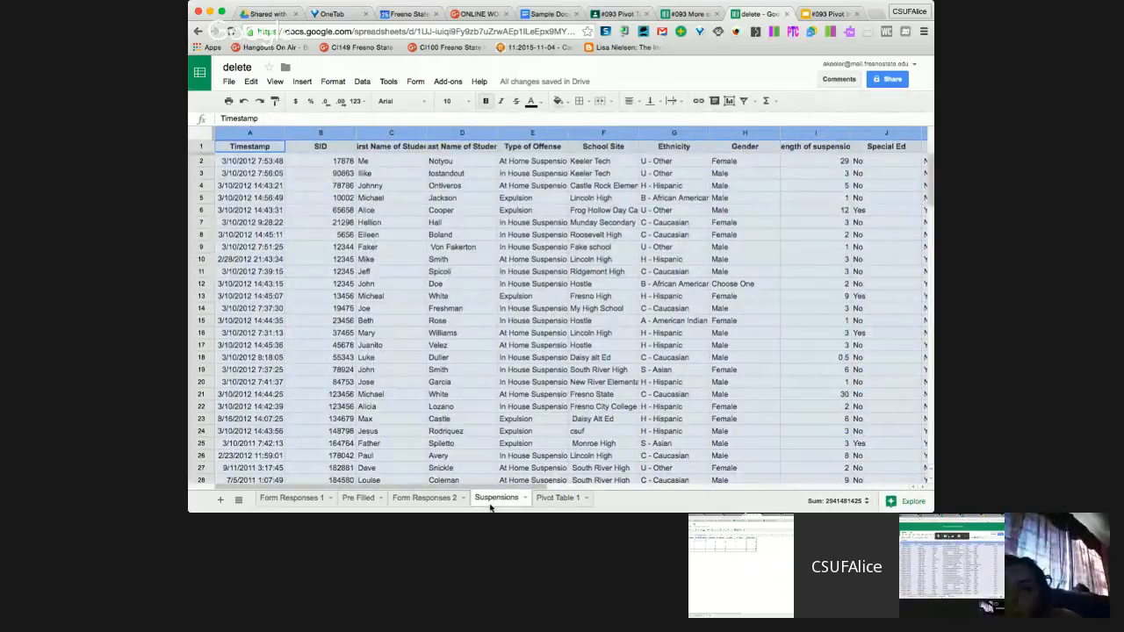
click(363, 80)
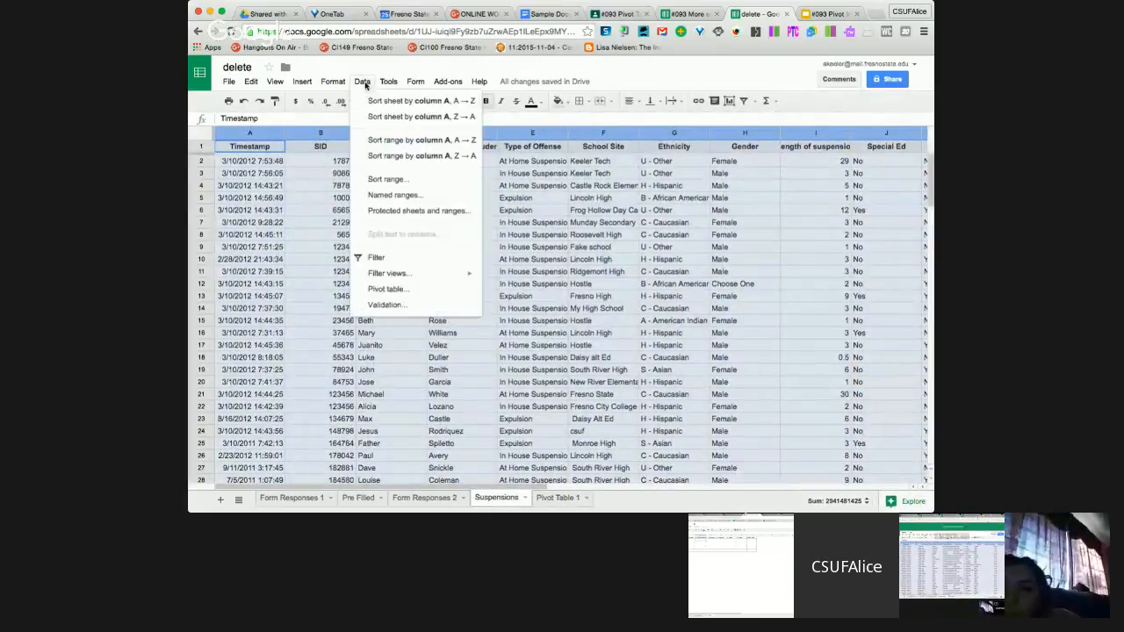
click(397, 296)
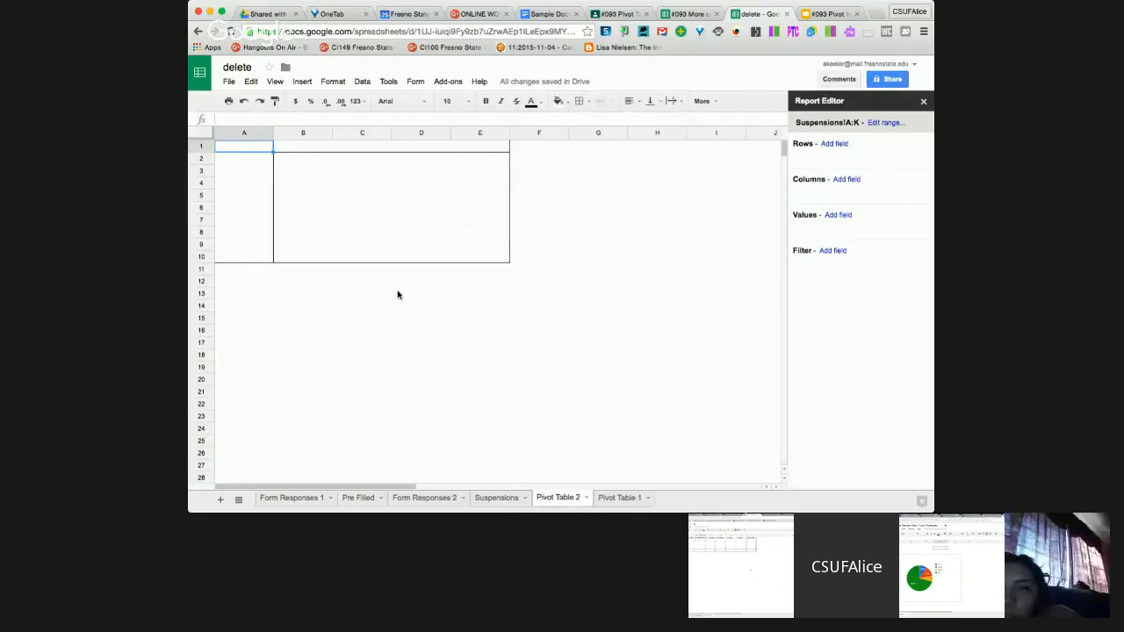
click(834, 143)
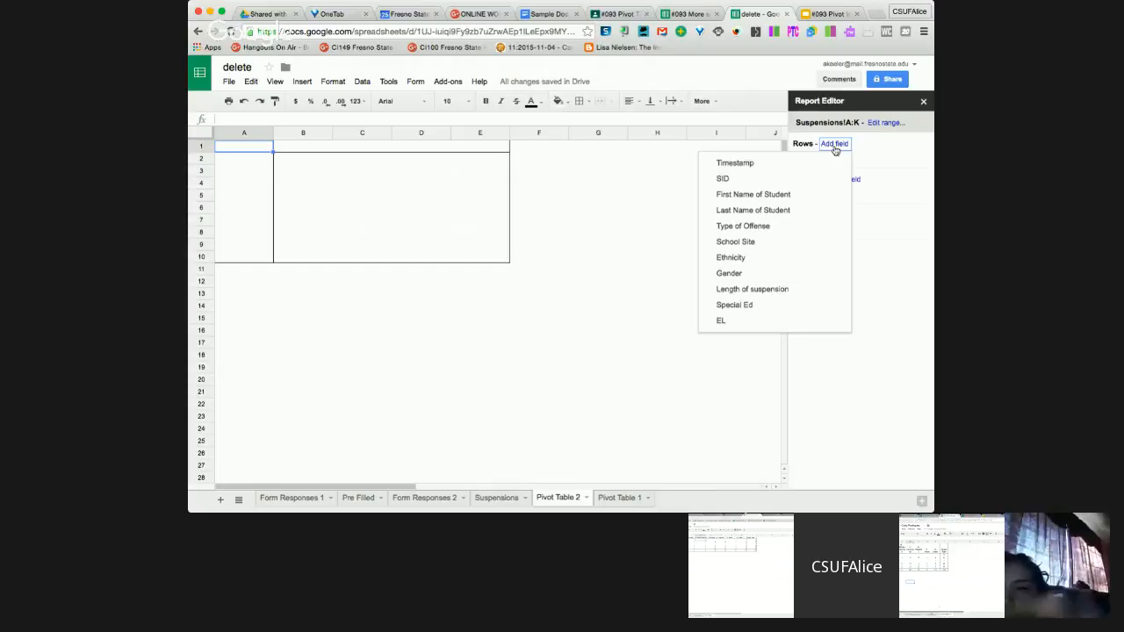
click(758, 229)
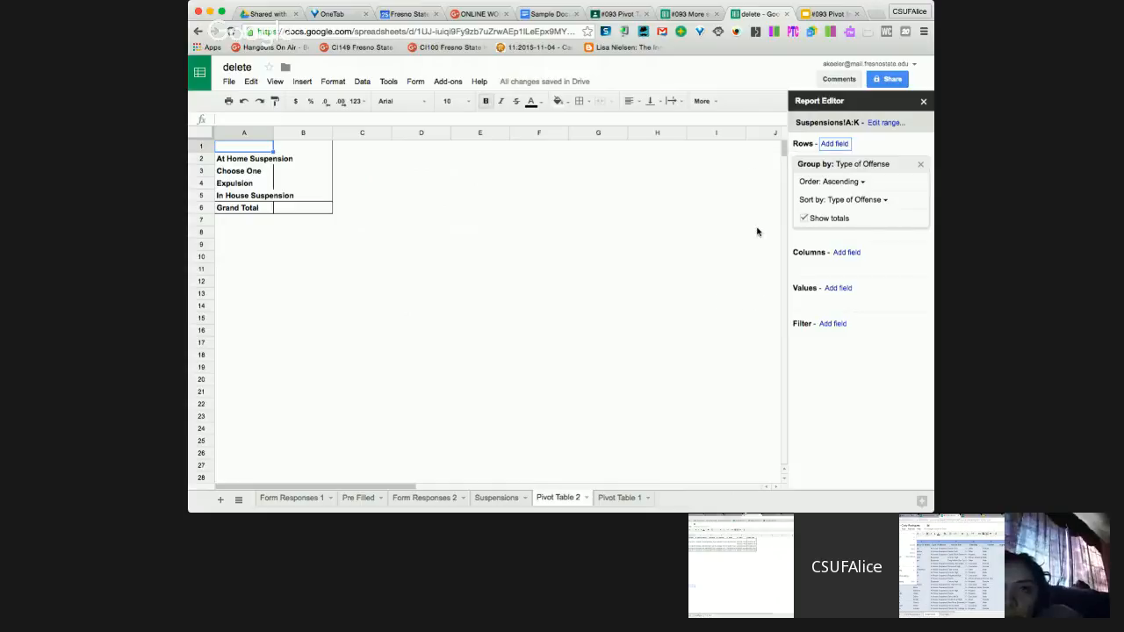
Step: Add Length of suspension as the values summarized by AVERAGE, and group the columns by Gender
click(838, 289)
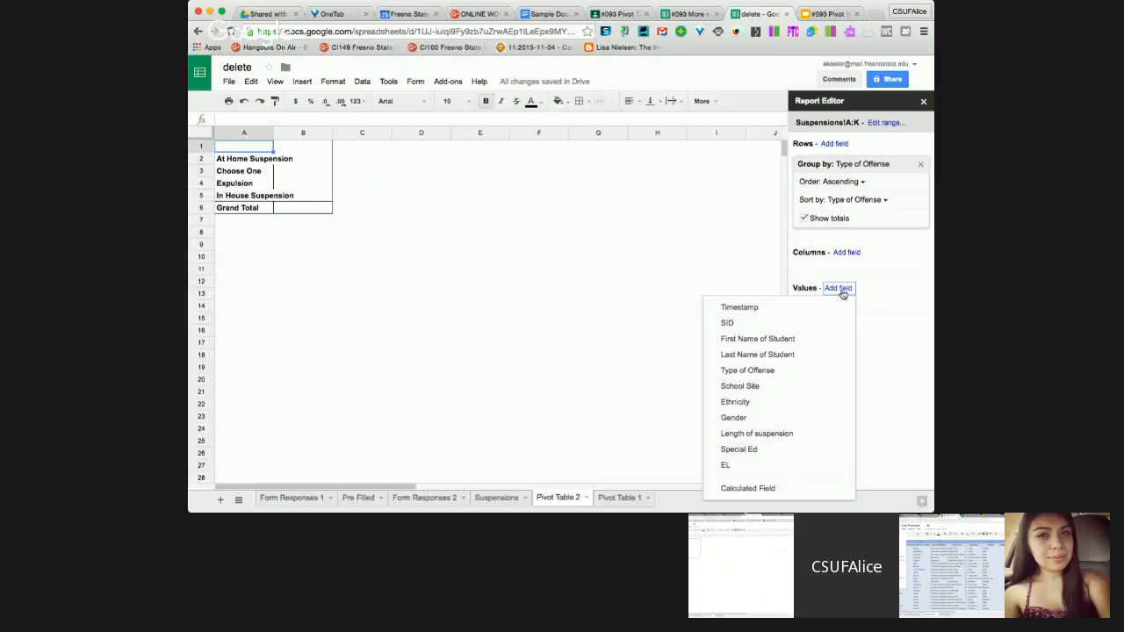
click(795, 433)
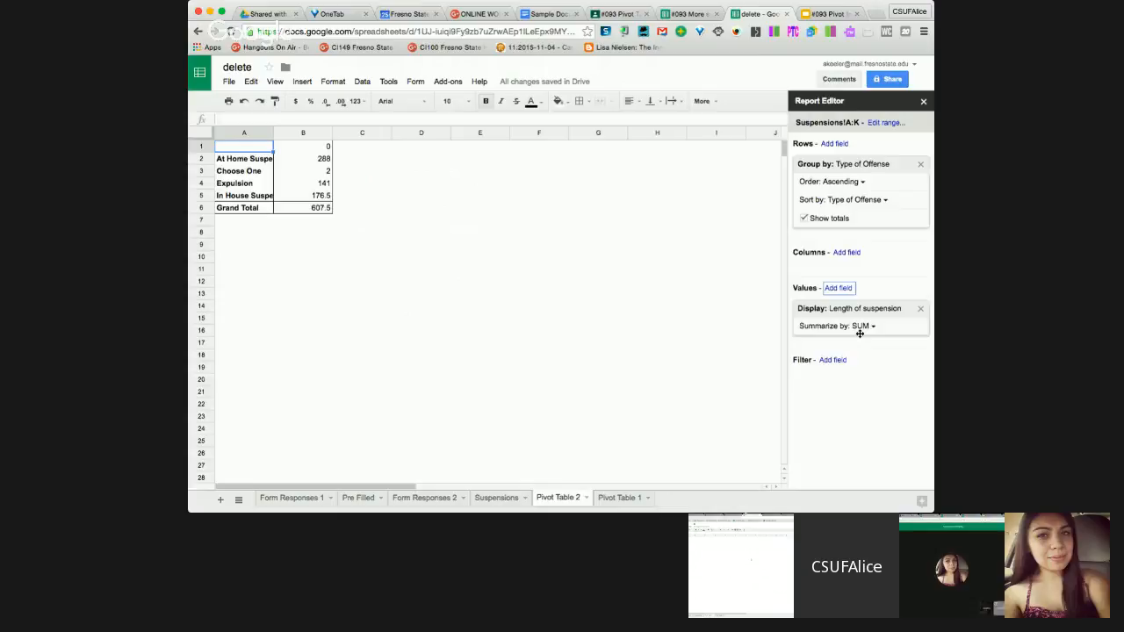
click(865, 328)
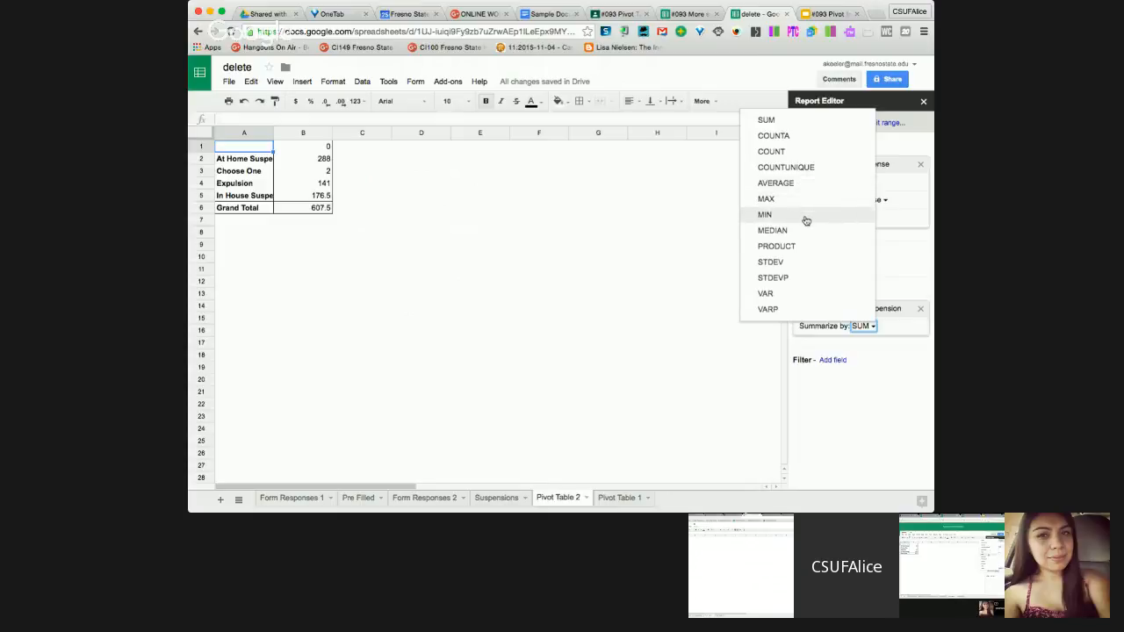
click(804, 187)
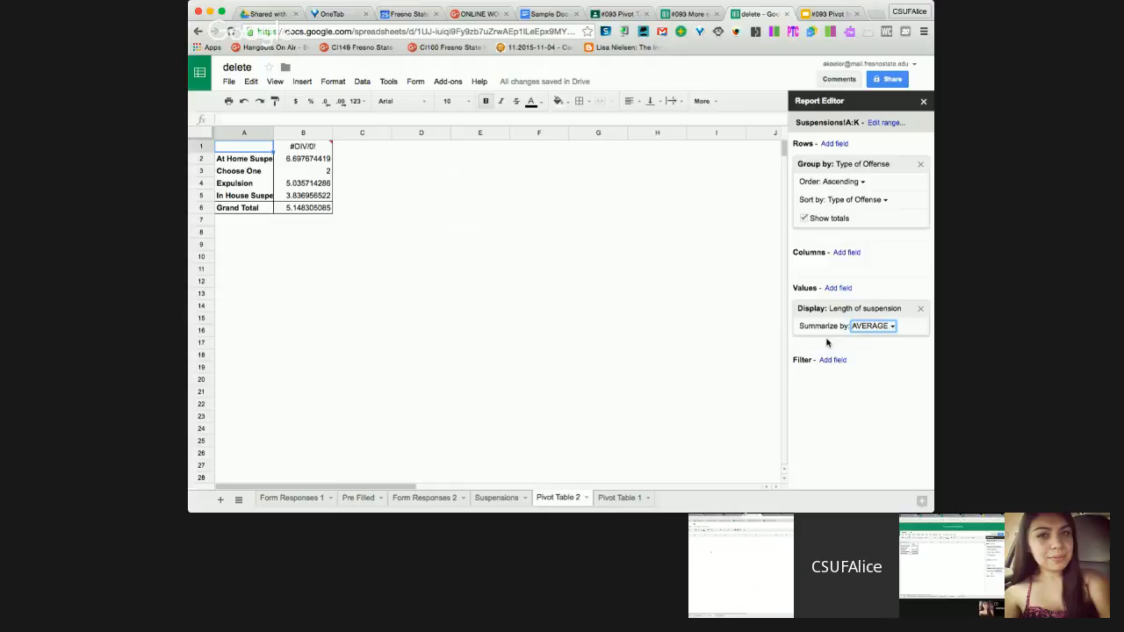
click(846, 252)
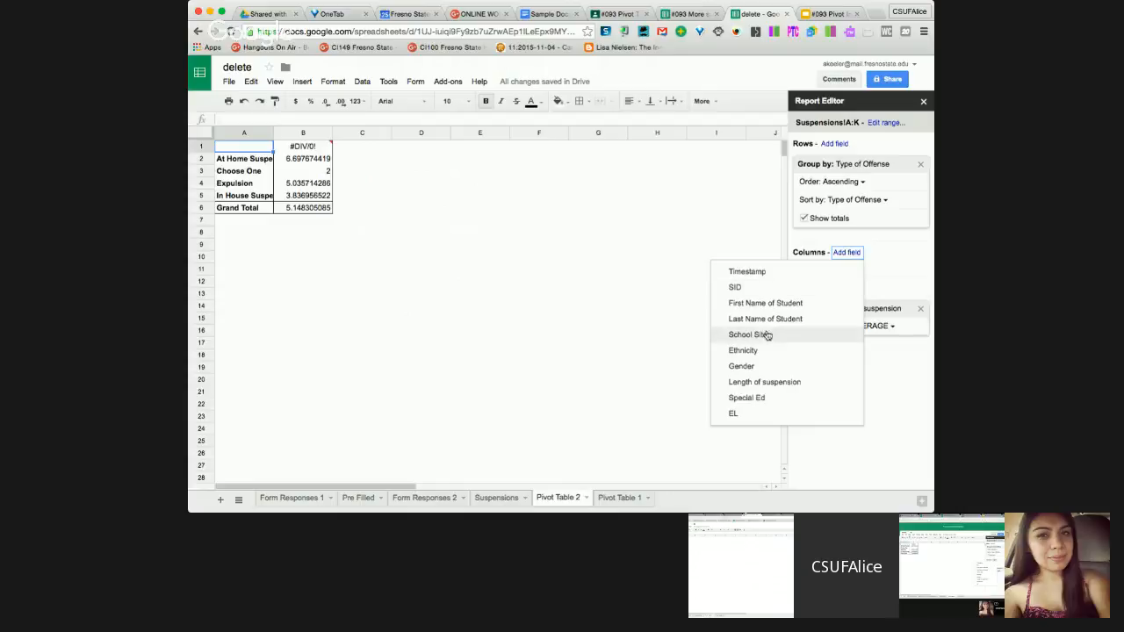
click(762, 366)
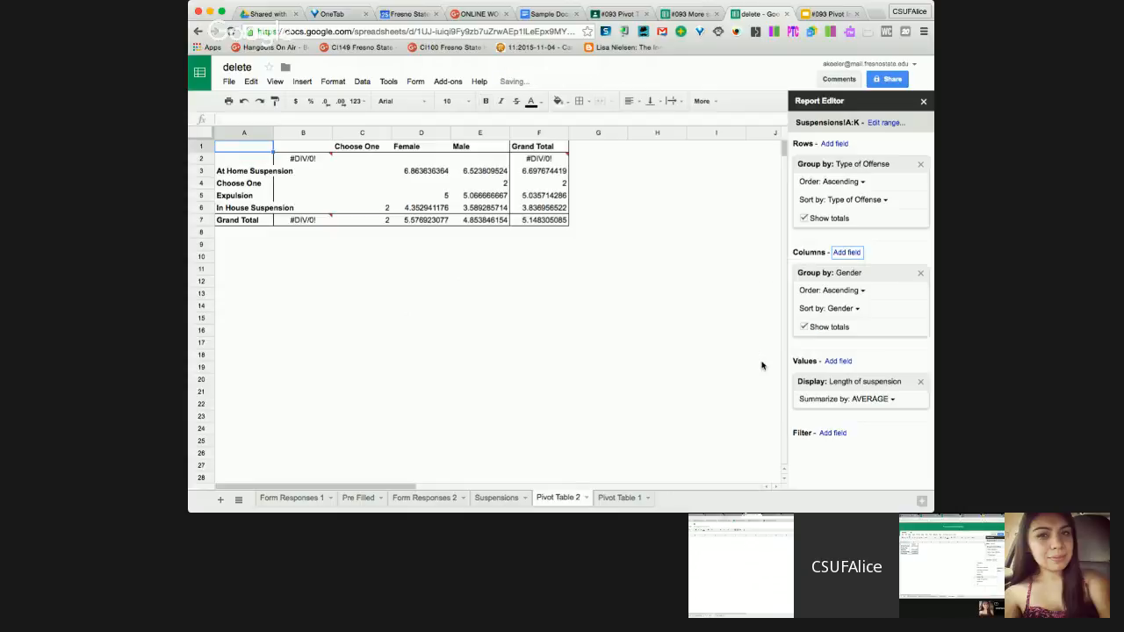
Step: Narrow columns B through E of the gender pivot table to equal widths and center-align their contents
click(291, 133)
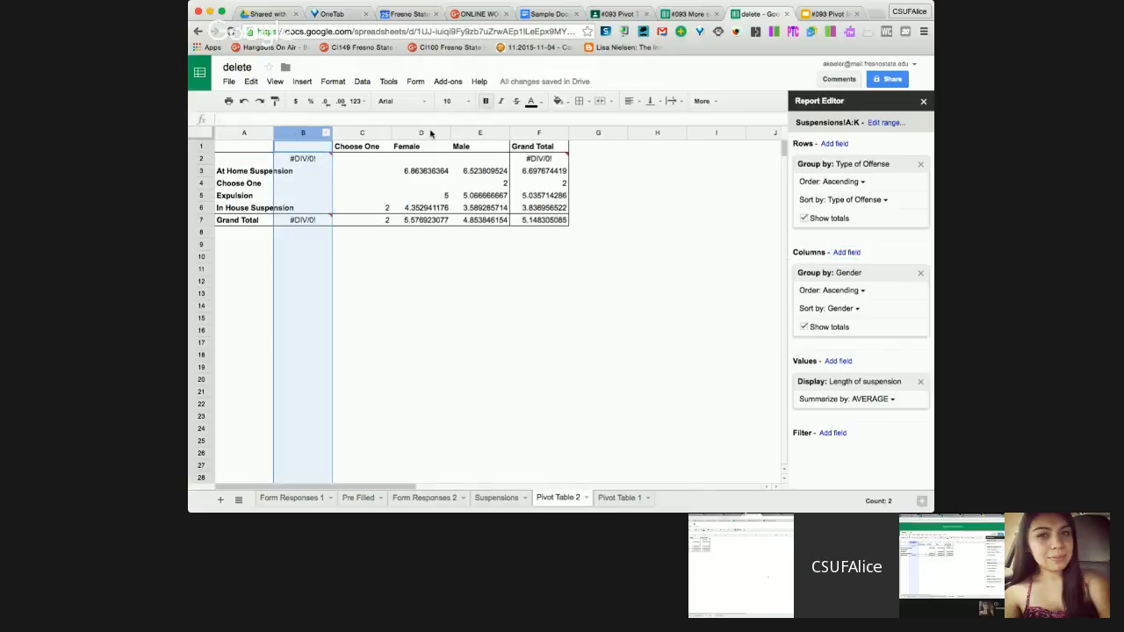
shift+click(487, 132)
drag(514, 137, 480, 134)
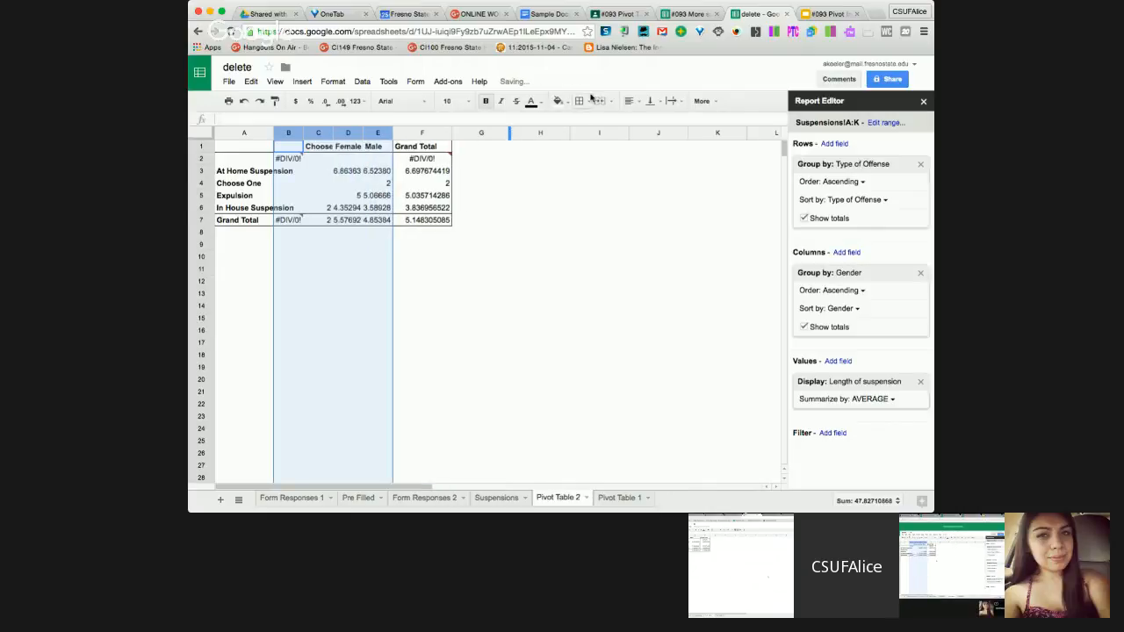
click(628, 101)
click(647, 120)
click(591, 260)
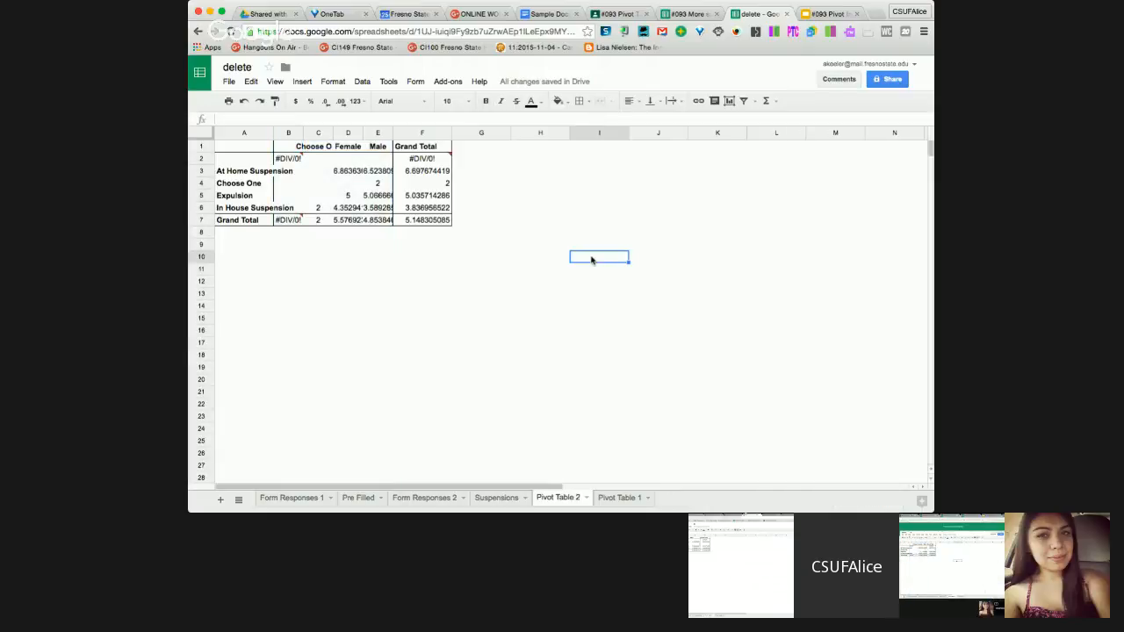
click(351, 174)
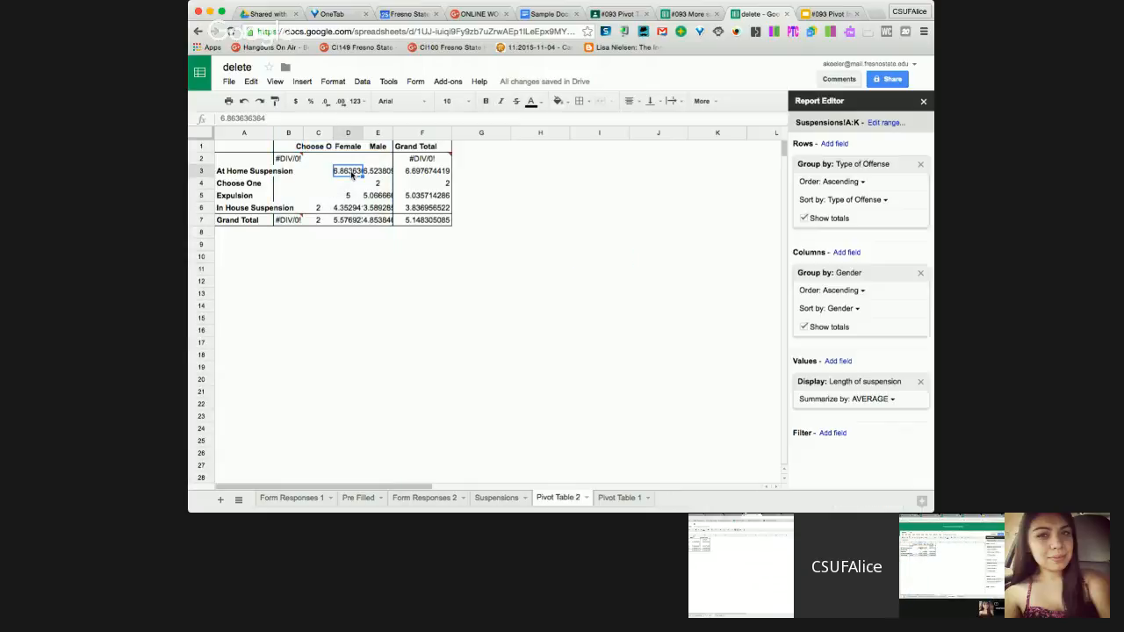
click(376, 174)
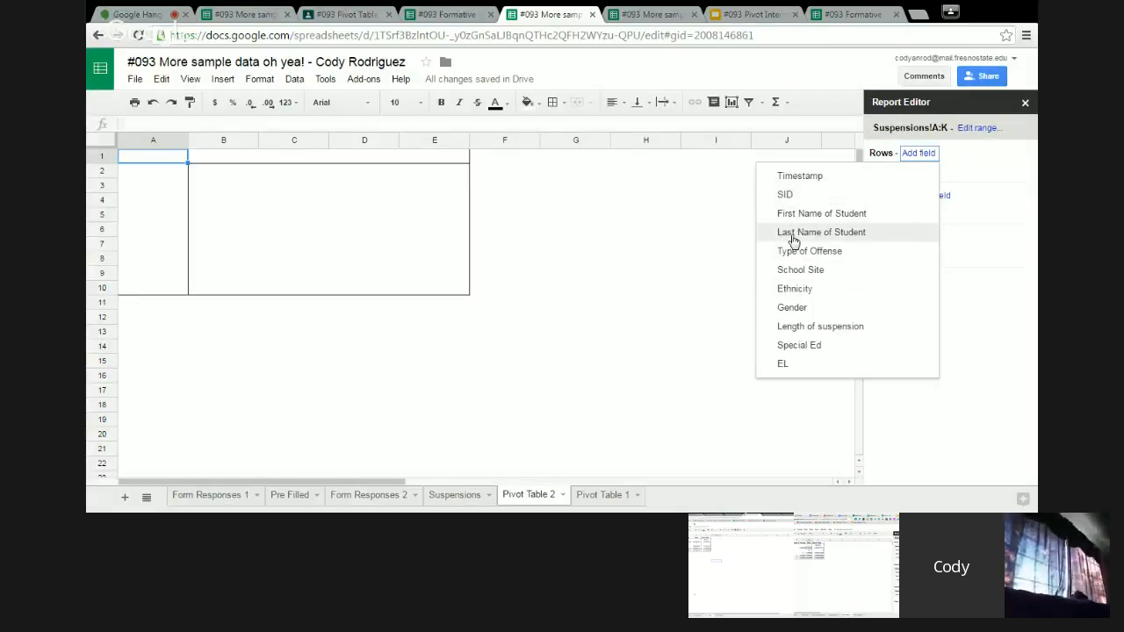
Step: In the student's "#093 More sample data oh yea!" spreadsheet, group Pivot Table 2's rows by School Site and add Length of suspension as the values
click(795, 270)
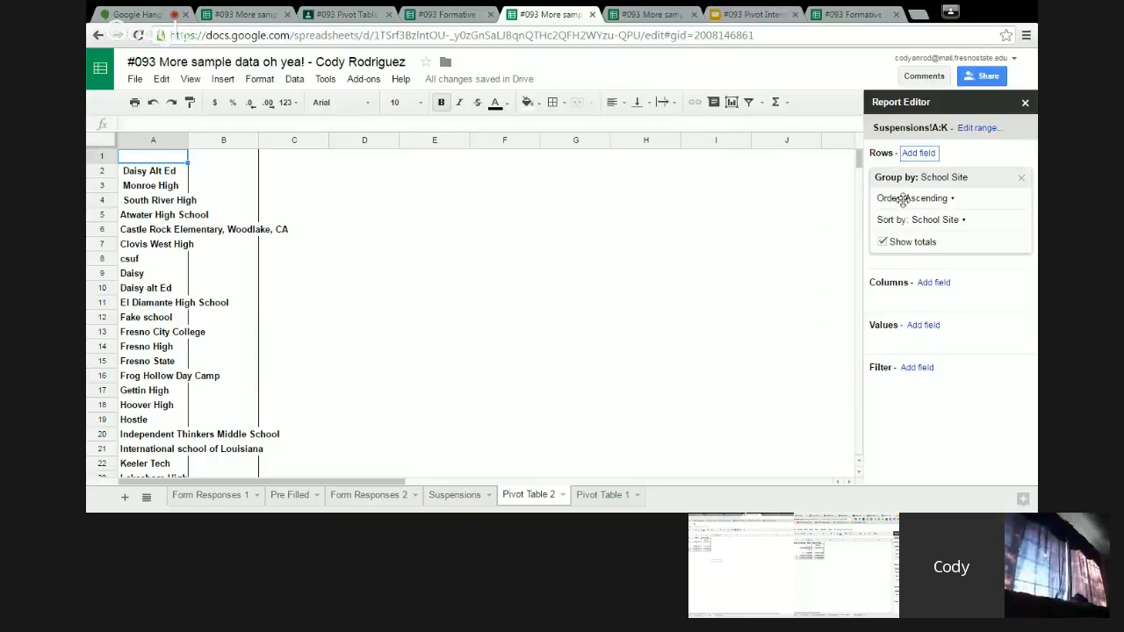
click(922, 327)
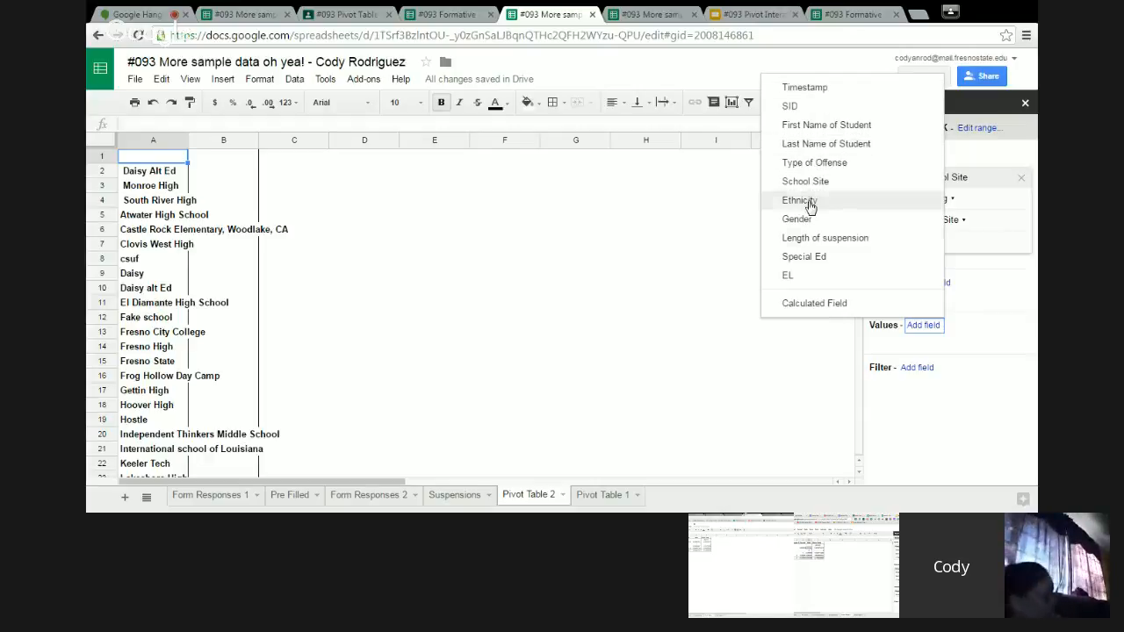
click(807, 243)
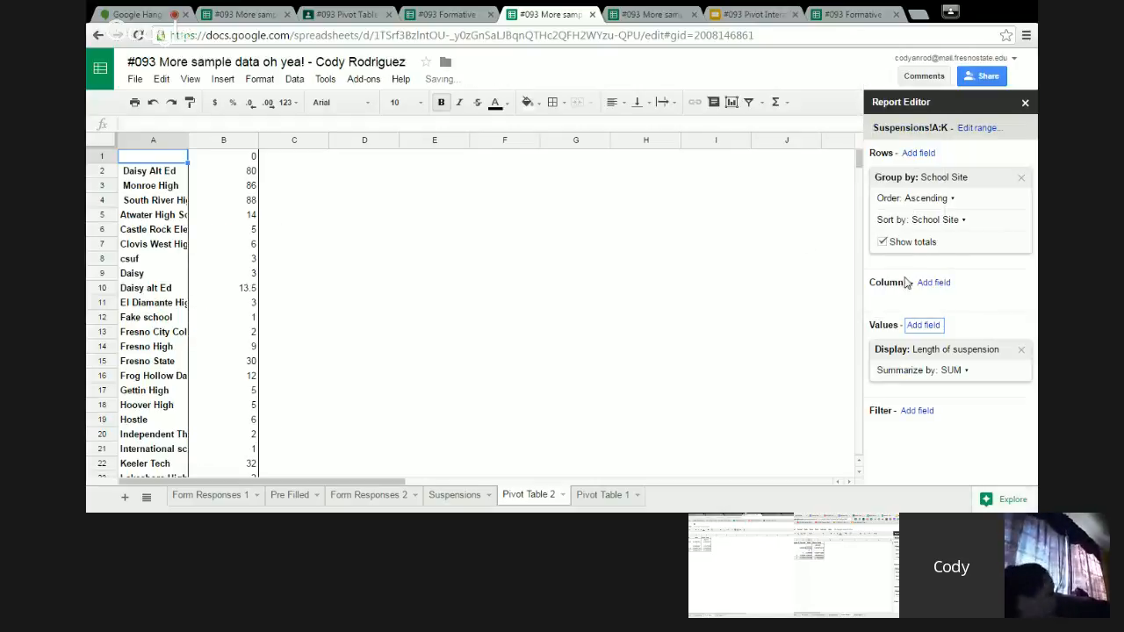
Step: Summarize Length of suspension by AVERAGE and group the pivot table's columns by Special Ed
click(961, 371)
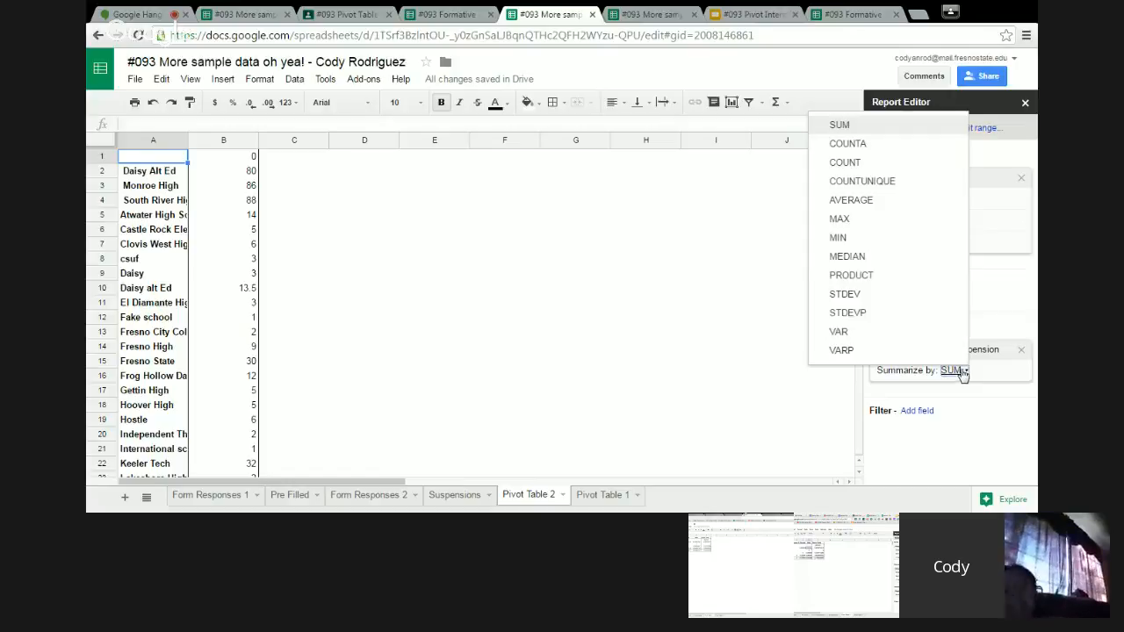
click(878, 204)
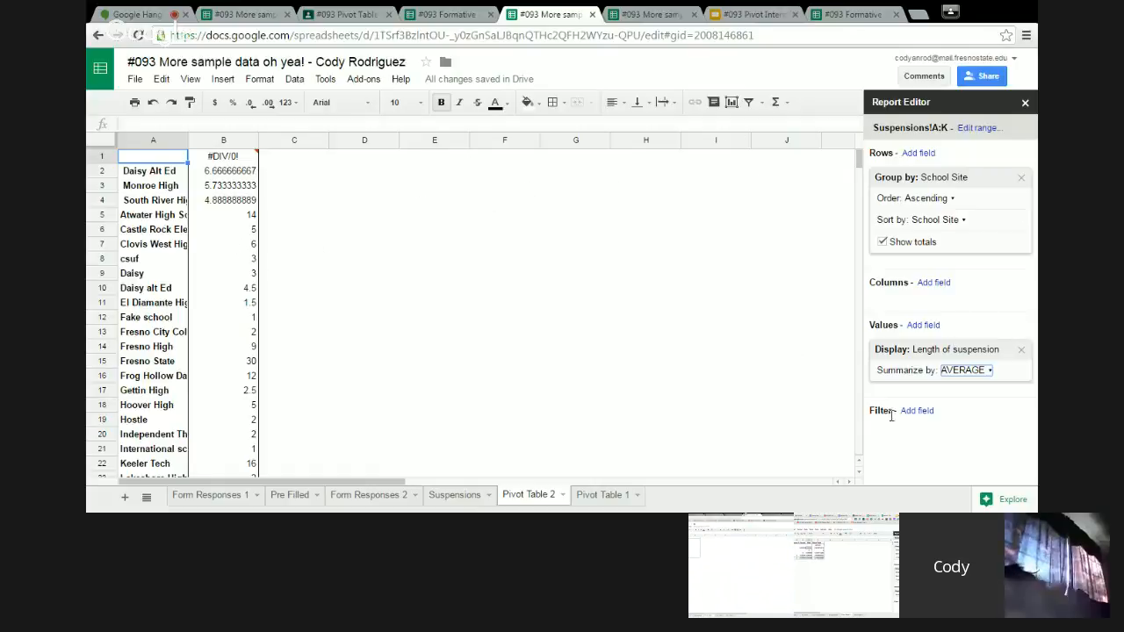
click(934, 283)
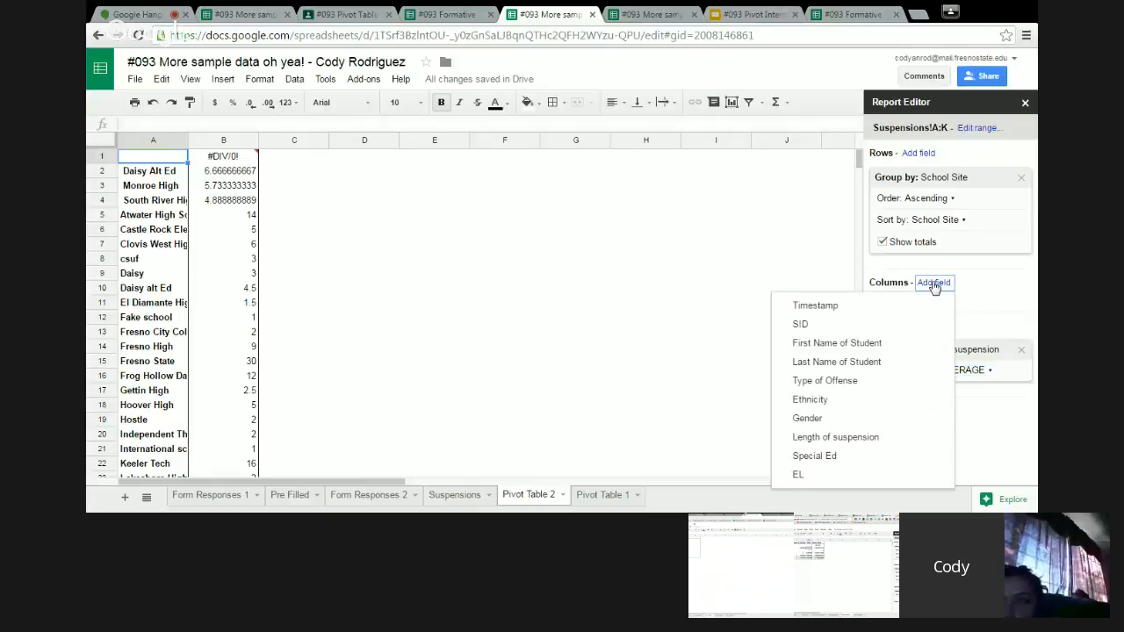
click(807, 458)
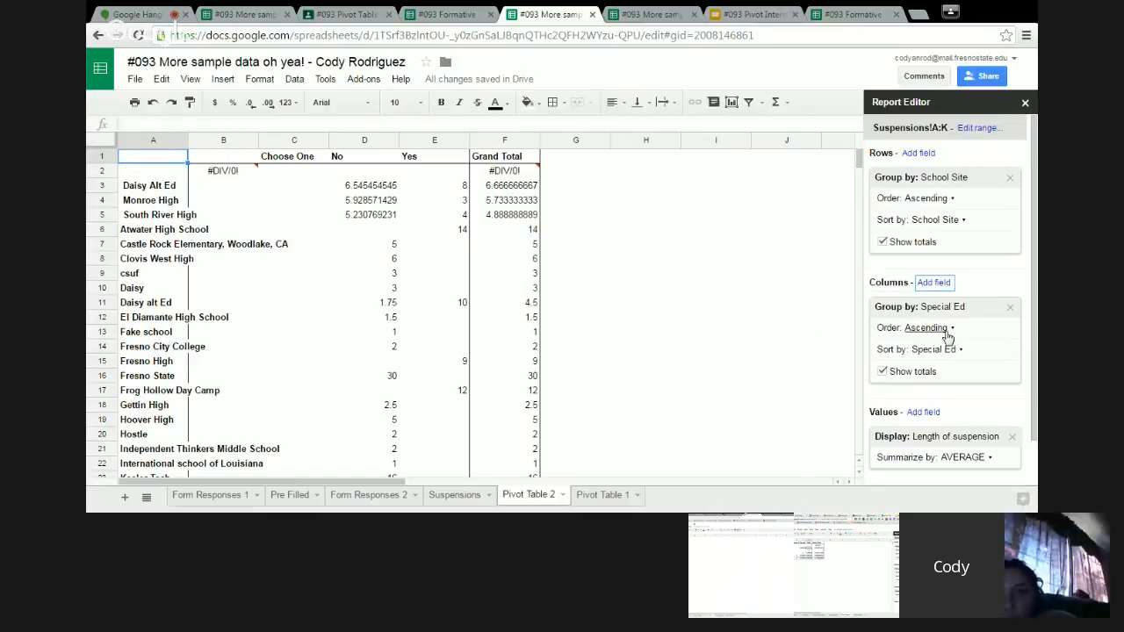
Step: Narrow column B slightly and center-align the contents of columns B through F
click(163, 141)
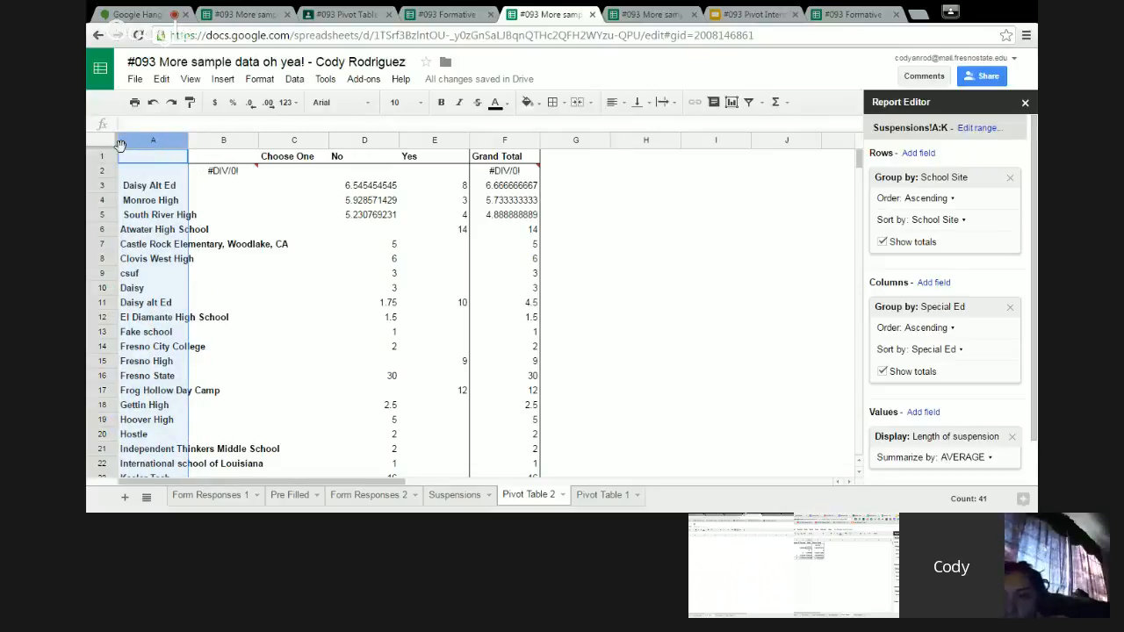
click(216, 141)
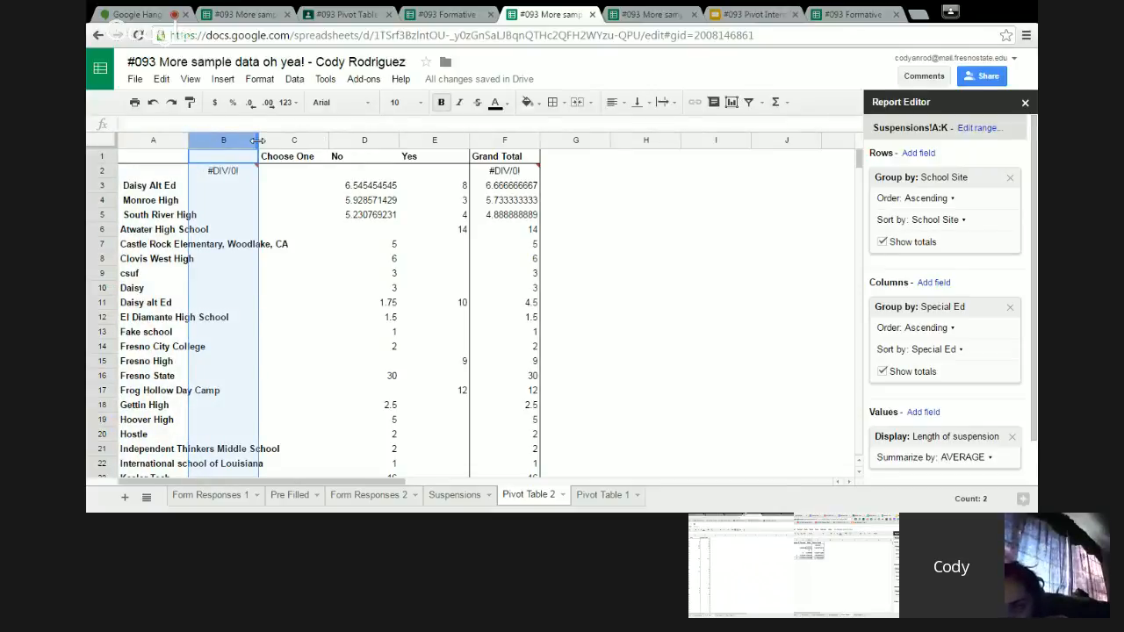
drag(257, 140, 240, 141)
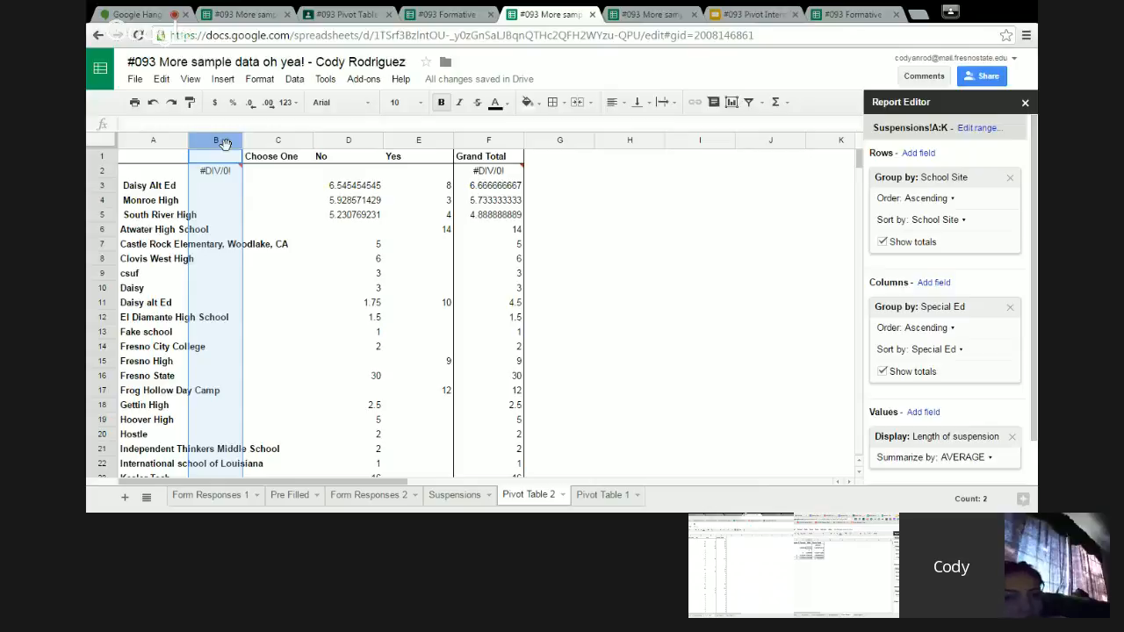
shift+click(475, 140)
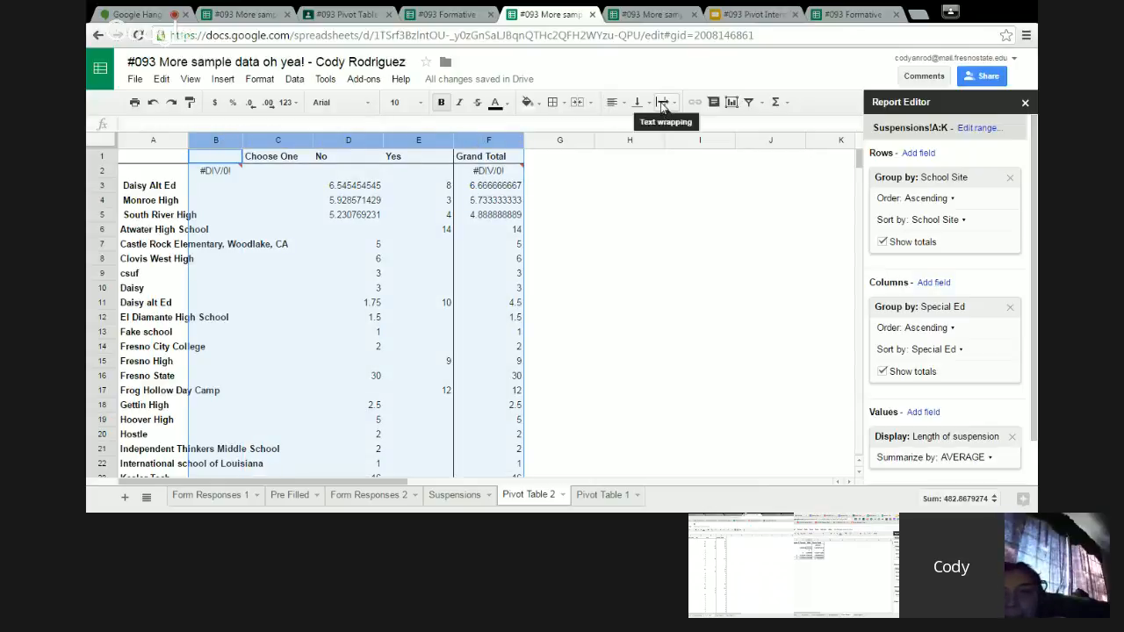
click(612, 102)
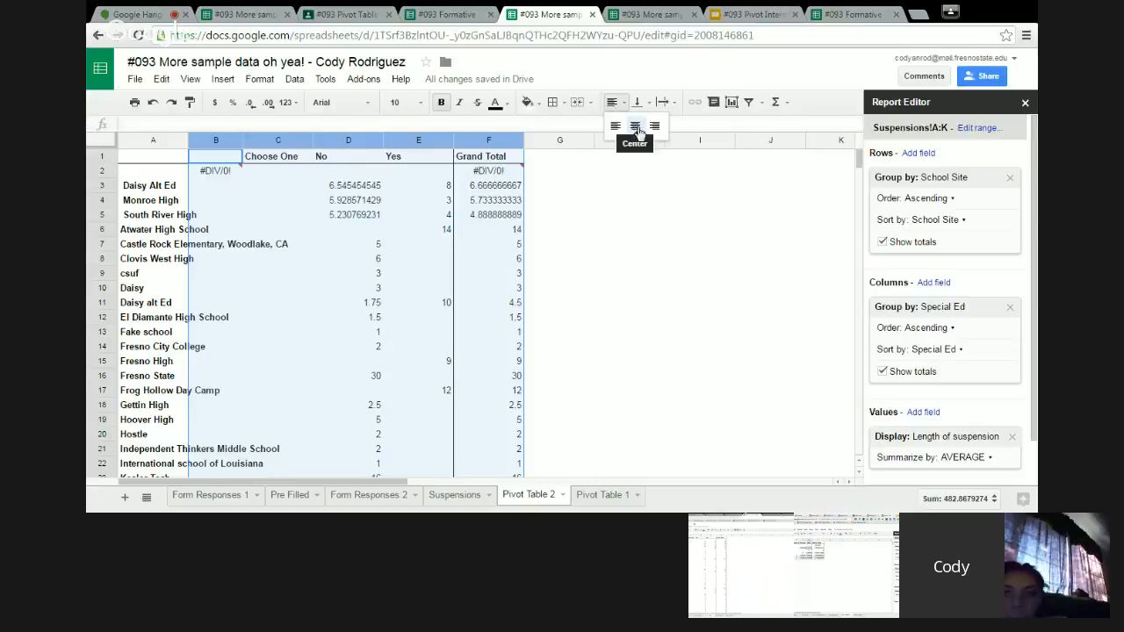
click(635, 127)
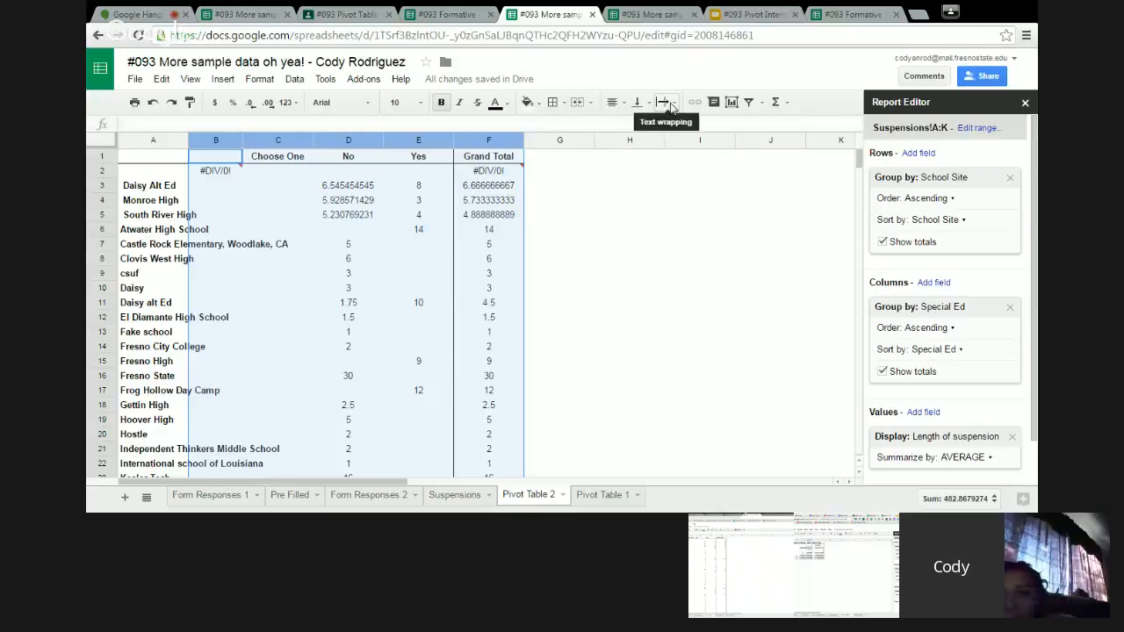
Step: Wrap the text in columns B through F of the pivot table and make those columns narrower
click(667, 107)
click(686, 126)
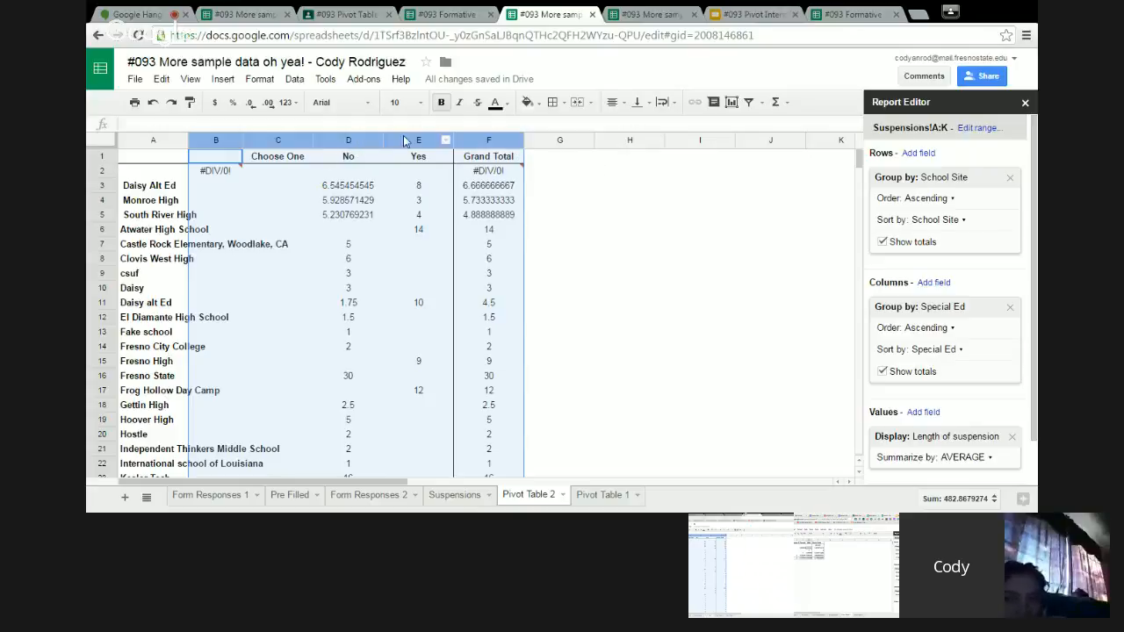
drag(381, 140, 372, 138)
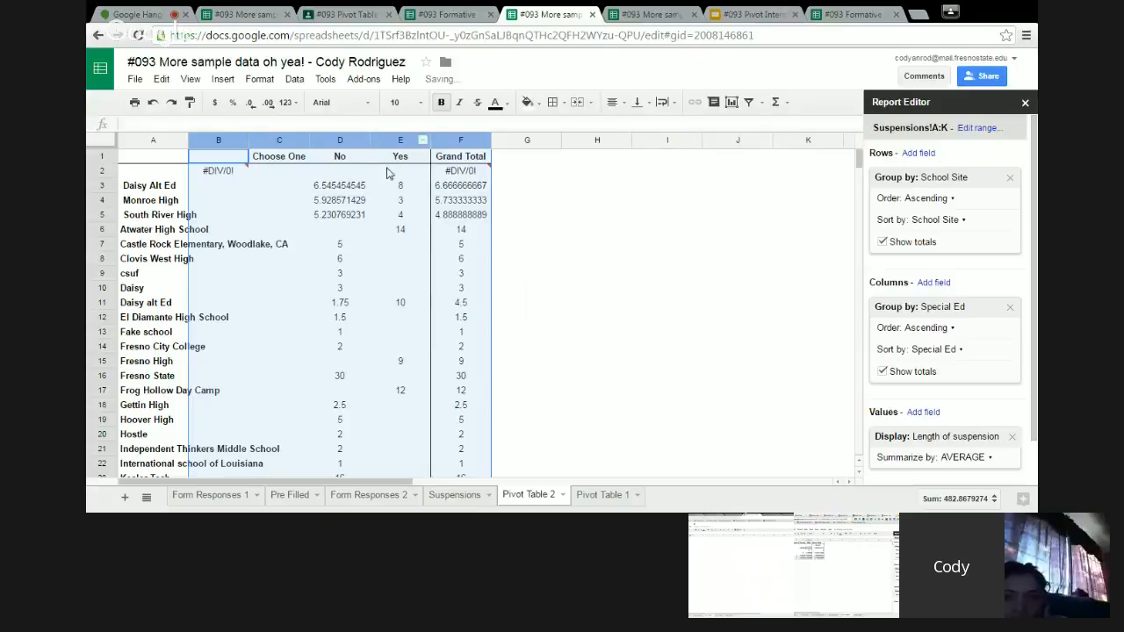
click(665, 217)
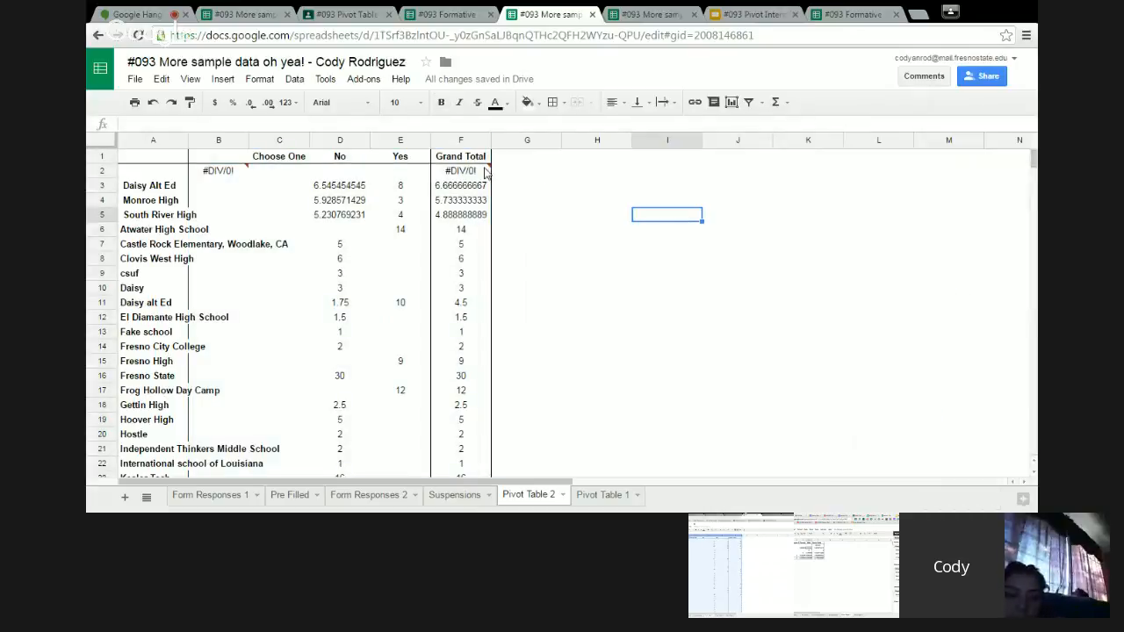
Step: Format the entire Pivot Table 2 sheet with the Number format, showing two decimals
click(207, 141)
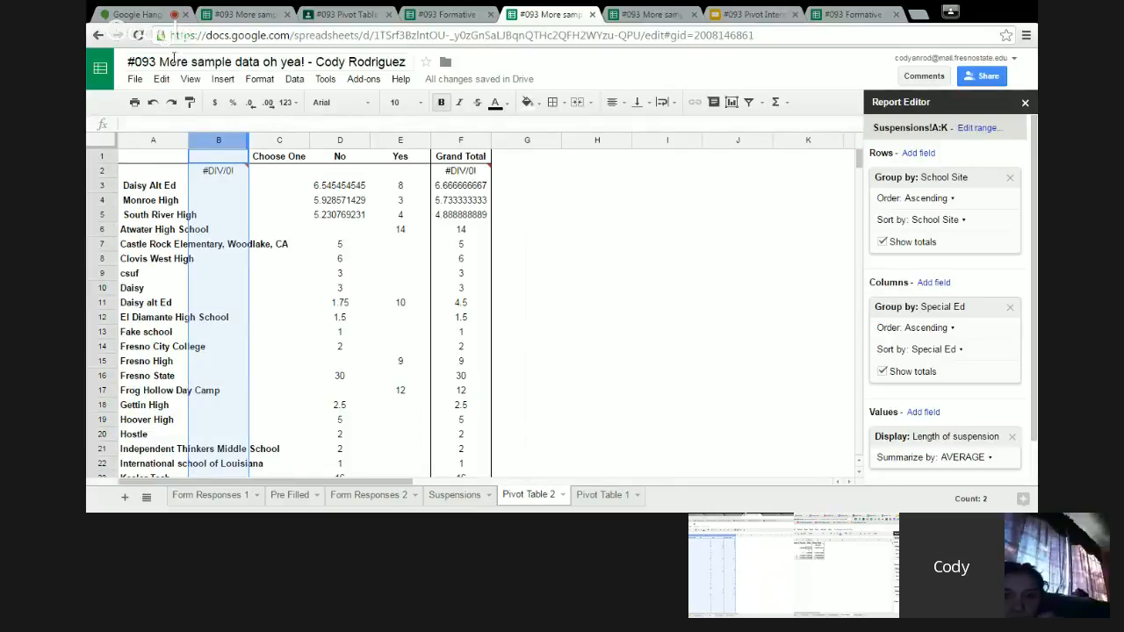
click(105, 142)
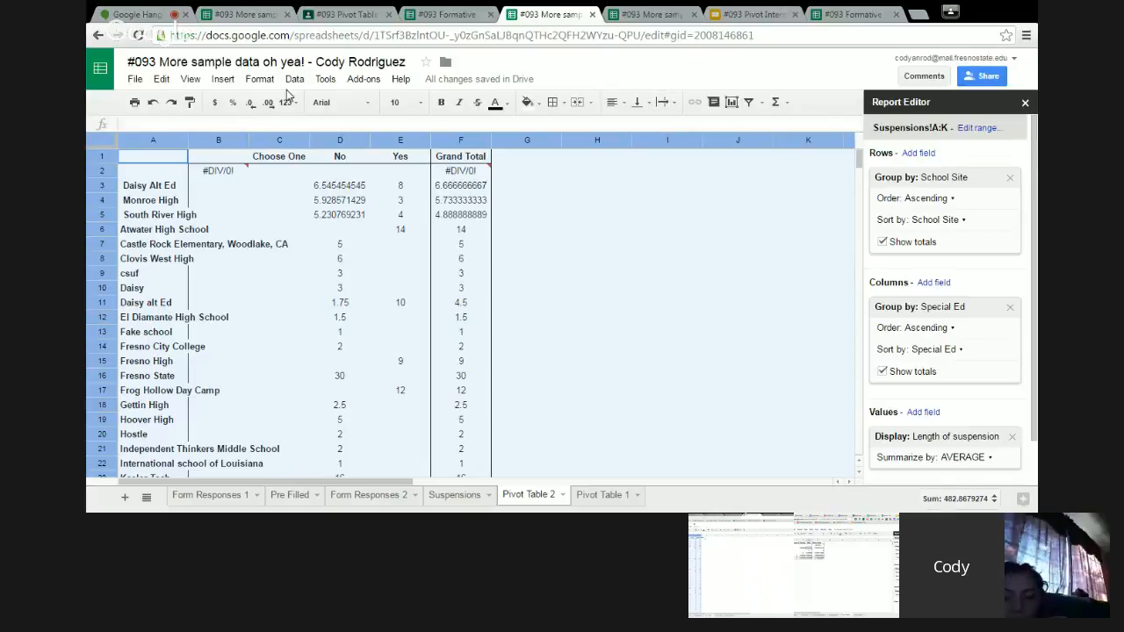
click(262, 79)
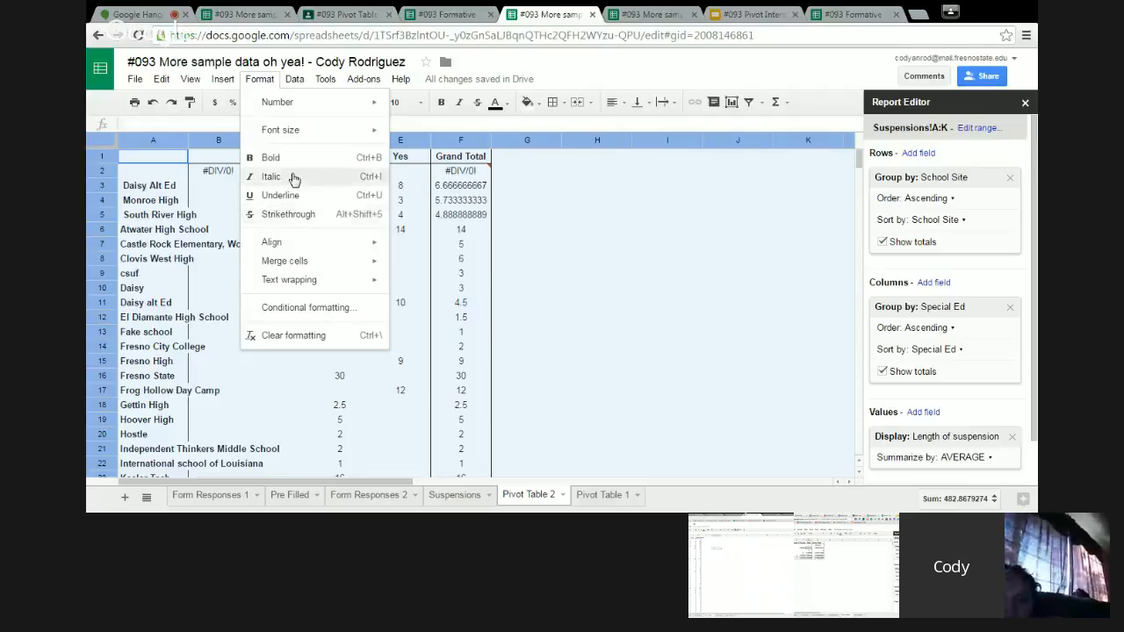
mouse_move(321, 102)
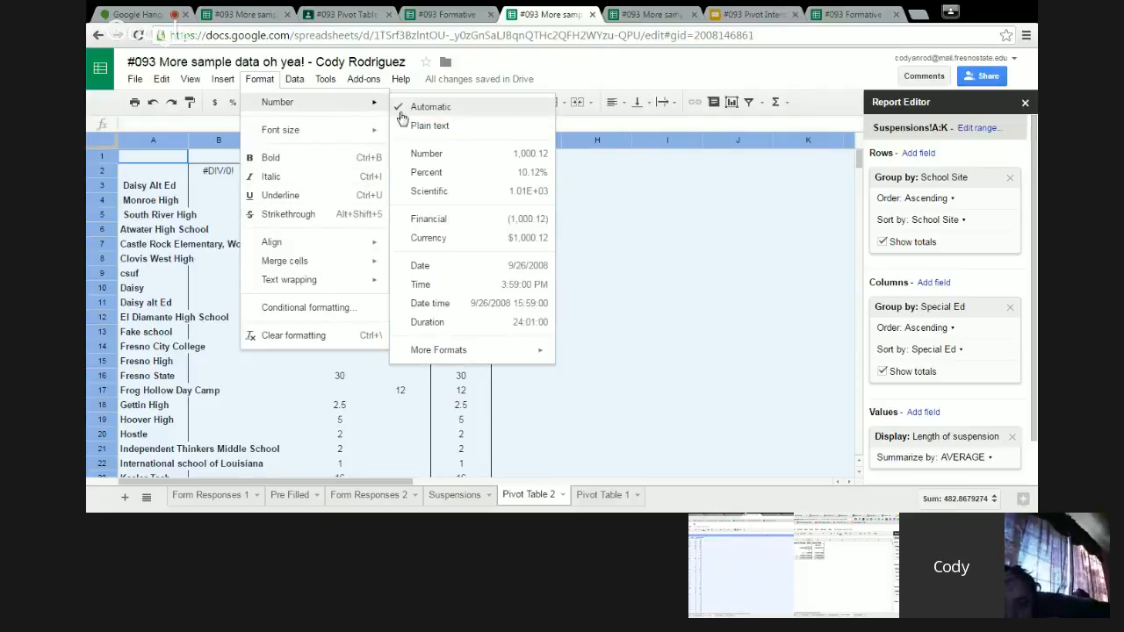
click(437, 163)
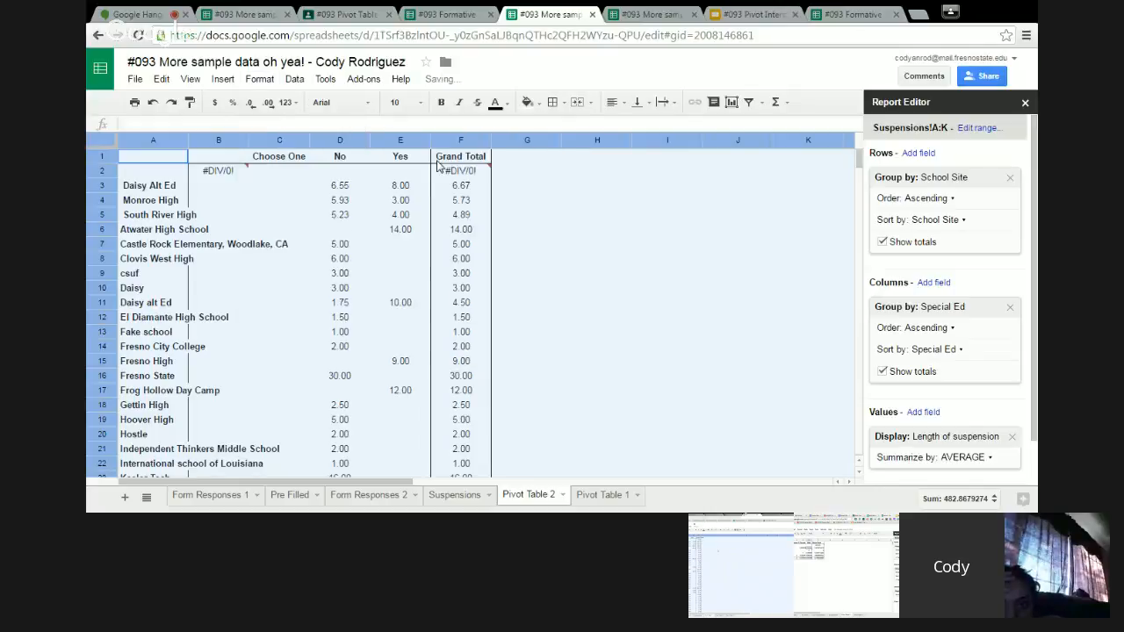
click(505, 176)
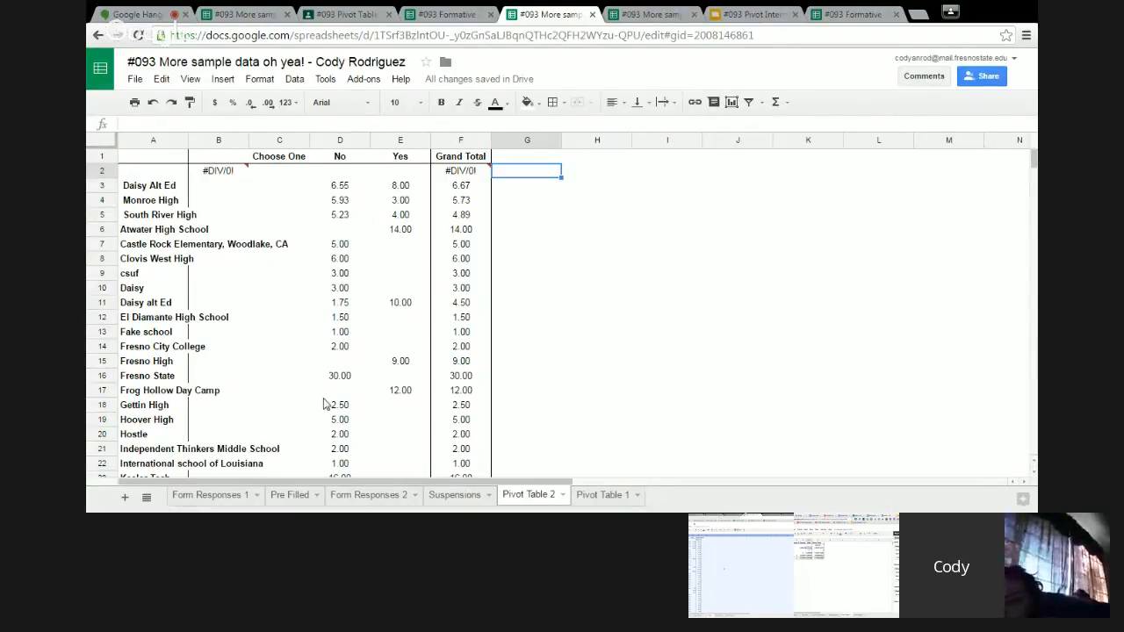
click(159, 305)
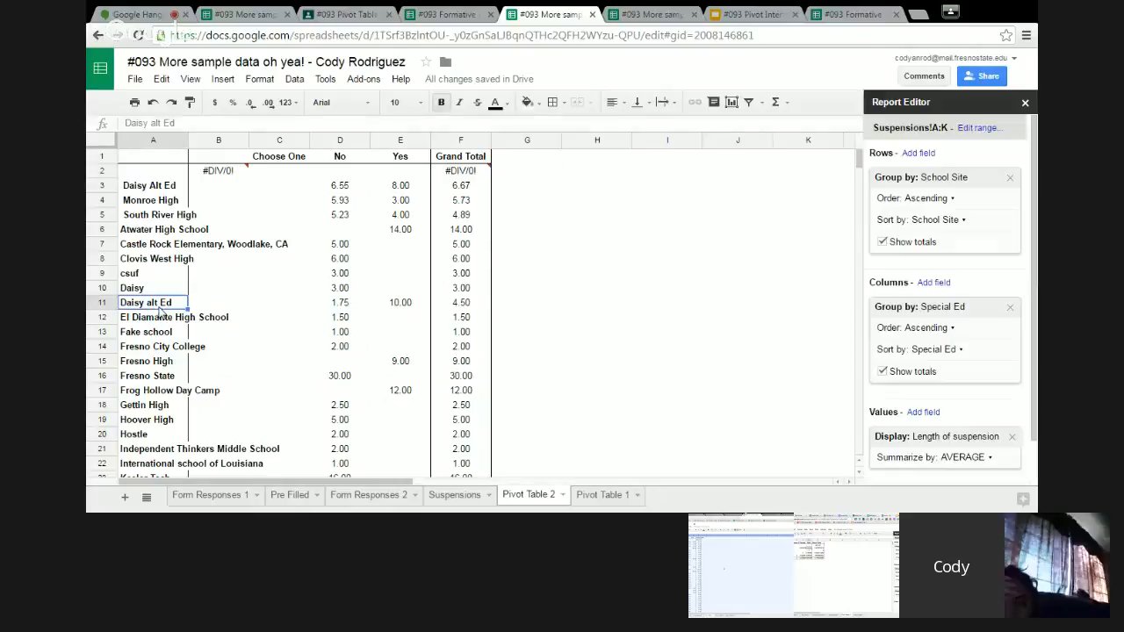
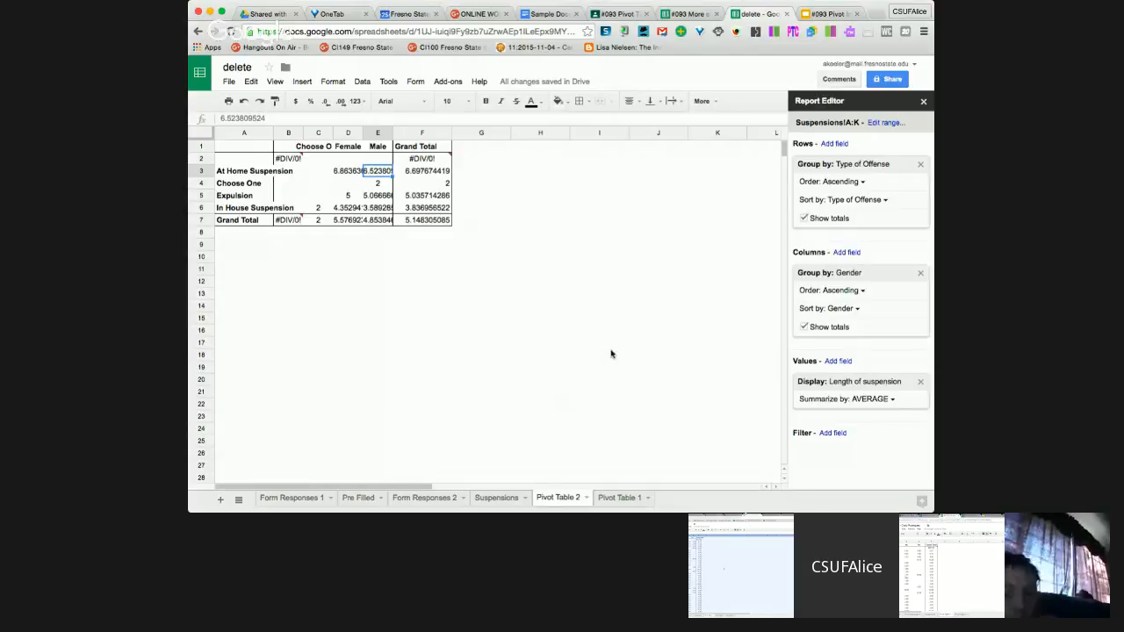
Step: Add a Special Ed filter to the suspension pivot table that includes only the Yes records
click(281, 331)
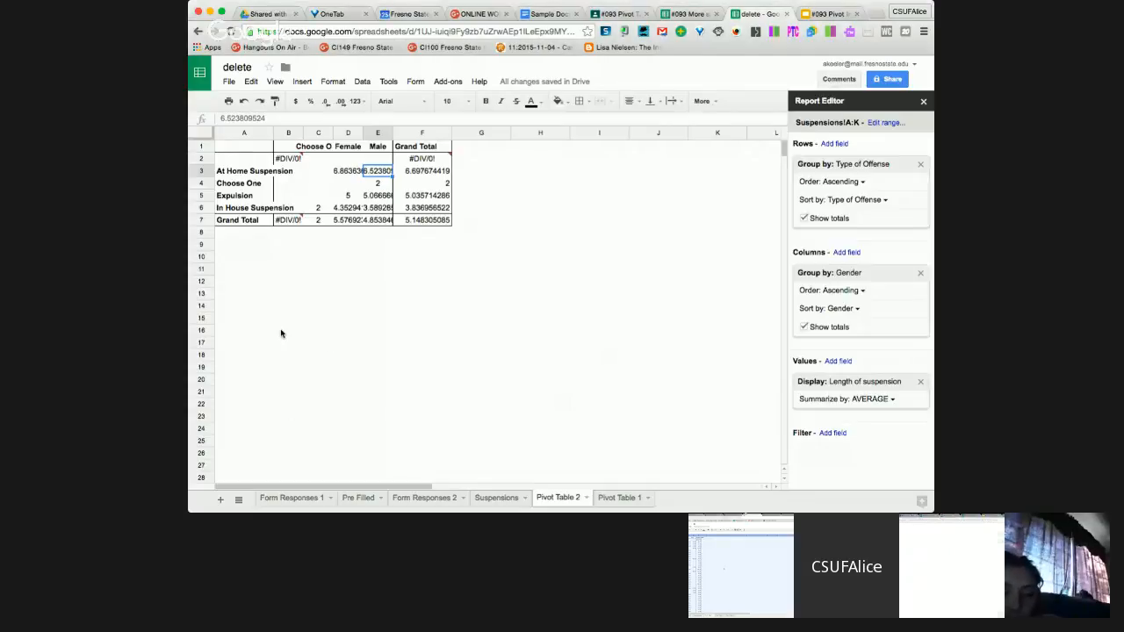
click(832, 433)
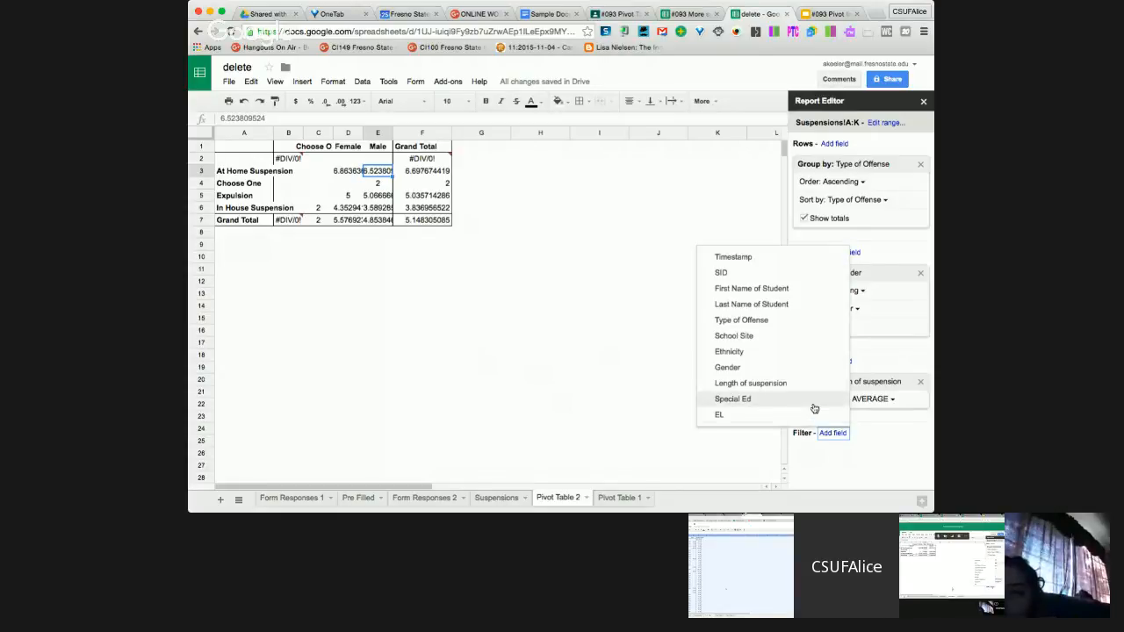
click(813, 400)
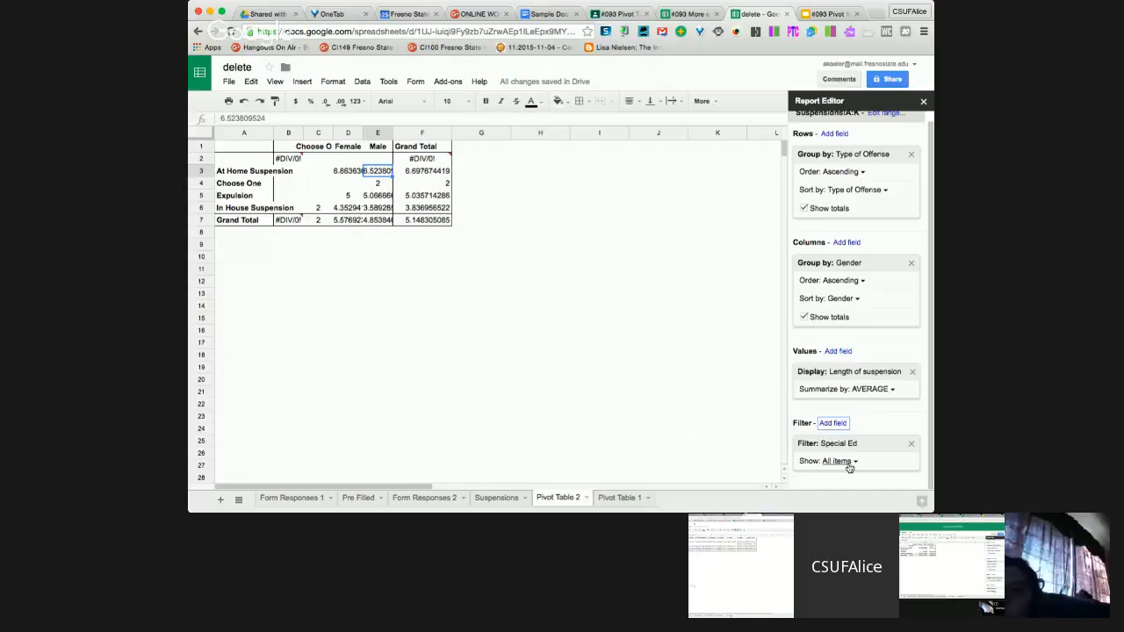
click(848, 466)
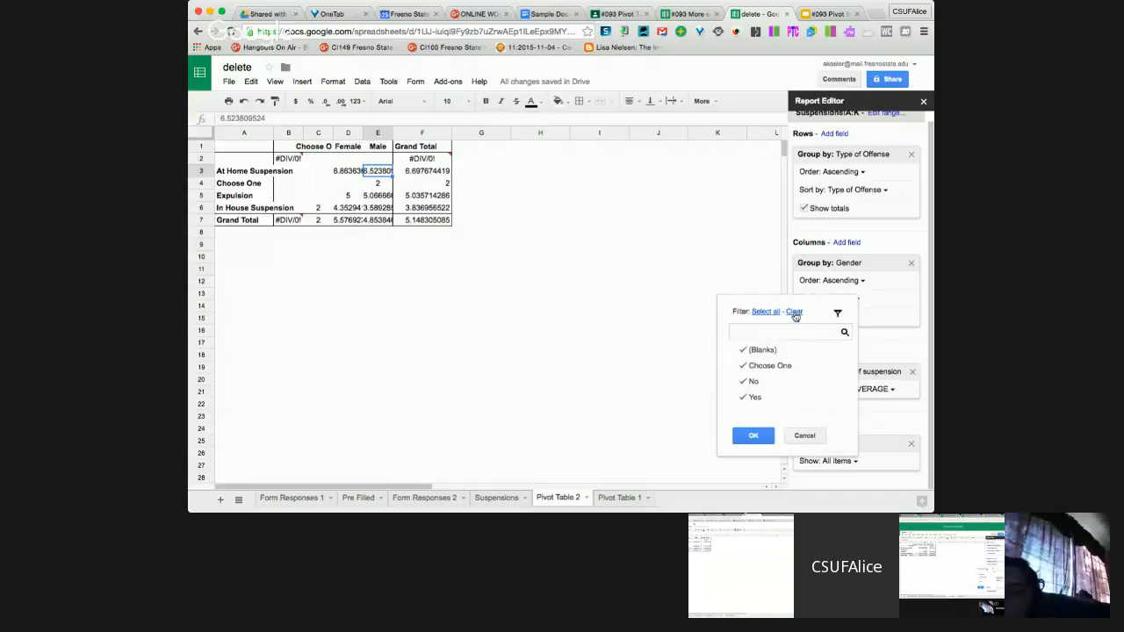
click(793, 314)
click(757, 397)
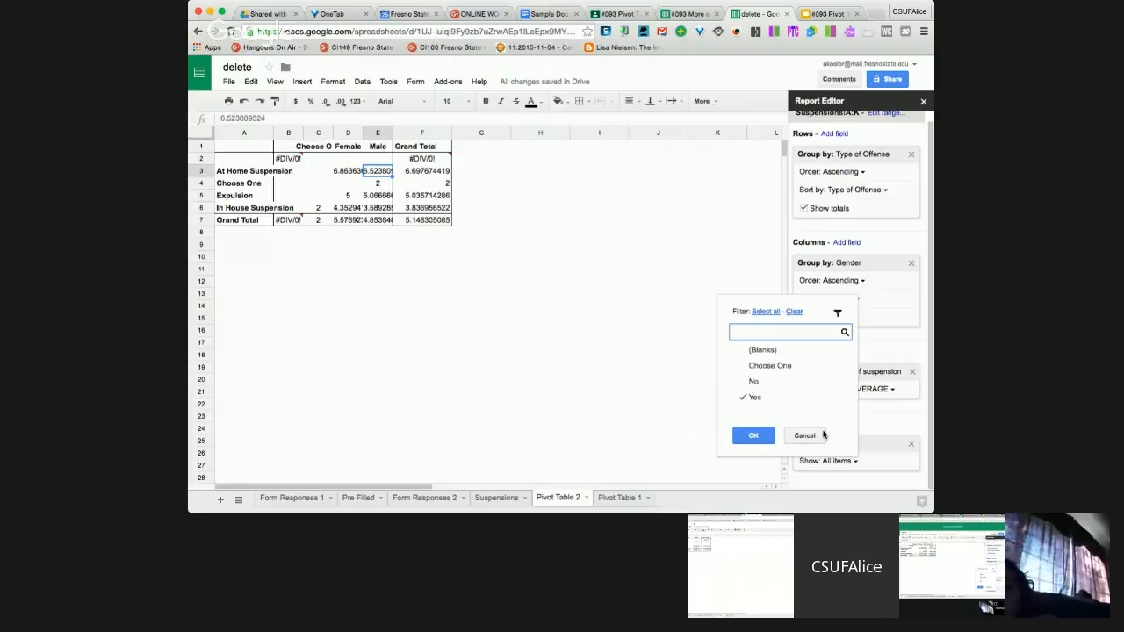
click(753, 435)
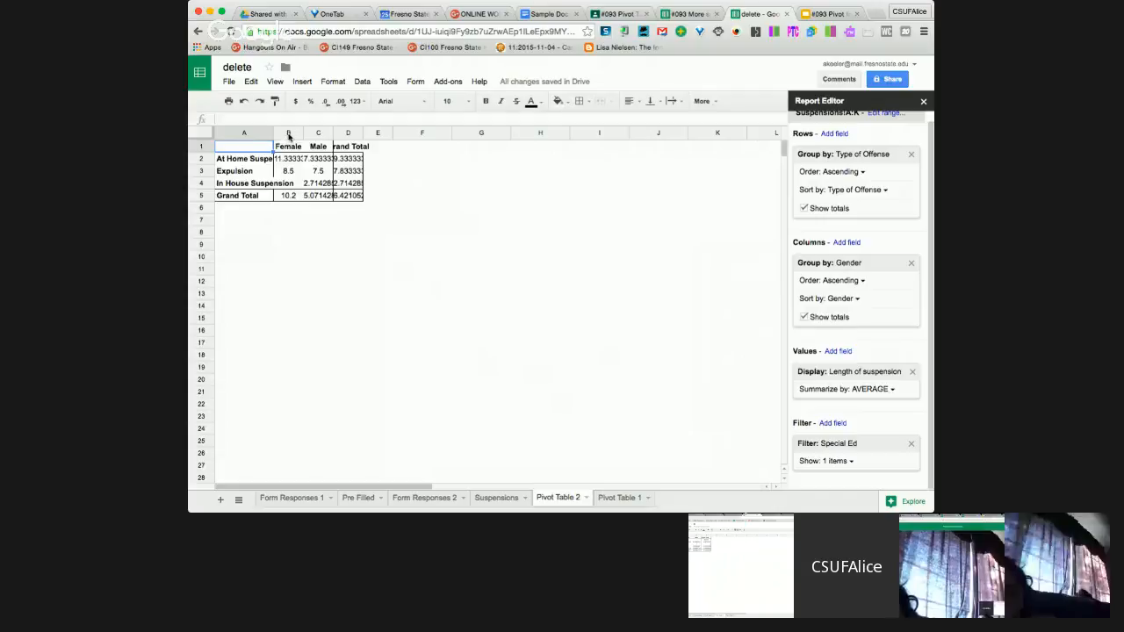
Step: Apply the Number format to the Female, Male and Grand Total columns of the pivot table
drag(288, 134, 351, 134)
click(355, 101)
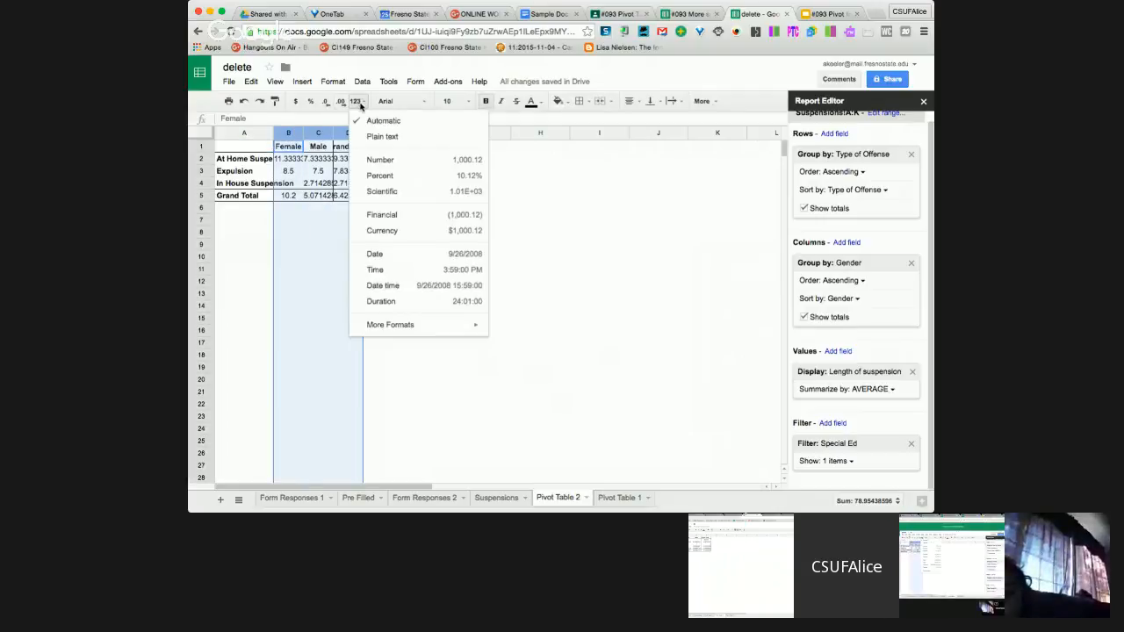
click(380, 158)
click(474, 310)
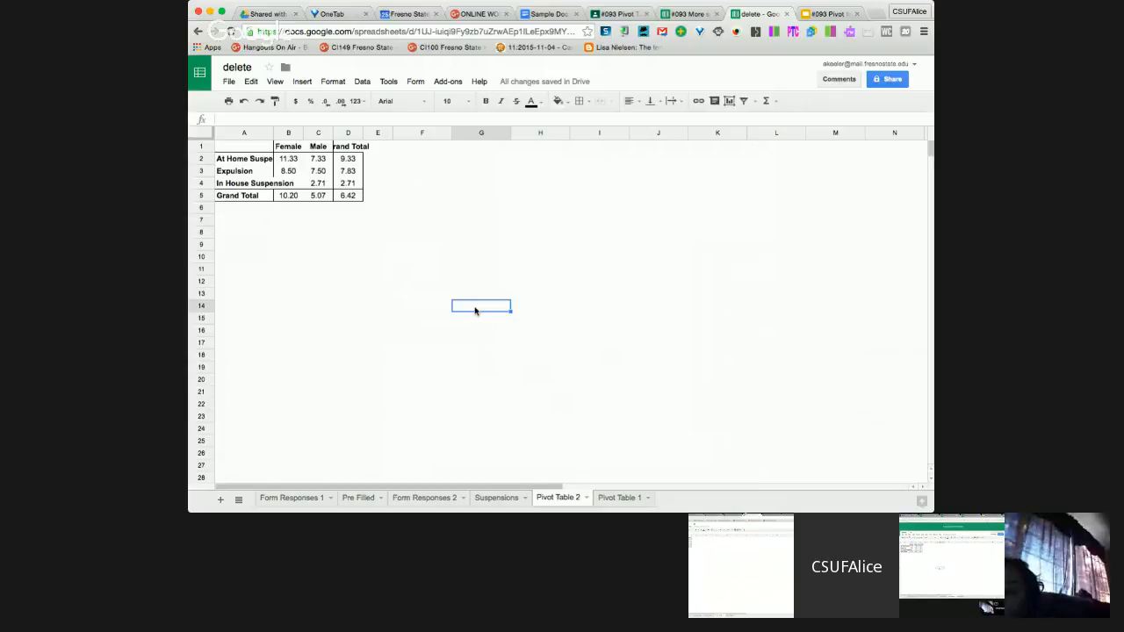
Step: Change the pivot table's Special Ed filter to include only No instead of Yes
click(347, 184)
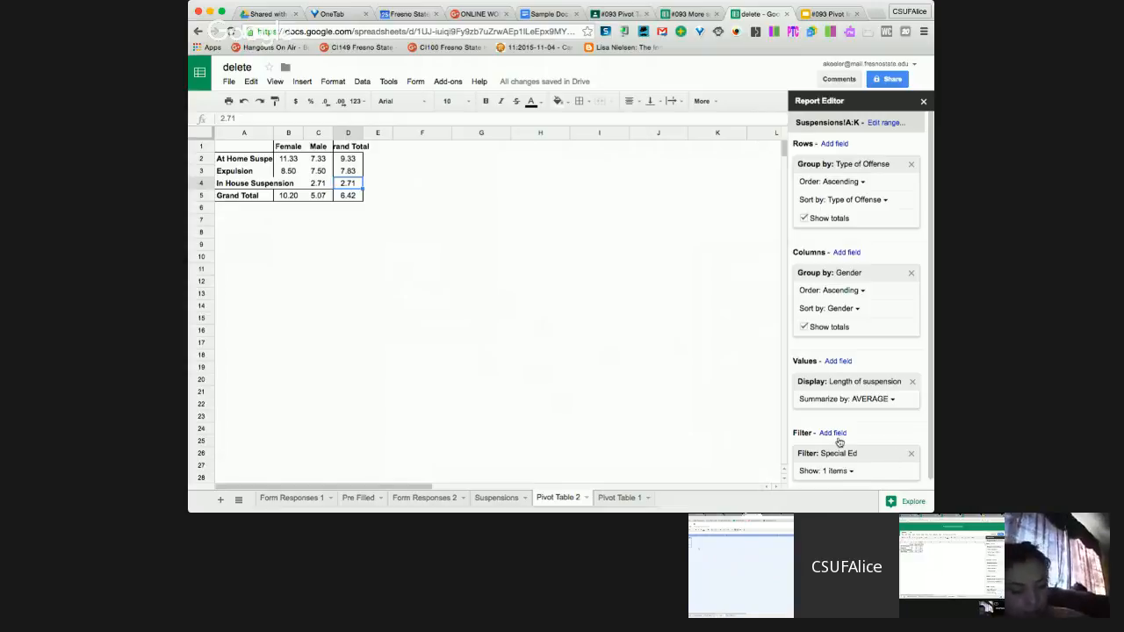
click(847, 474)
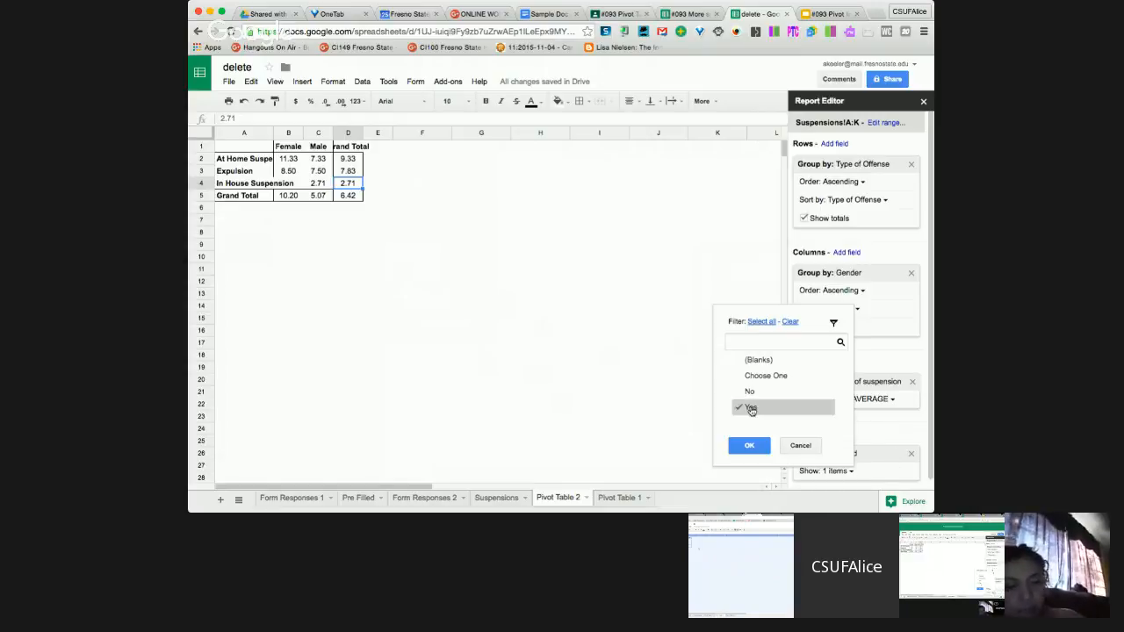
click(751, 392)
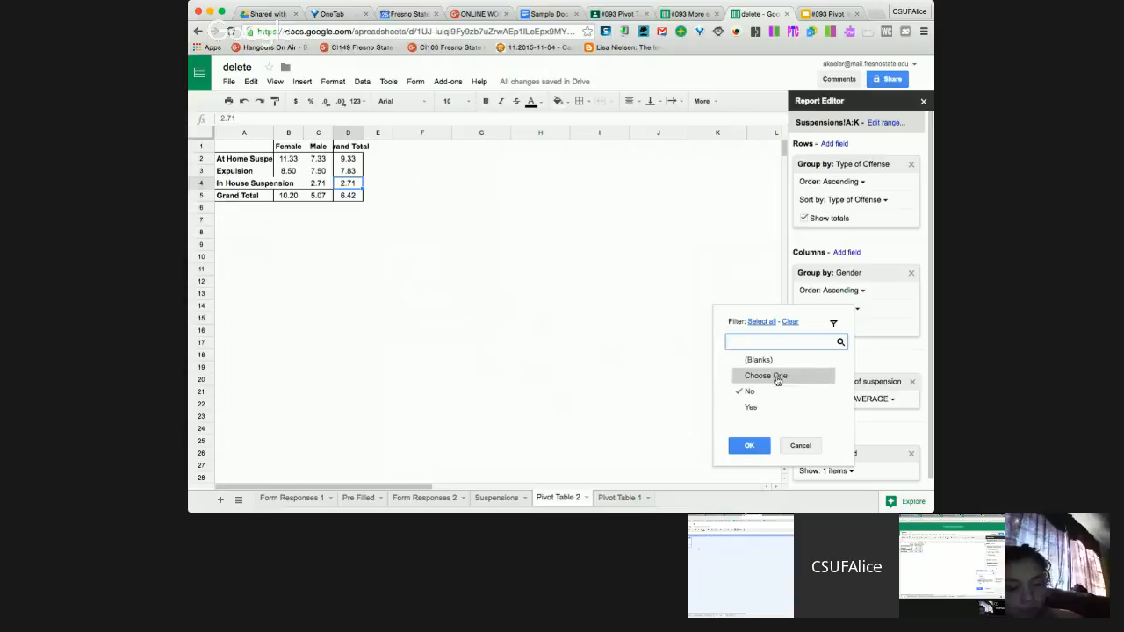
click(749, 445)
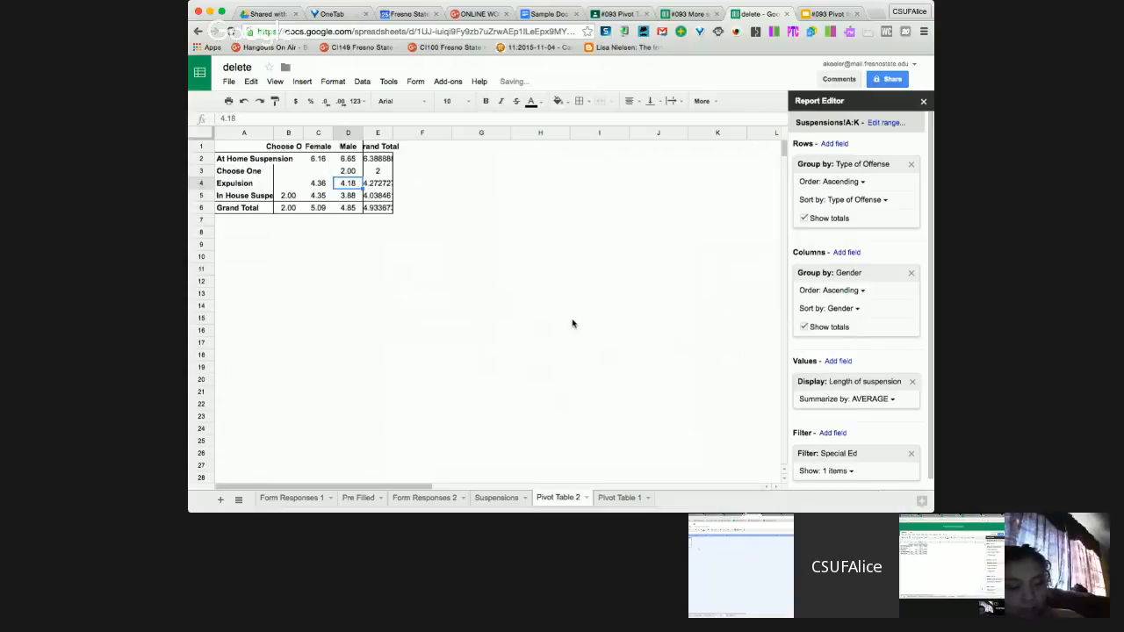
click(314, 160)
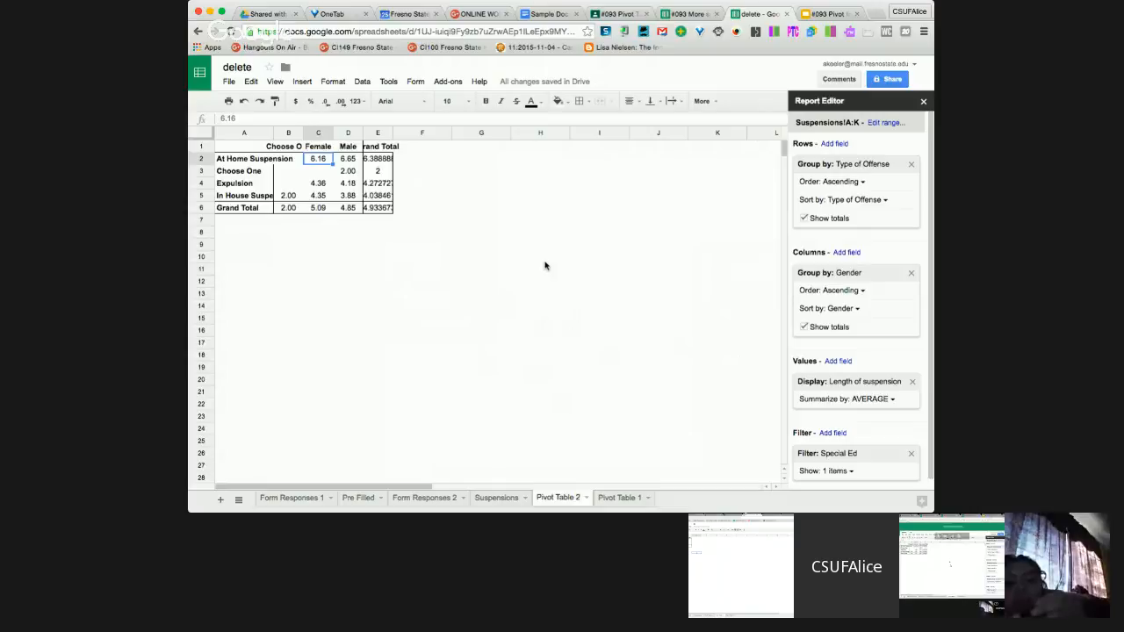
click(295, 196)
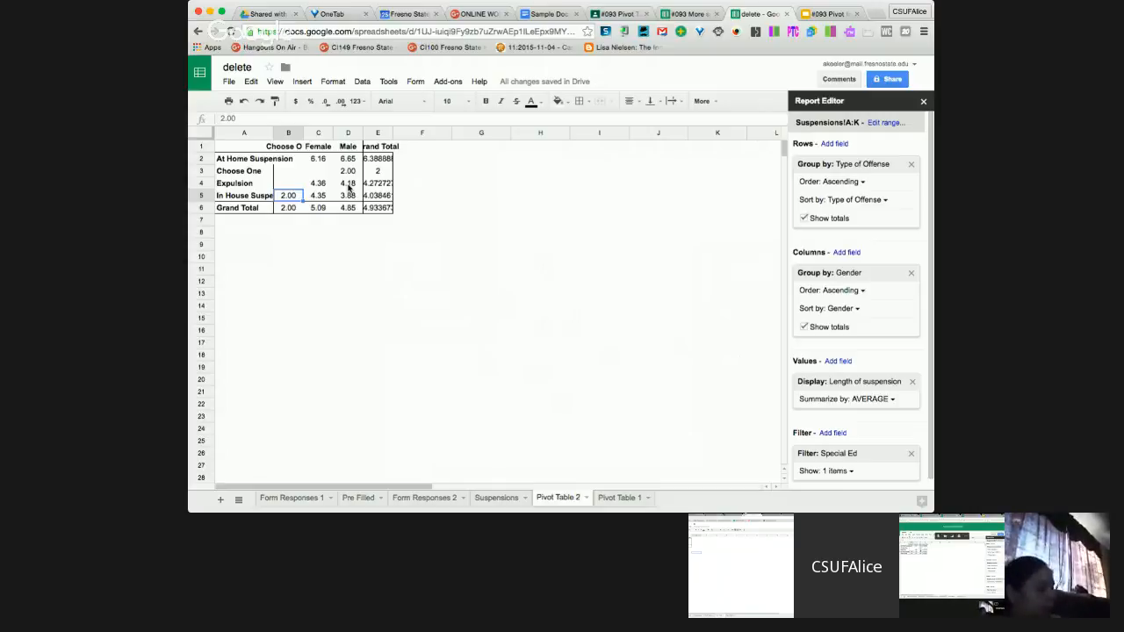
Step: View the Pre Filled sheet, open the spreadsheet's linked form in the form editor, and return to the spreadsheet
click(361, 498)
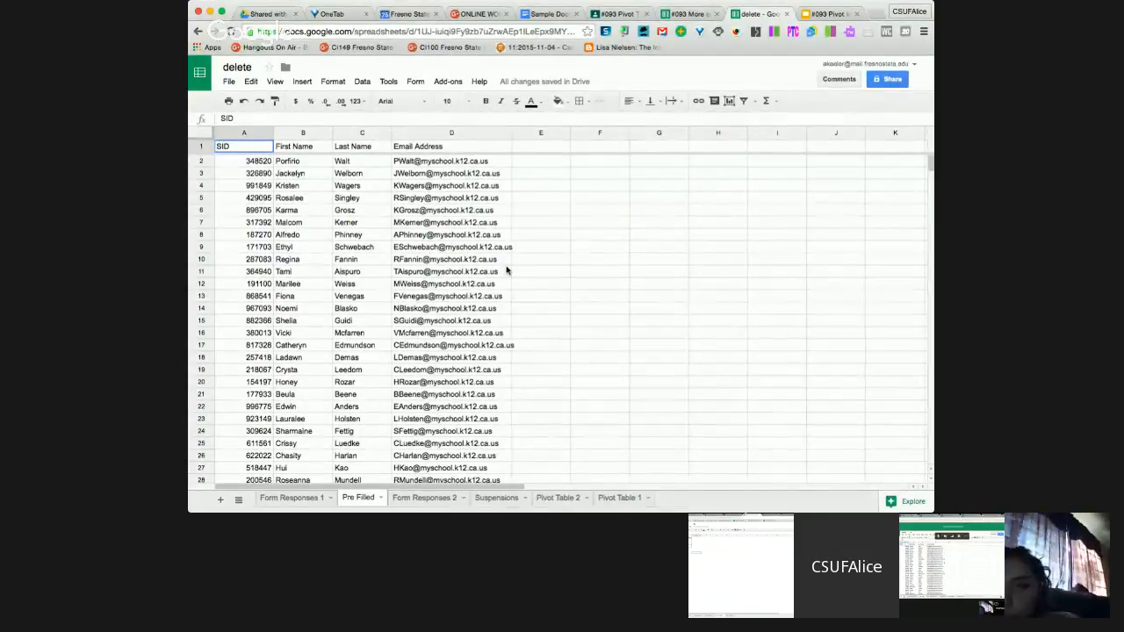
click(416, 81)
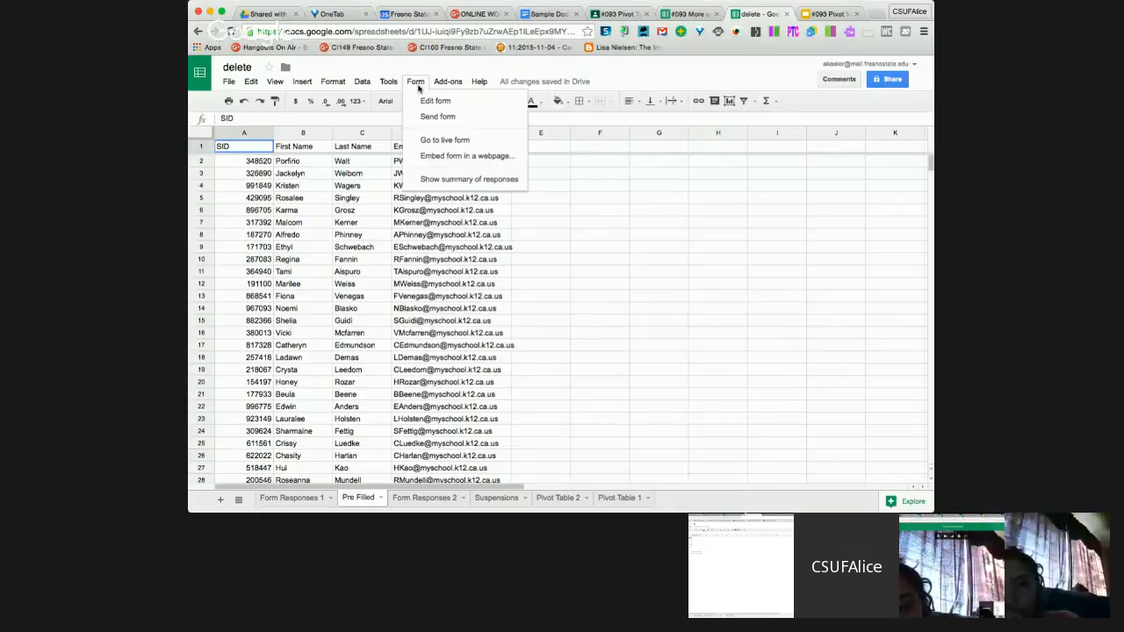
click(459, 108)
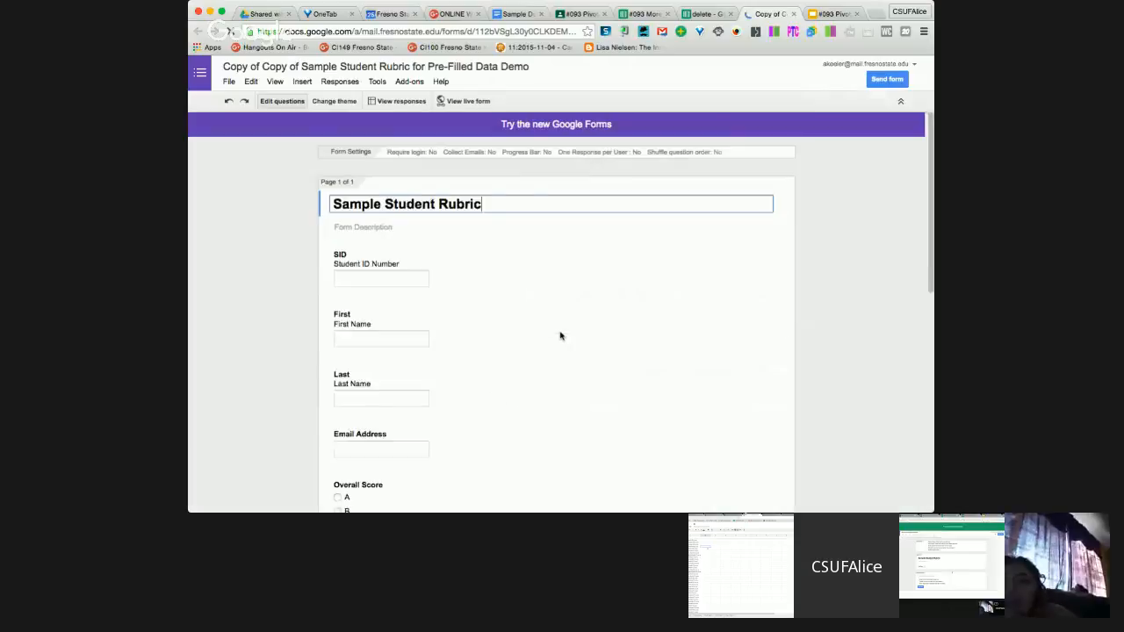
click(702, 15)
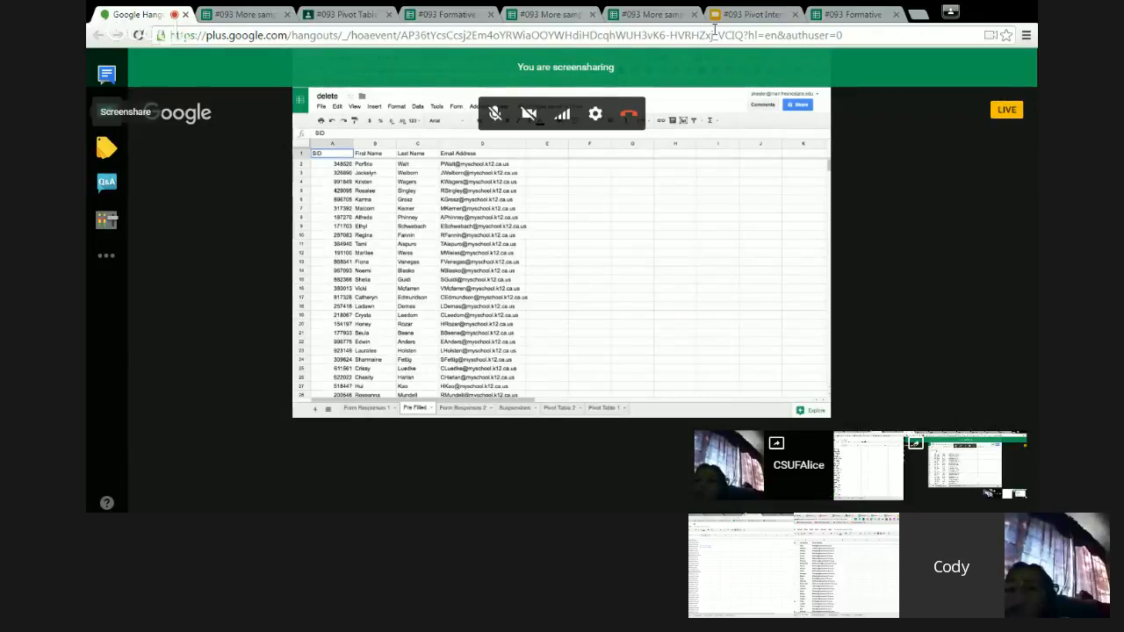
Step: Find the "#093 More sample data oh yea!" spreadsheet and look over its Form Responses 2 and Pre Filled sheets
click(841, 14)
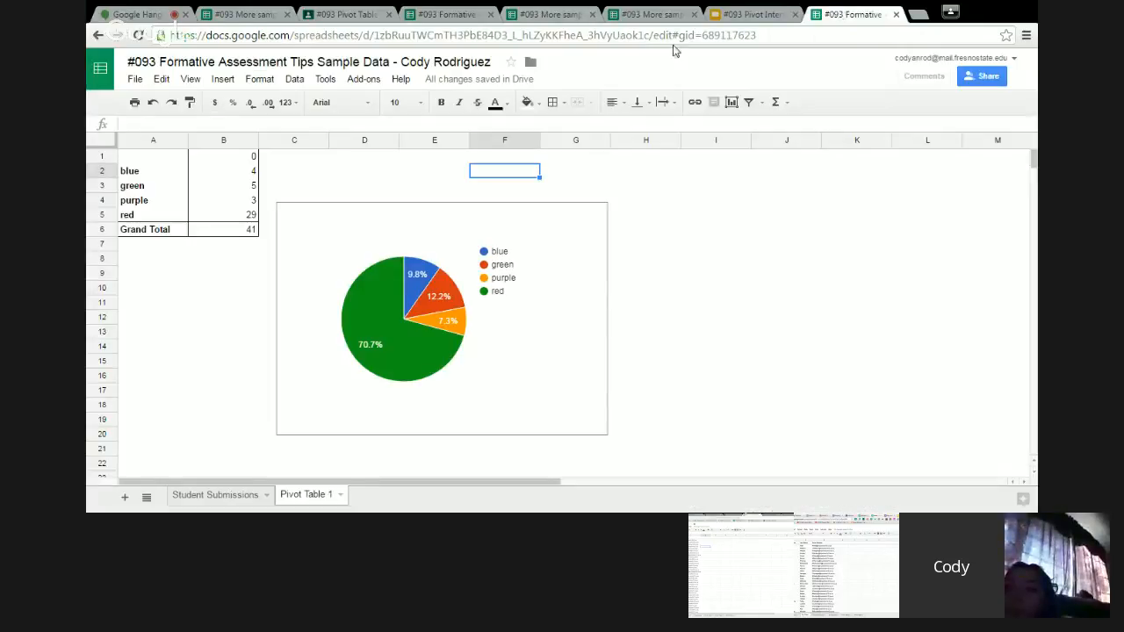
click(625, 16)
click(566, 14)
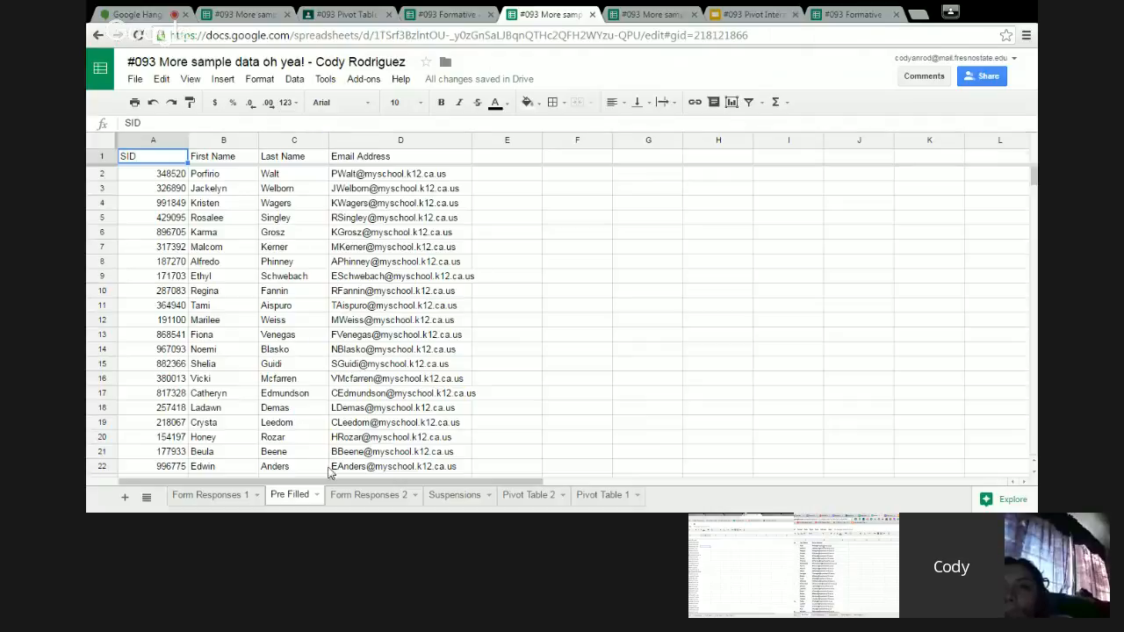
click(338, 500)
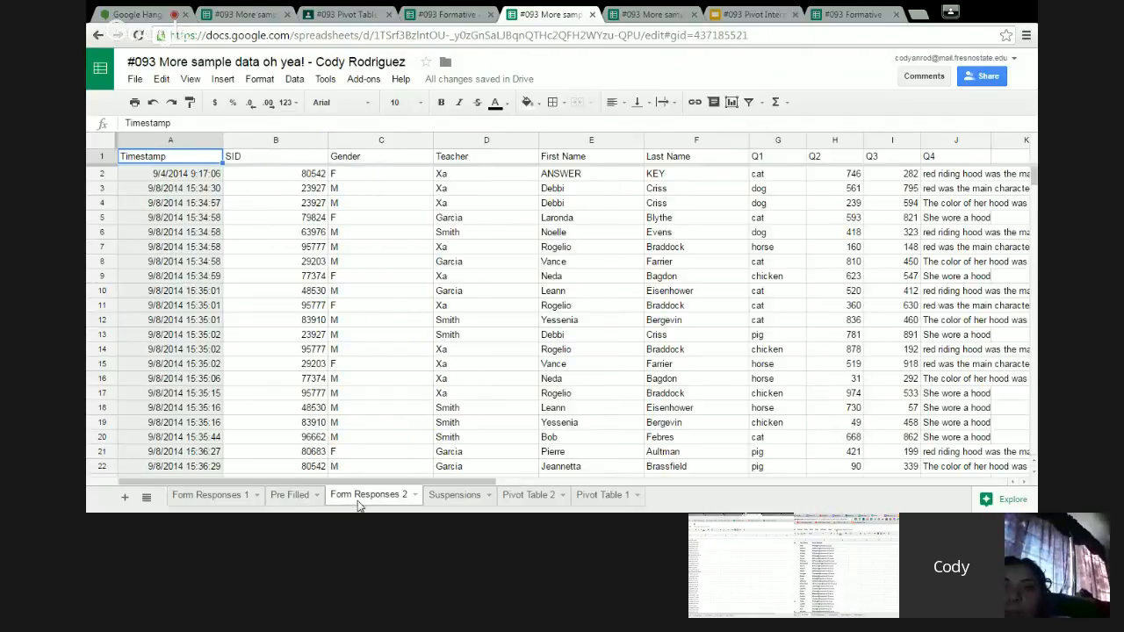
click(296, 502)
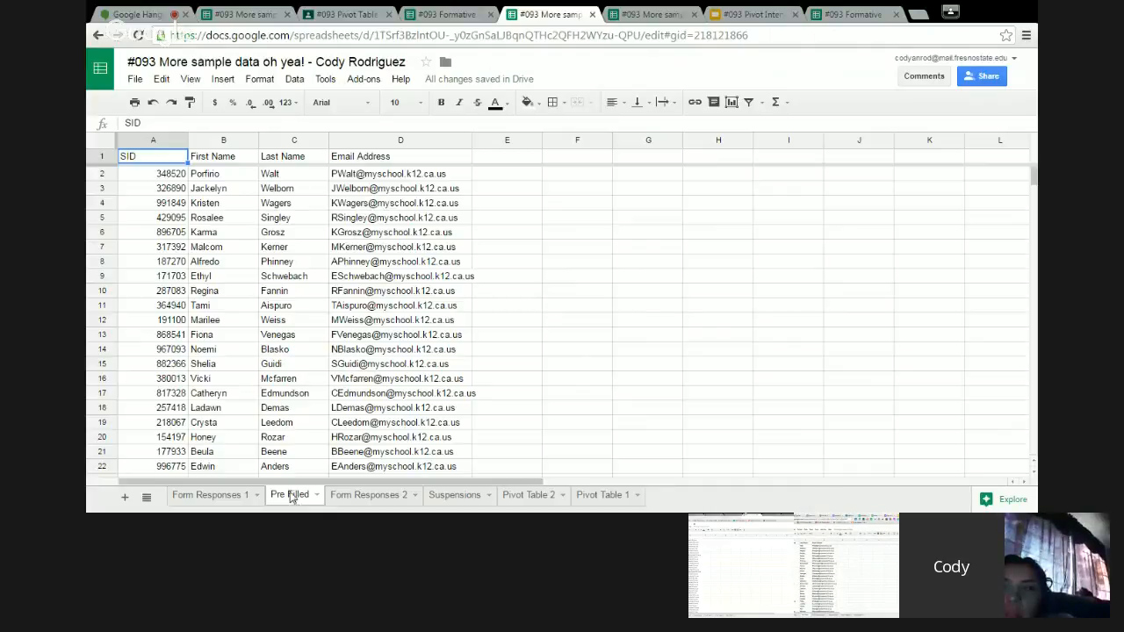
Step: Switch to the Student Submissions sheet of the "#093 Formative Assessment Tips Sample Data" spreadsheet
click(132, 14)
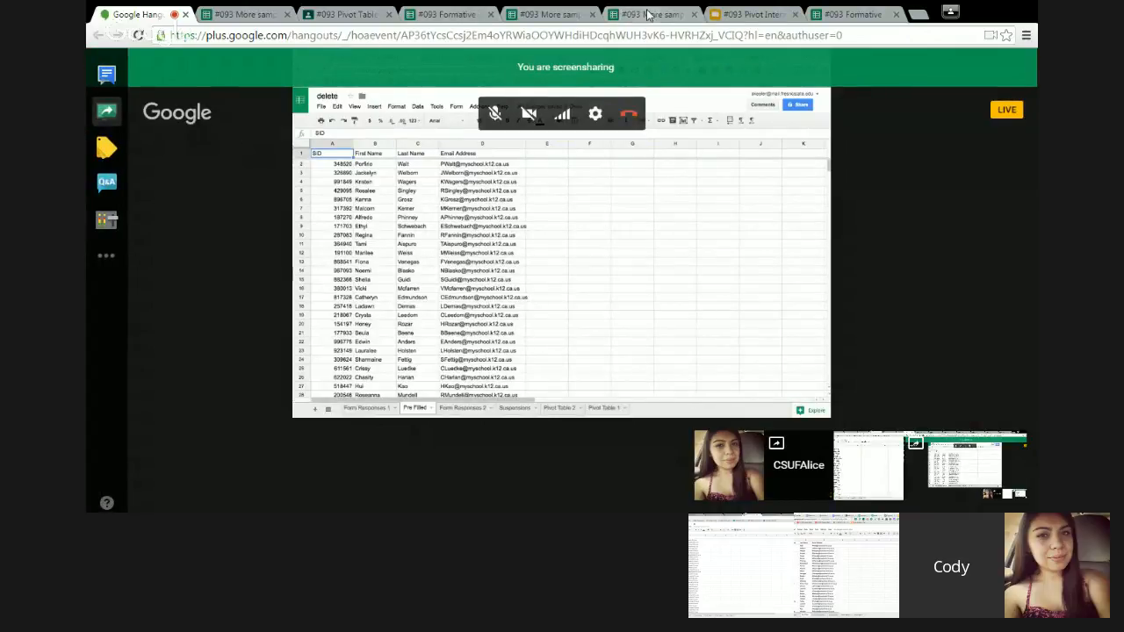
click(422, 12)
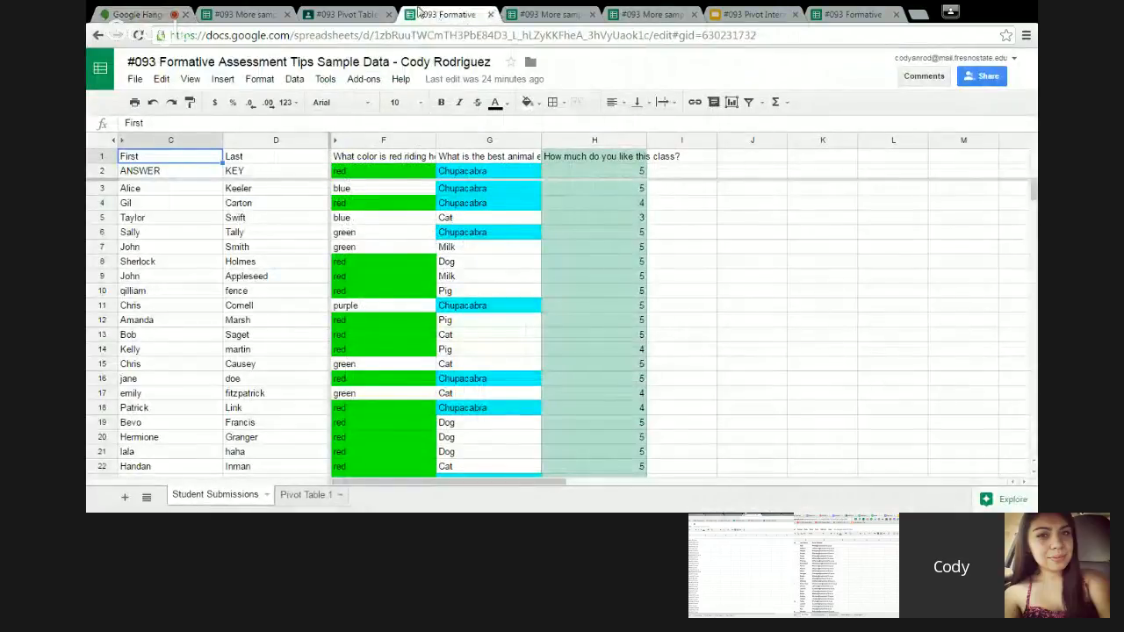
Step: Switch to the "#093 More sample data oh yea!" spreadsheet and open its Pre Filled sheet
click(367, 14)
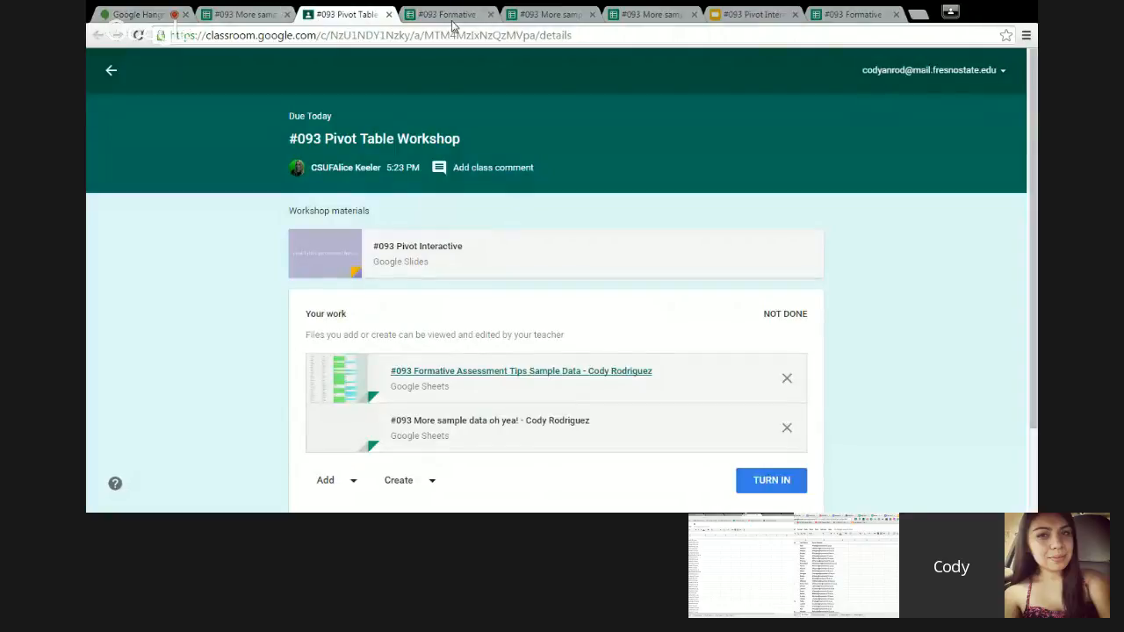
click(262, 14)
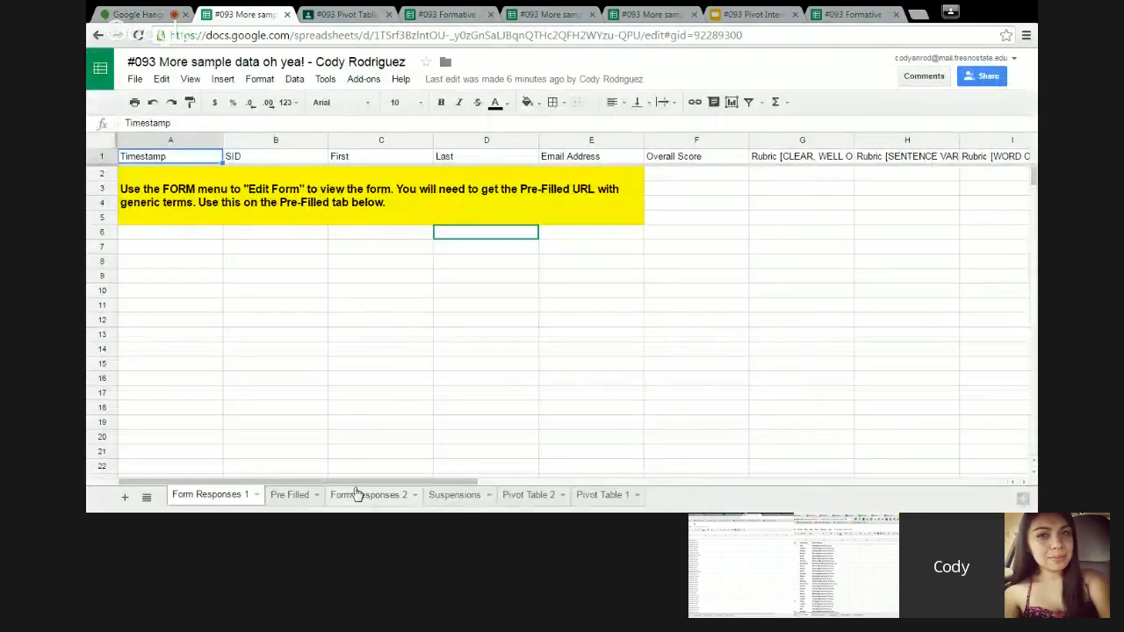
click(309, 497)
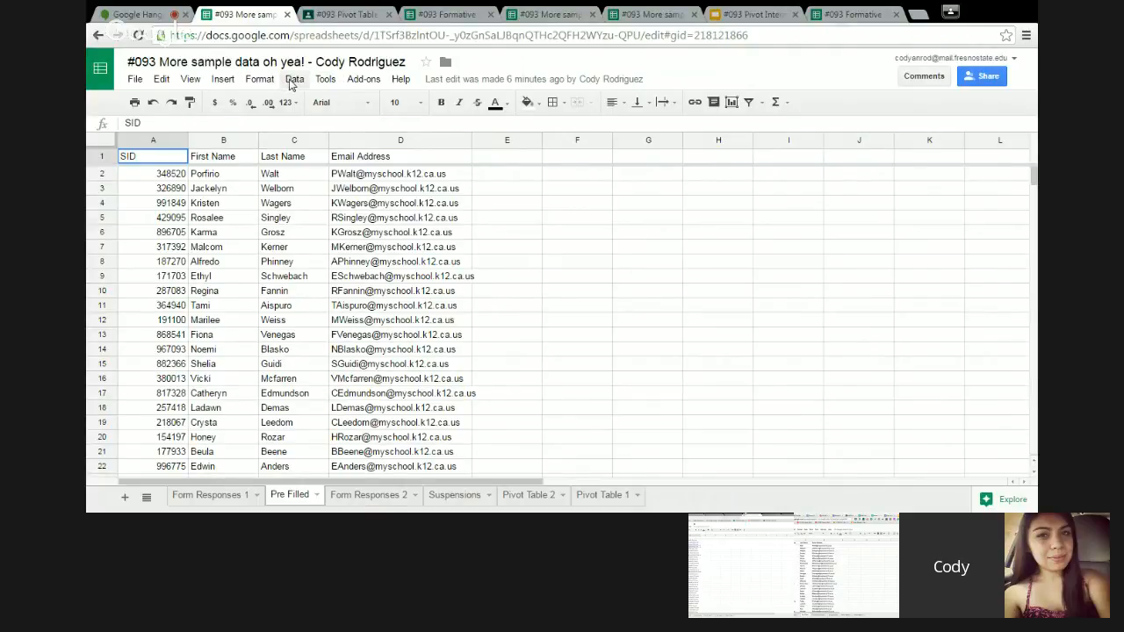
Step: Select columns A through D of the Pre Filled sheet and create a new form from the spreadsheet
click(325, 81)
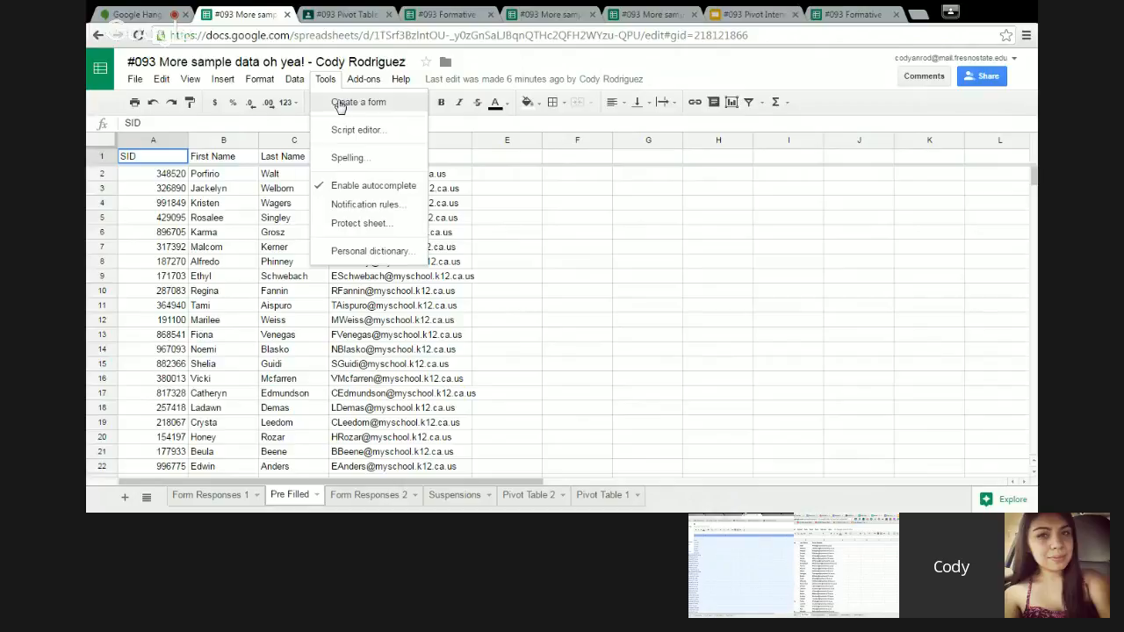
click(157, 143)
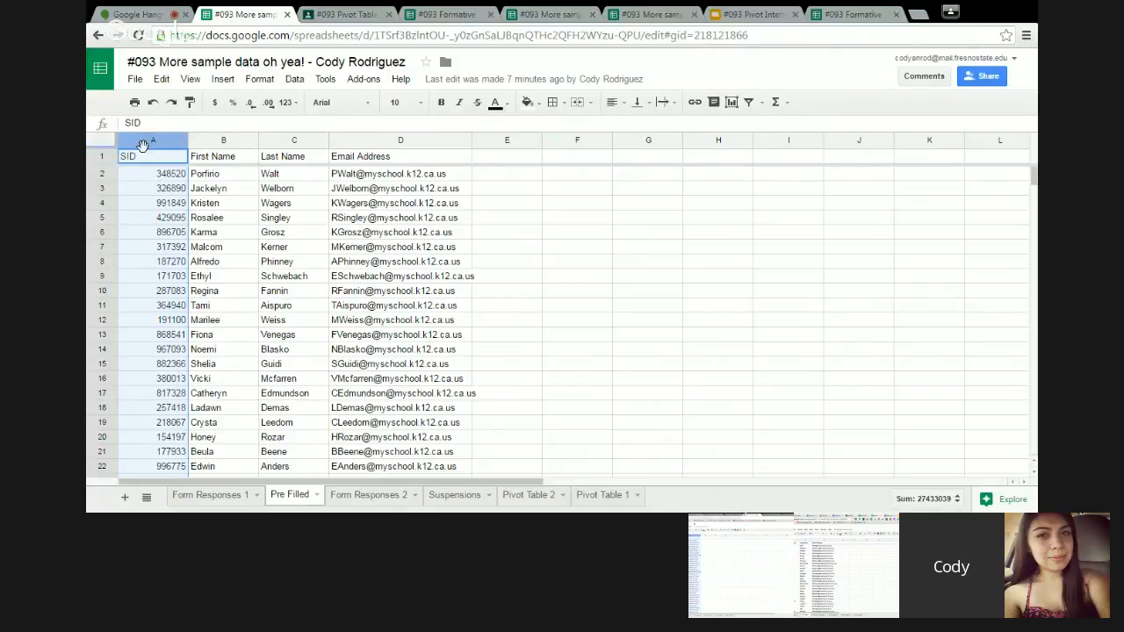
shift+click(371, 140)
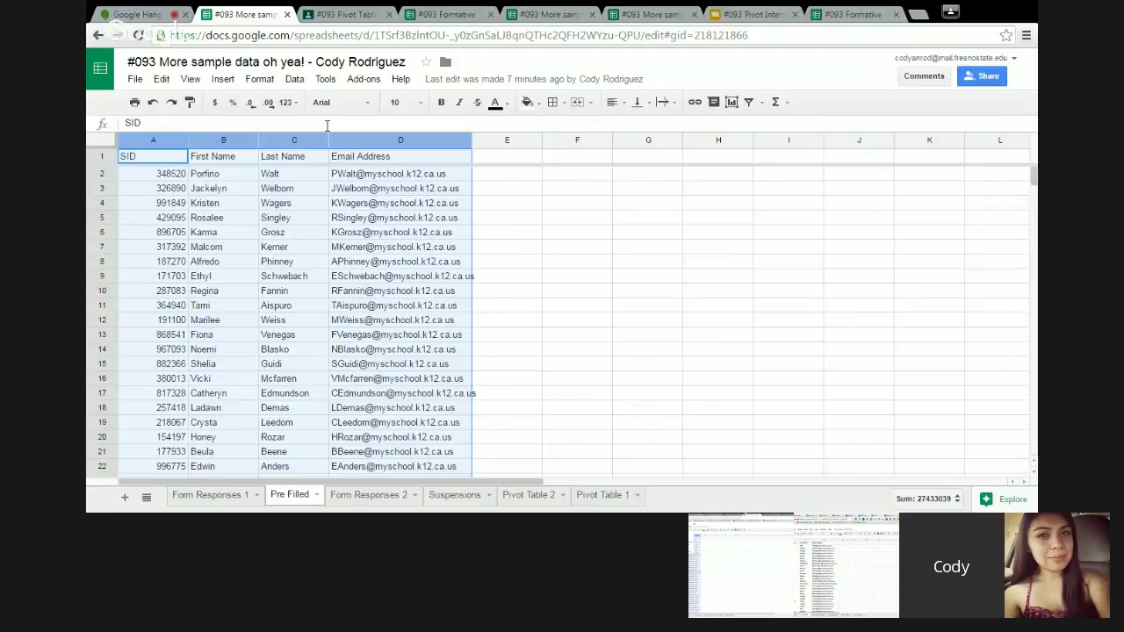
click(326, 80)
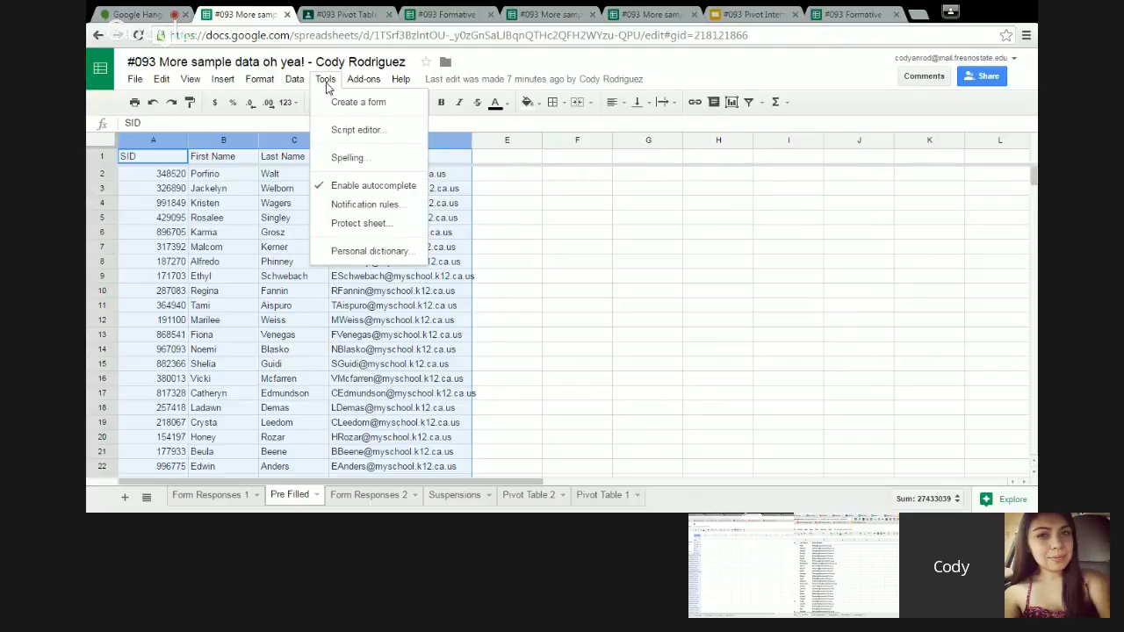
click(353, 113)
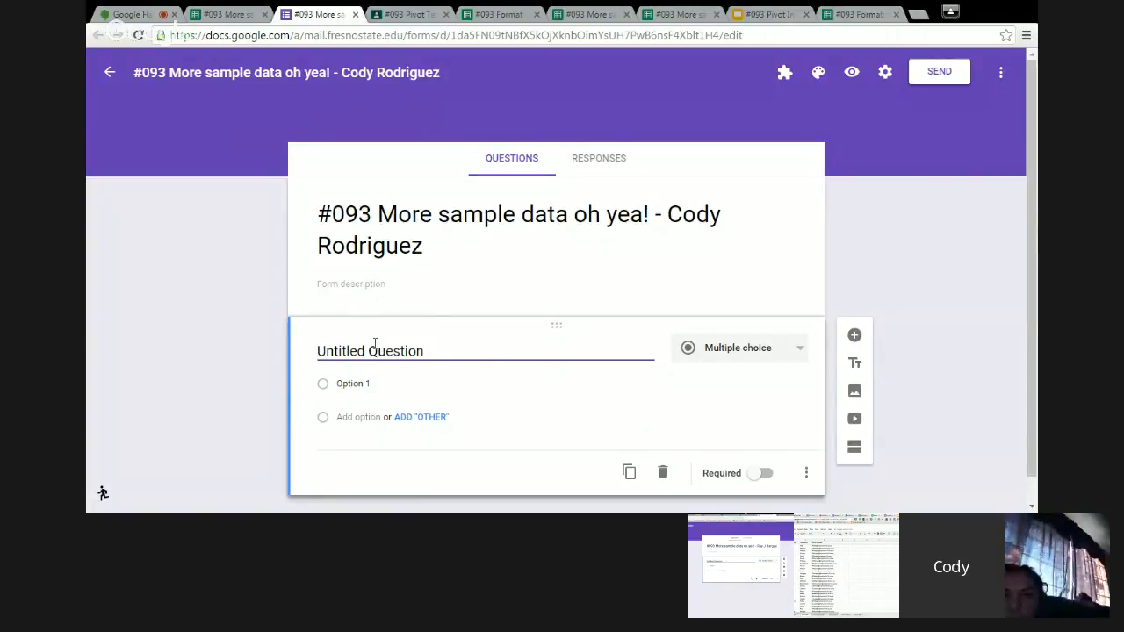
Step: Title the form's first question "SID" and set its type to Short answer
text(Sl)
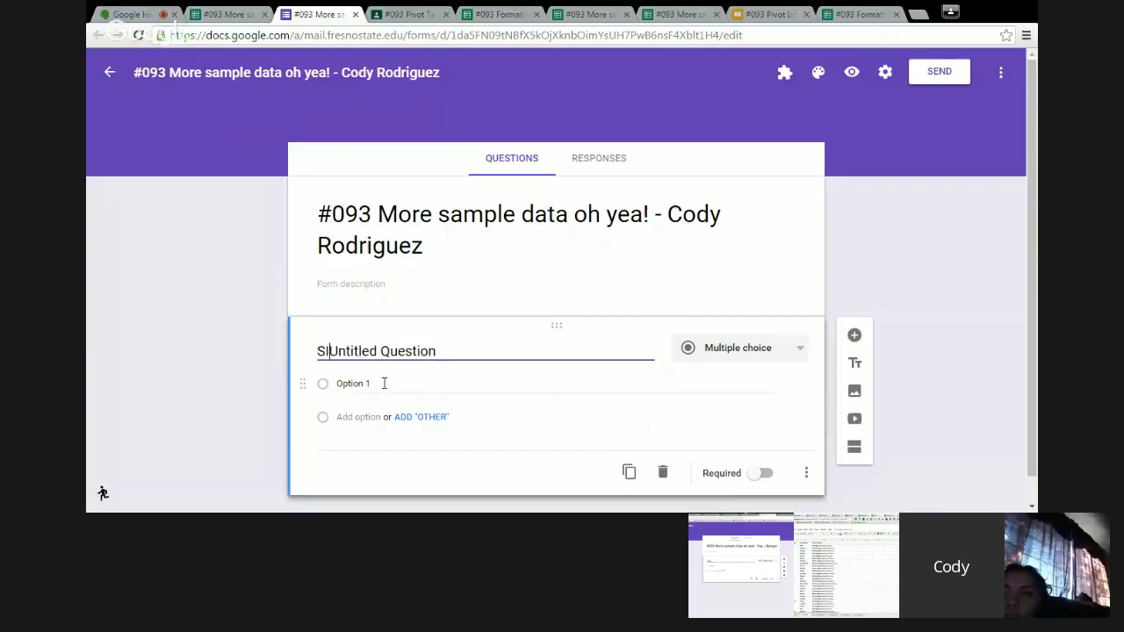
text(D)
drag(451, 351, 281, 356)
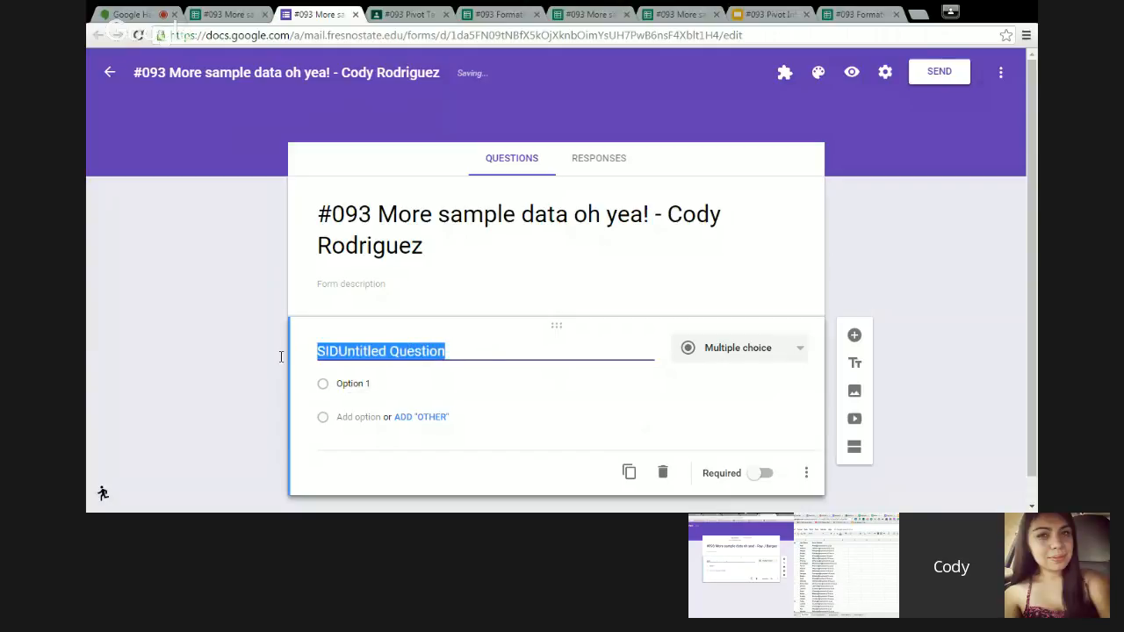
key(BackSpace)
text(SID)
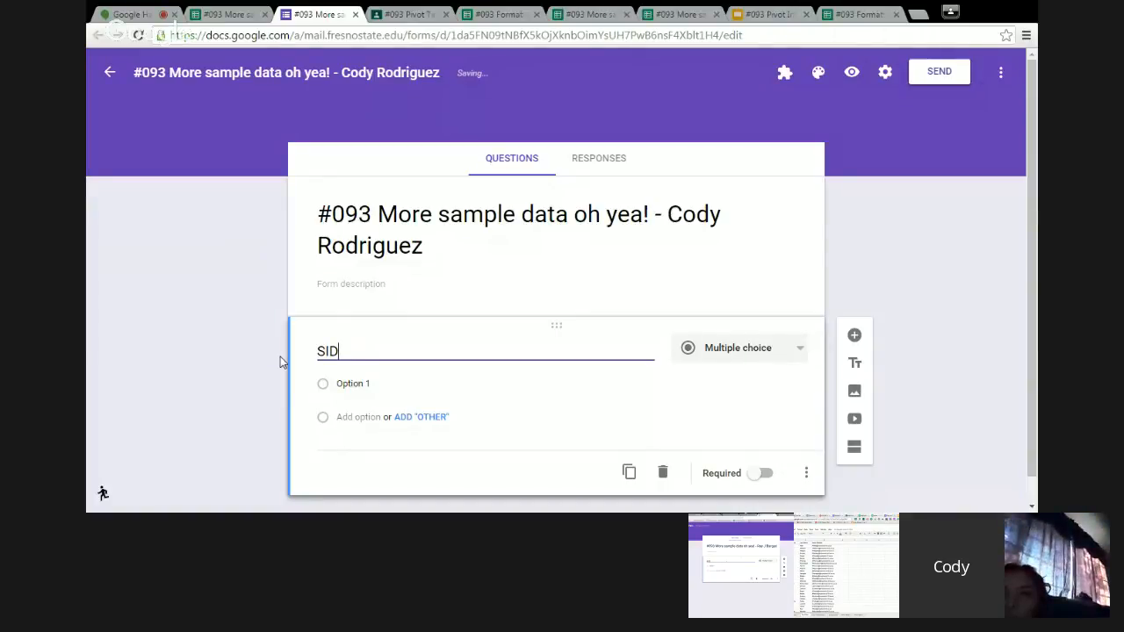
click(800, 351)
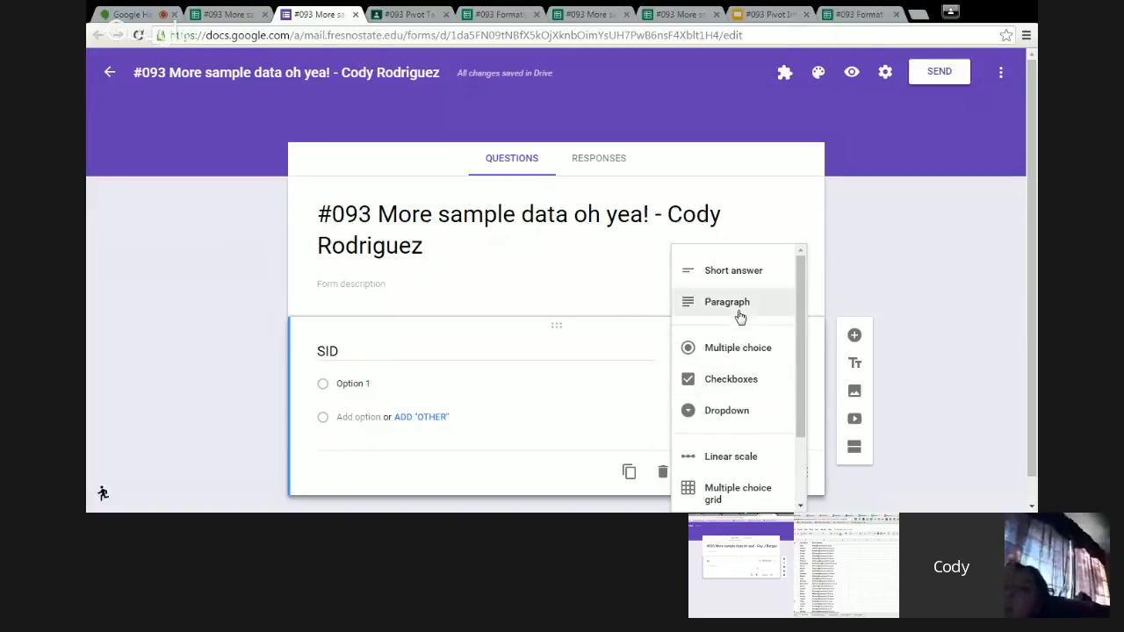
click(734, 277)
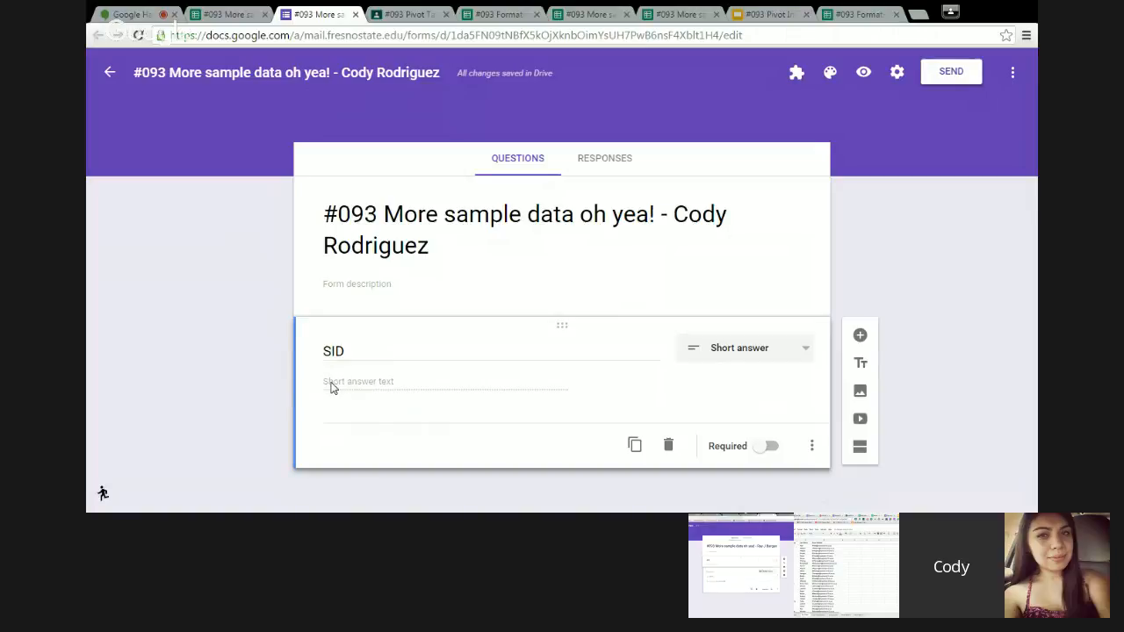
Step: Add a question titled "First Name" below SID and set its type to Short answer
key(ctrl+shift+Return)
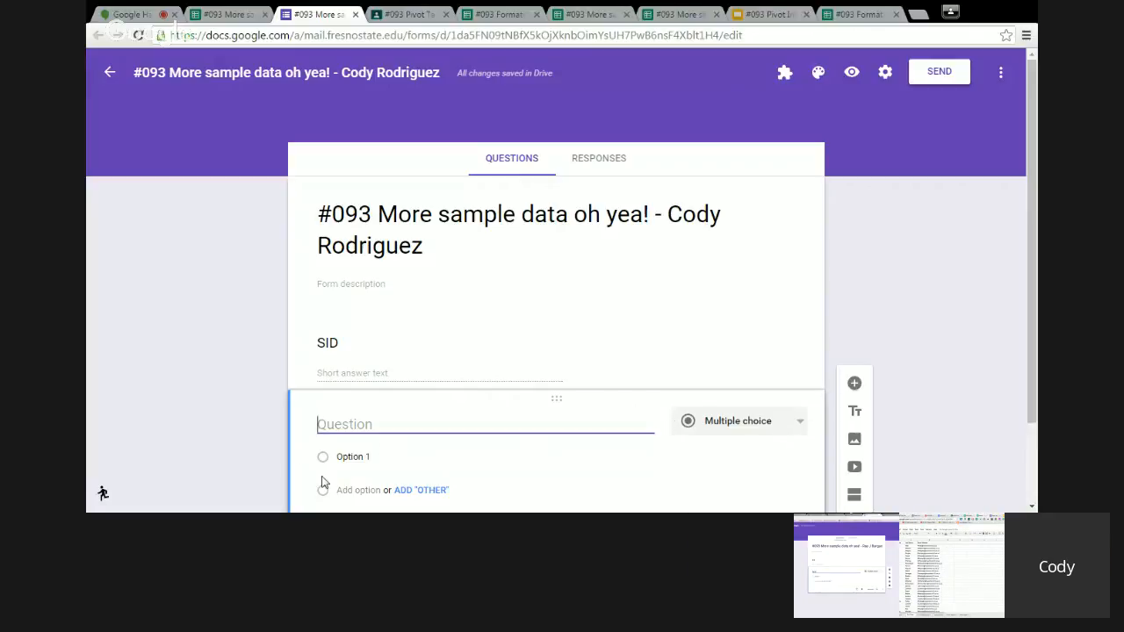
text(First)
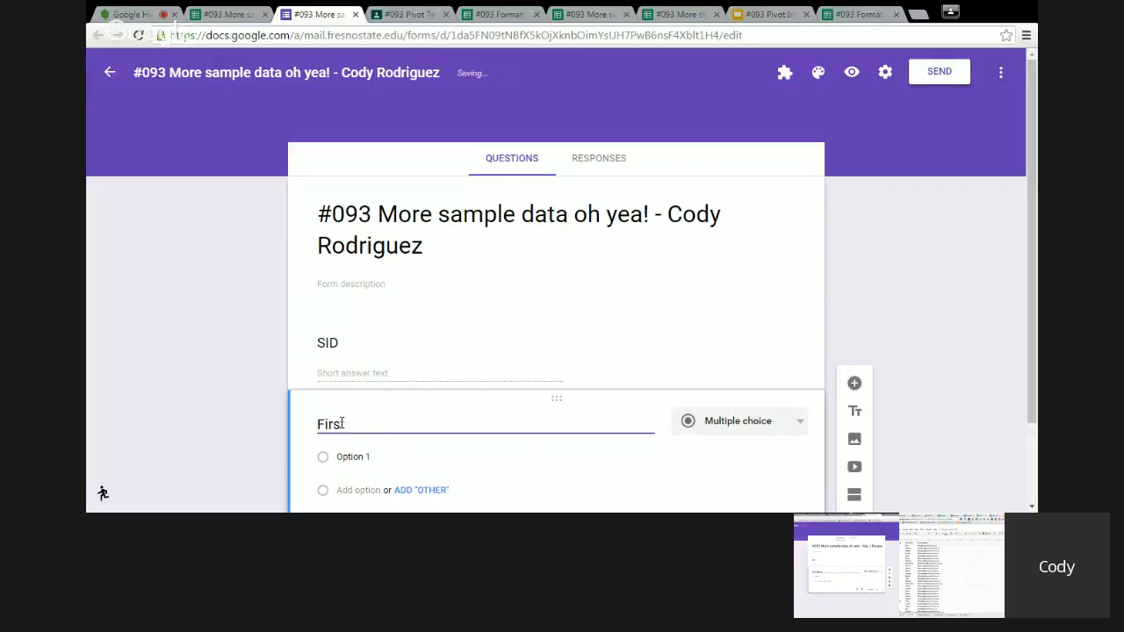
text( Name)
drag(1033, 294, 1036, 363)
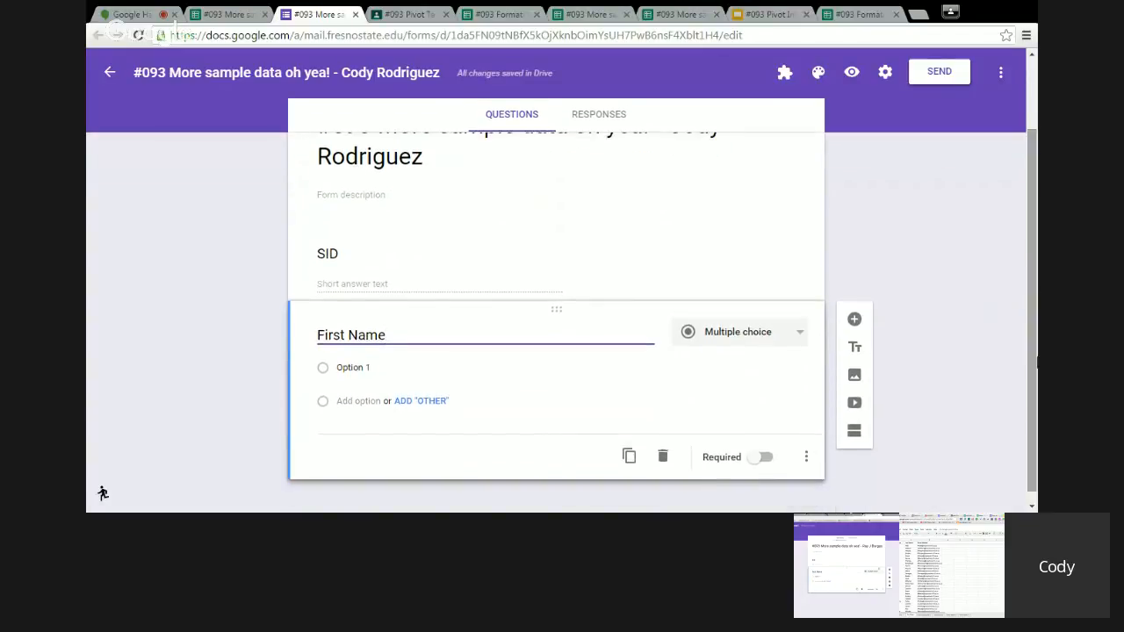
click(799, 340)
click(748, 256)
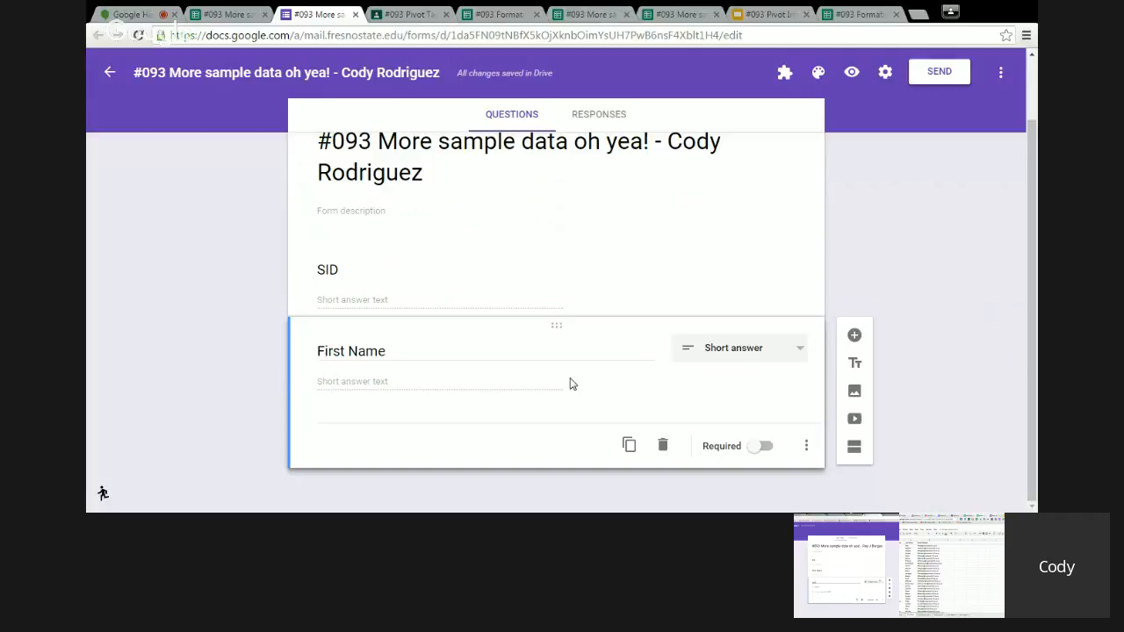
Step: Add a question titled "Last Name" below First Name and set its type to Short answer
key(ctrl+shift+Return)
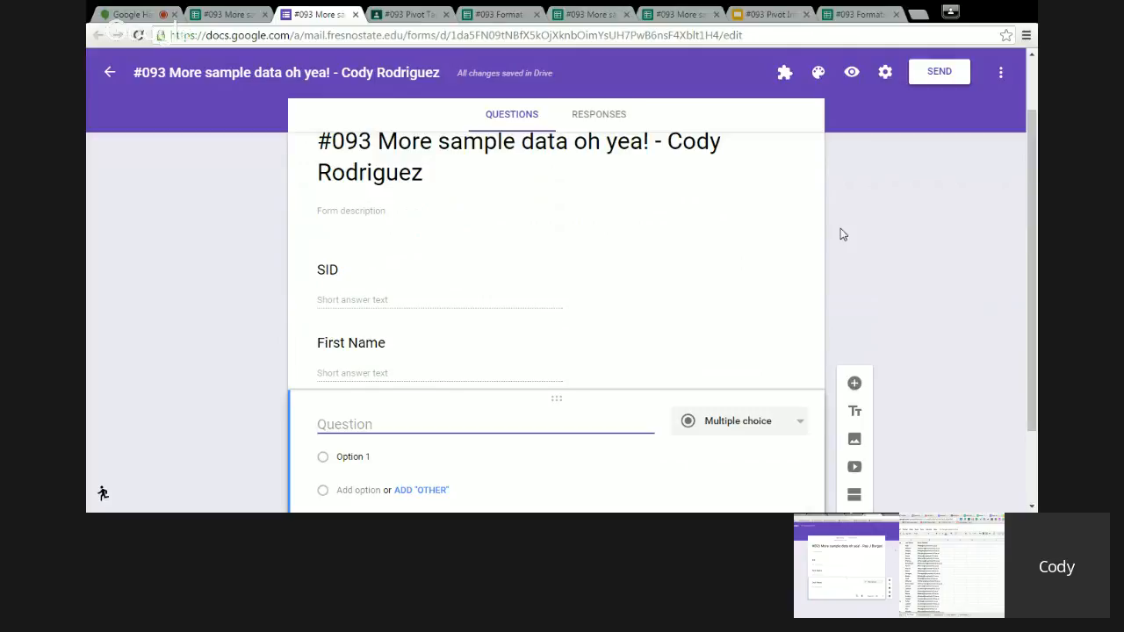
drag(1034, 165, 1036, 234)
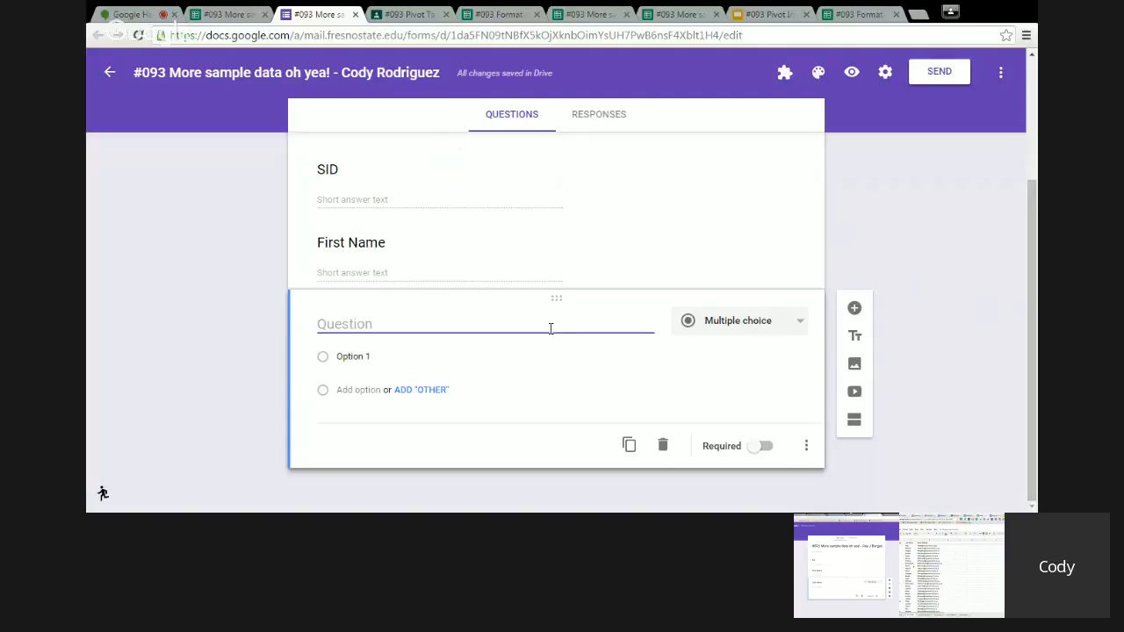
text(Last Na)
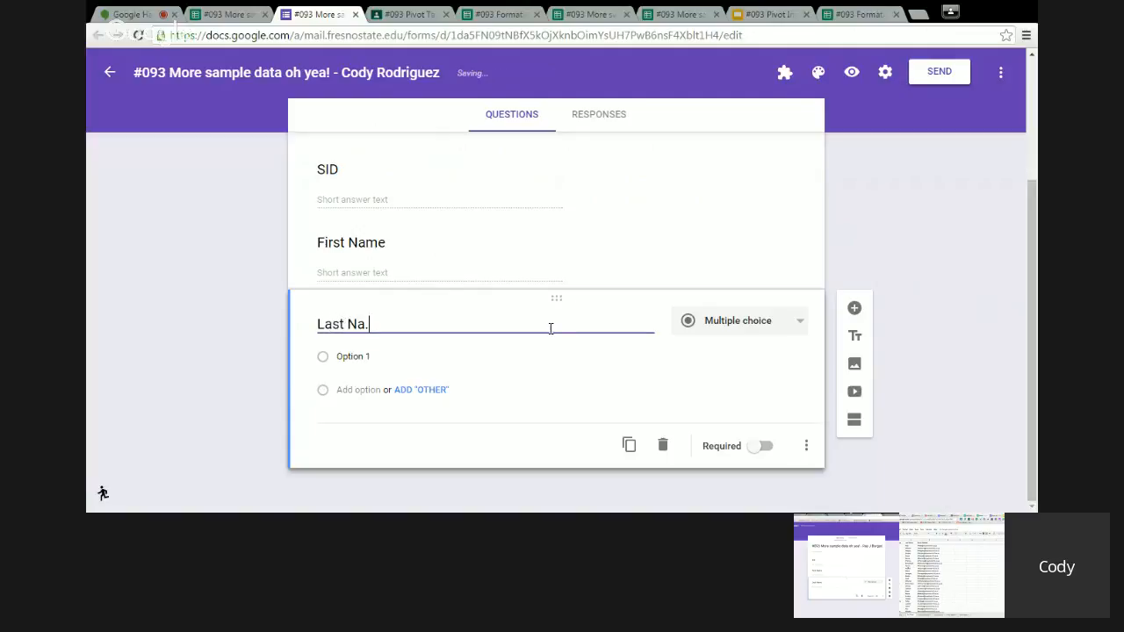
text(me)
click(725, 321)
click(747, 248)
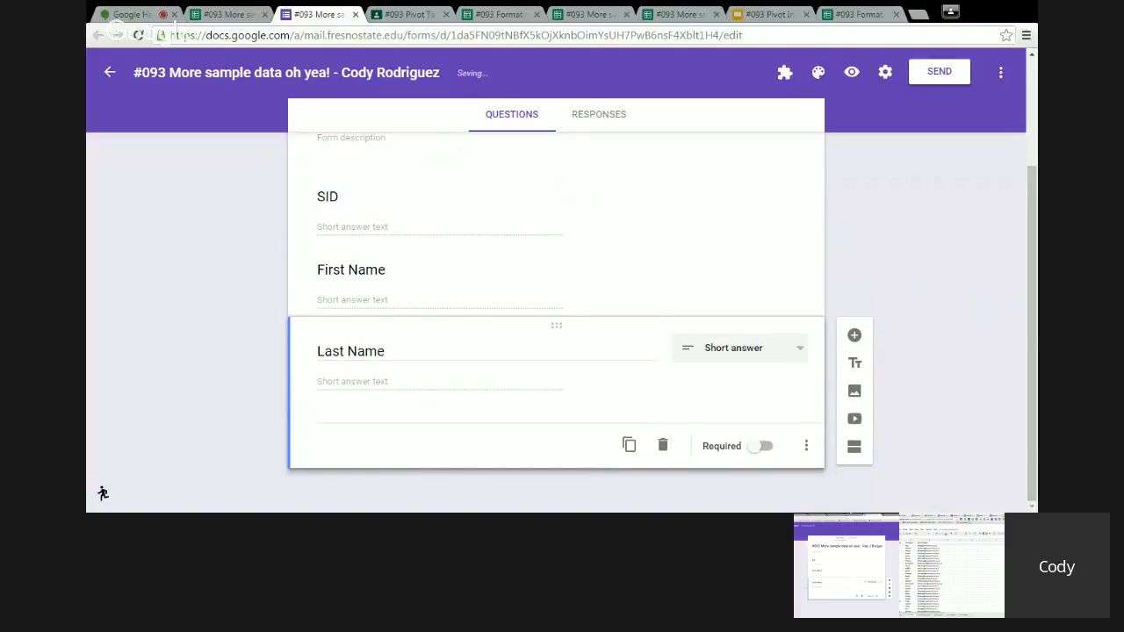
Step: Add a Short answer question titled "Email address" below Last Name, followed by a new blank question
click(854, 335)
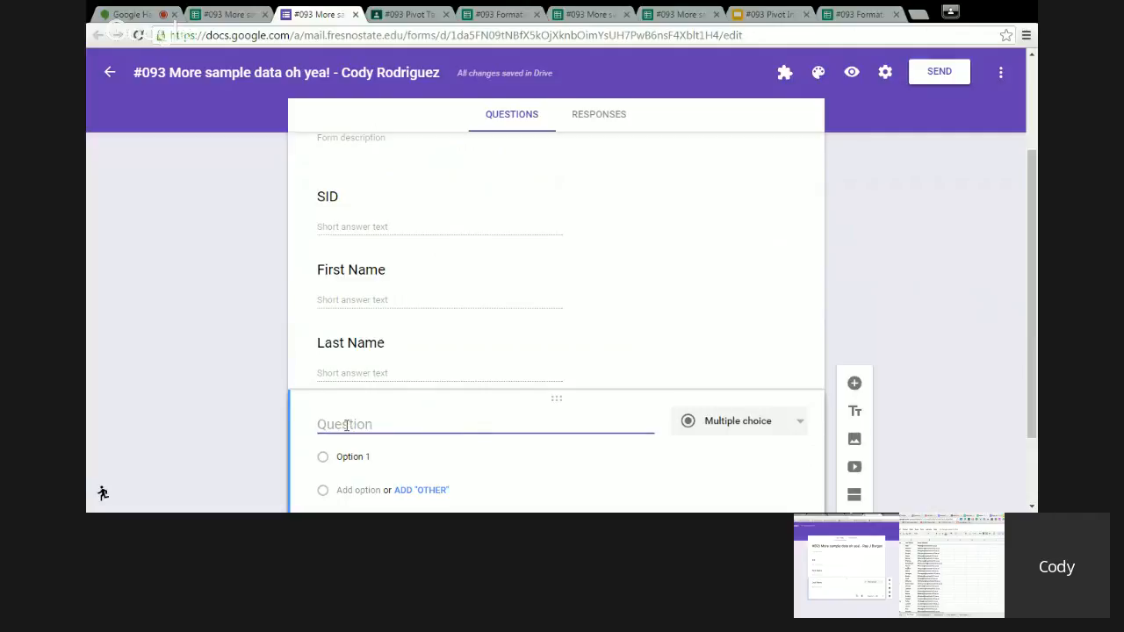
text(Email address)
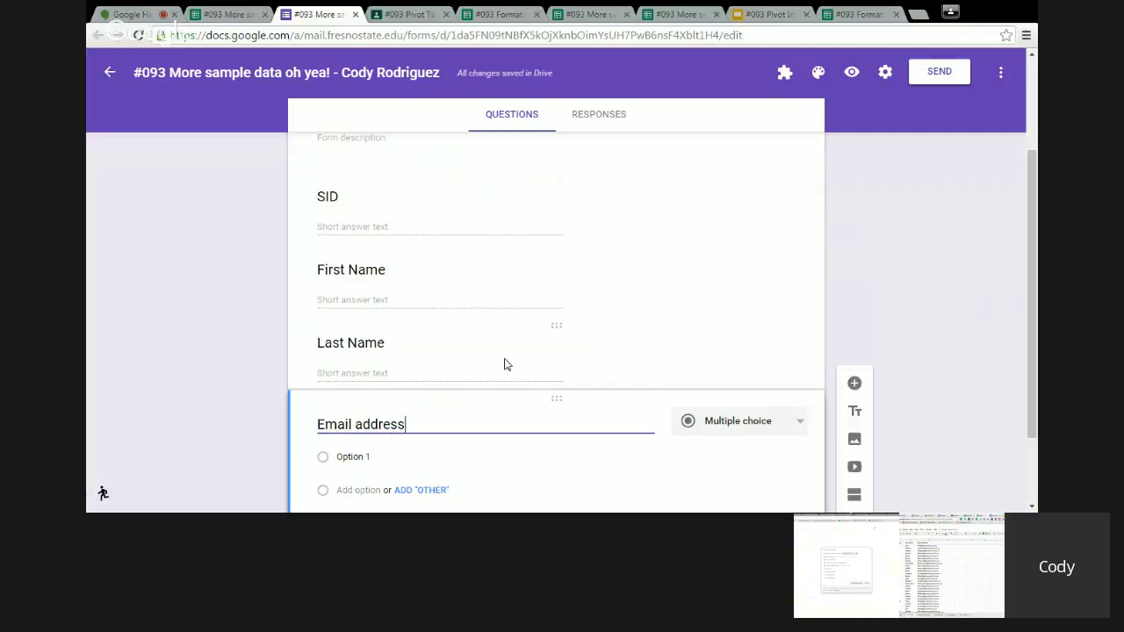
click(793, 430)
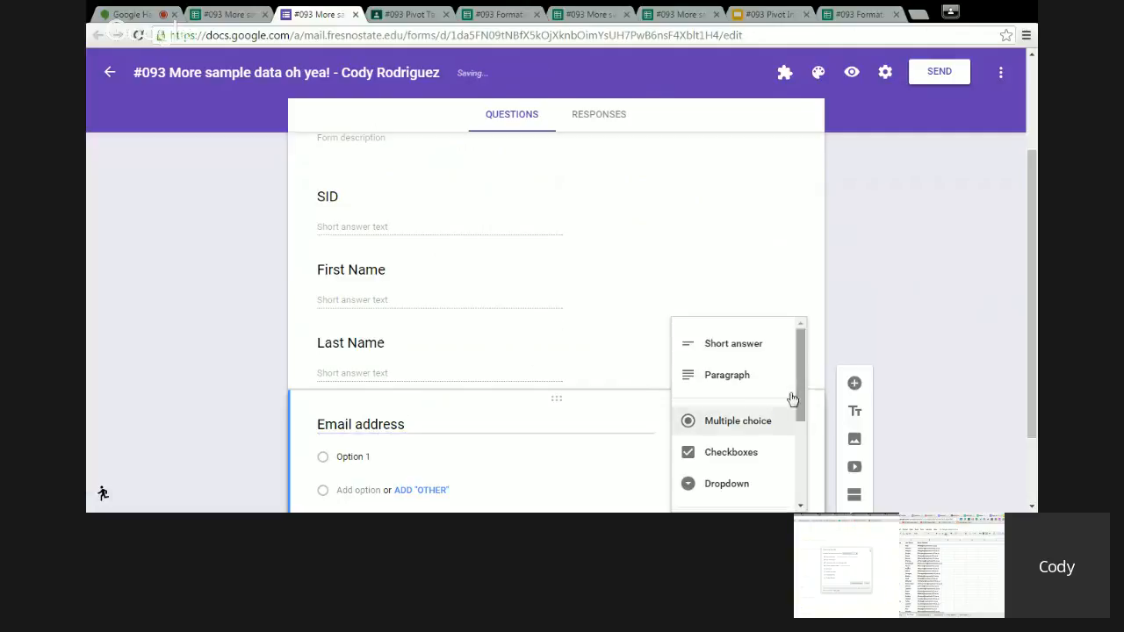
click(739, 352)
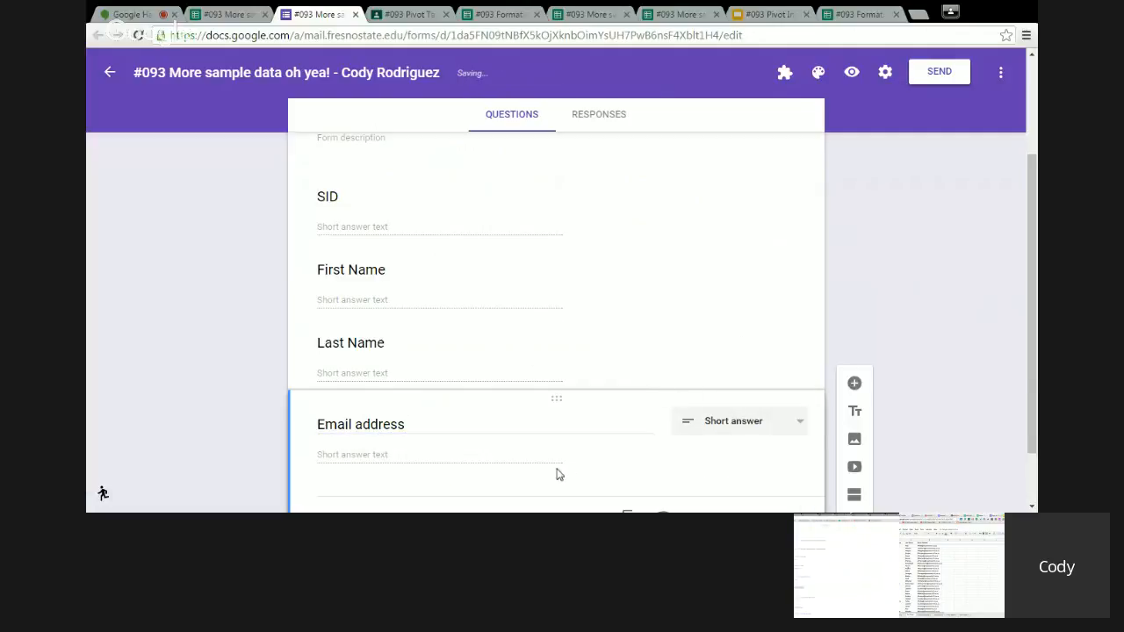
scroll(1036, 252, down, 1)
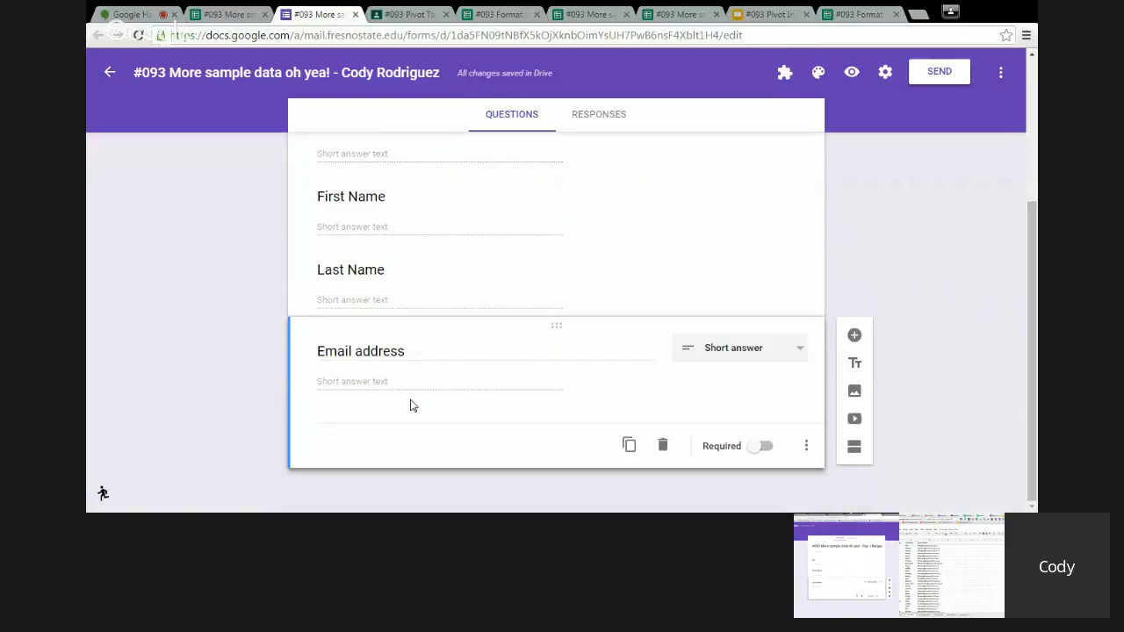
key(ctrl+shift+Return)
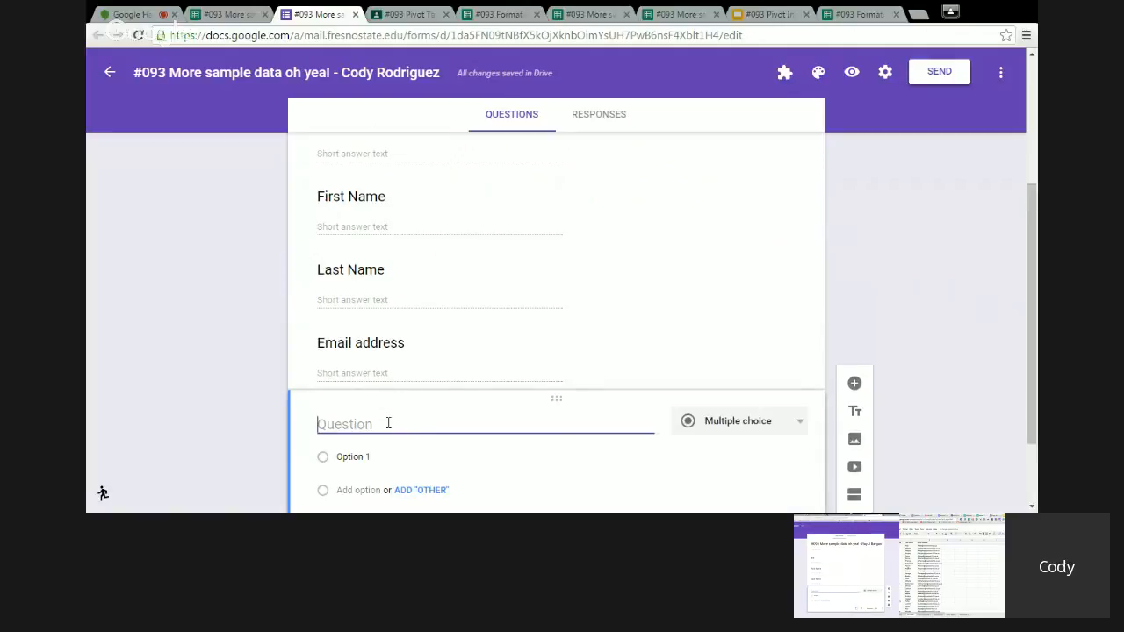
text(How many)
key(BackSpace)
key(BackSpace)
key(BackSpace)
key(BackSpace)
key(BackSpace)
key(BackSpace)
key(BackSpace)
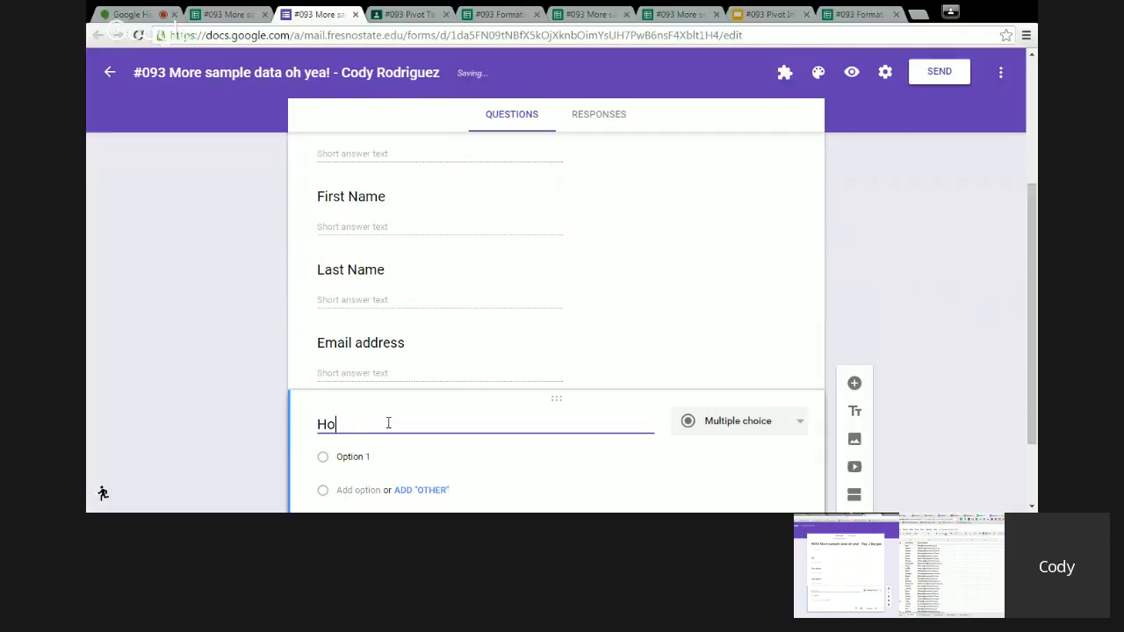
text(ow)
key(BackSpace)
key(BackSpace)
key(BackSpace)
Step: Title the blank question "What year was the attack of Pearl Harbor?" and set its type to Short answer
text(Wha)
text(t year)
text( was the a)
key(BackSpace)
key(BackSpace)
key(BackSpace)
click(445, 426)
text(a)
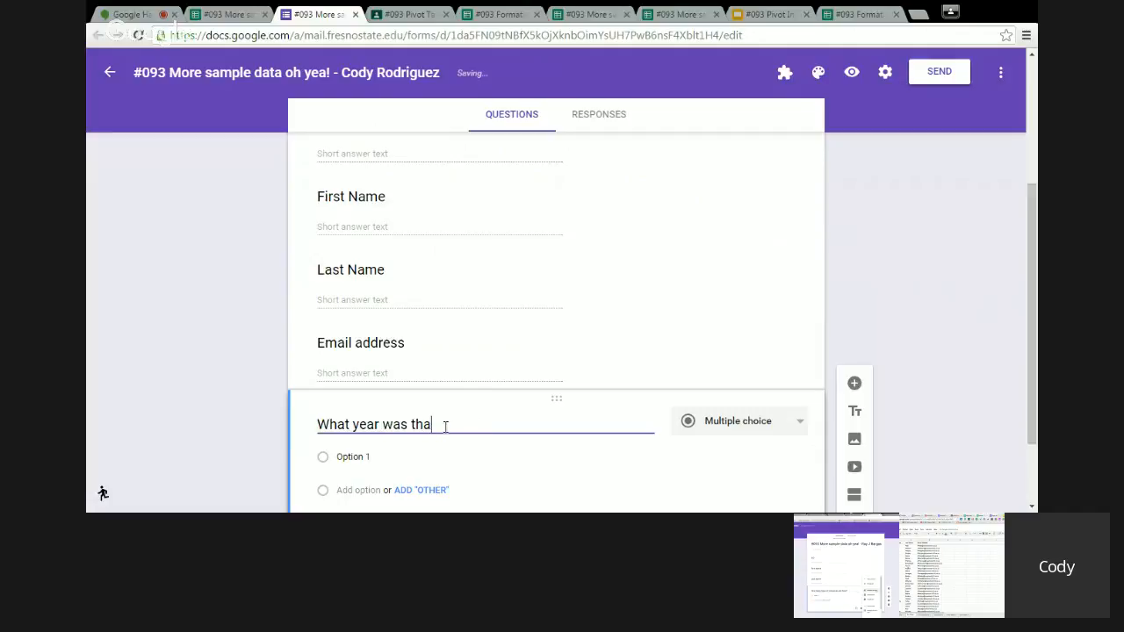
key(BackSpace)
text(e attack)
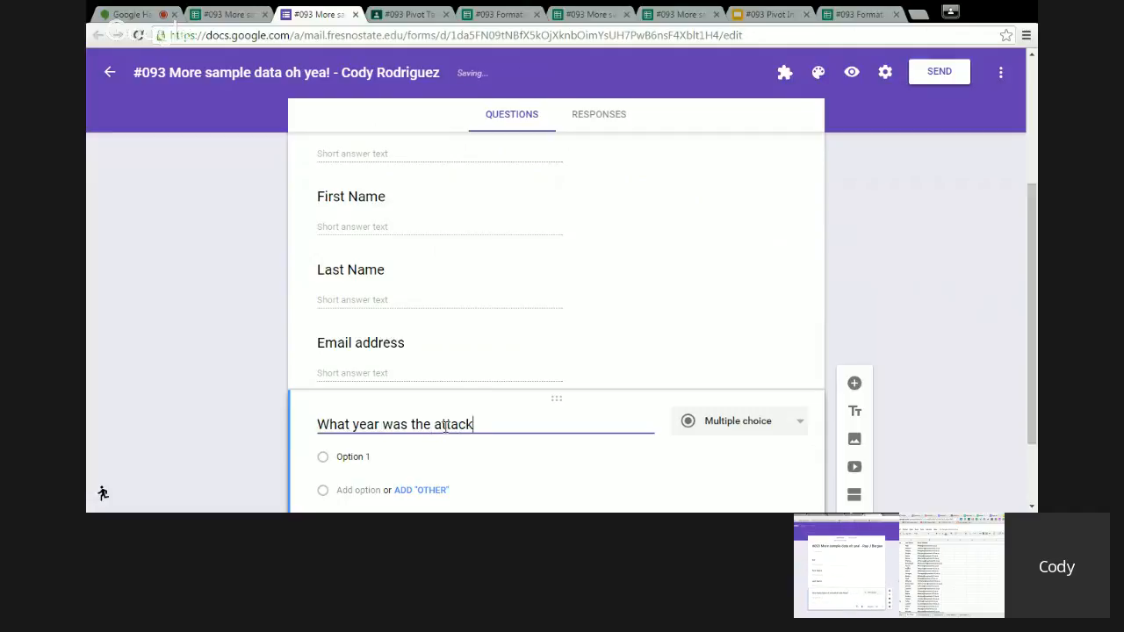
text( of Pearl )
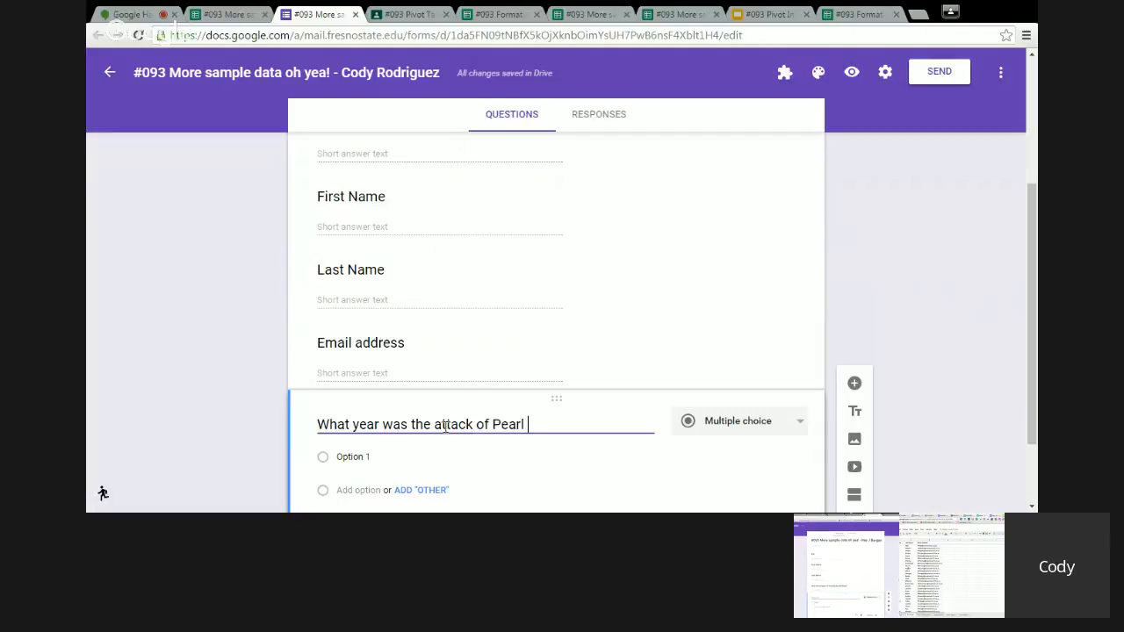
text(Harbor?)
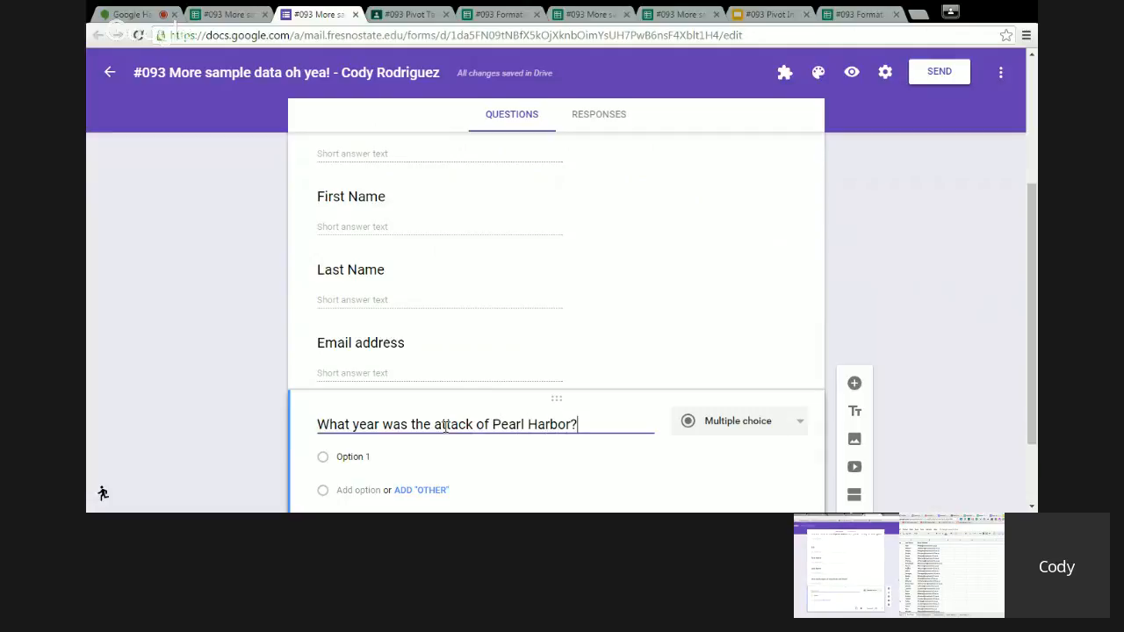
click(799, 425)
click(753, 343)
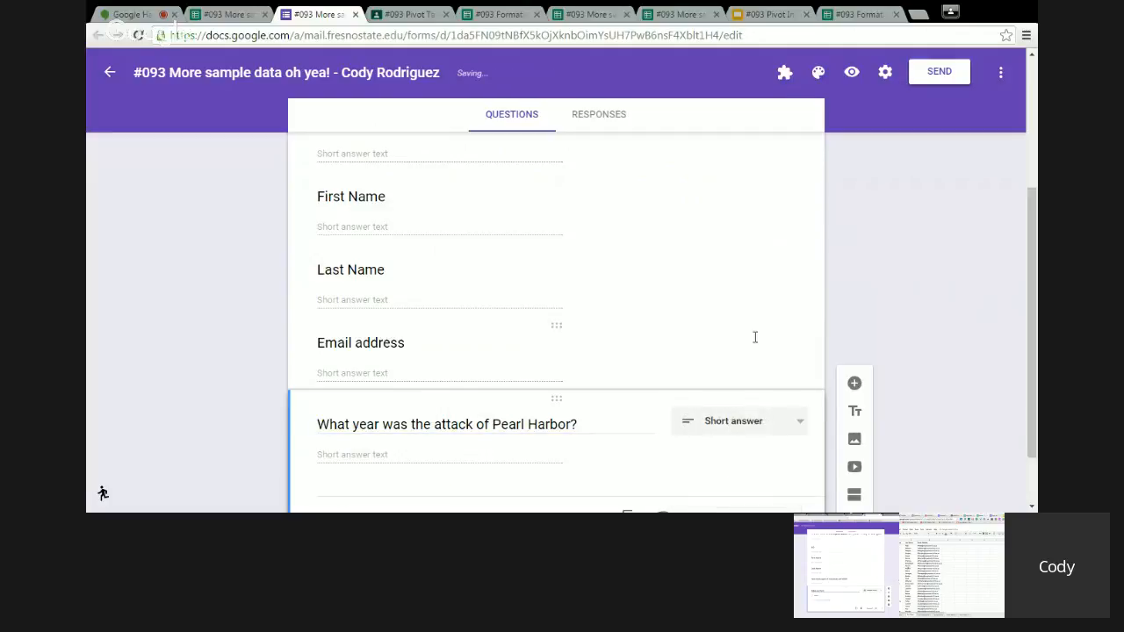
Step: Add a question titled "Who invented the telephone?" below the Pearl Harbor question and set its type to Short answer
click(854, 383)
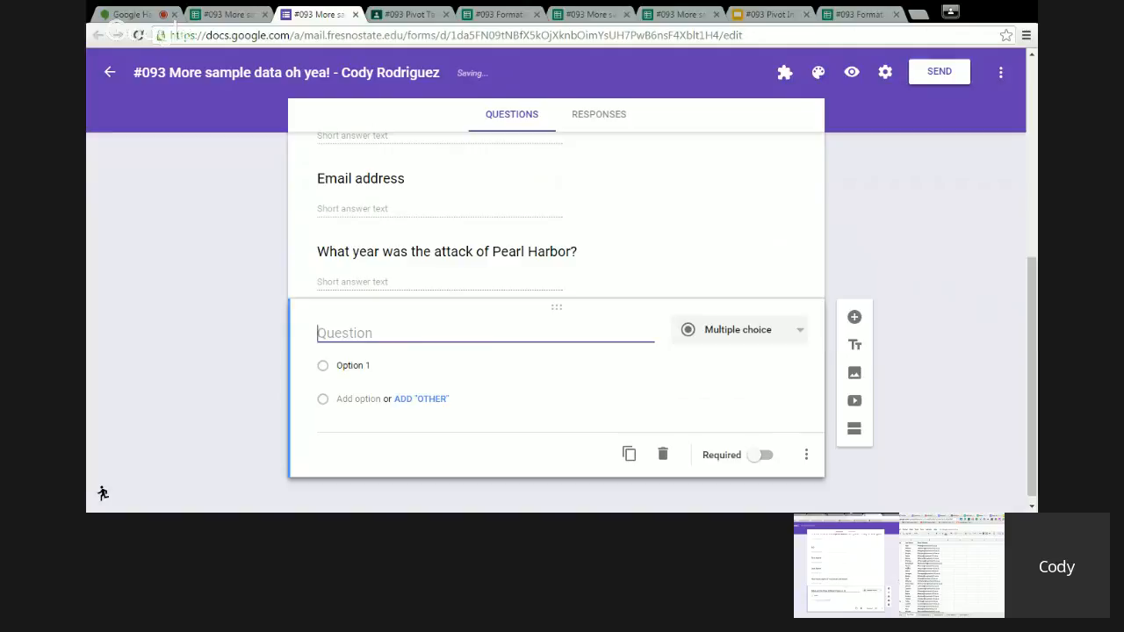
text(How)
key(BackSpace)
key(BackSpace)
text(Who inv)
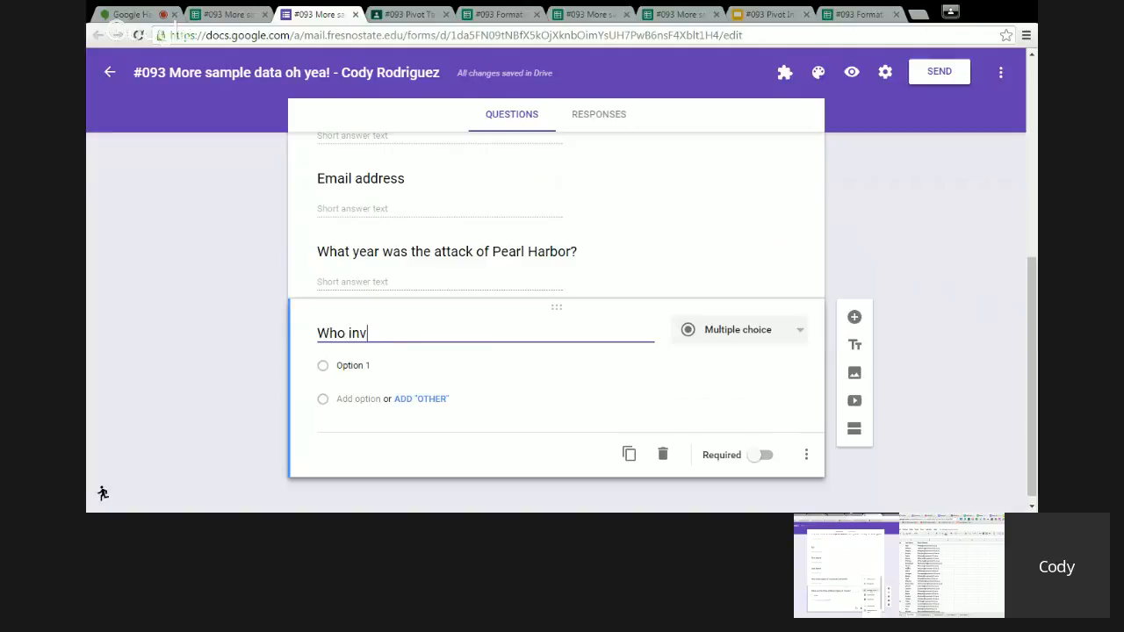
text(ented the)
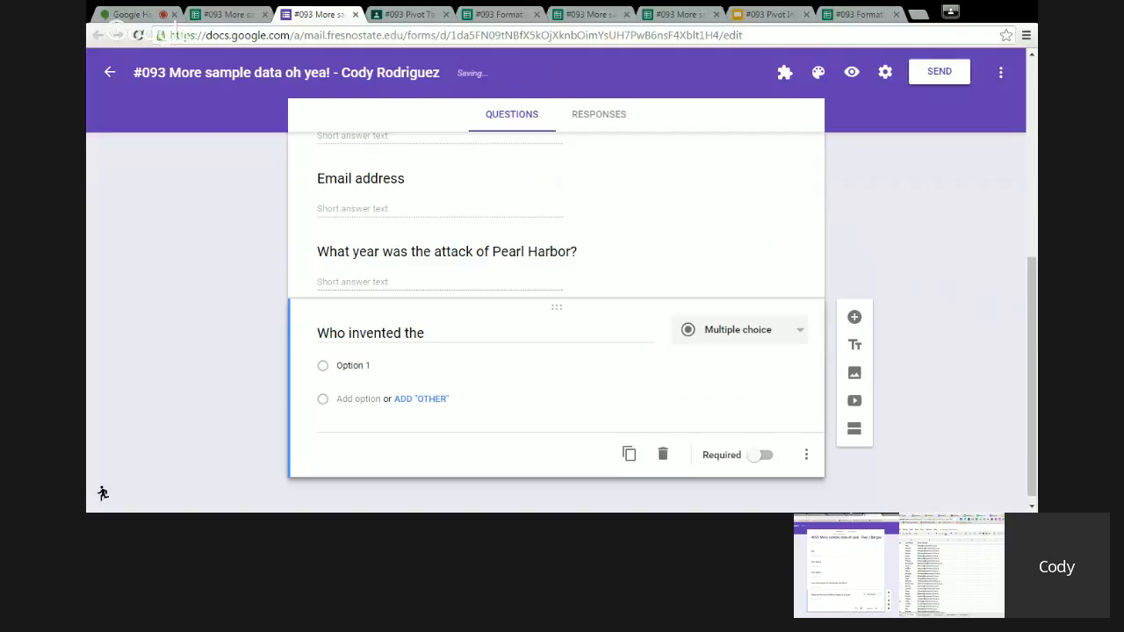
click(454, 325)
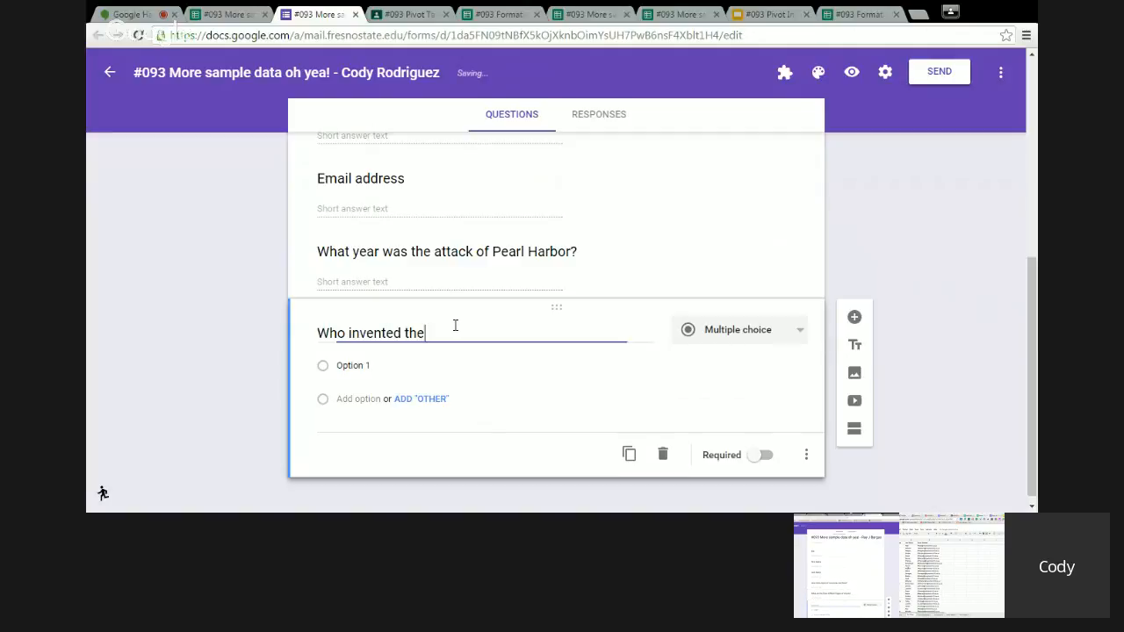
text(telo)
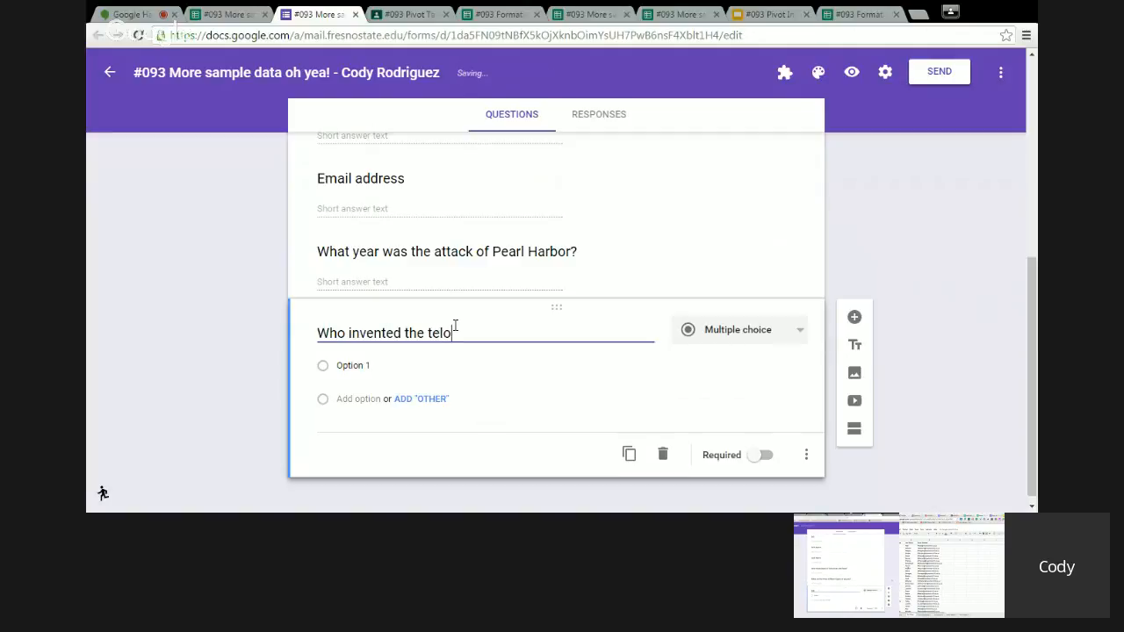
text(phph)
key(BackSpace)
key(BackSpace)
key(BackSpace)
text(hone?)
click(805, 337)
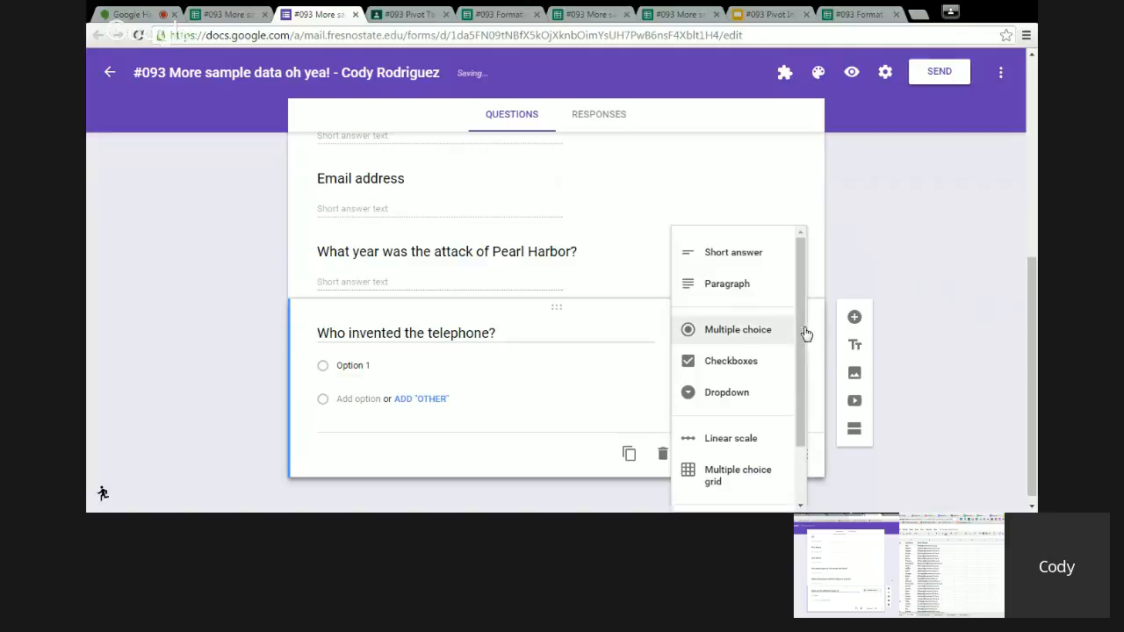
click(755, 251)
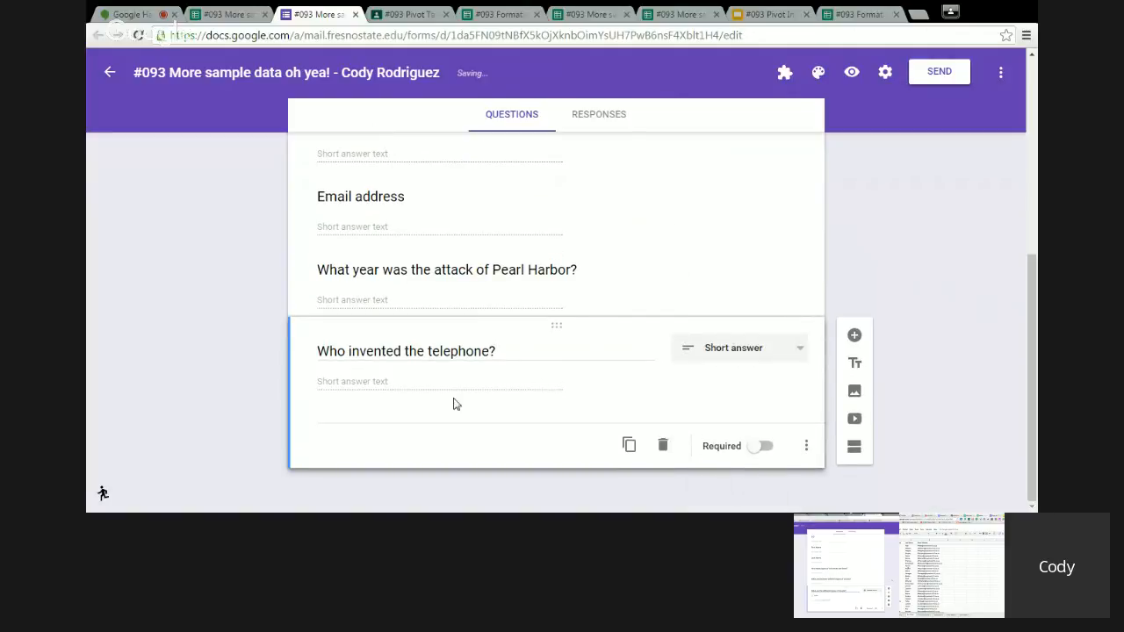
Step: Add a question titled "Who is the 43th president of the United States?" below the telephone question
key(ctrl+shift+Return)
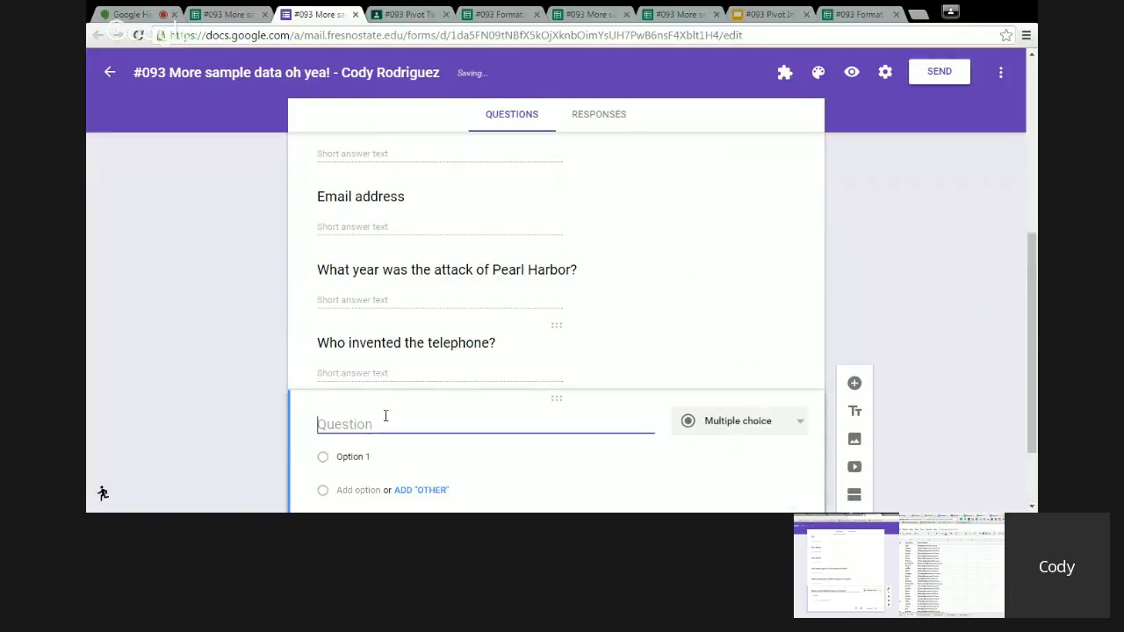
text(Hw)
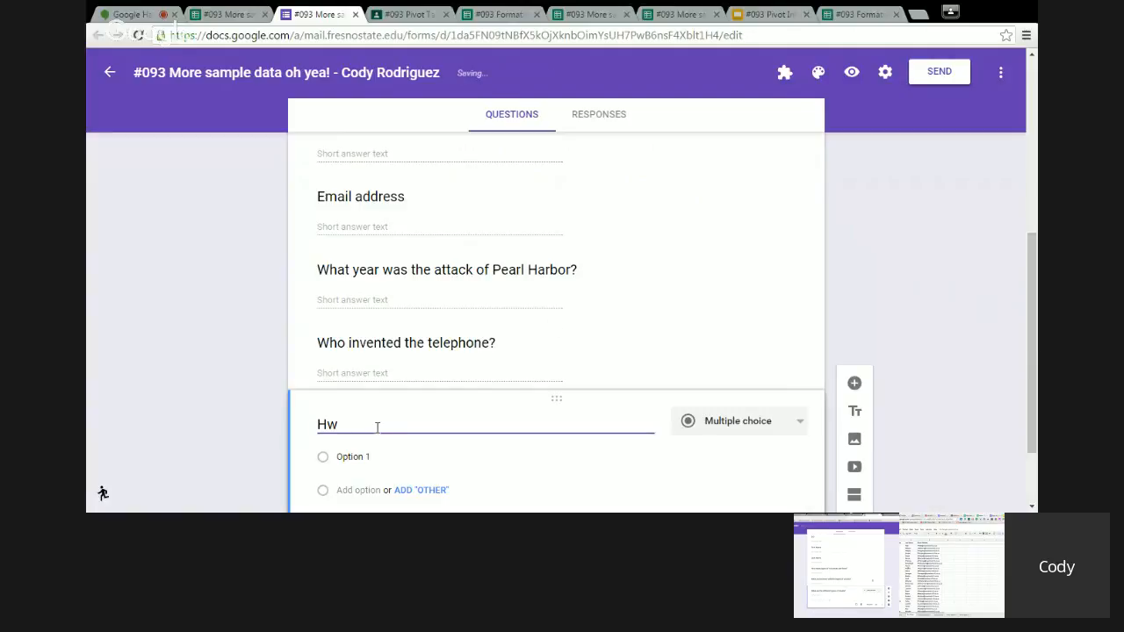
key(BackSpace)
key(BackSpace)
text(Who)
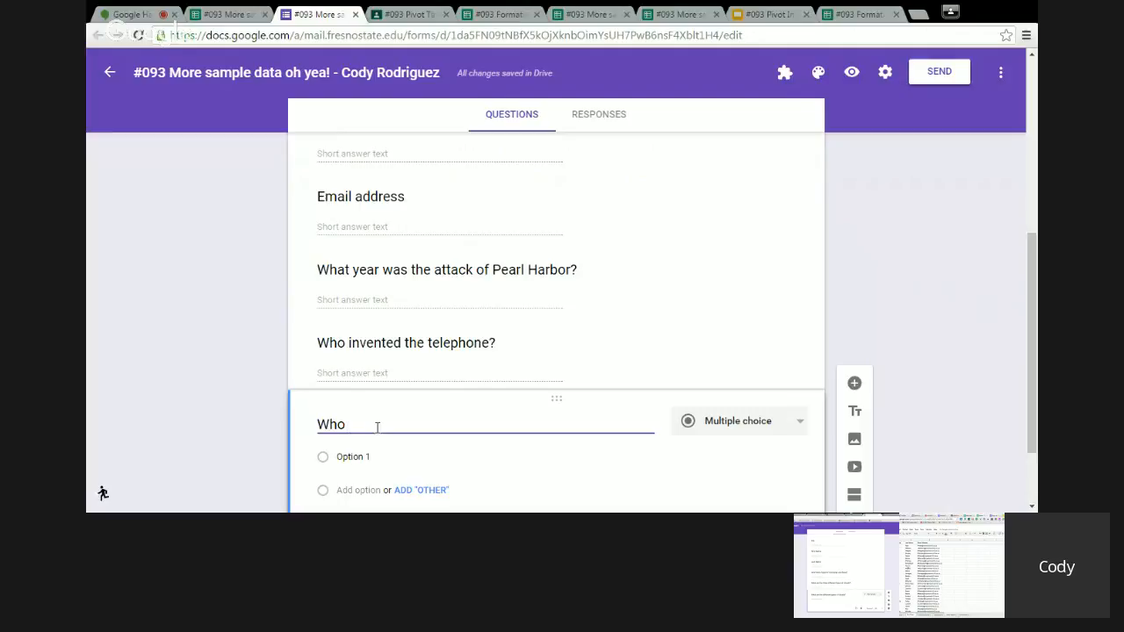
key(BackSpace)
key(BackSpace)
key(BackSpace)
text(H)
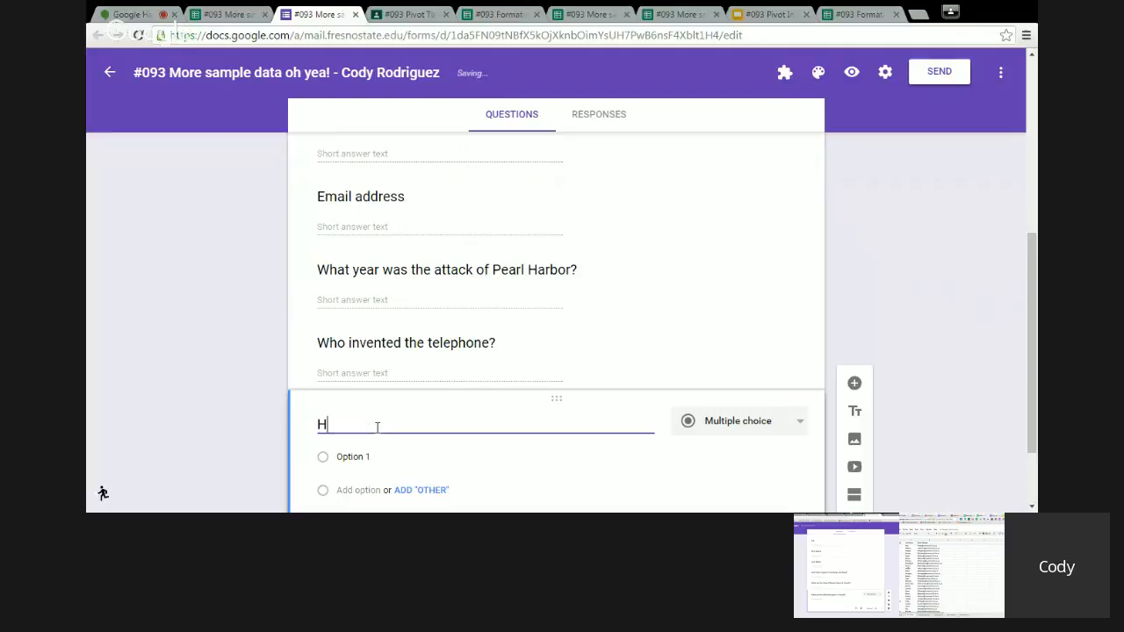
key(BackSpace)
text(Whoo)
key(BackSpace)
key(BackSpace)
key(BackSpace)
text(the )
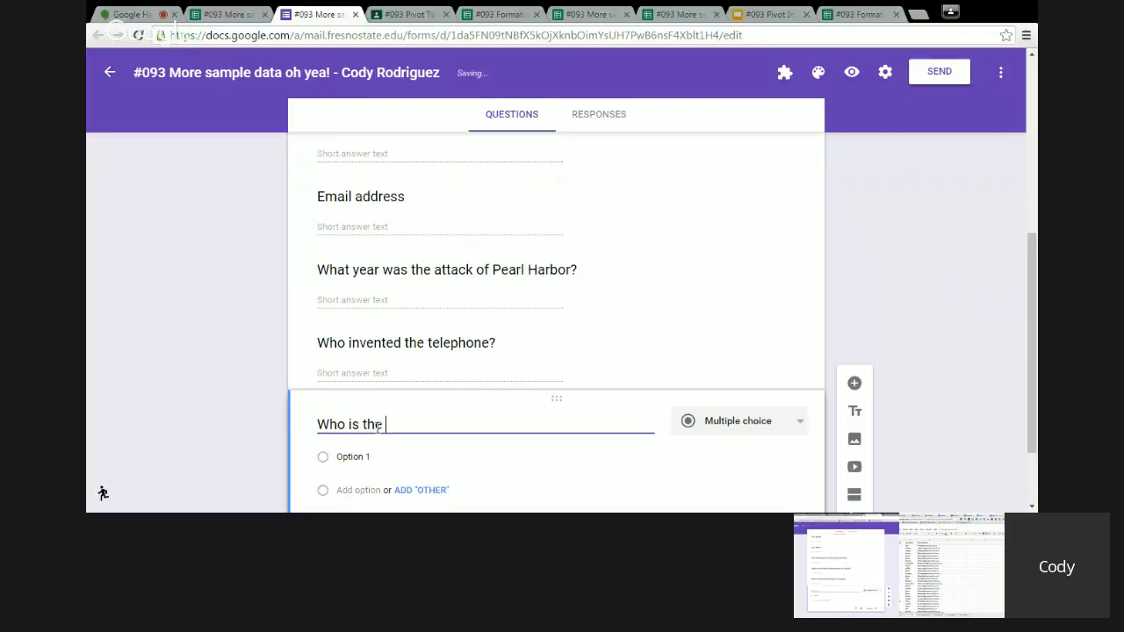
text(43th presi)
key(BackSpace)
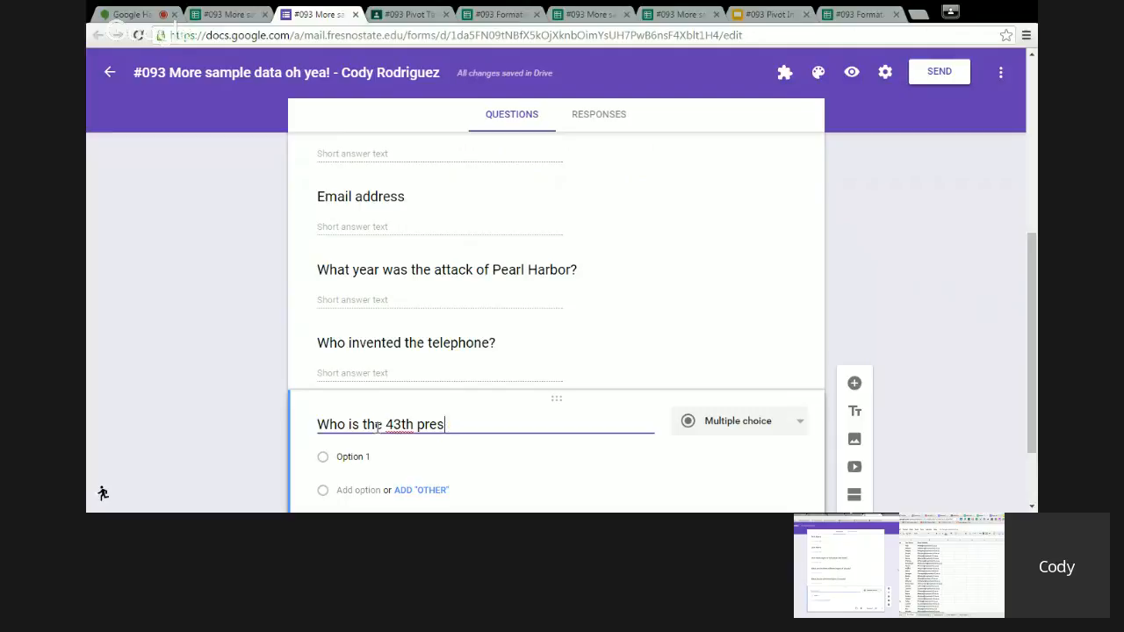
text(ident?)
key(BackSpace)
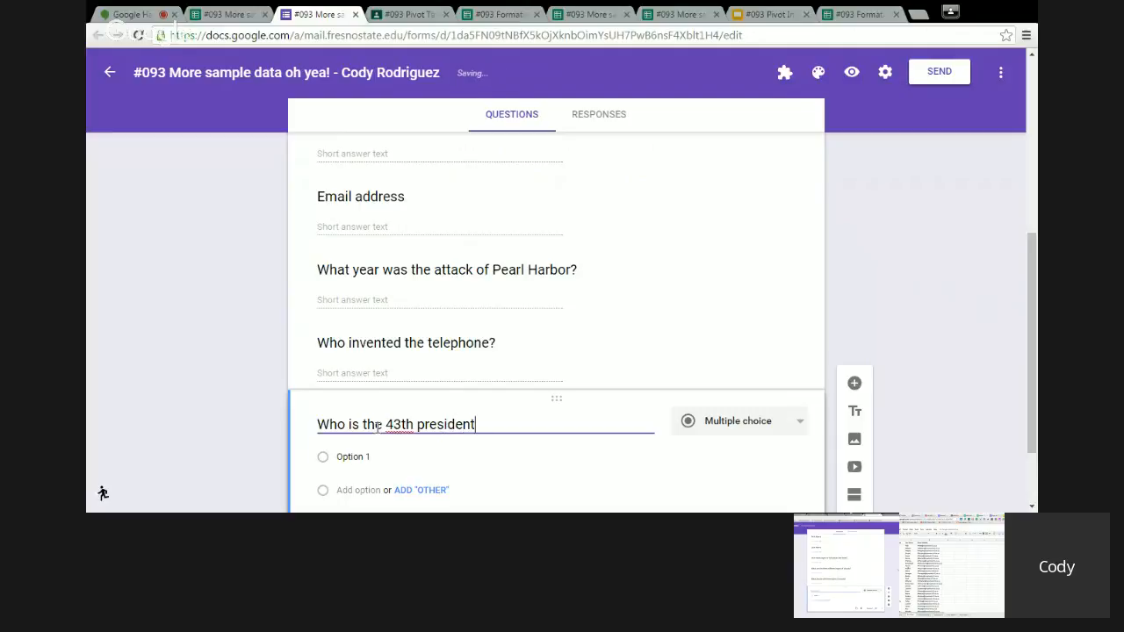
text(of the United States?)
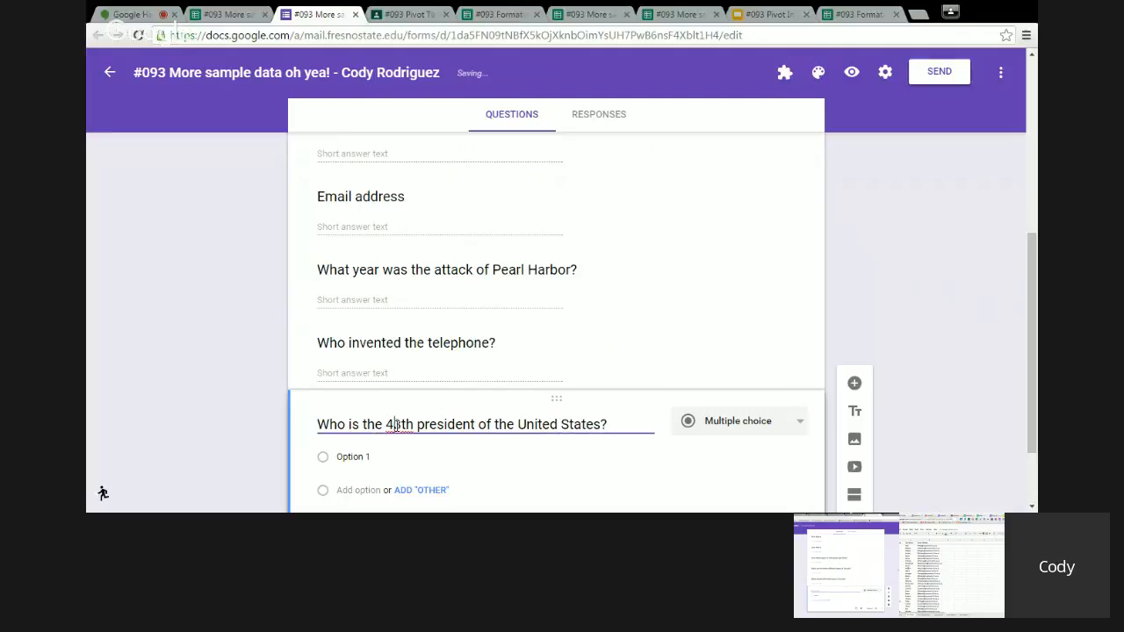
Step: Change the president question's ordinal to "33th" and set its type to Short answer
click(396, 424)
key(BackSpace)
text(3)
click(742, 425)
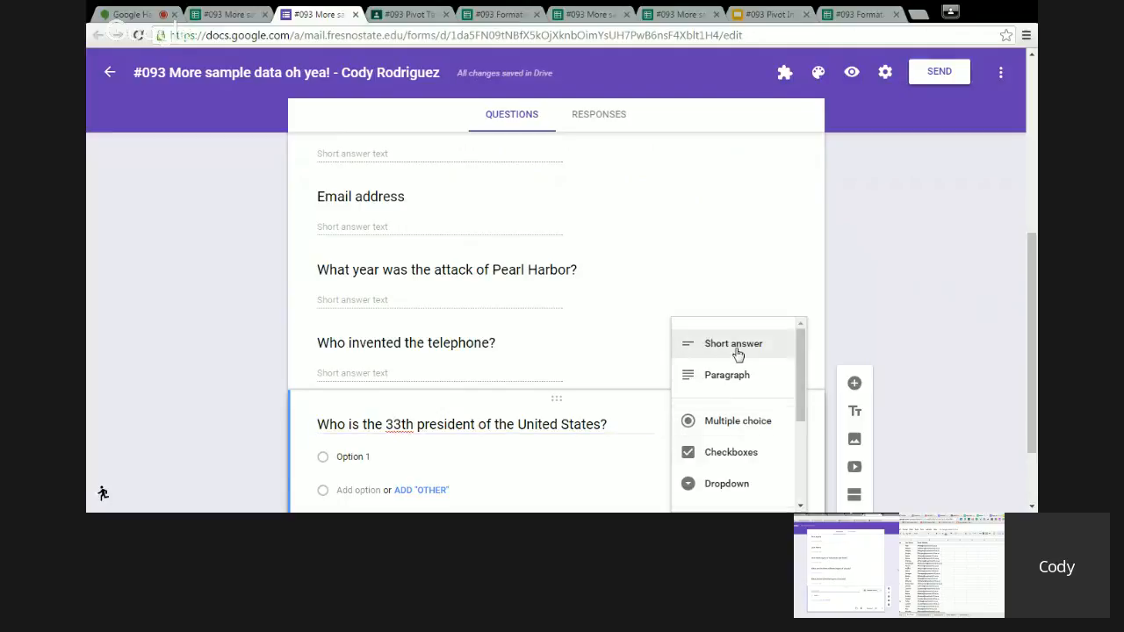
click(735, 344)
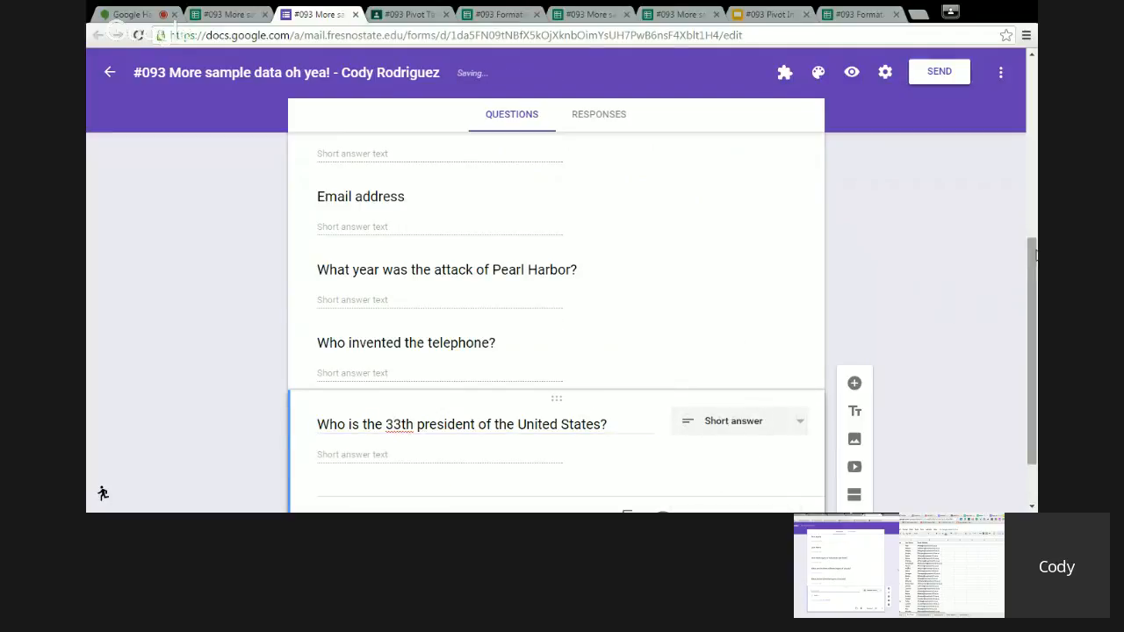
Step: Review the Pearl Harbor, telephone and president questions by selecting each in turn
scroll(1036, 254, down, 1)
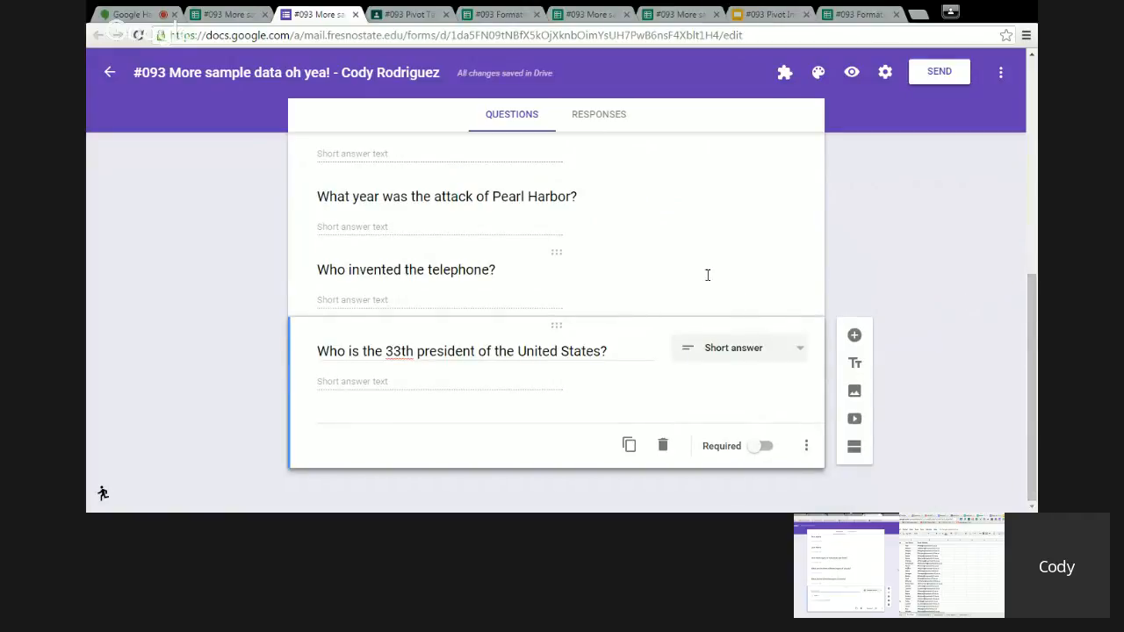
click(668, 266)
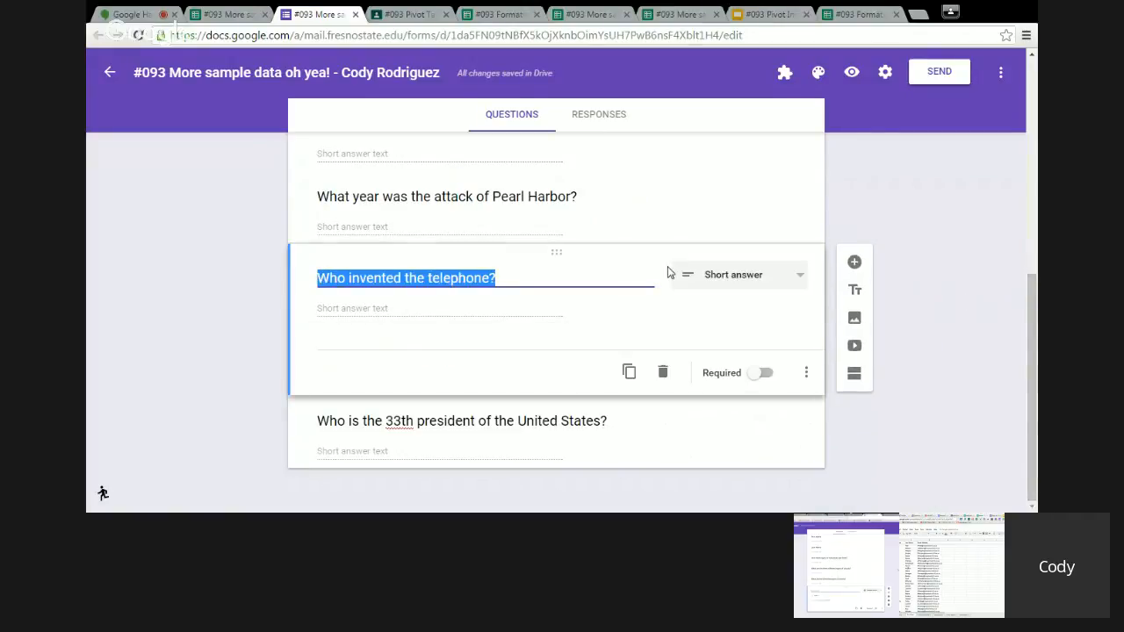
click(659, 225)
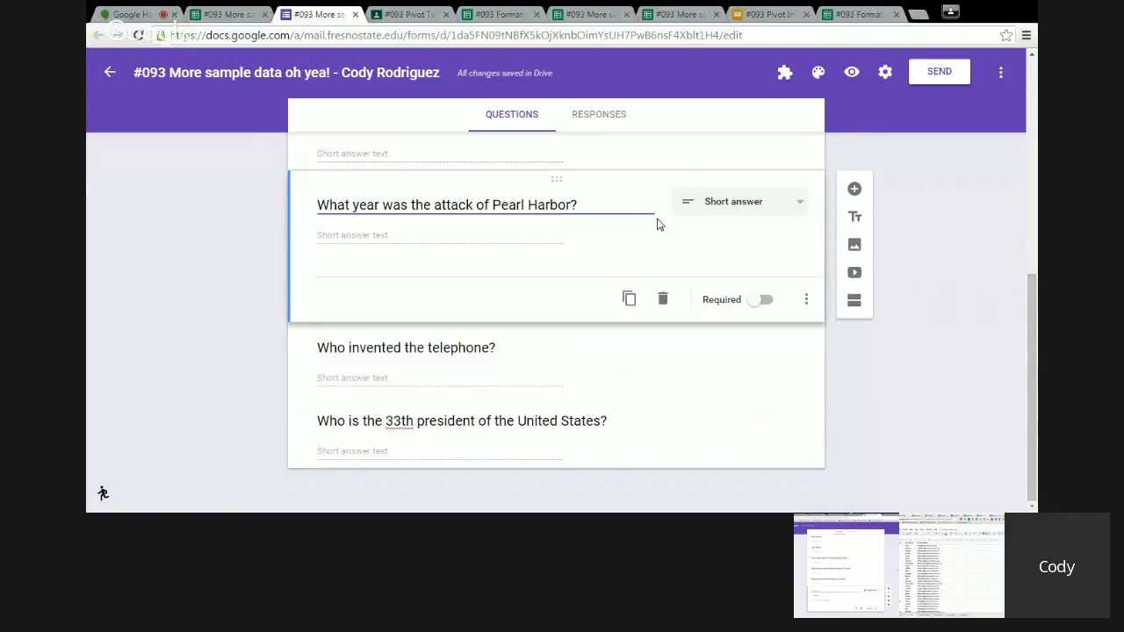
click(462, 349)
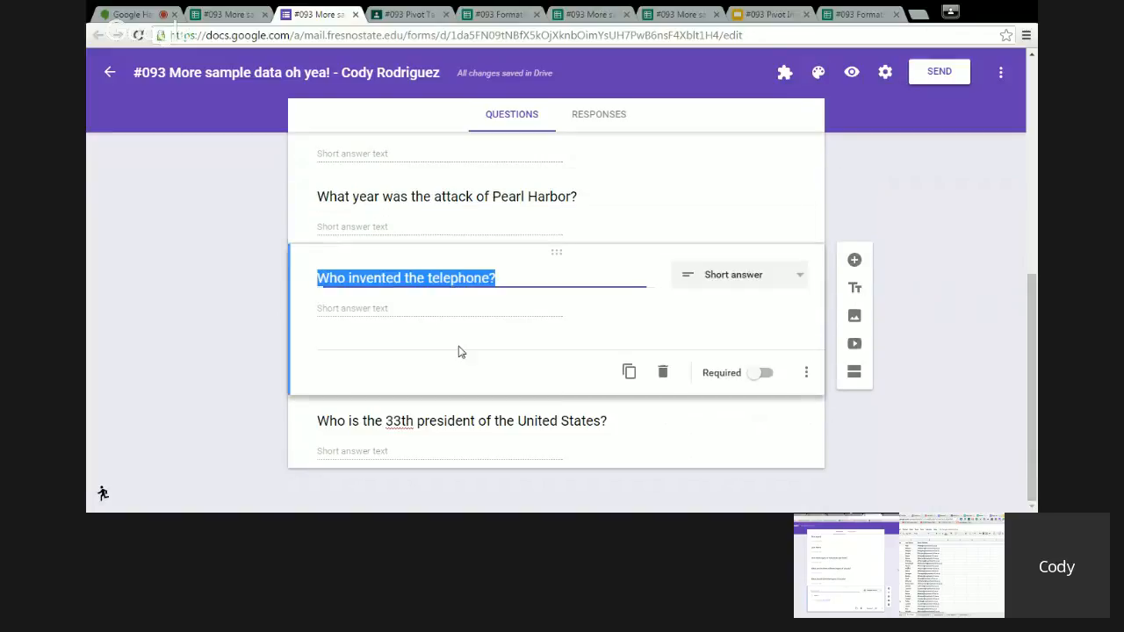
click(463, 423)
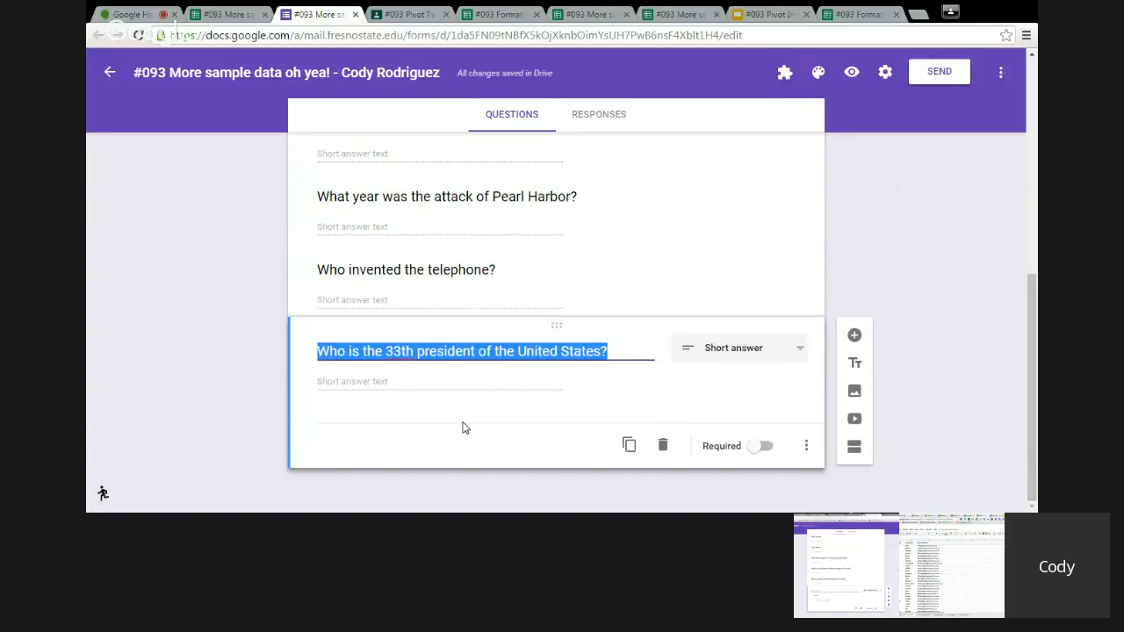
click(534, 255)
click(529, 200)
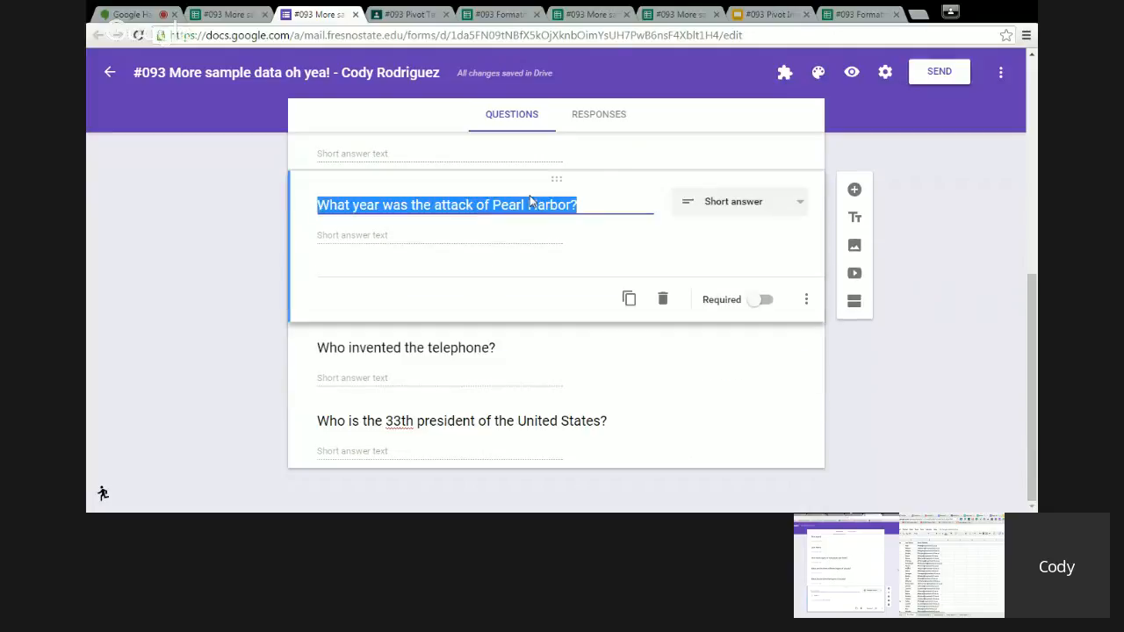
click(470, 352)
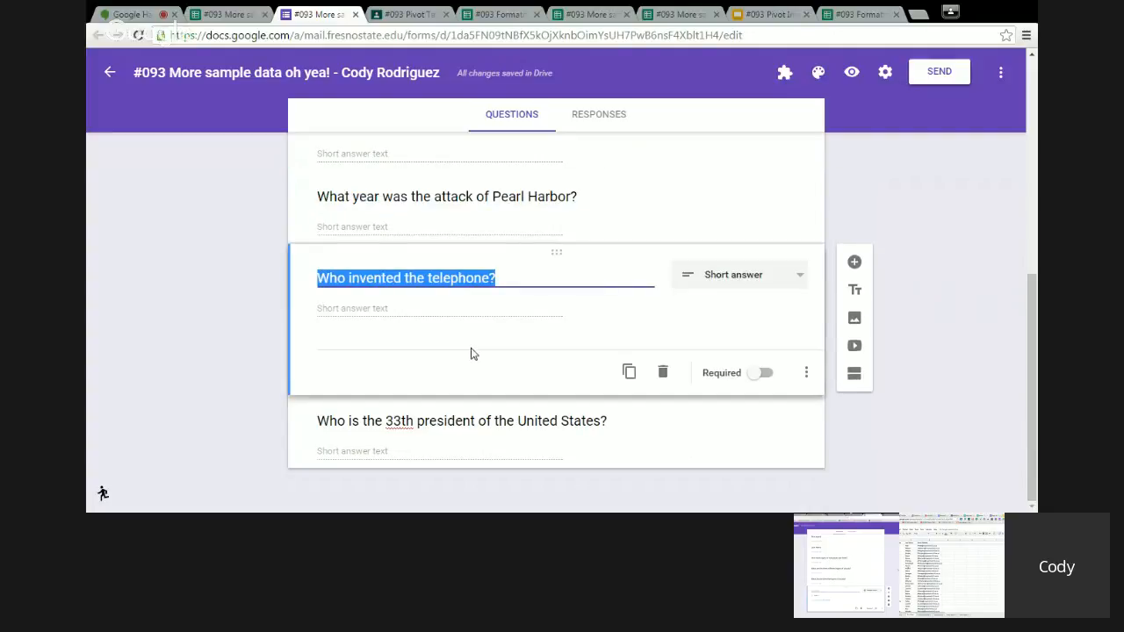
click(529, 228)
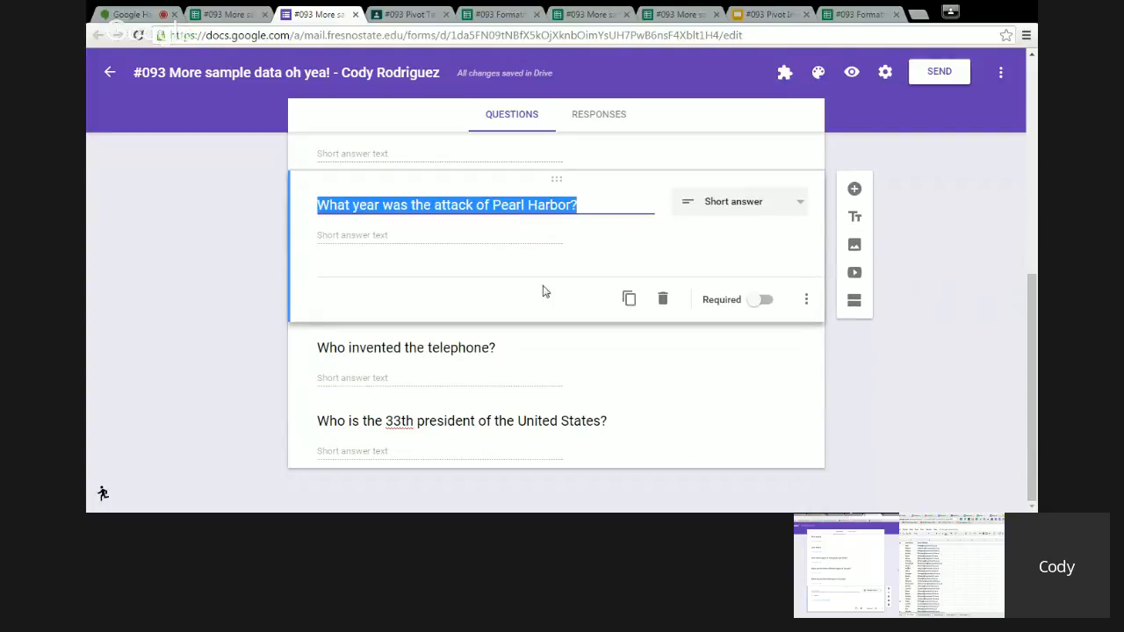
click(481, 383)
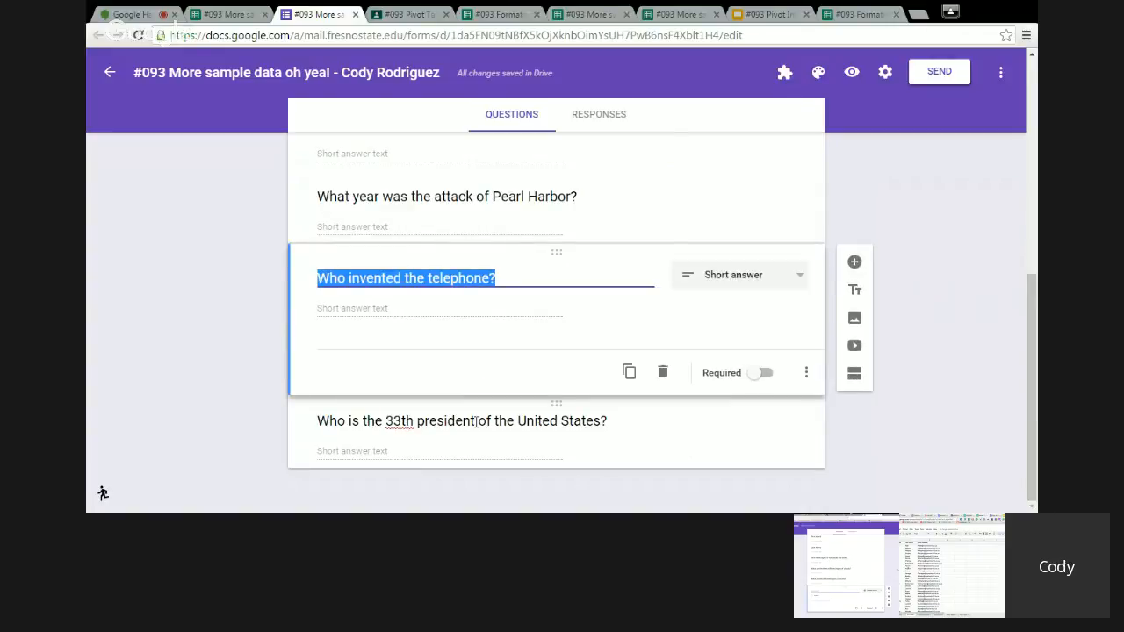
click(476, 427)
click(486, 269)
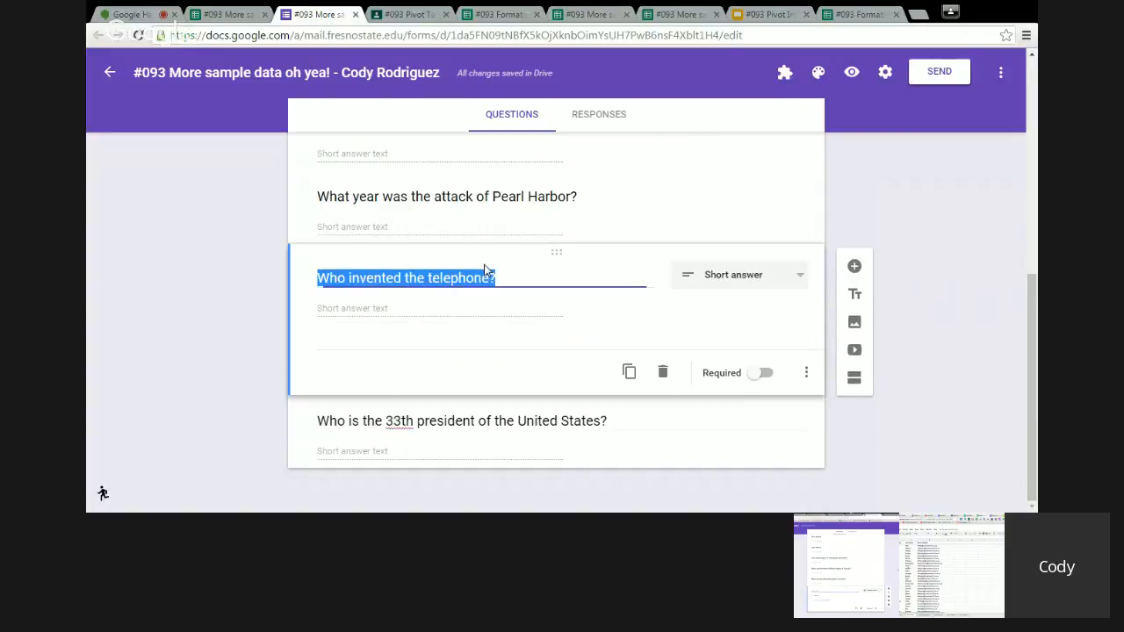
click(492, 220)
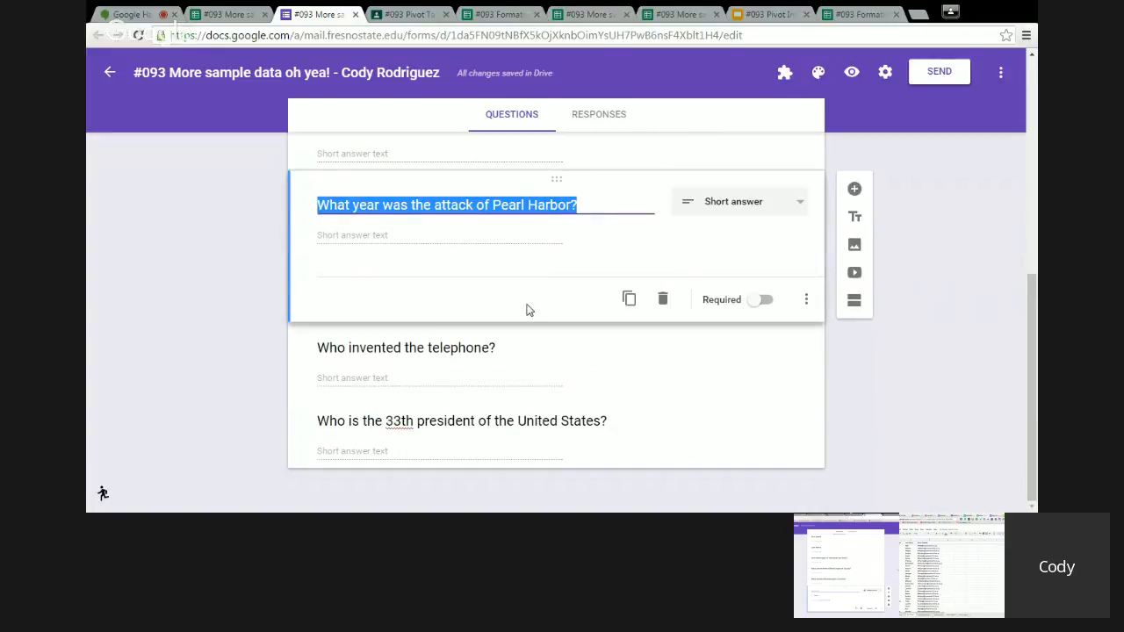
click(515, 357)
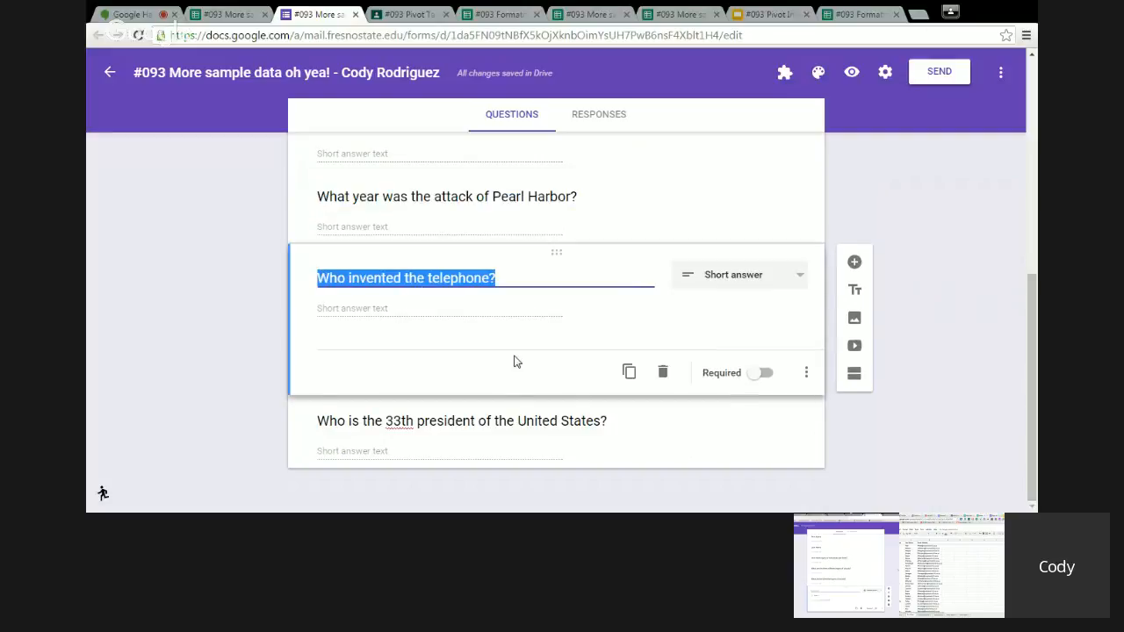
click(496, 426)
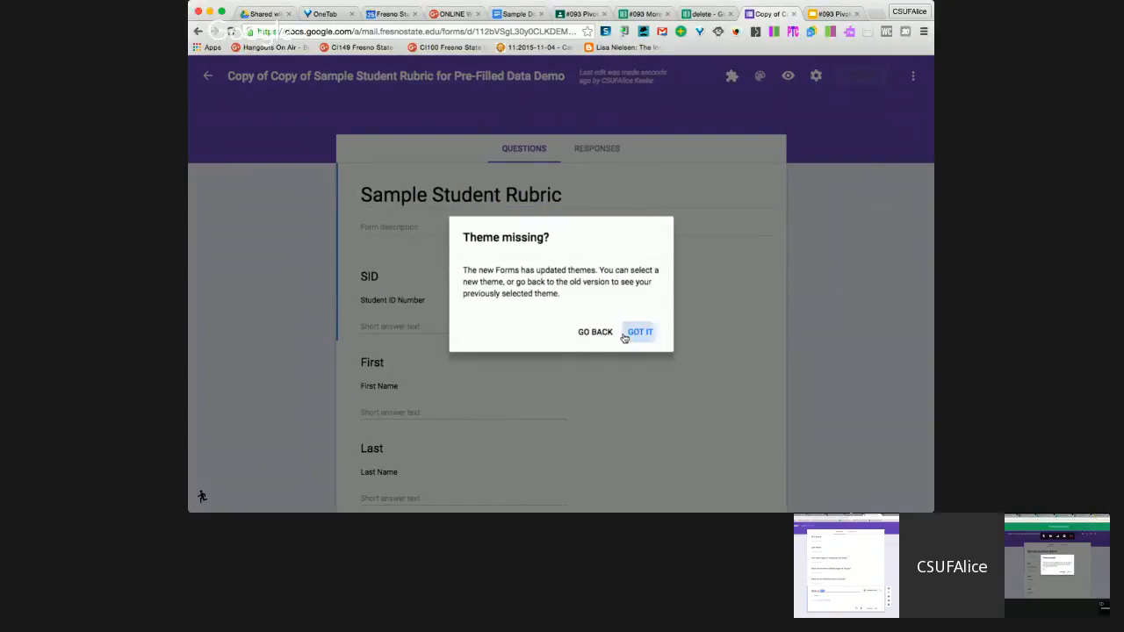
Step: Dismiss the missing-theme notice and examine the Sample Student Rubric form's student fields, overall score, rubric grid and comments question
click(627, 333)
scroll(705, 367, down, 2)
scroll(705, 366, down, 5)
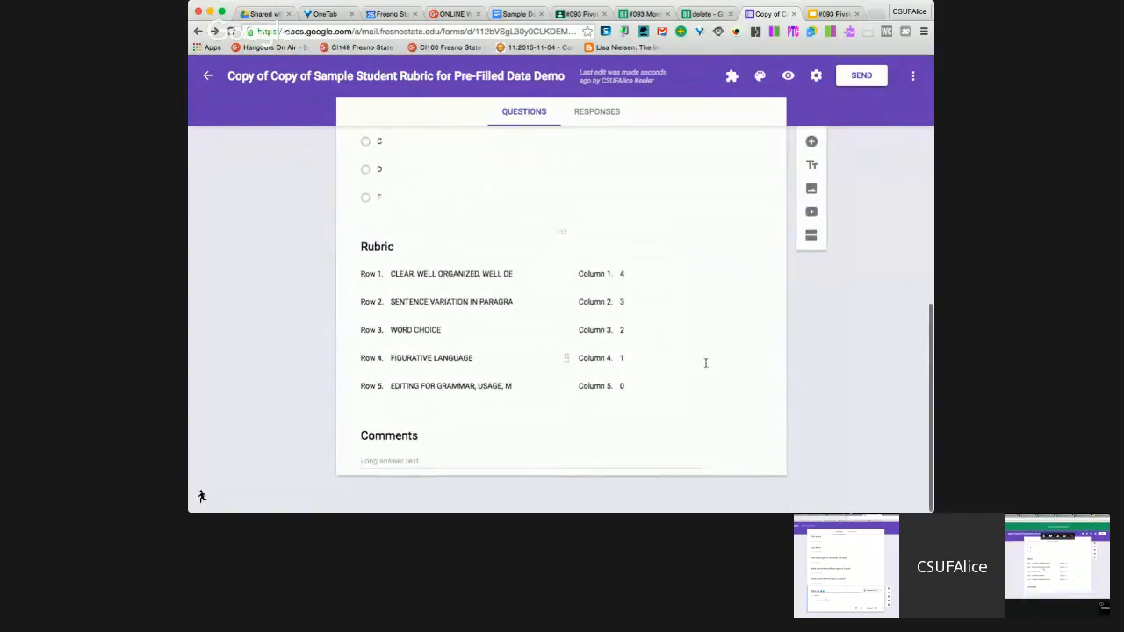
scroll(705, 363, up, 1)
scroll(705, 363, up, 7)
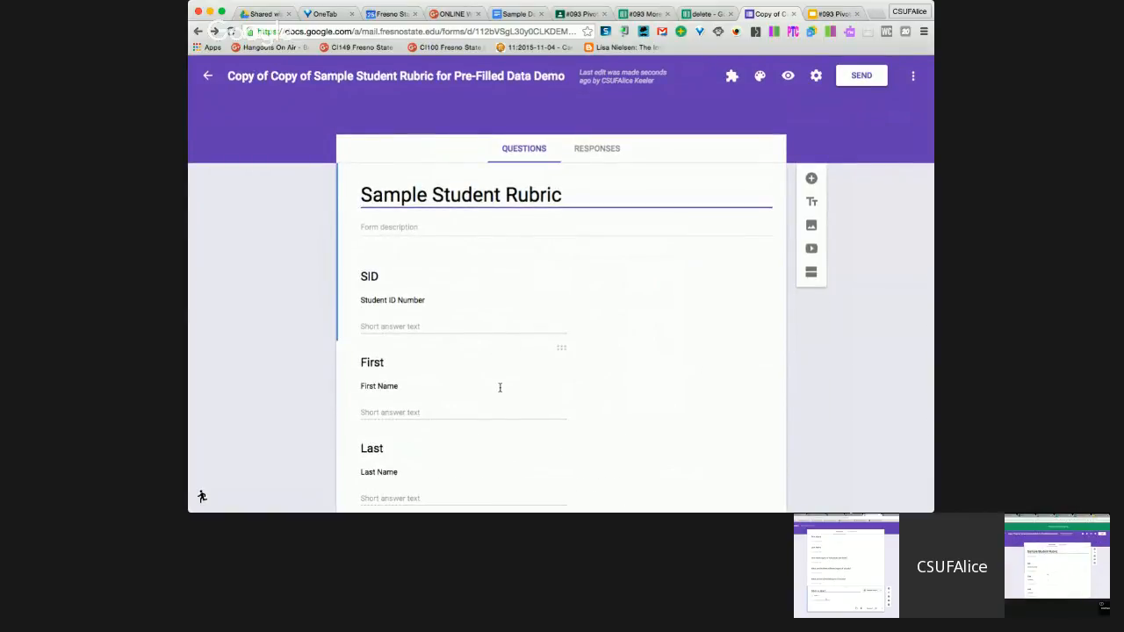
scroll(500, 387, down, 1)
scroll(500, 387, down, 3)
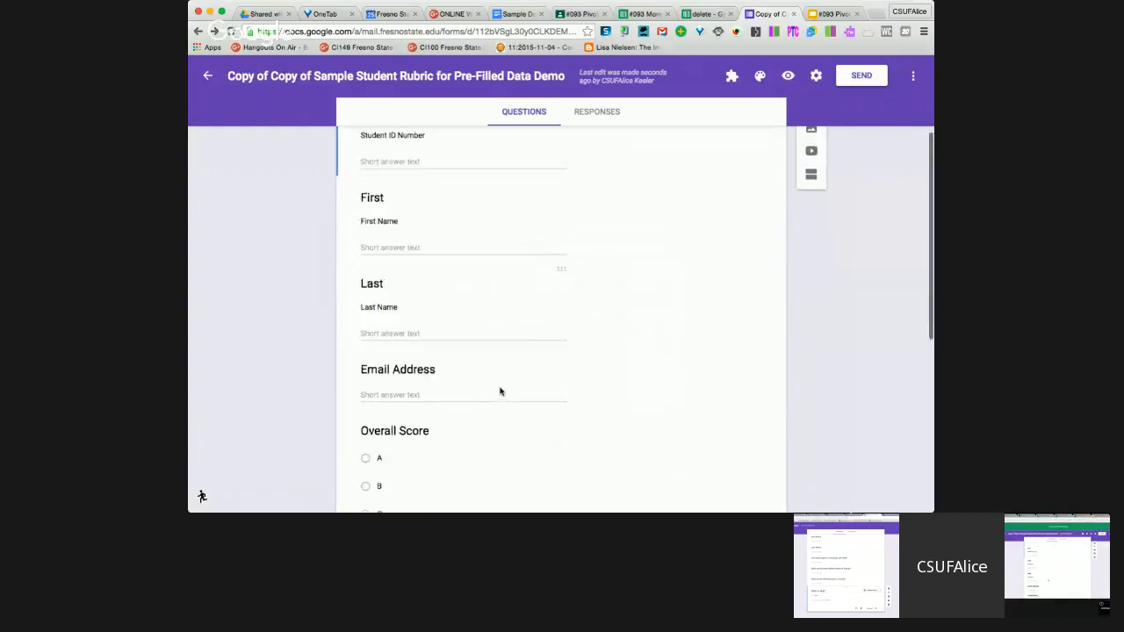
scroll(500, 391, down, 1)
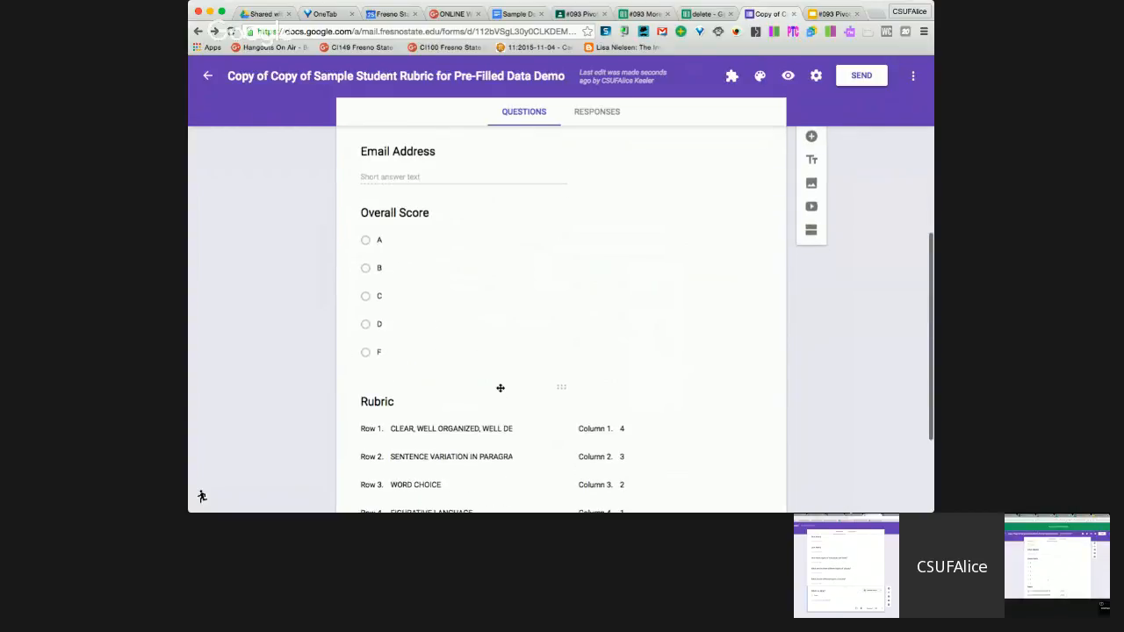
scroll(499, 387, up, 2)
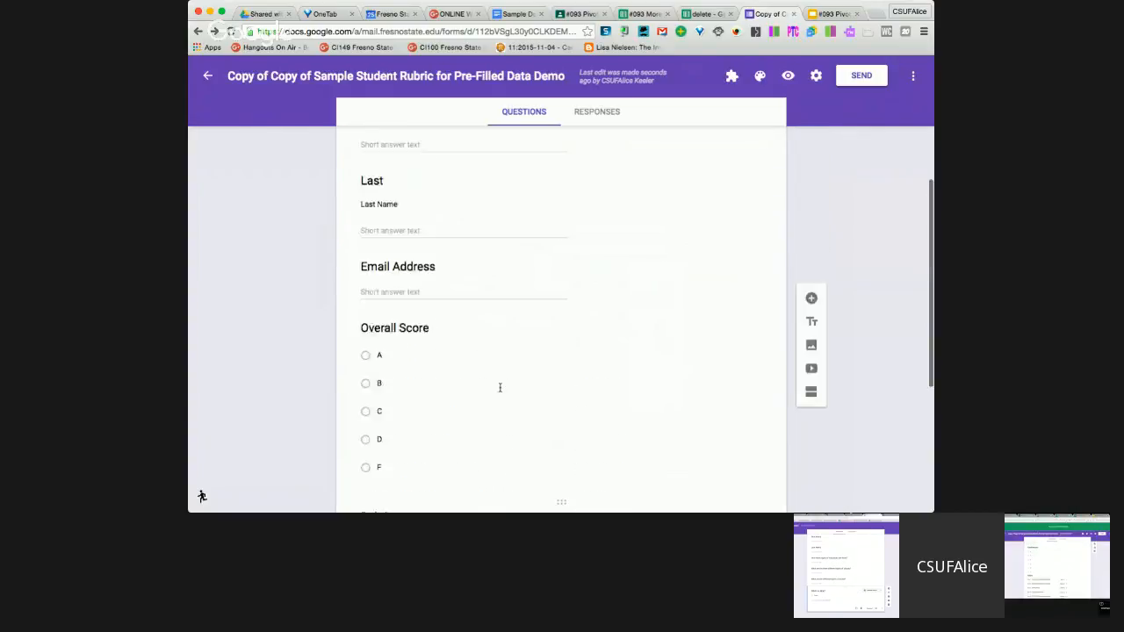
Step: Open the Sample Student Rubric form's page for creating a pre-filled link
scroll(500, 387, up, 3)
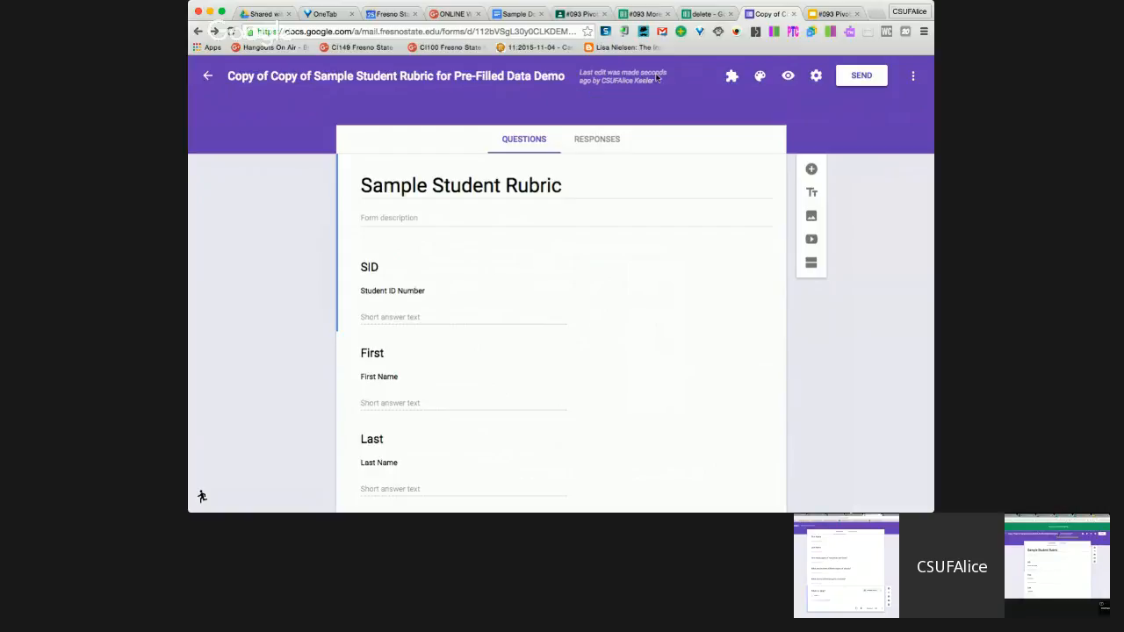
click(913, 77)
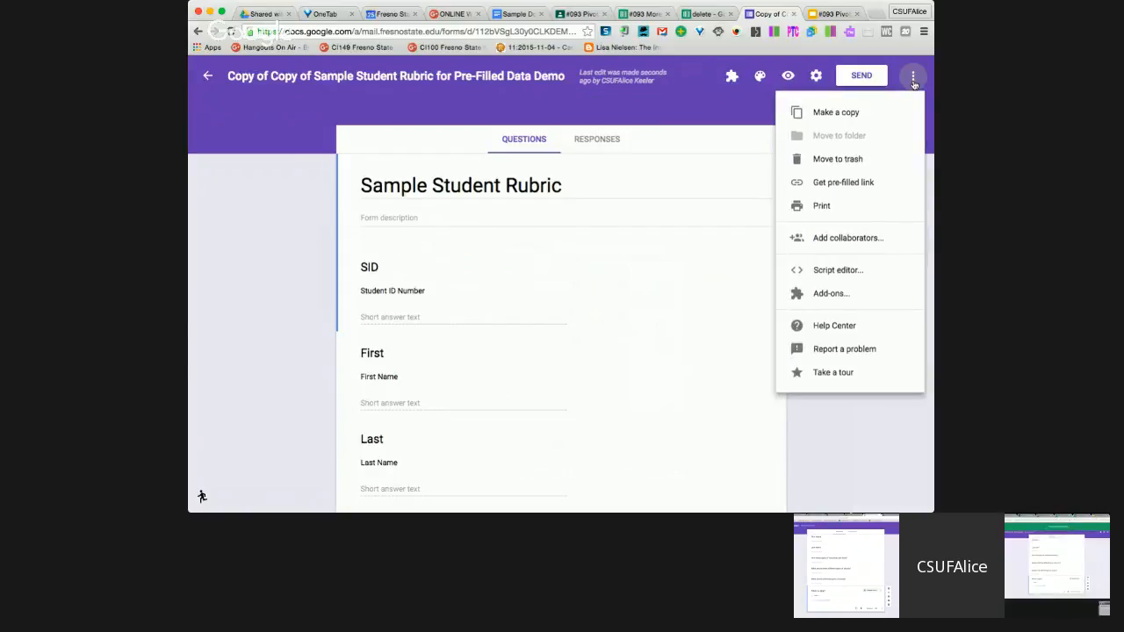
click(875, 187)
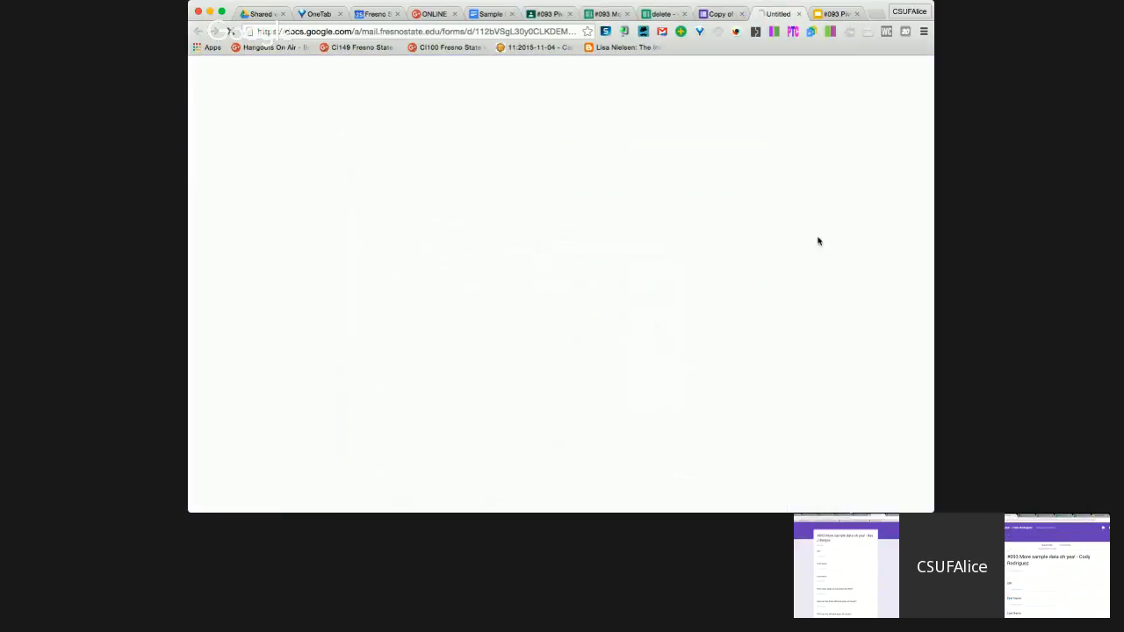
scroll(798, 254, down, 5)
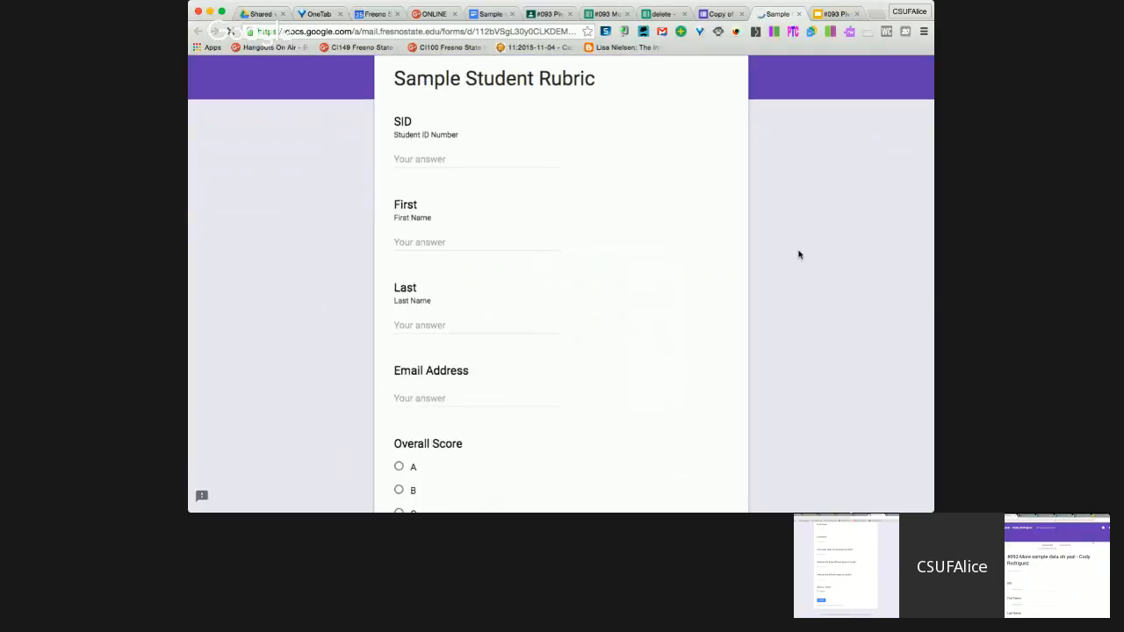
scroll(798, 254, up, 5)
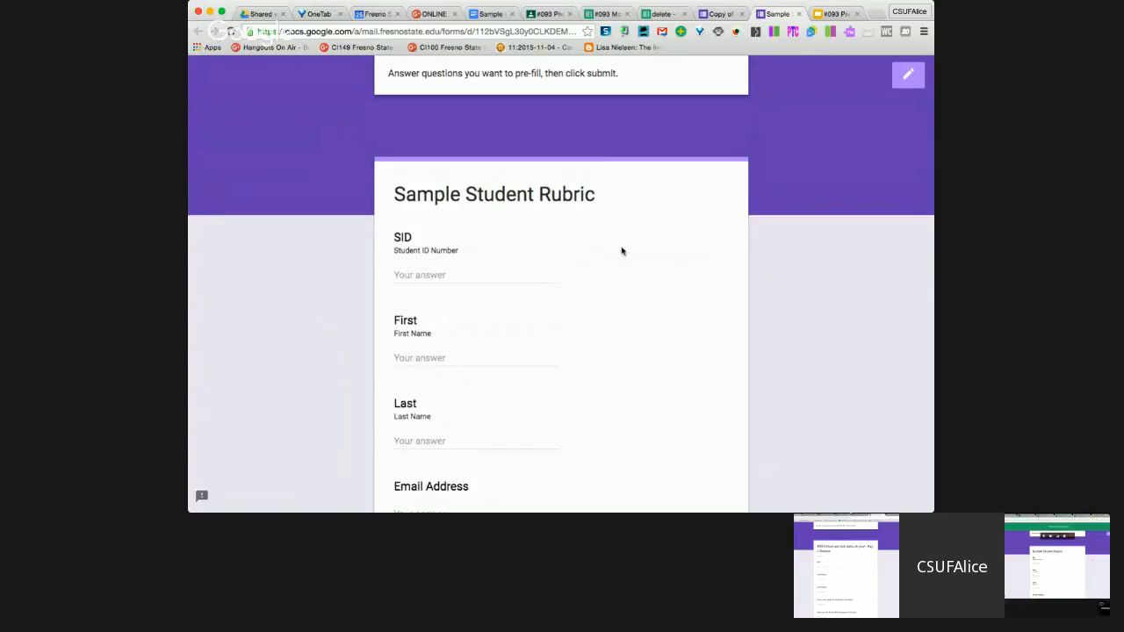
Step: Enter the placeholder answers SID, FIRST, LAST and EMAIL in the matching student-information questions
click(522, 275)
text(SID)
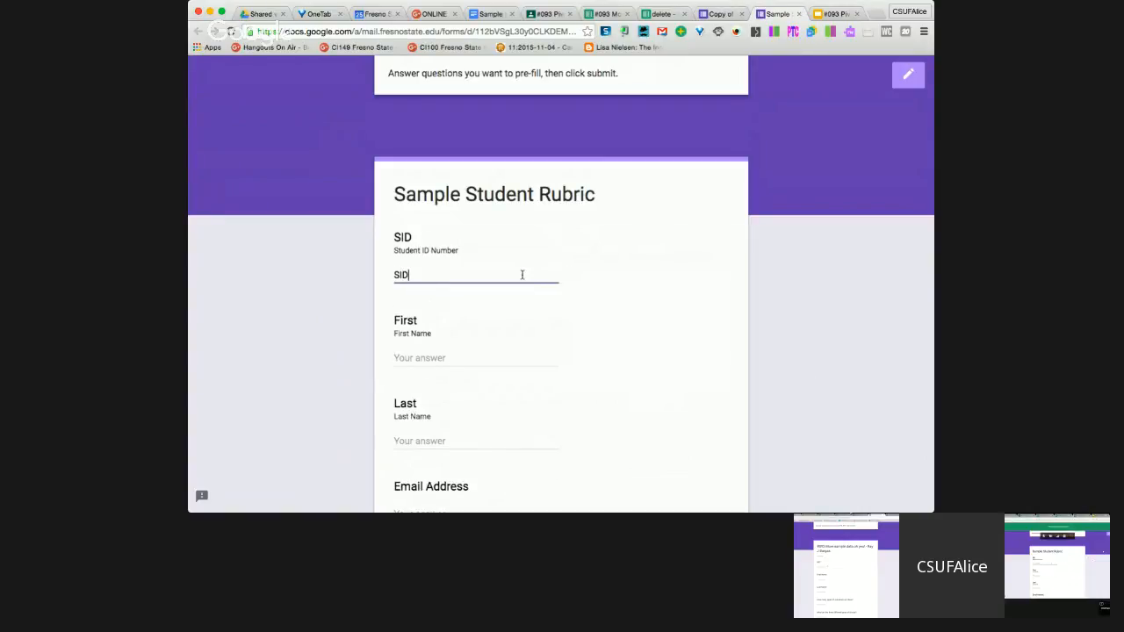
click(475, 357)
text(FIRST)
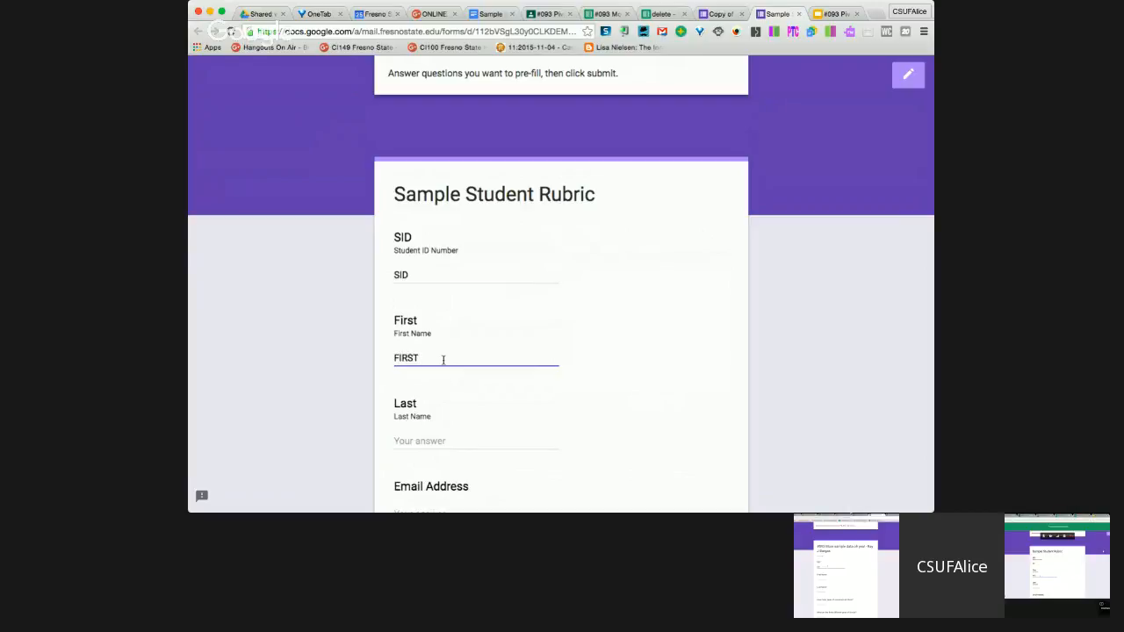
click(417, 439)
text(LAST)
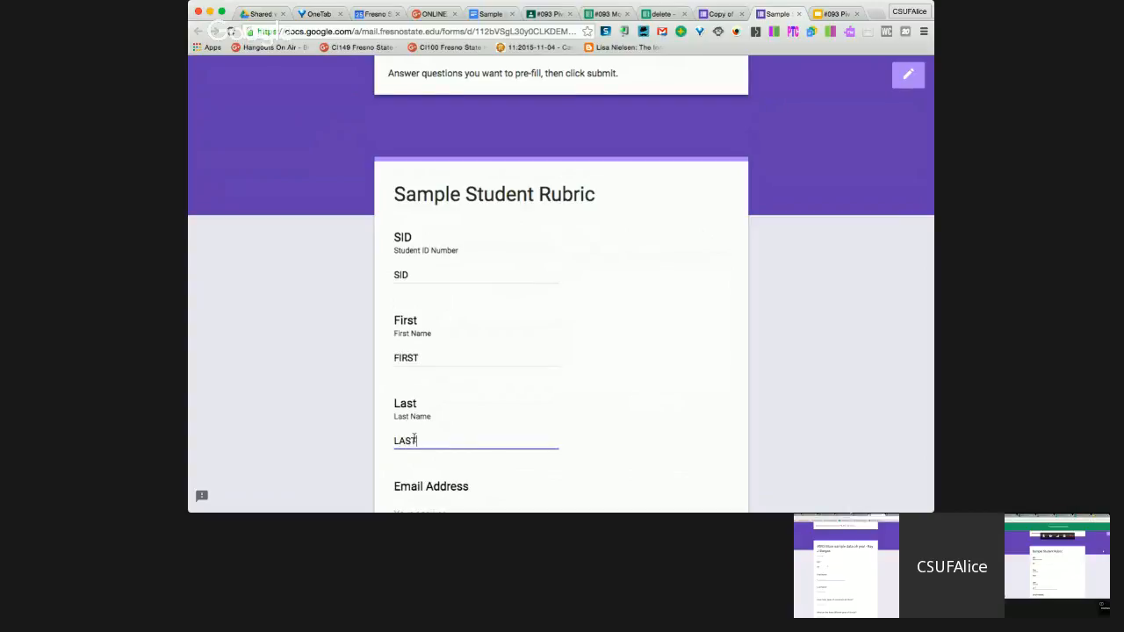
scroll(414, 443, down, 1)
click(413, 430)
text(EMAIL)
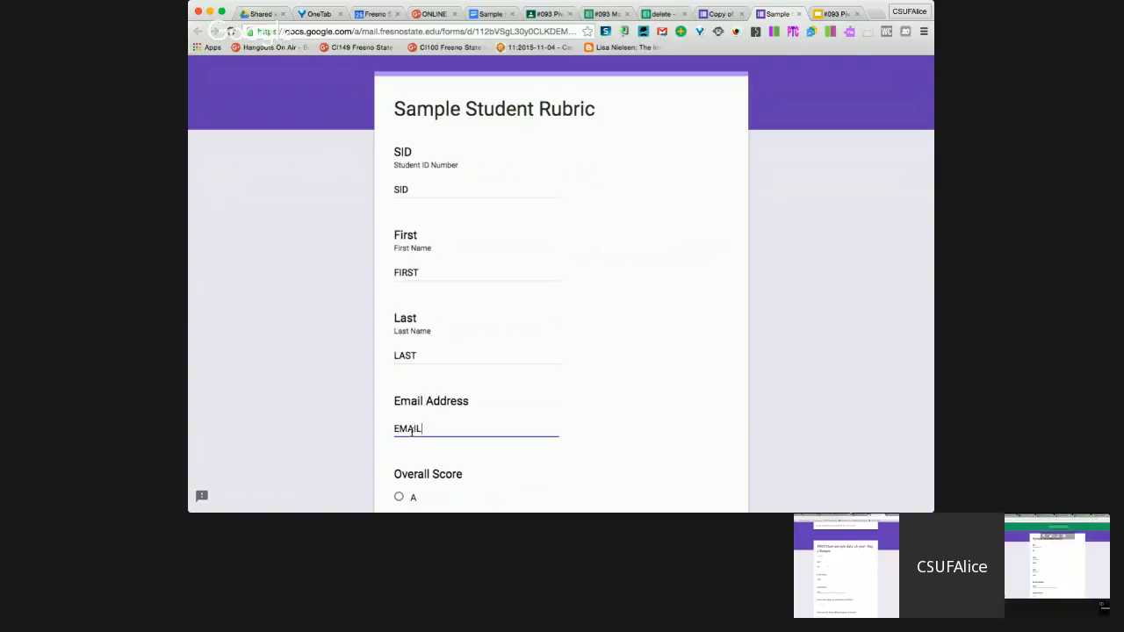
Step: Submit the placeholder answers to generate the pre-filled link, leaving the overall score, rubric and comments blank
scroll(410, 430, down, 3)
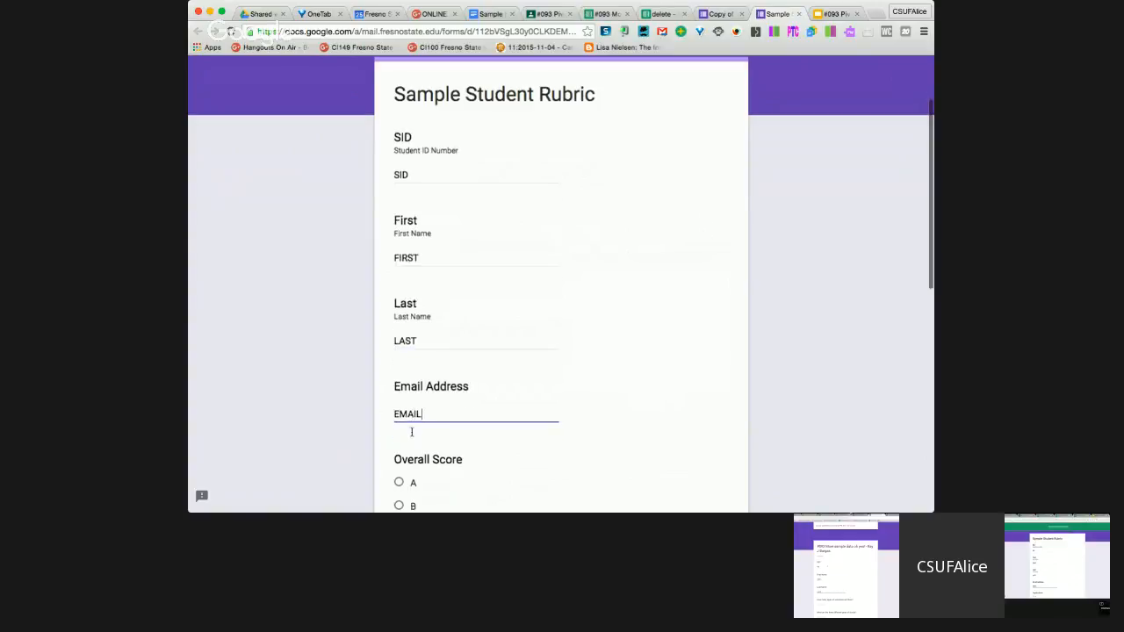
scroll(410, 436, down, 2)
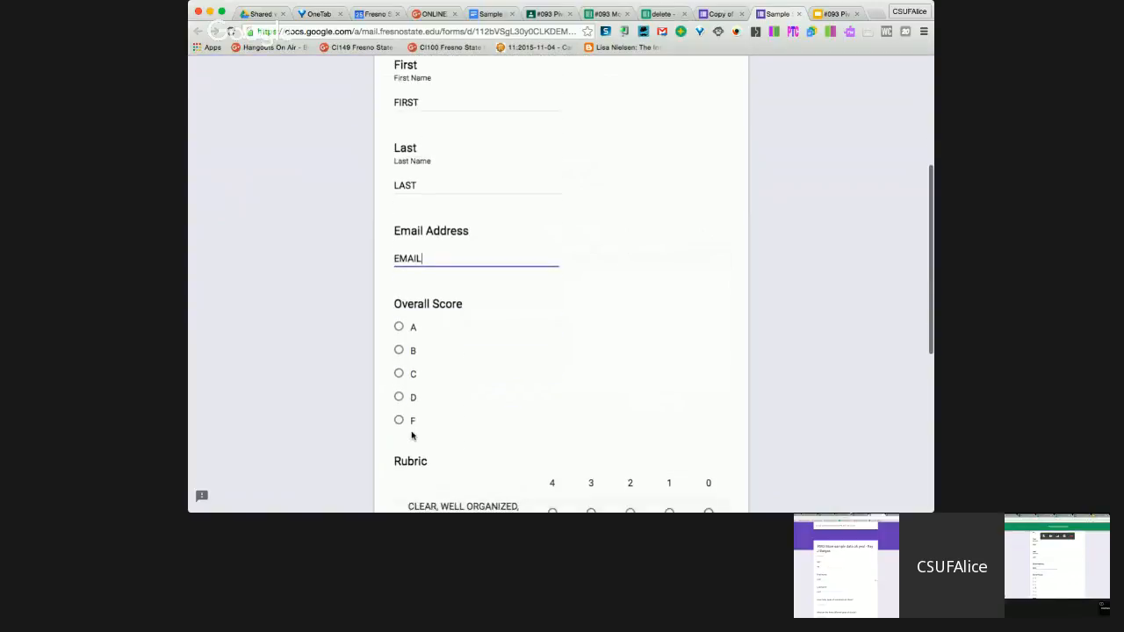
scroll(410, 436, down, 2)
scroll(412, 435, down, 1)
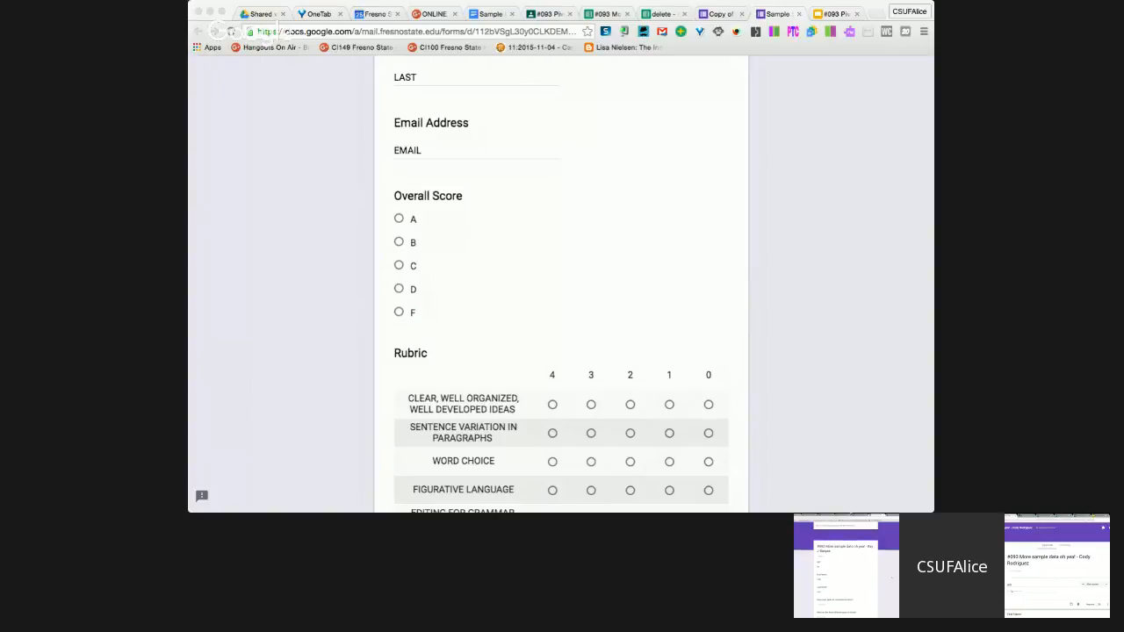
click(367, 330)
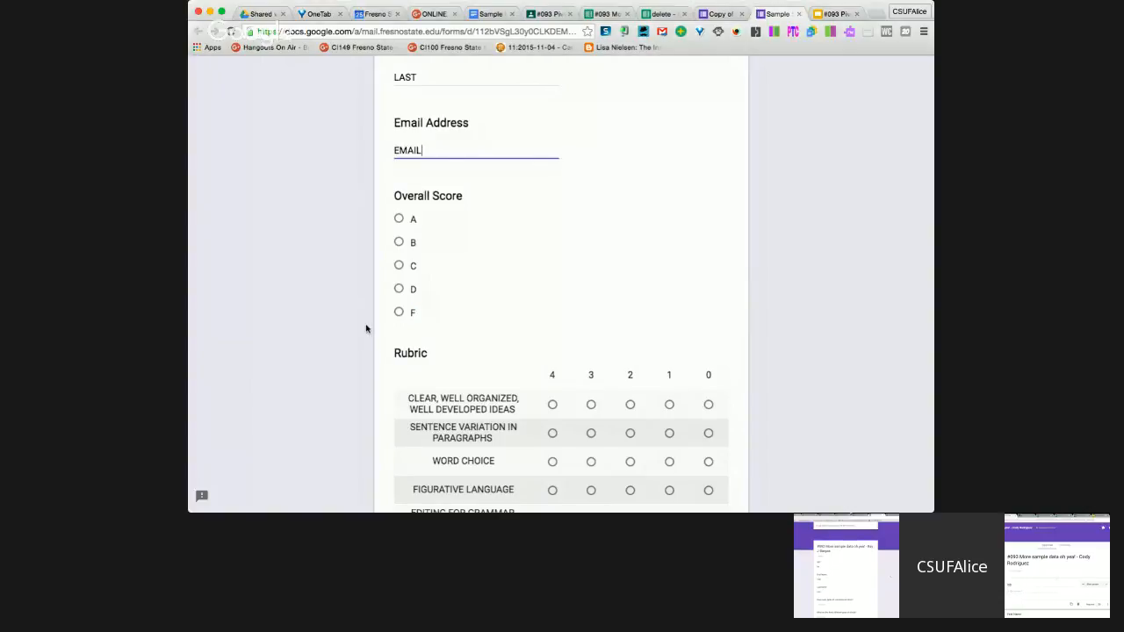
scroll(367, 330, up, 5)
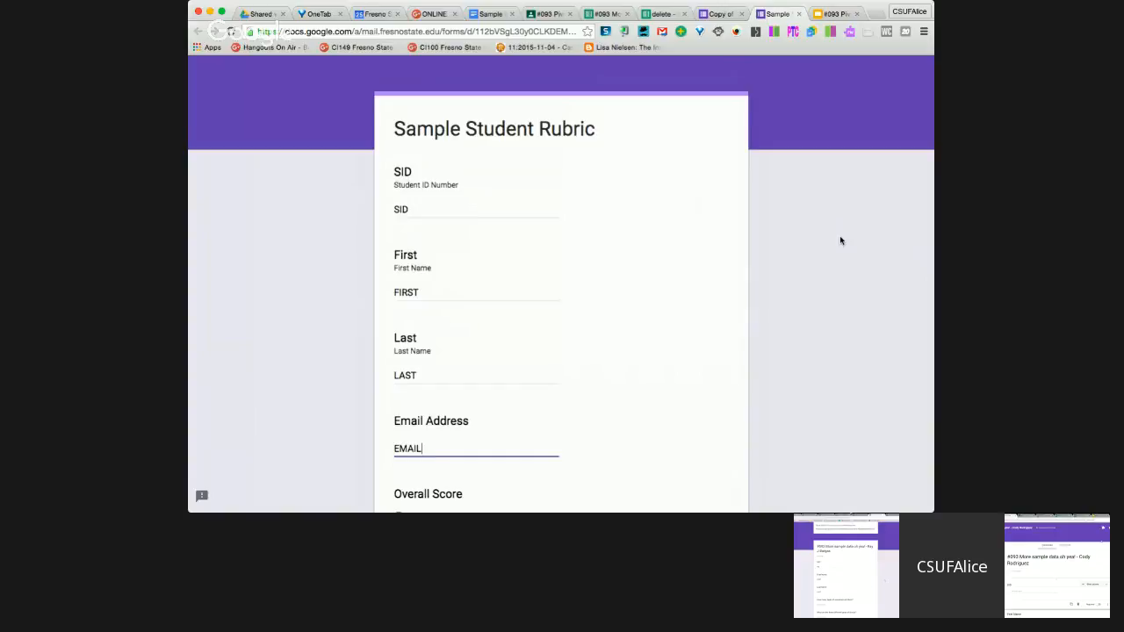
scroll(839, 235, up, 2)
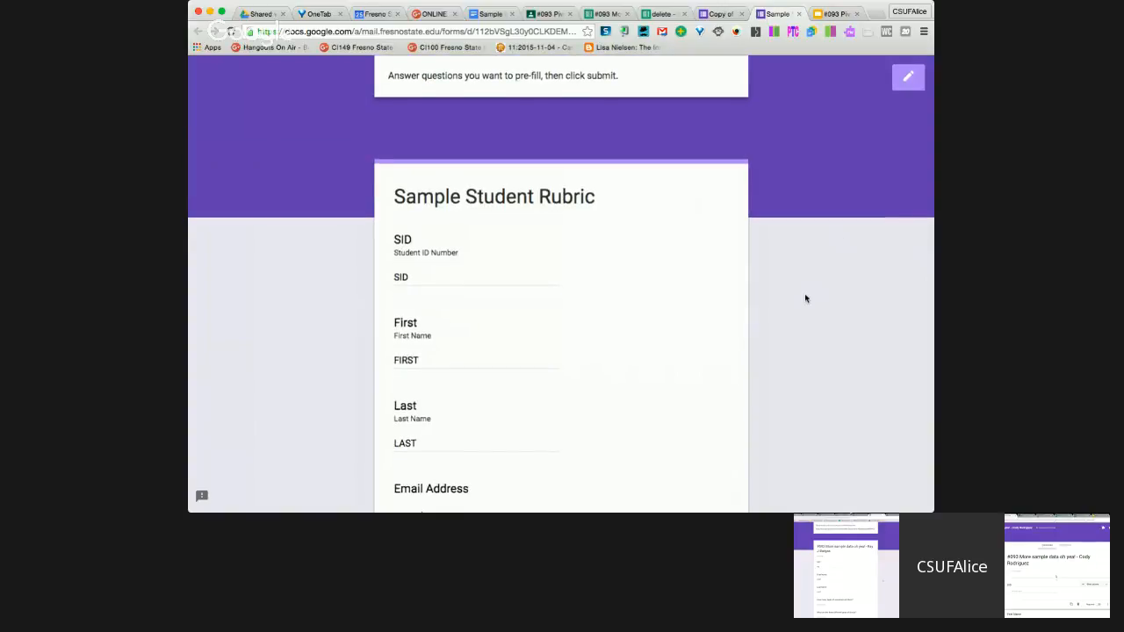
scroll(805, 299, down, 10)
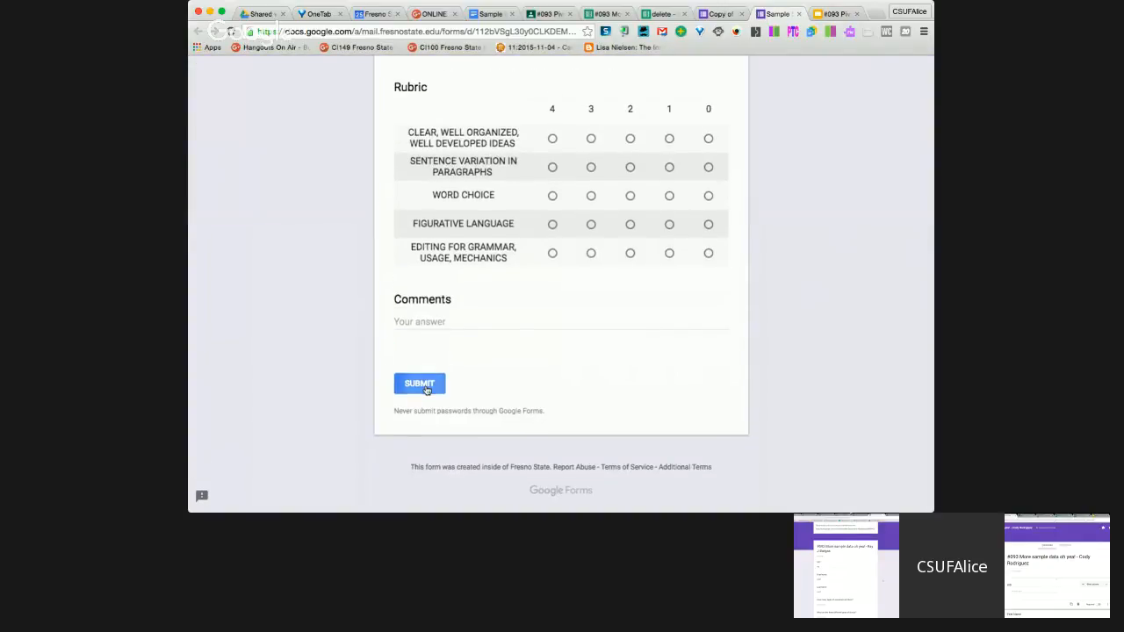
click(427, 389)
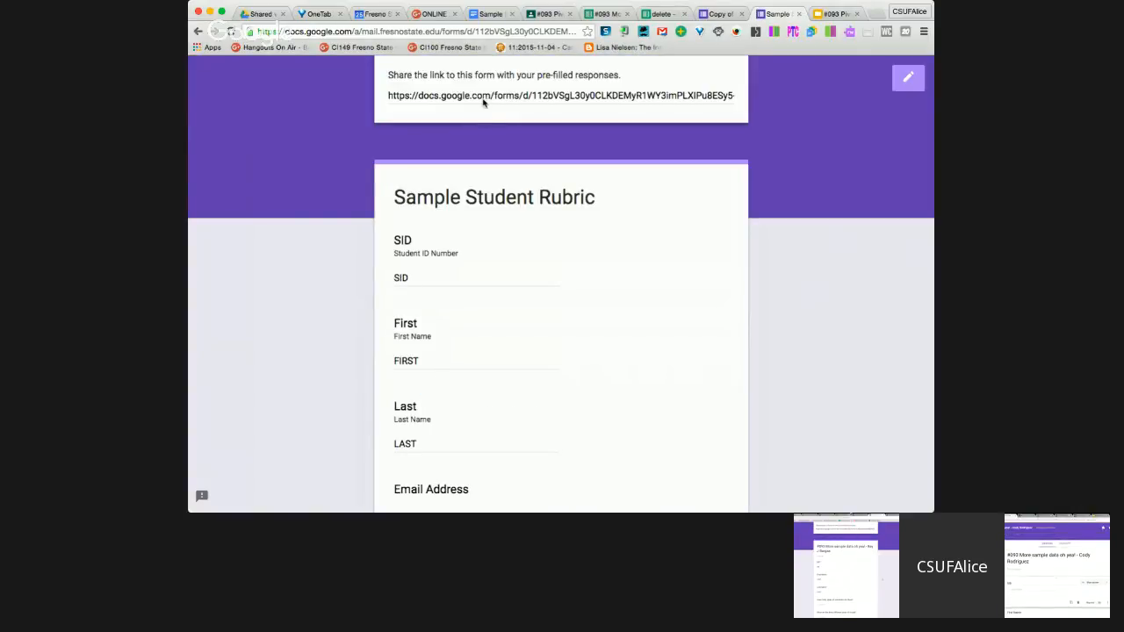
Step: Copy the generated pre-filled link and load it in a new browser tab to check the filled fields
click(482, 102)
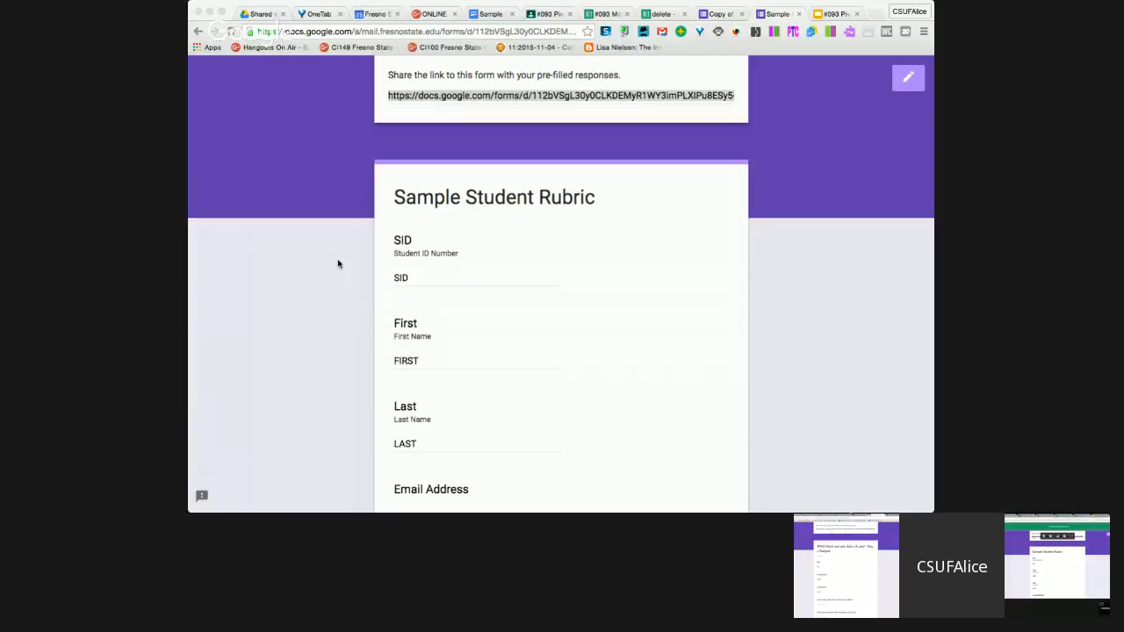
key(super+t)
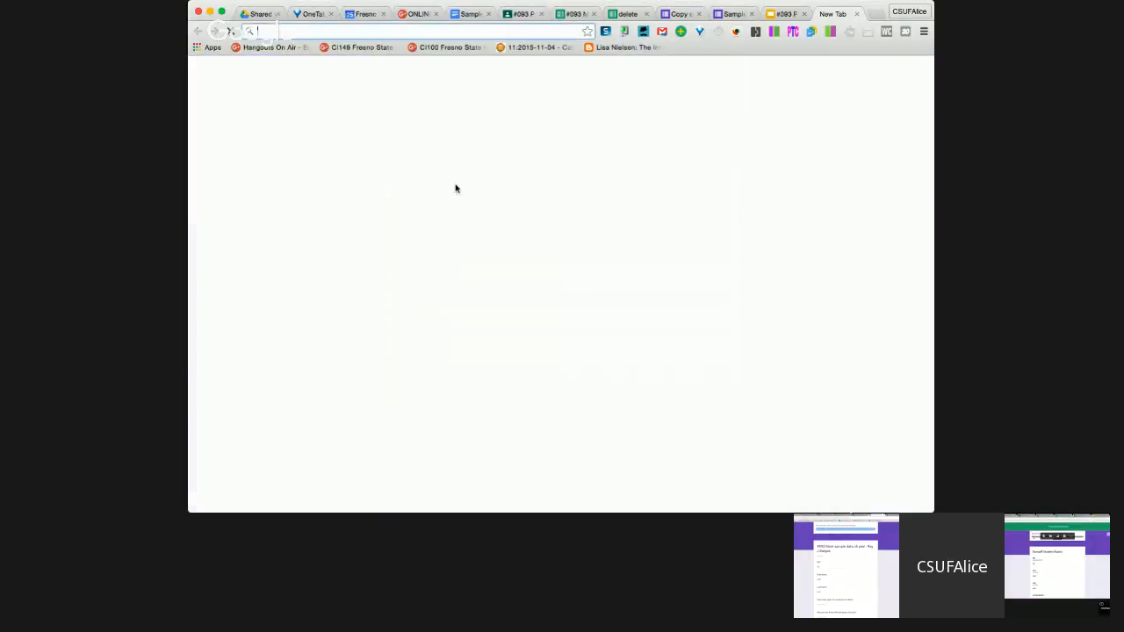
key(super+v)
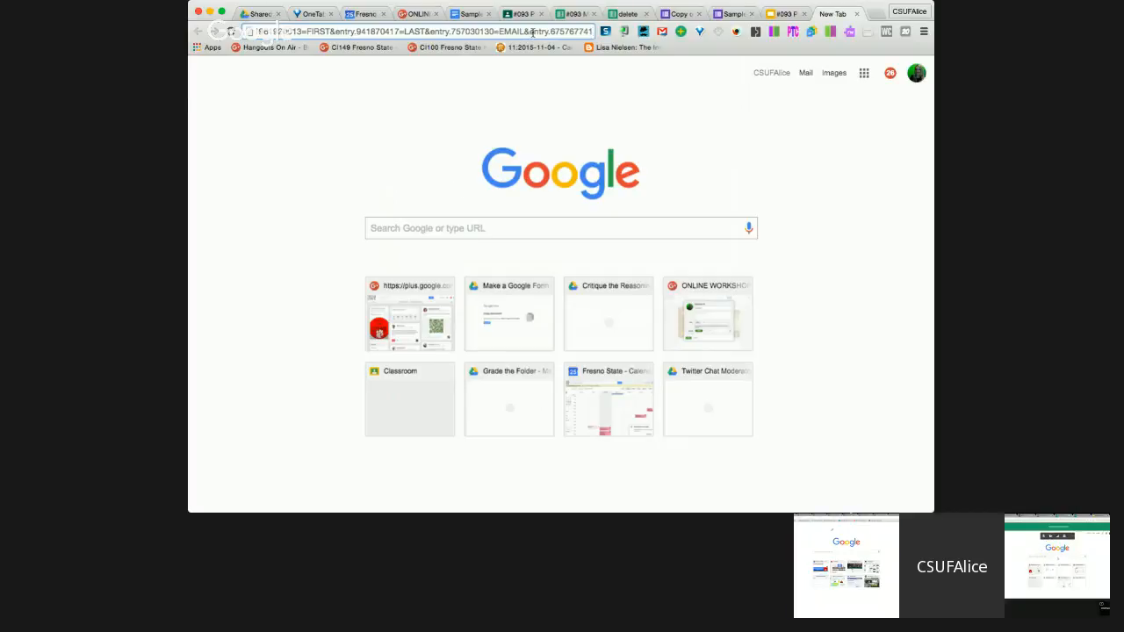
drag(404, 31, 536, 30)
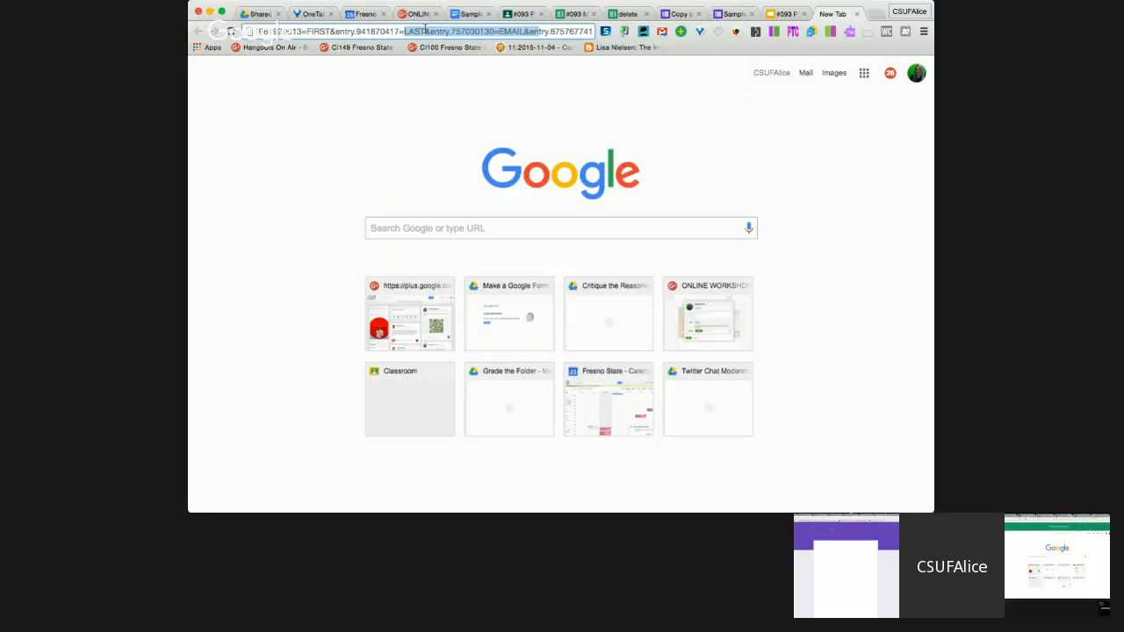
drag(534, 32, 525, 32)
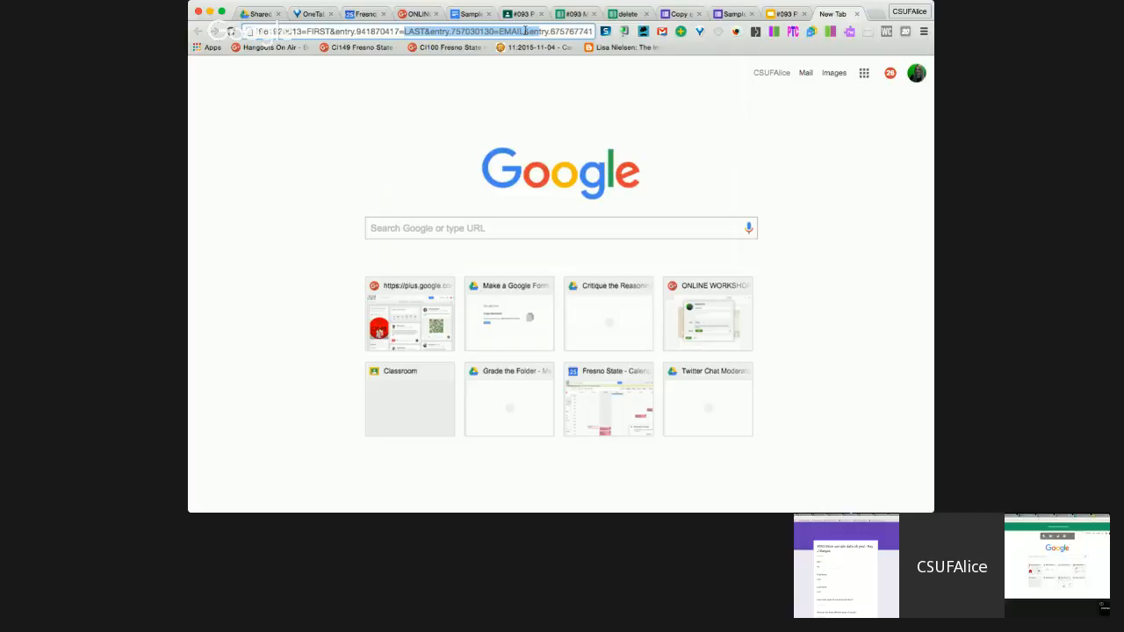
key(Return)
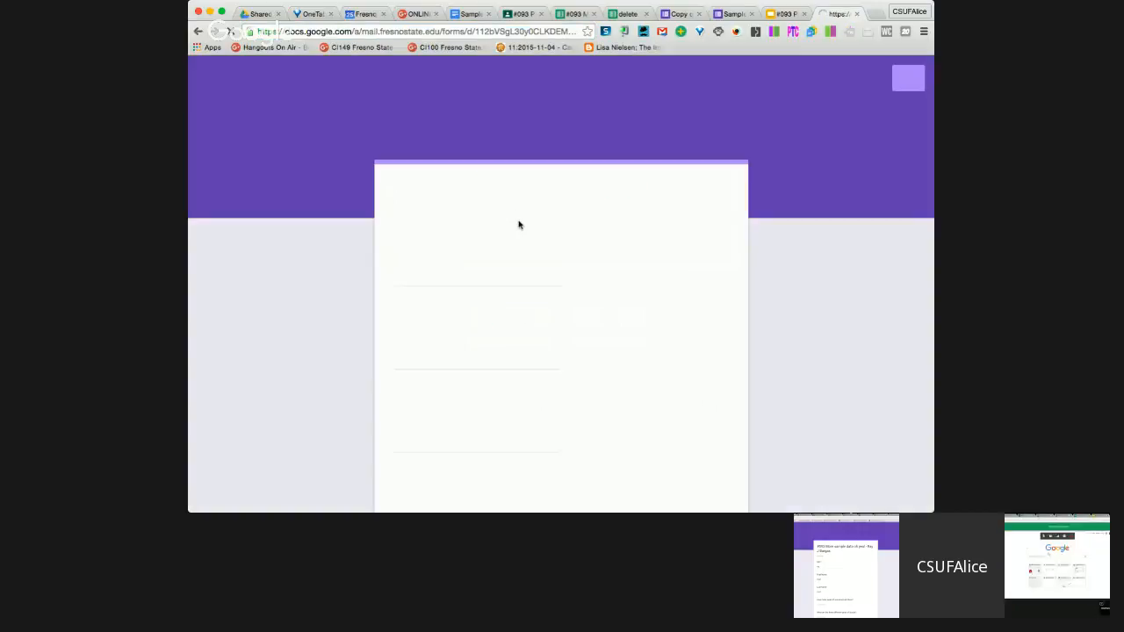
scroll(468, 414, down, 2)
scroll(468, 414, up, 2)
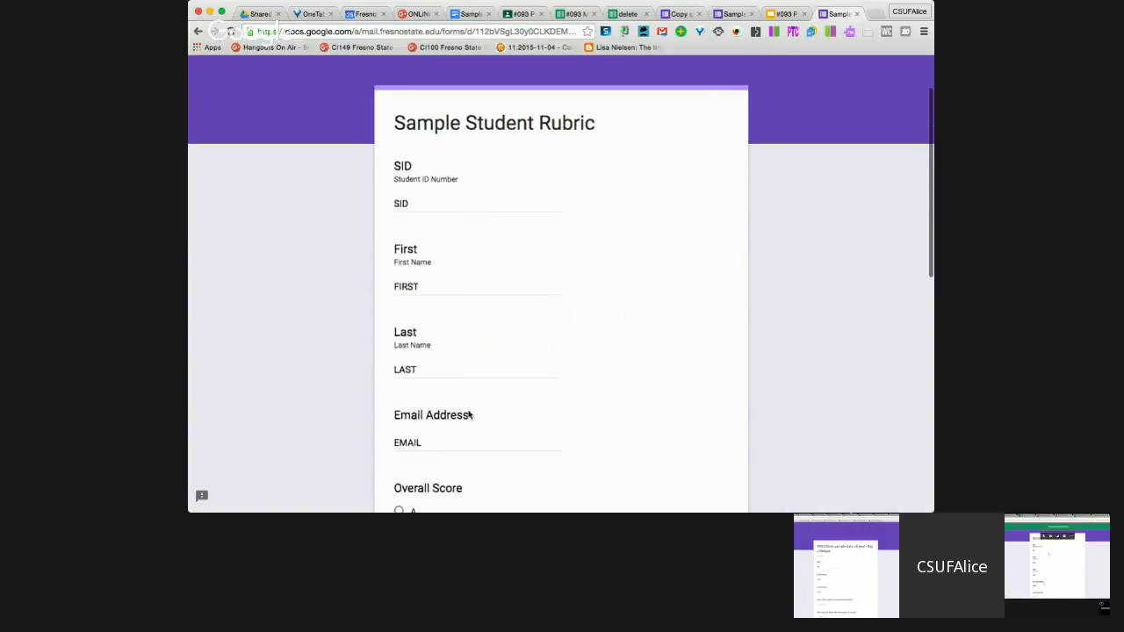
Step: Replace EMAIL in the form's web address with this+is+my+email and reload the form to check the Email Address field
click(557, 32)
click(558, 35)
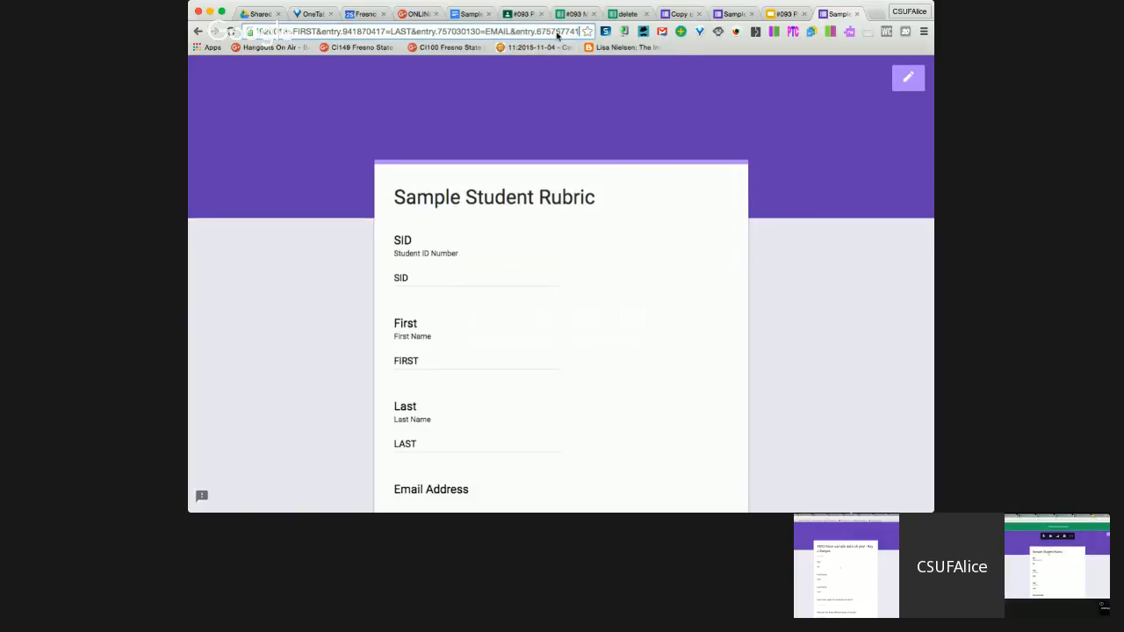
drag(489, 31, 485, 31)
text(this)
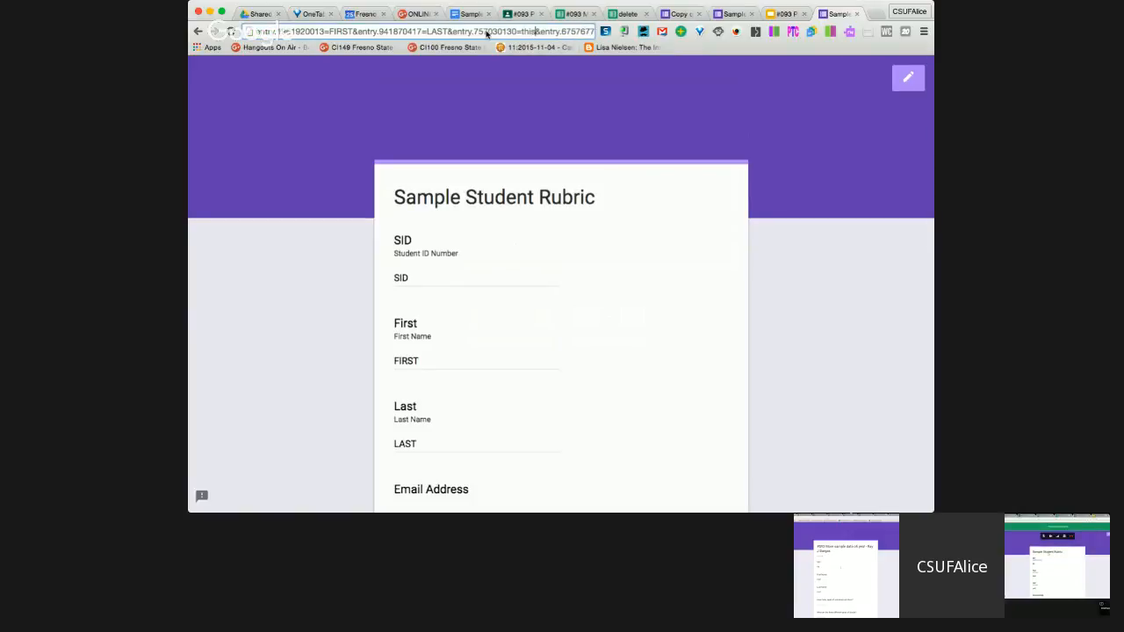
text(+is+my+email)
key(Return)
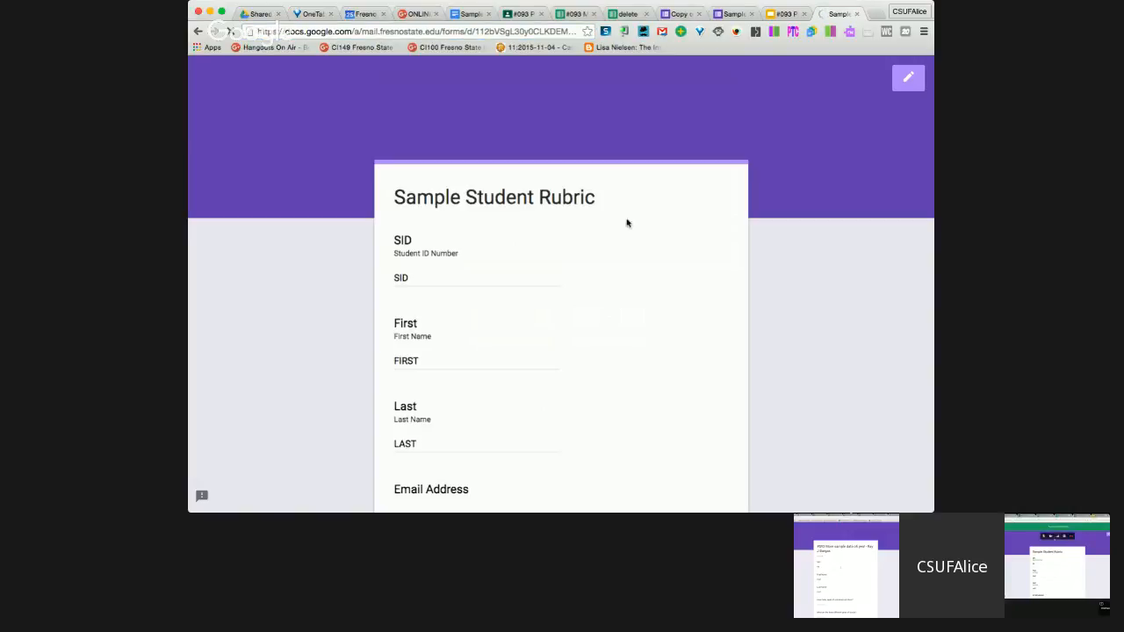
scroll(622, 308, down, 2)
scroll(614, 312, down, 1)
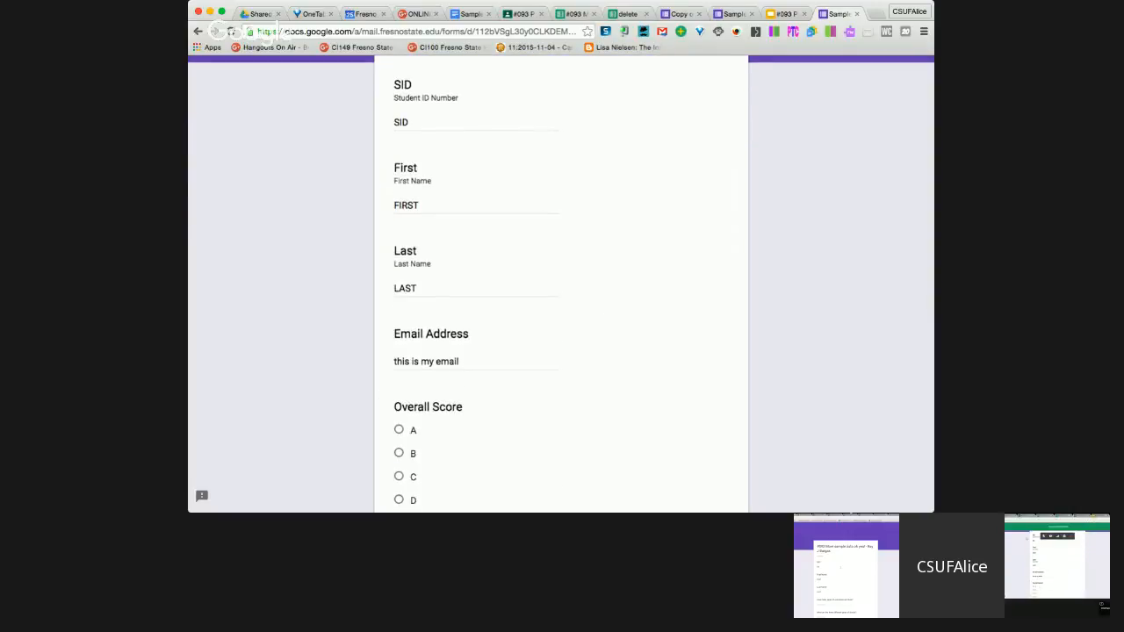
Step: Replace LAST in the form's web address with YOHOMIE, reload the form, and select the full address
click(544, 30)
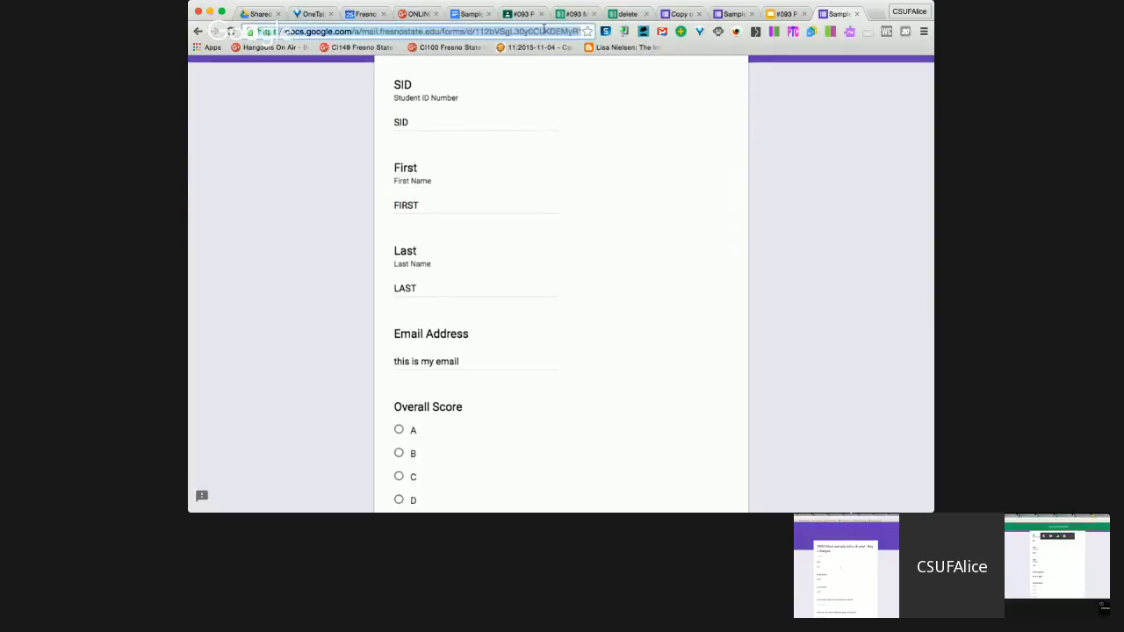
key(End)
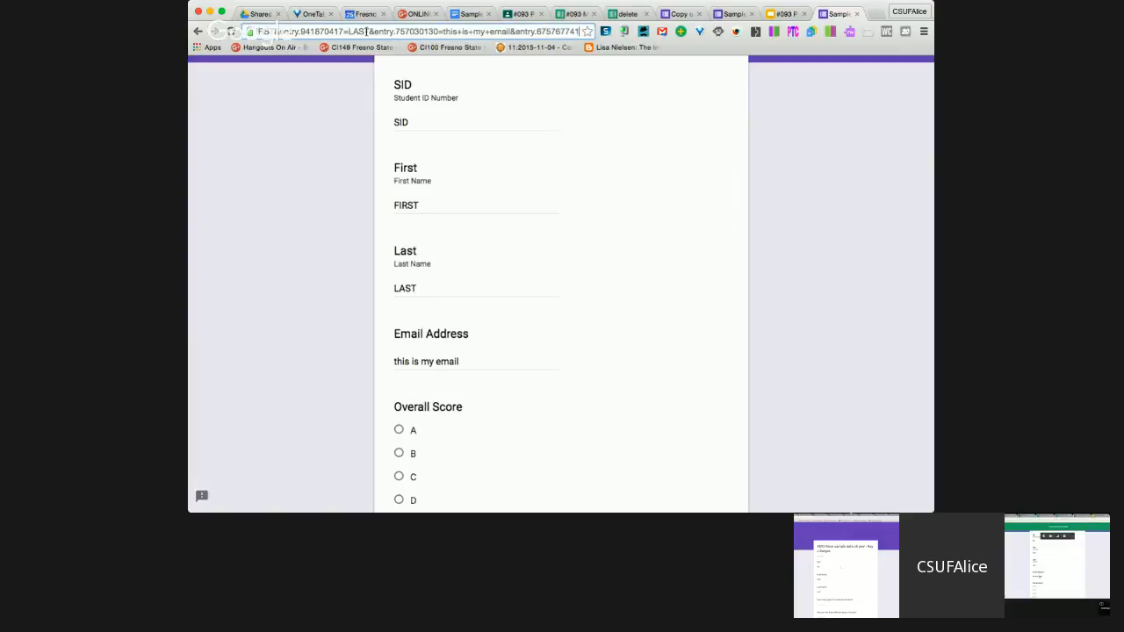
drag(370, 30, 349, 31)
text(YOHOMIE)
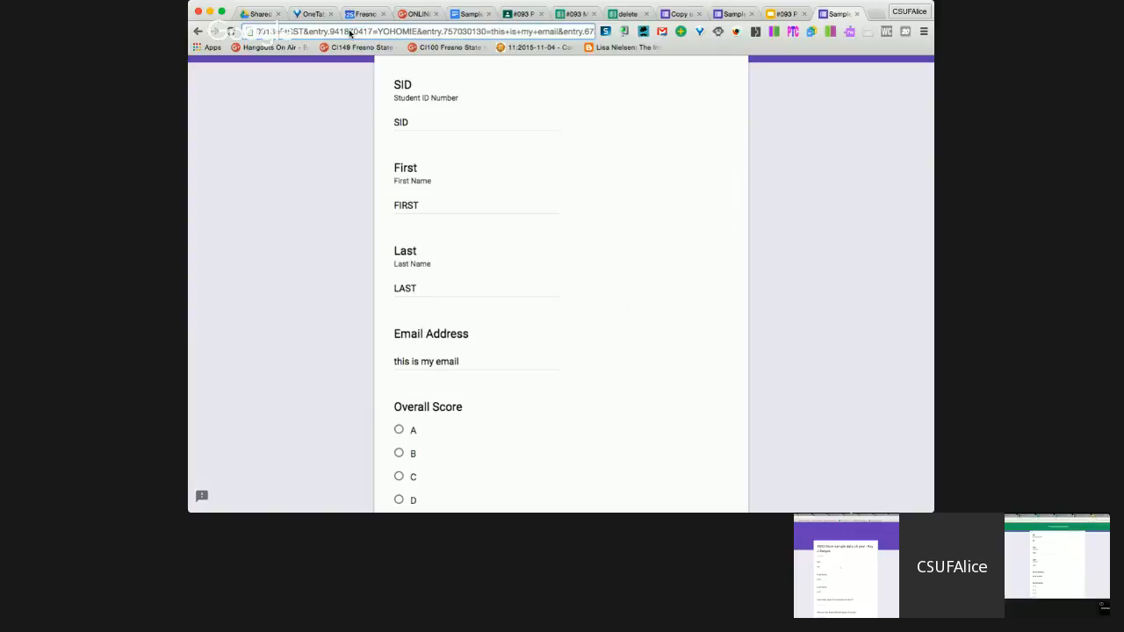
key(Return)
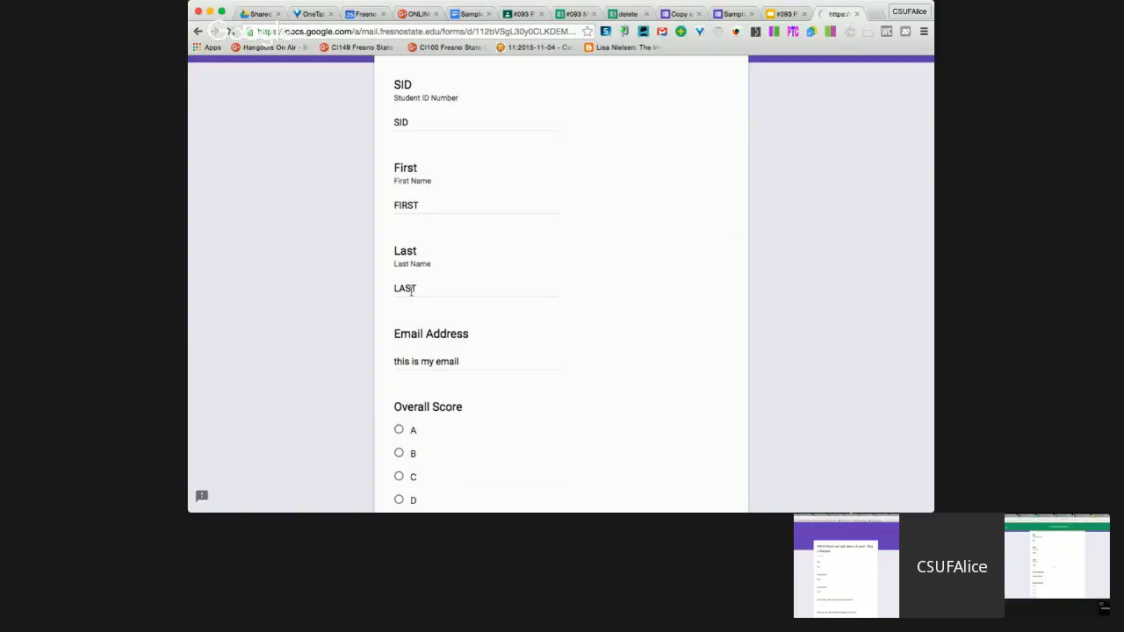
scroll(394, 389, down, 3)
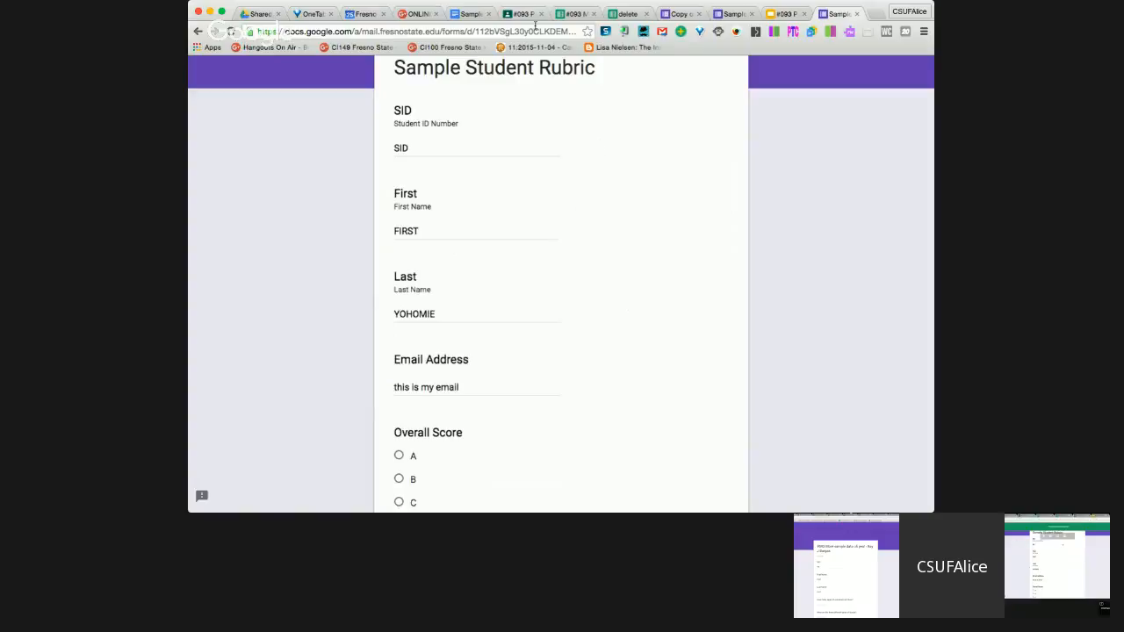
click(531, 30)
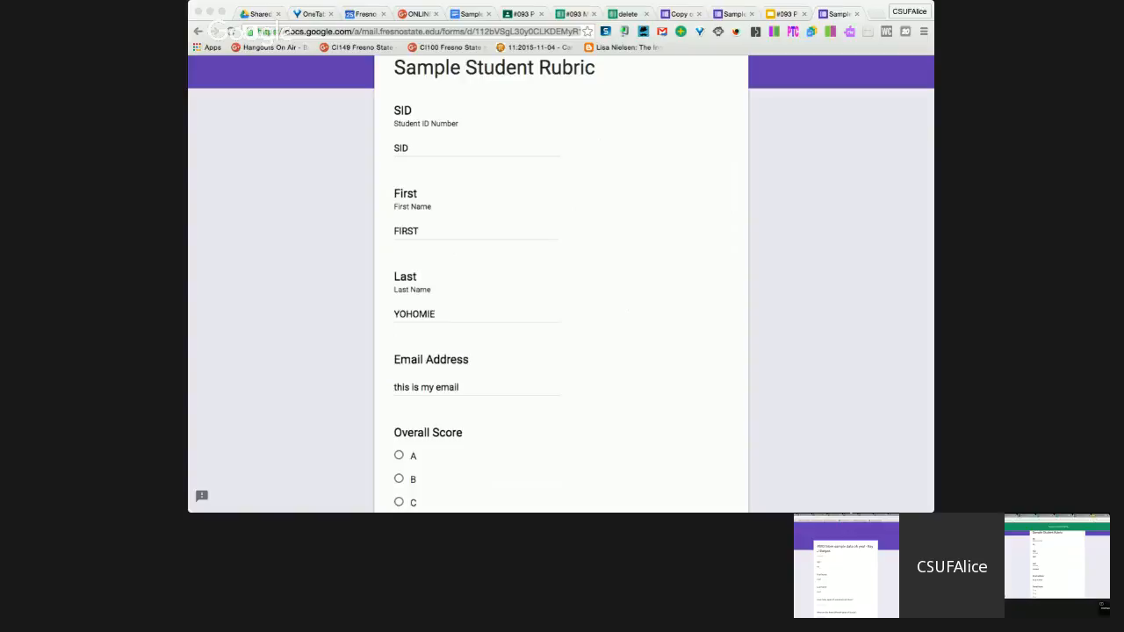
click(300, 272)
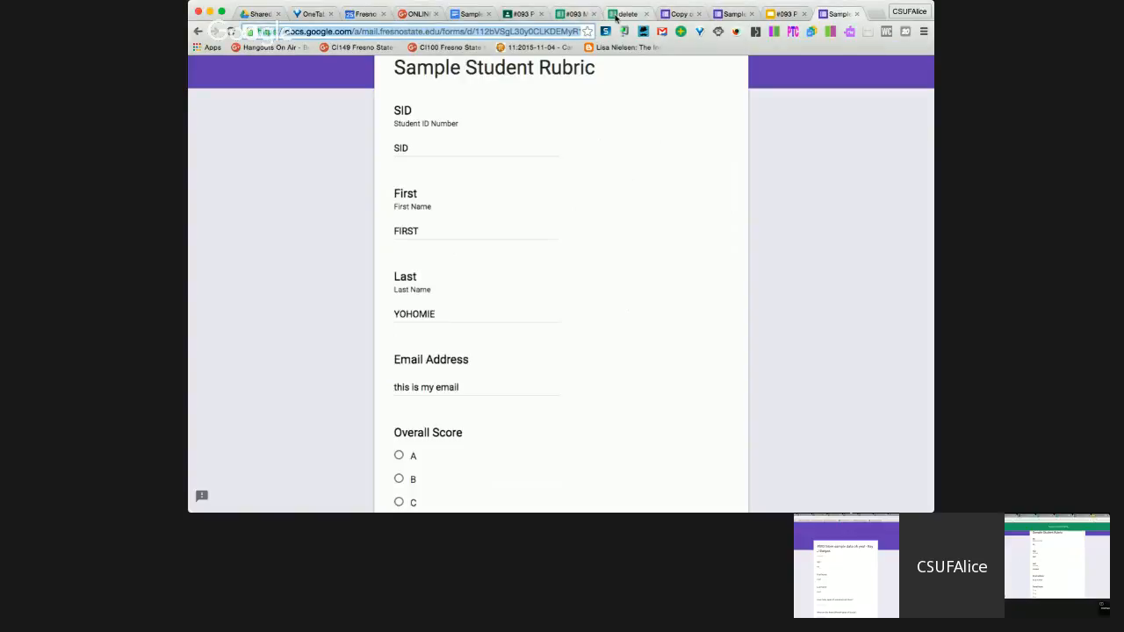
Step: Switch to the delete spreadsheet and paste the copied pre-filled link into cell E2 of the Pre Filled sheet
click(931, 251)
click(570, 14)
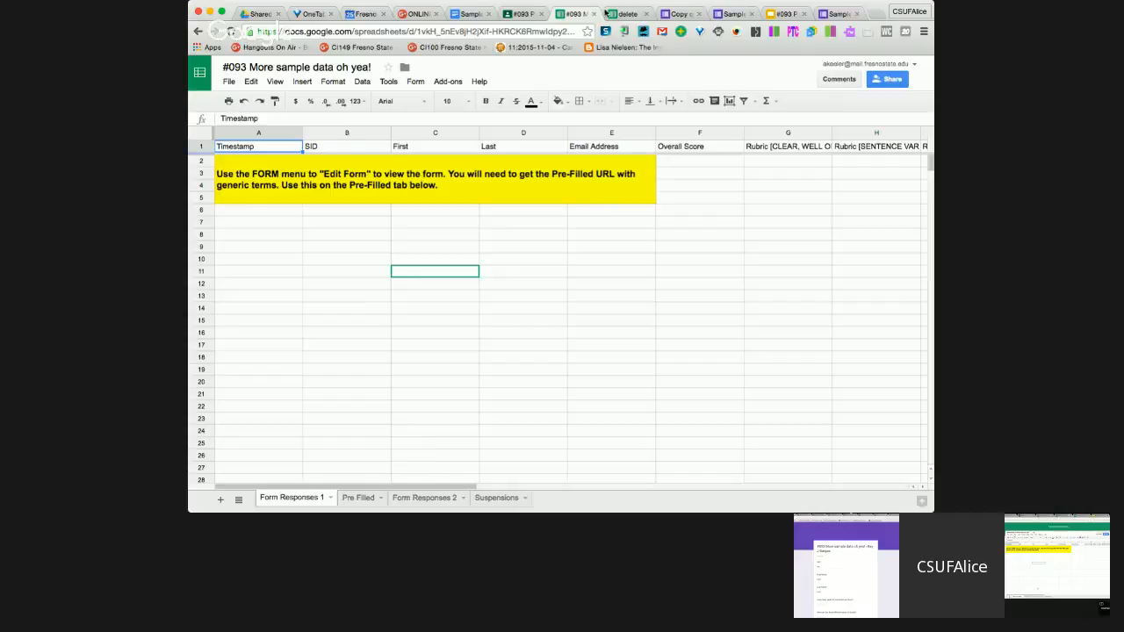
click(628, 15)
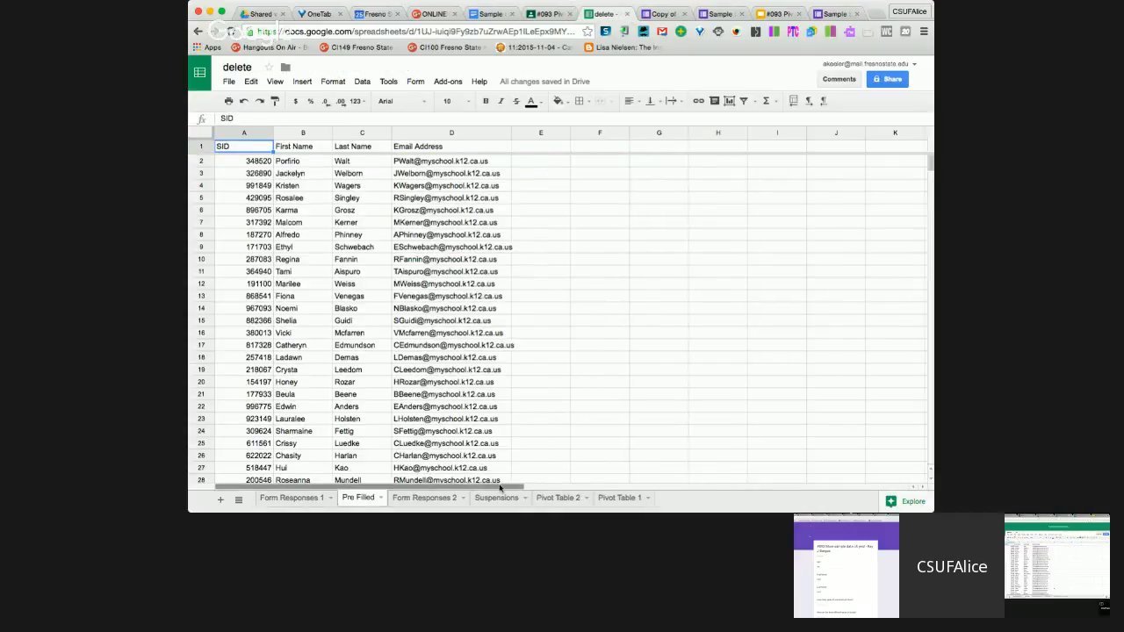
click(543, 161)
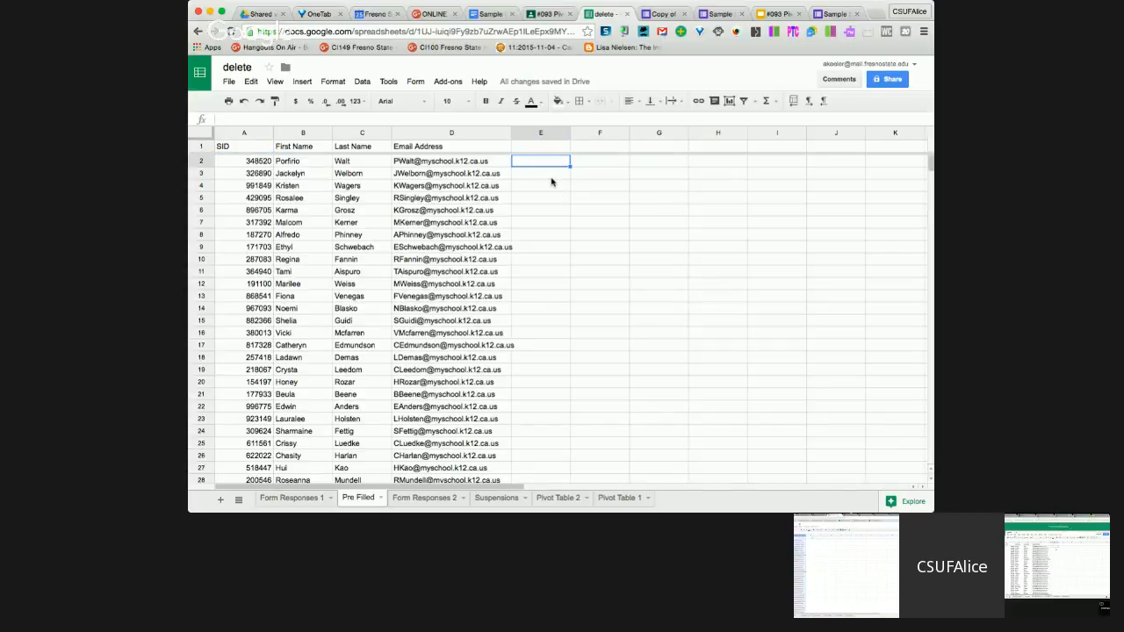
key(ctrl+v)
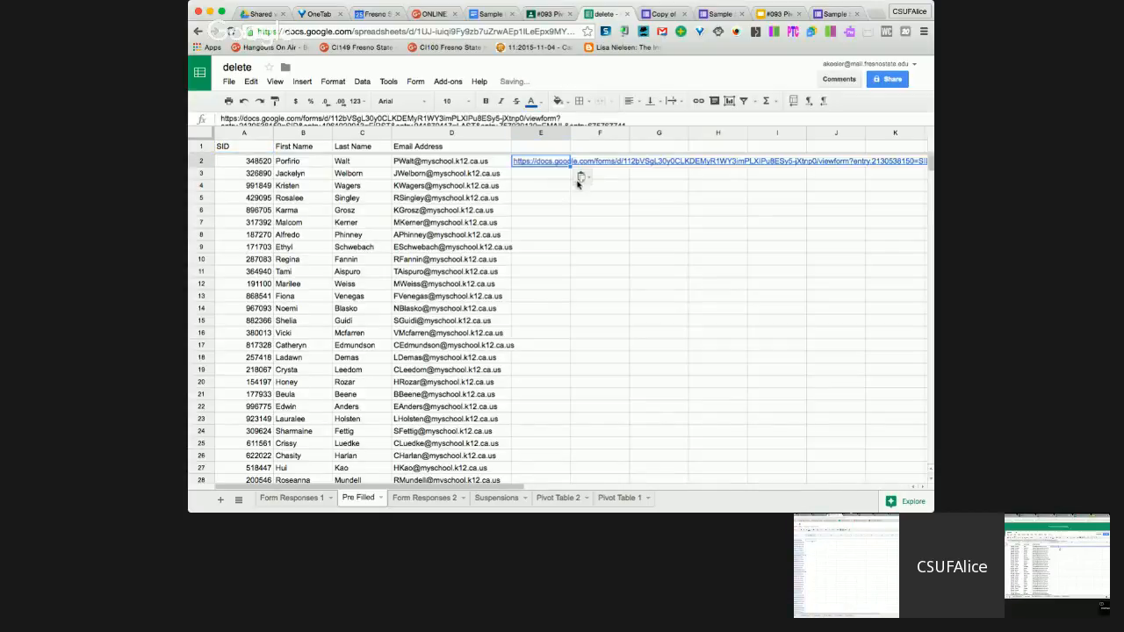
Step: Turn the link in E2 into a text formula by adding =" before the URL and a closing quotation mark after it
double_click(643, 167)
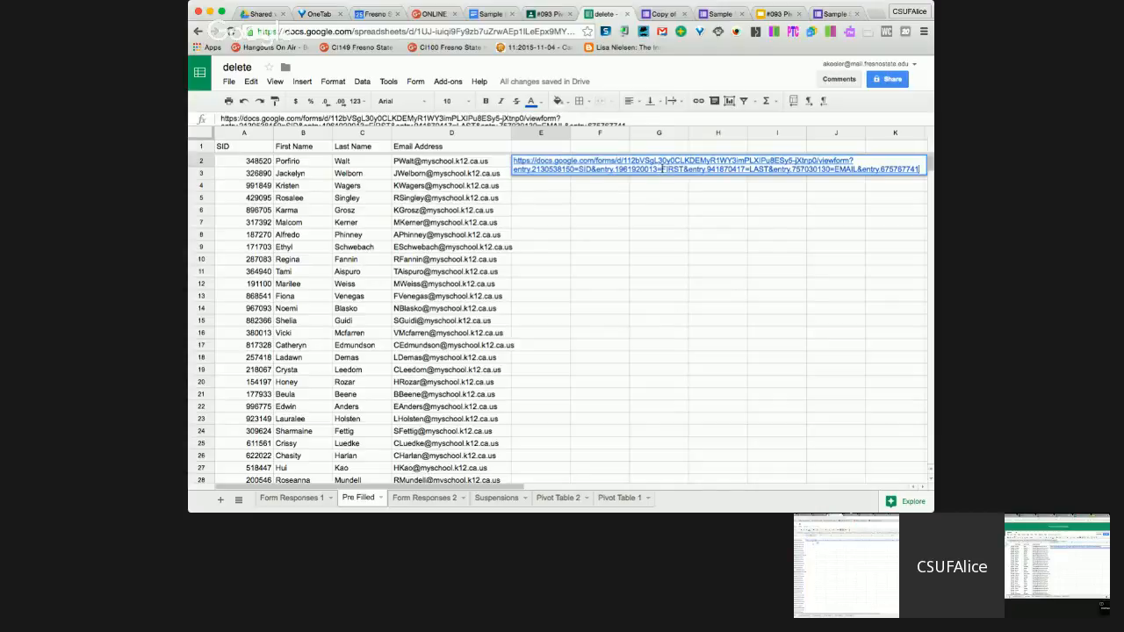
drag(660, 169, 855, 169)
key(super+equal)
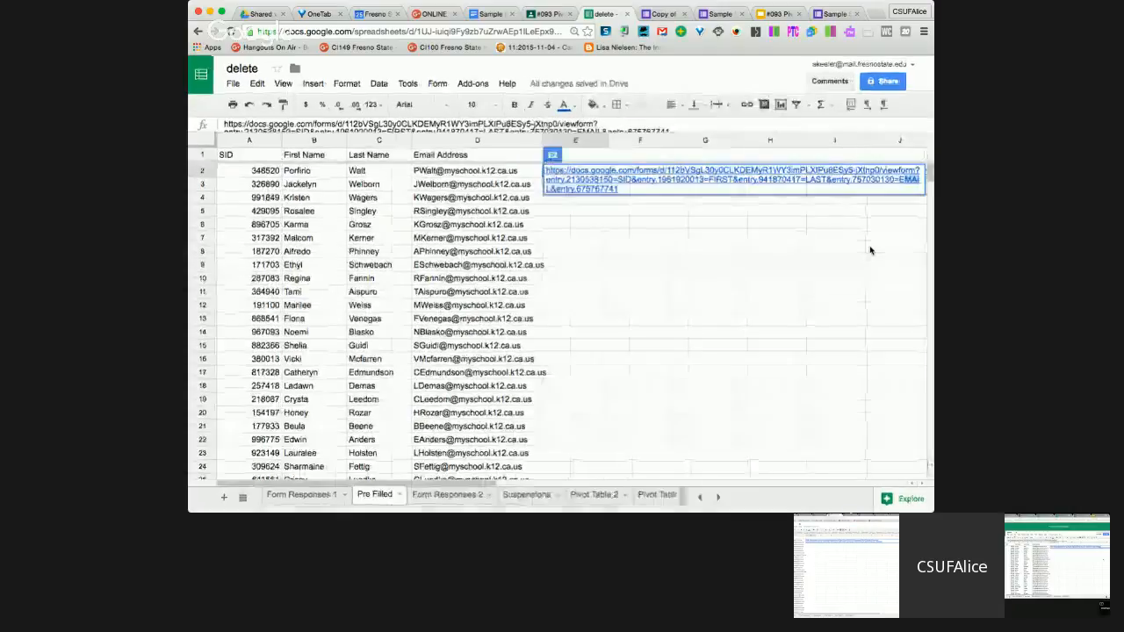
key(super+equal)
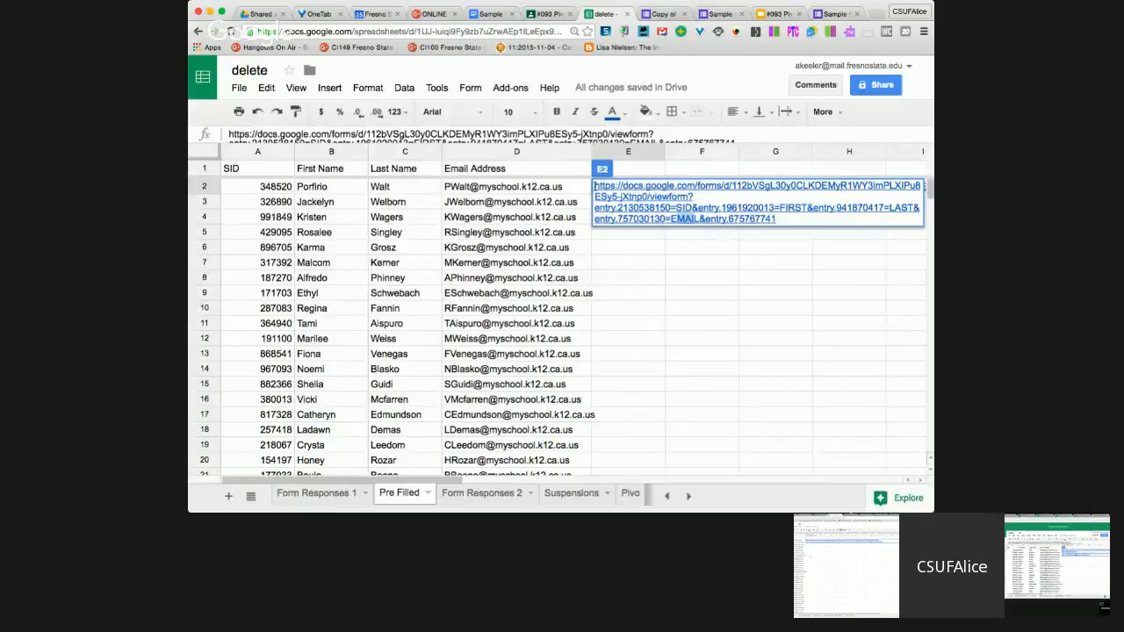
click(595, 187)
text(=)
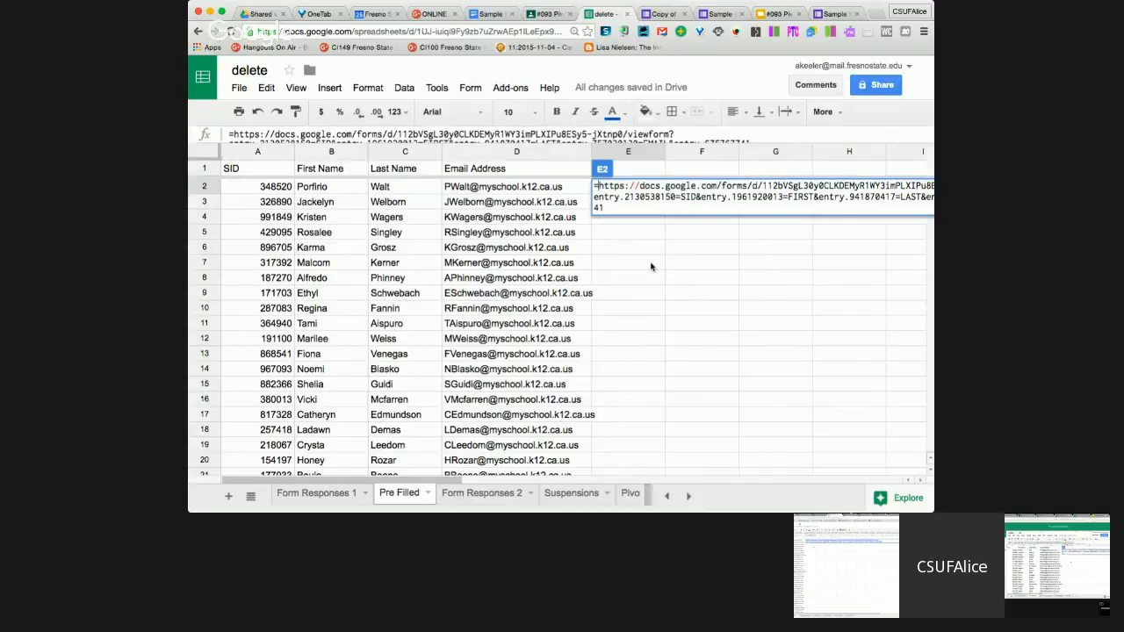
text(")
click(617, 208)
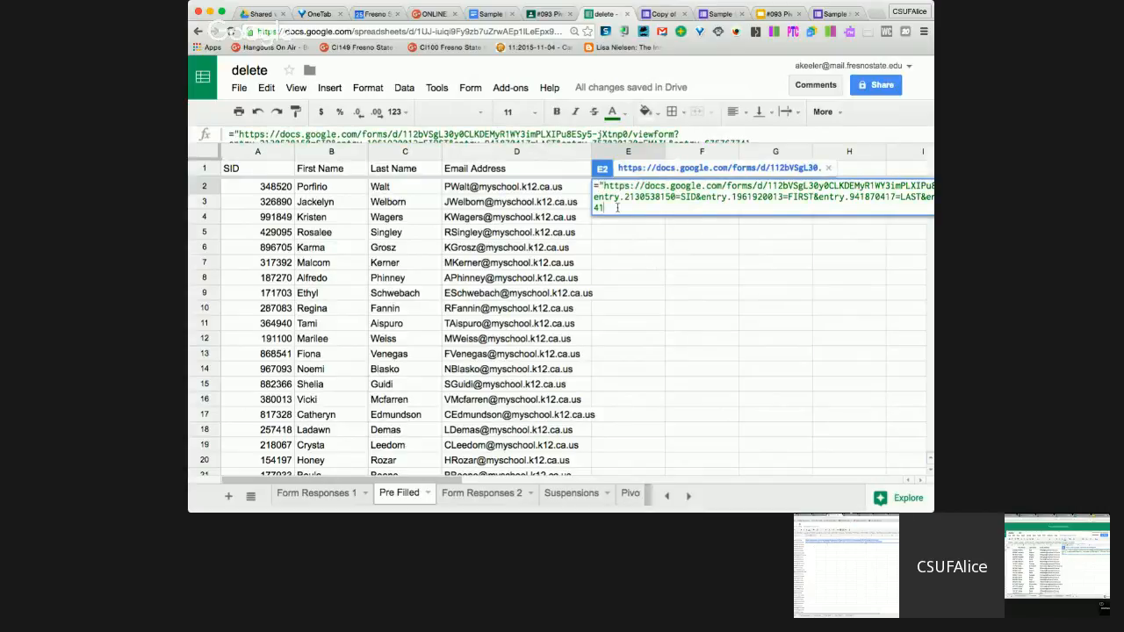
text(")
Step: Highlight the SID placeholder in the E2 formula and inspect the student ID, first name and last name cells in row 2
click(695, 197)
drag(696, 196, 680, 197)
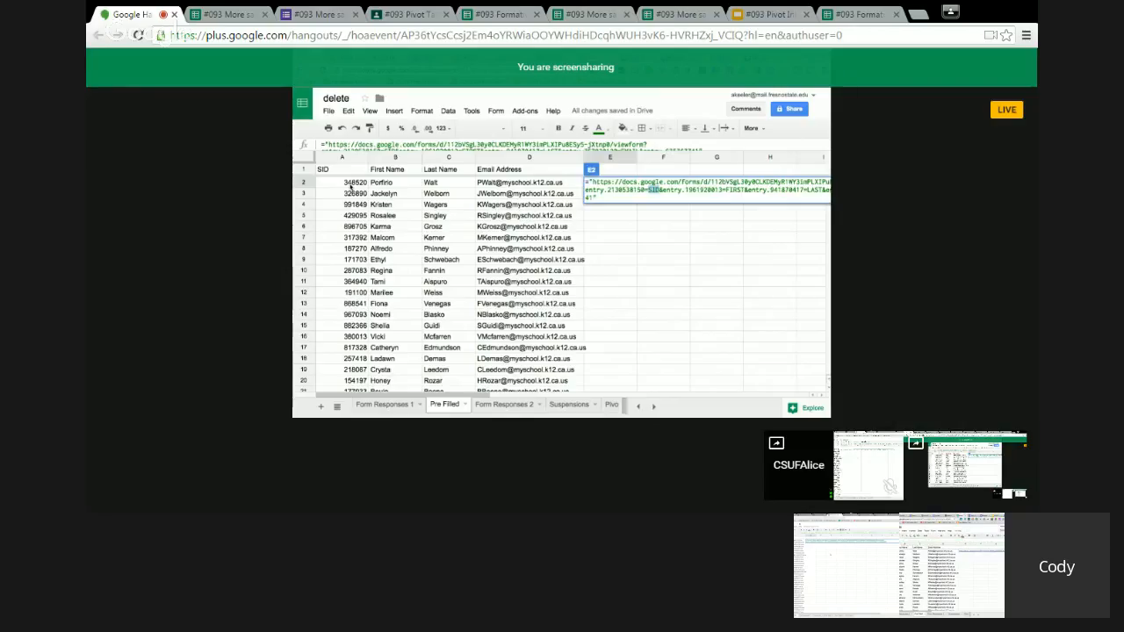
click(271, 190)
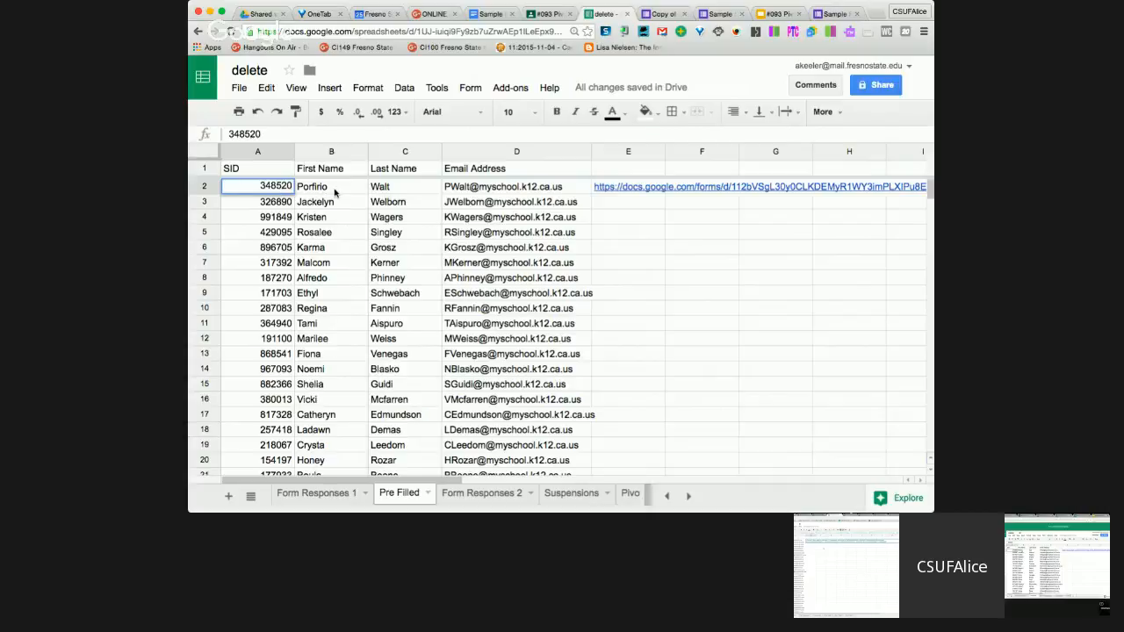
click(335, 188)
double_click(334, 188)
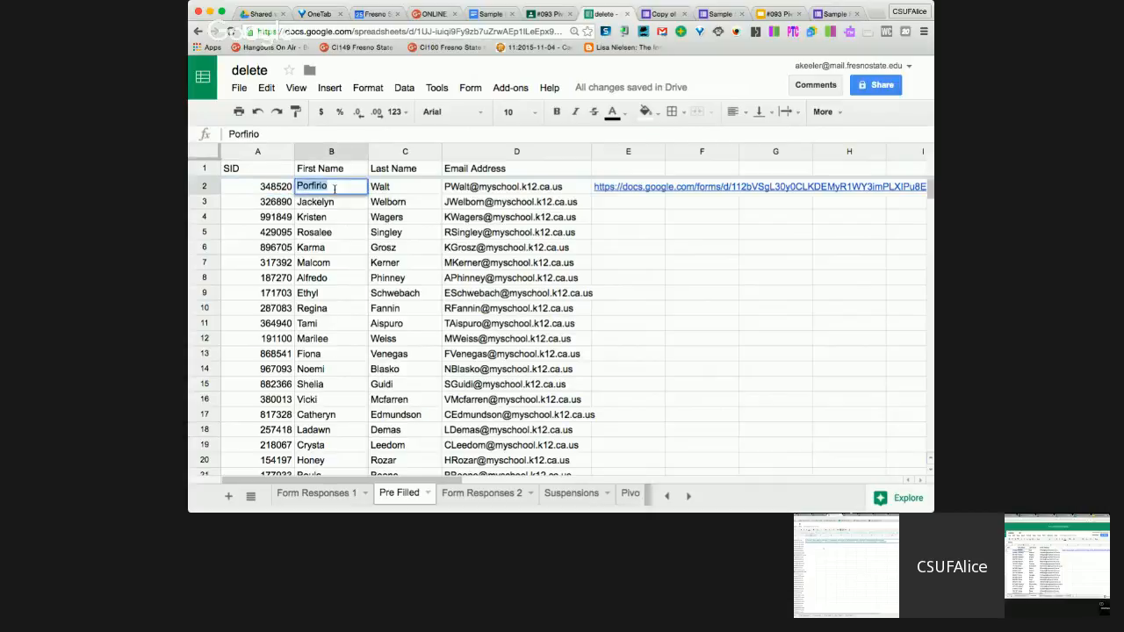
click(405, 188)
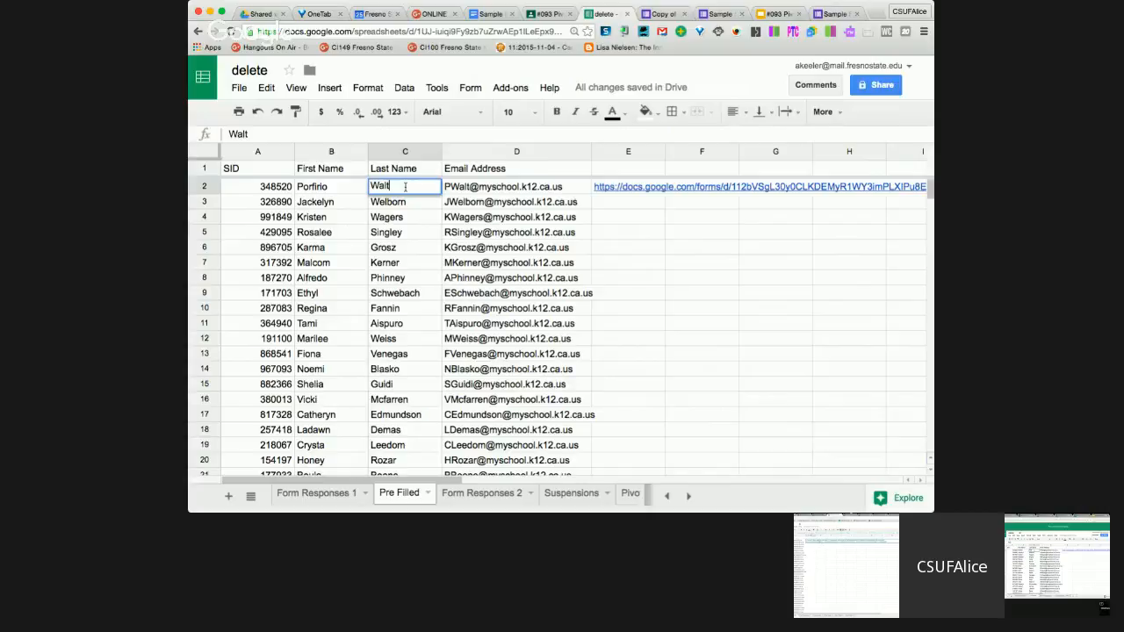
Step: Replace the SID placeholder in the E2 formula with "&A2&" so it references the student ID cell
double_click(643, 187)
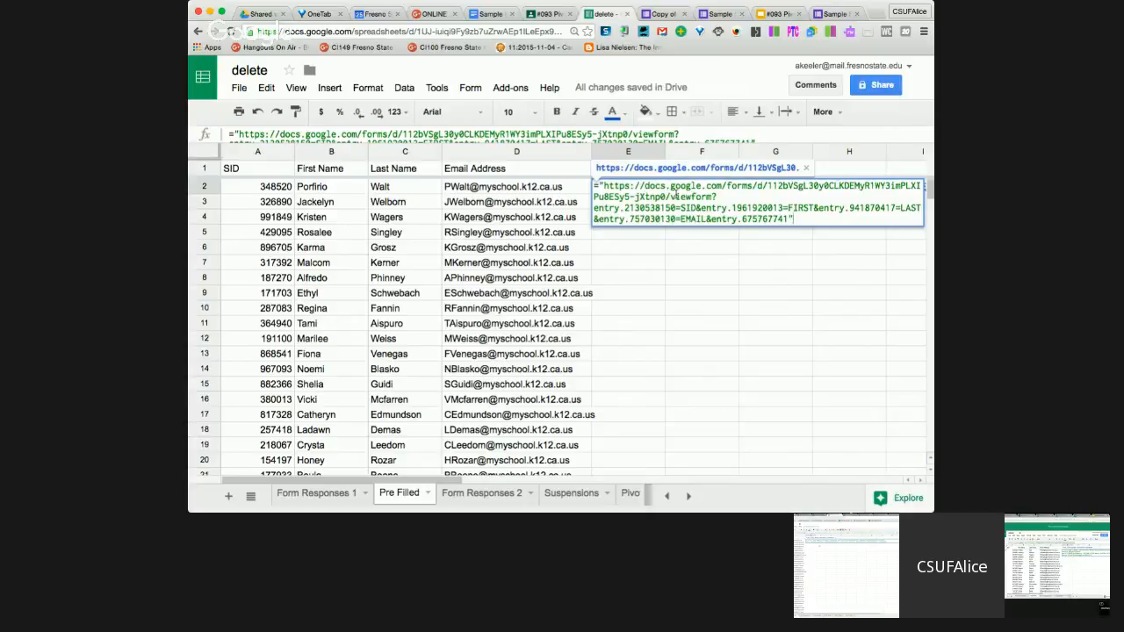
double_click(691, 209)
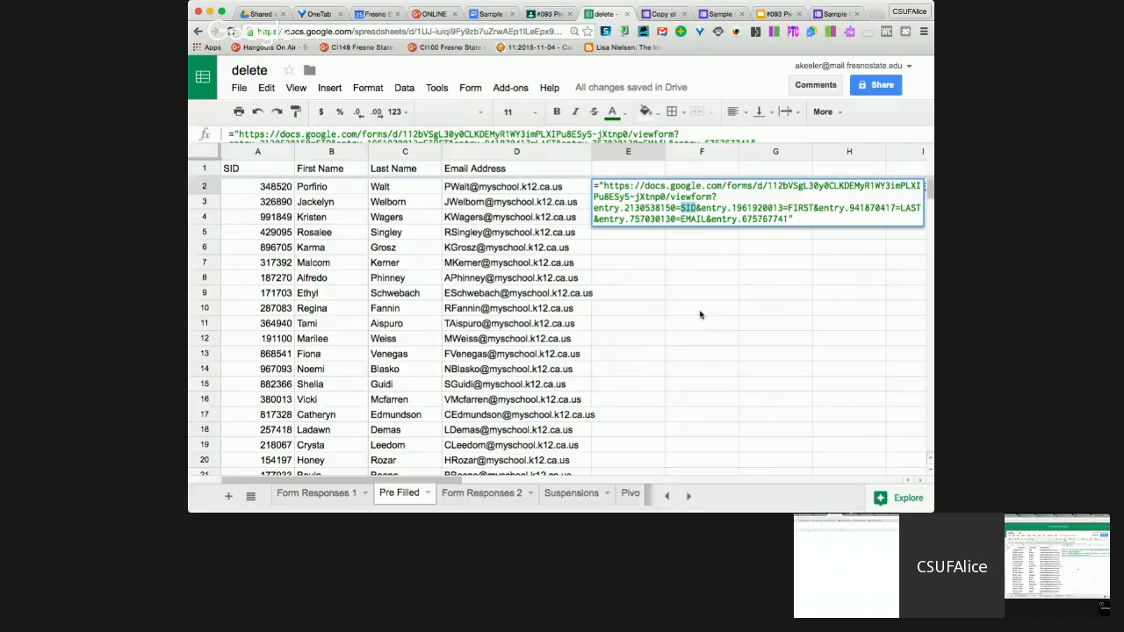
text("&&")
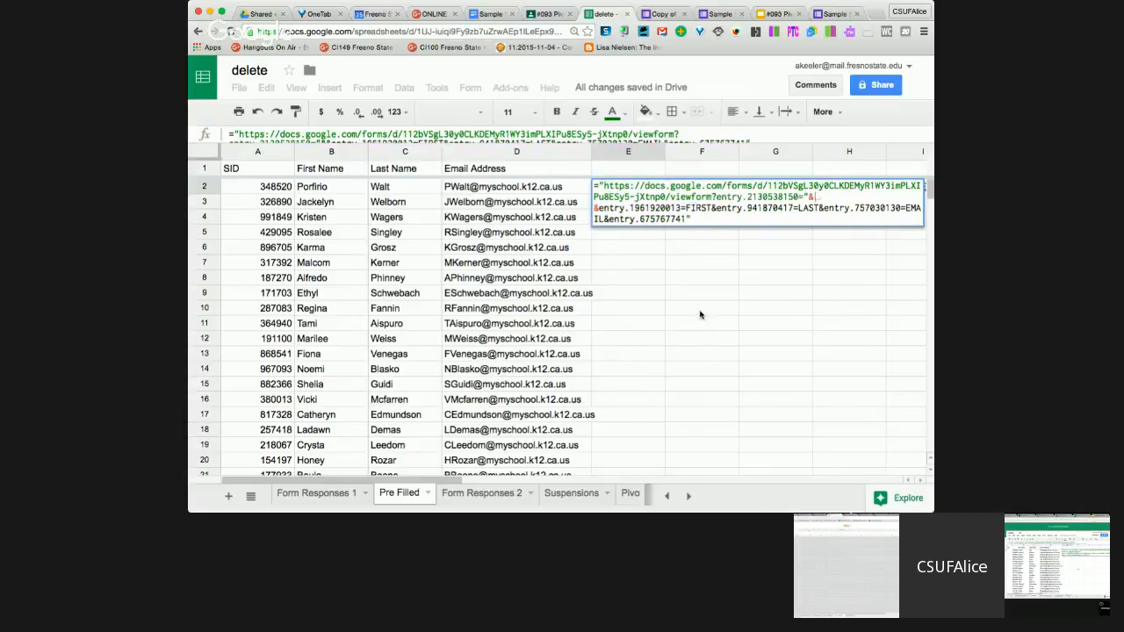
text("&)
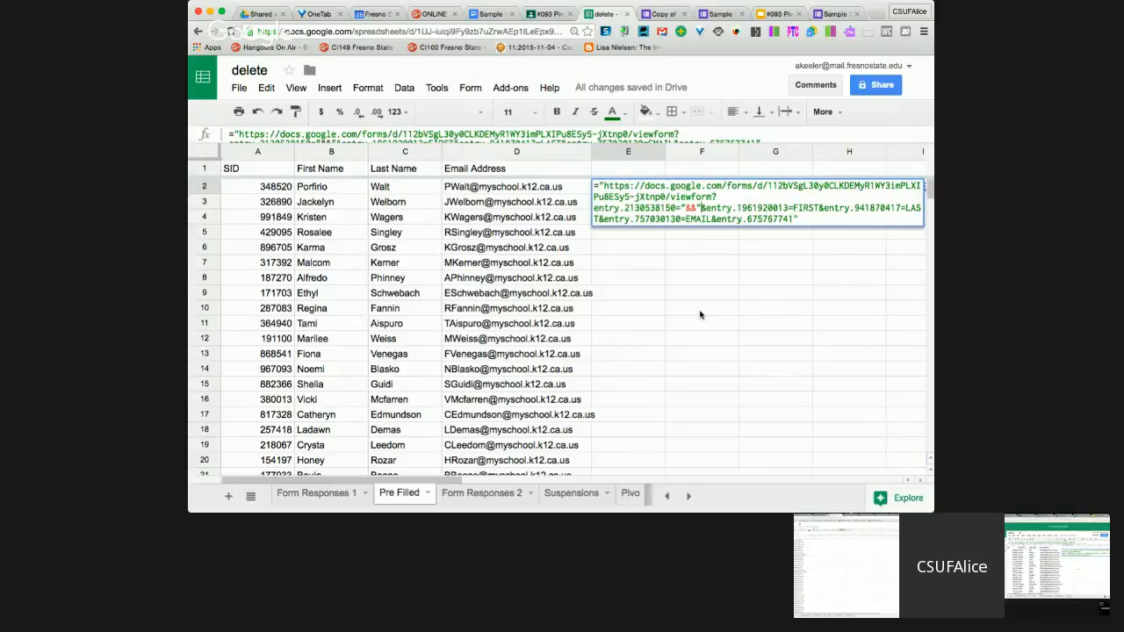
key(super+plus)
key(super+plus)
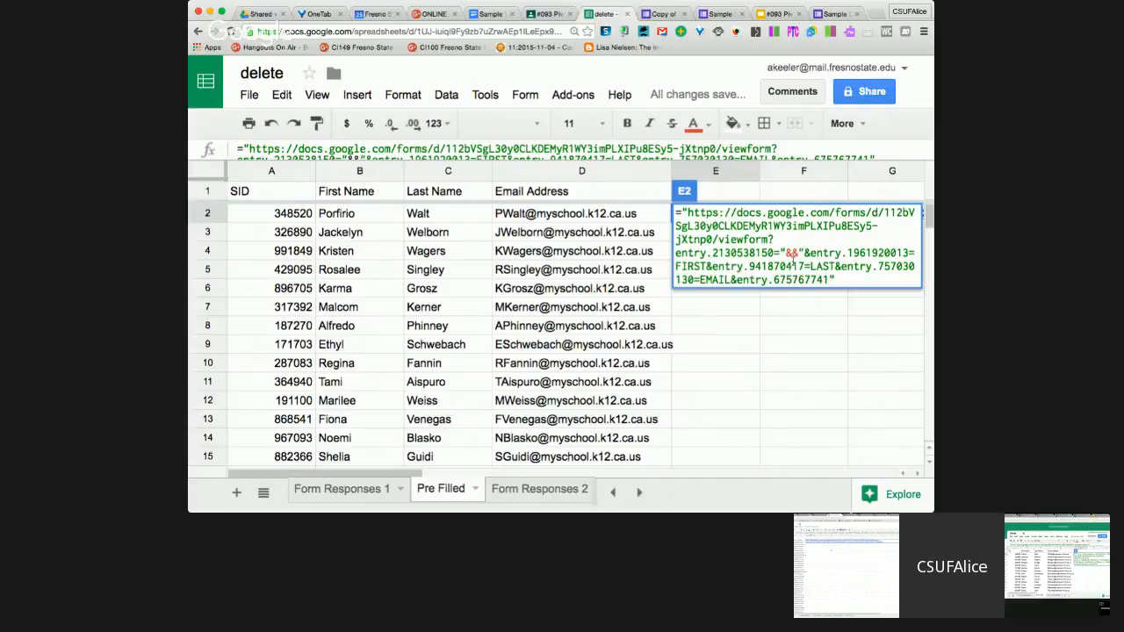
click(290, 217)
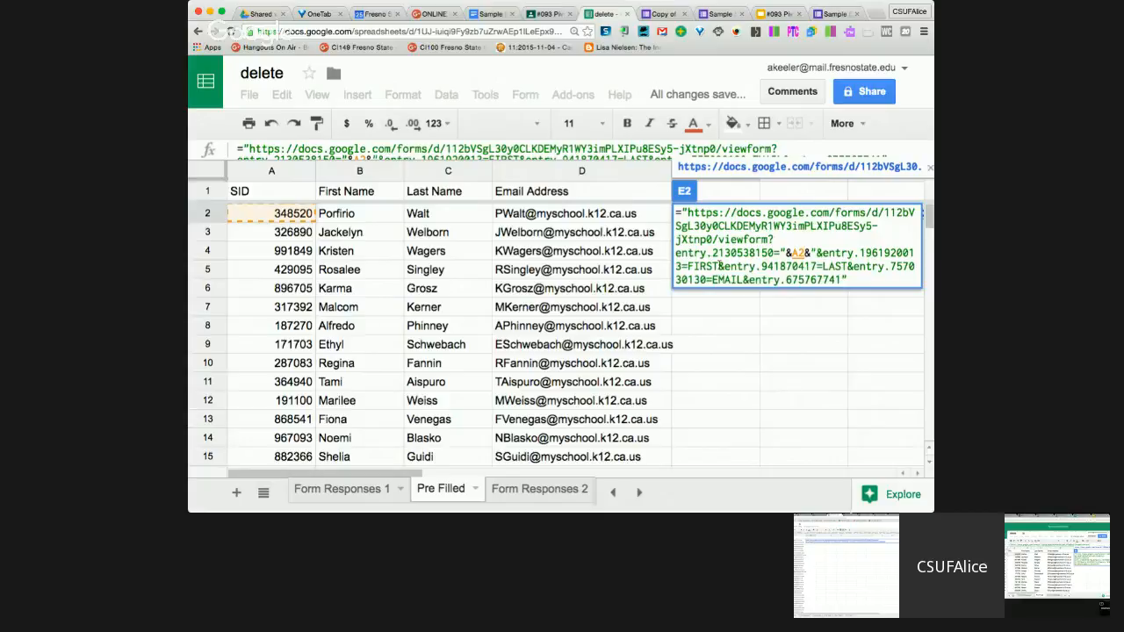
Step: Replace the FIRST placeholder in the E2 formula with "&B2&" to reference the first name cell
drag(719, 266, 687, 266)
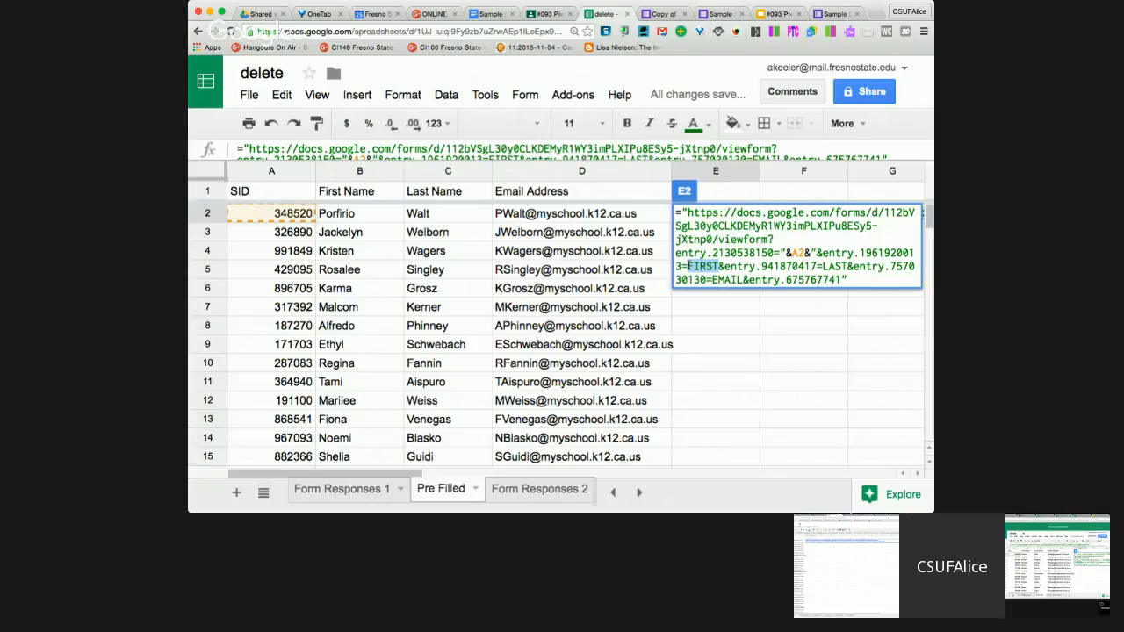
key(BackSpace)
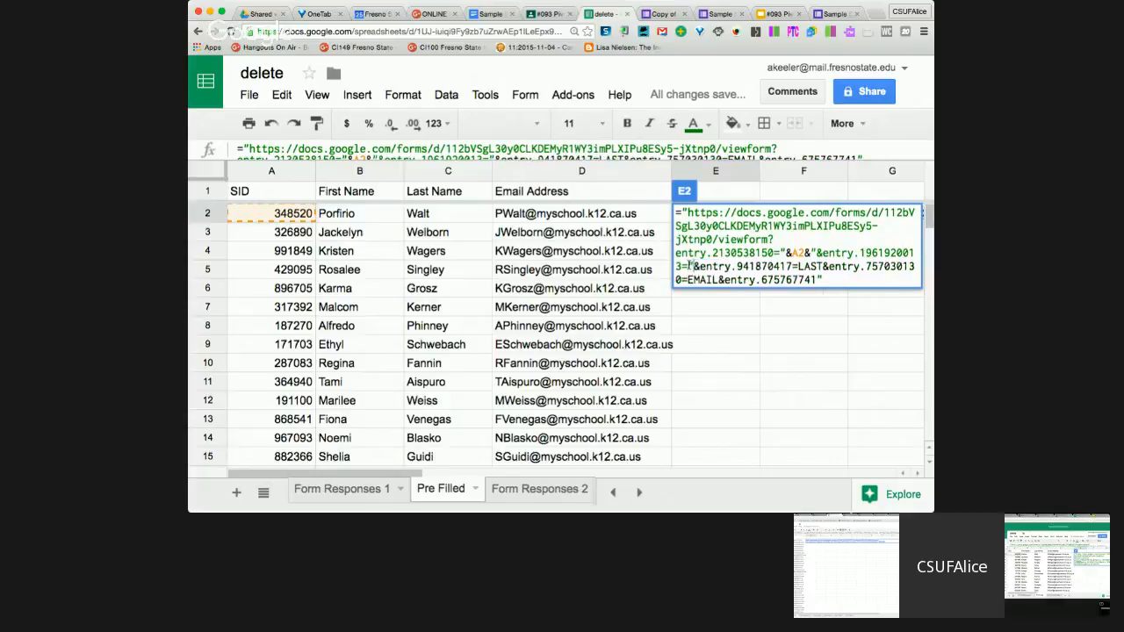
text("&&")
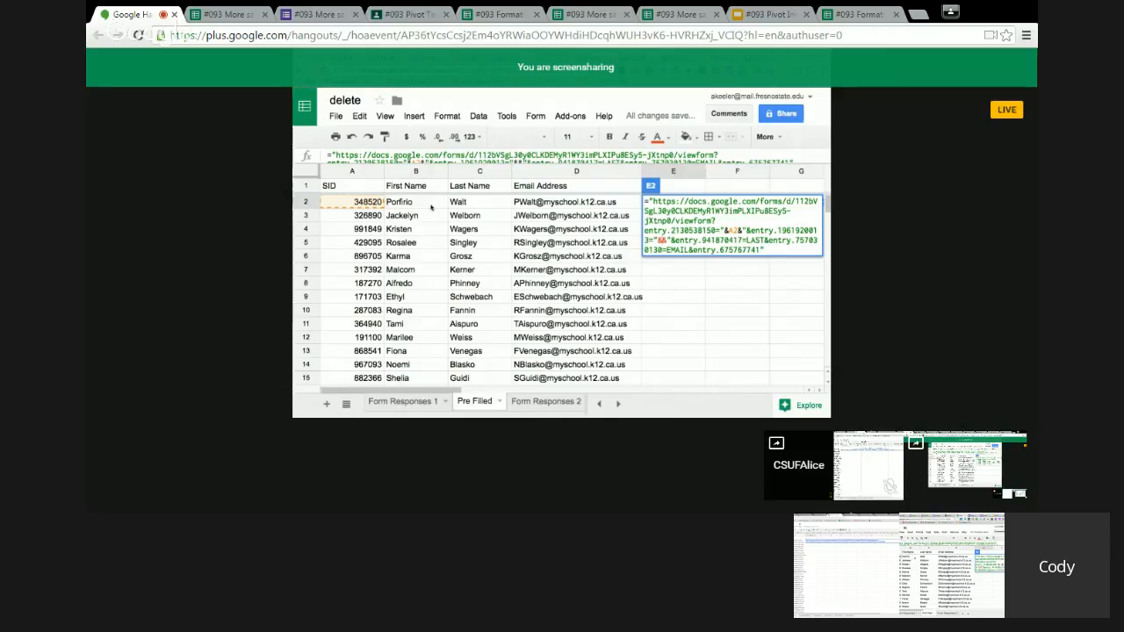
click(380, 218)
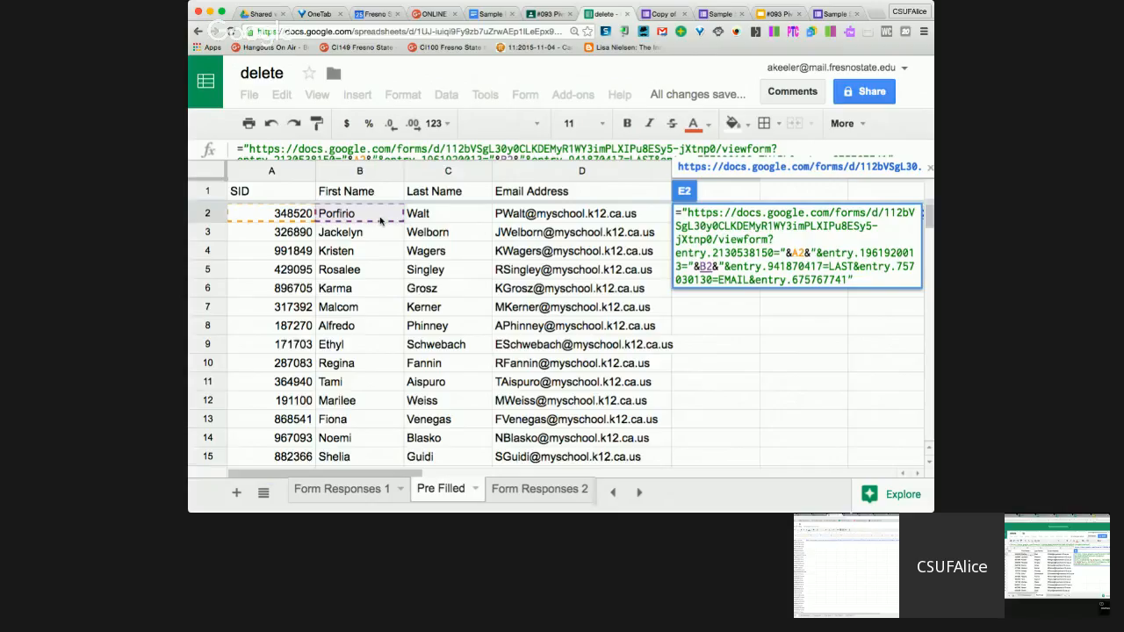
Step: Replace the LAST placeholder in the E2 formula with "&C2&" to reference the last name cell
click(829, 265)
drag(829, 265, 852, 266)
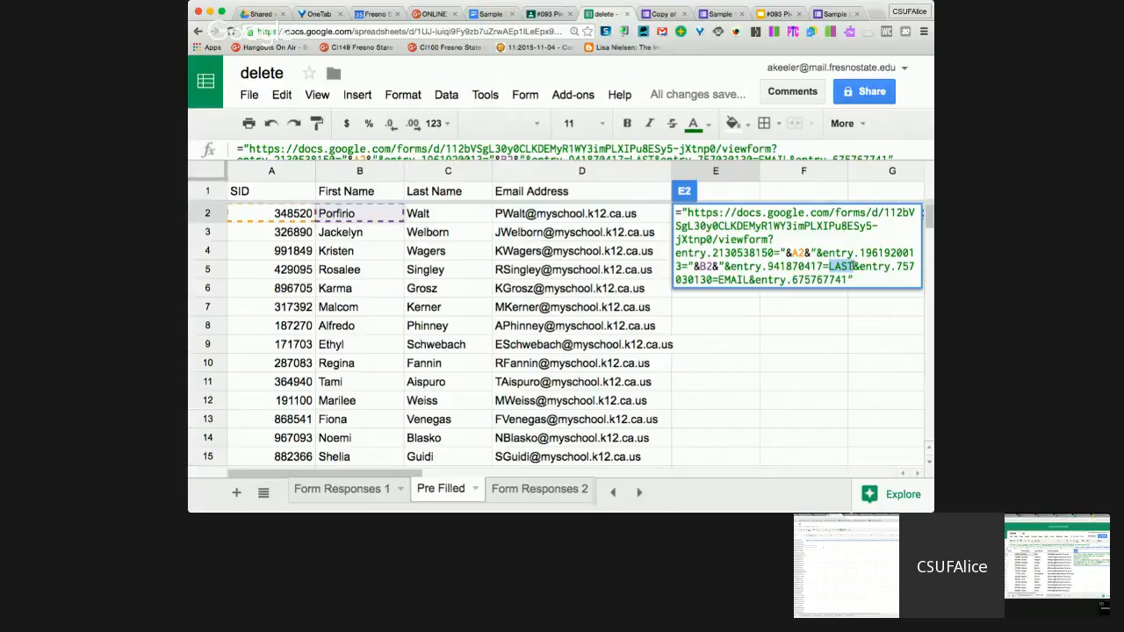
text("*)
key(BackSpace)
text(&&")
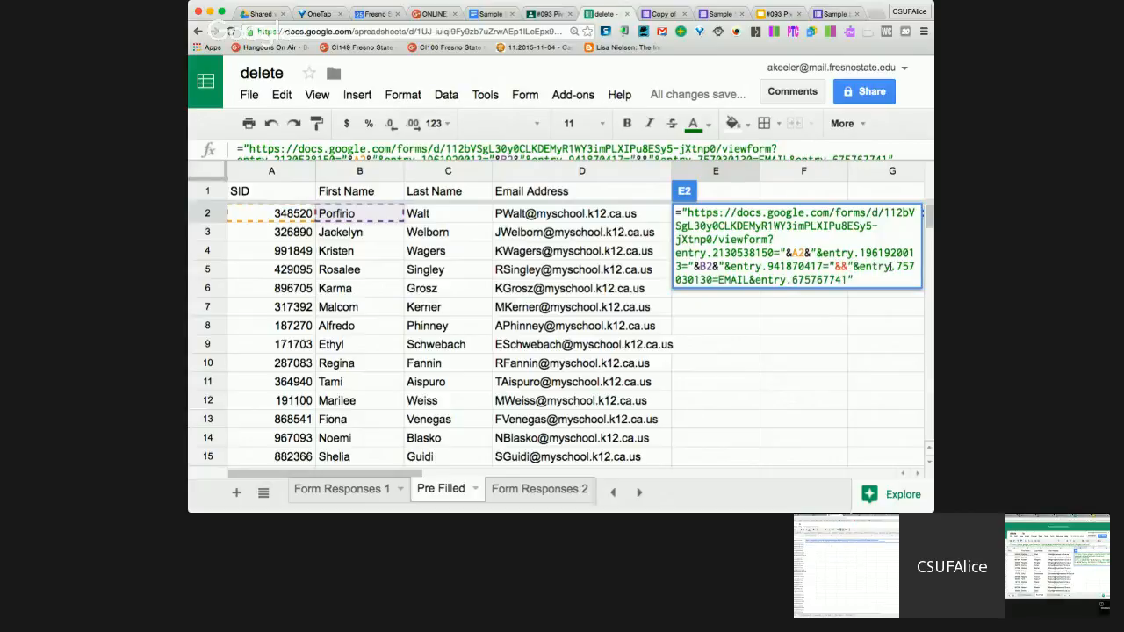
click(463, 220)
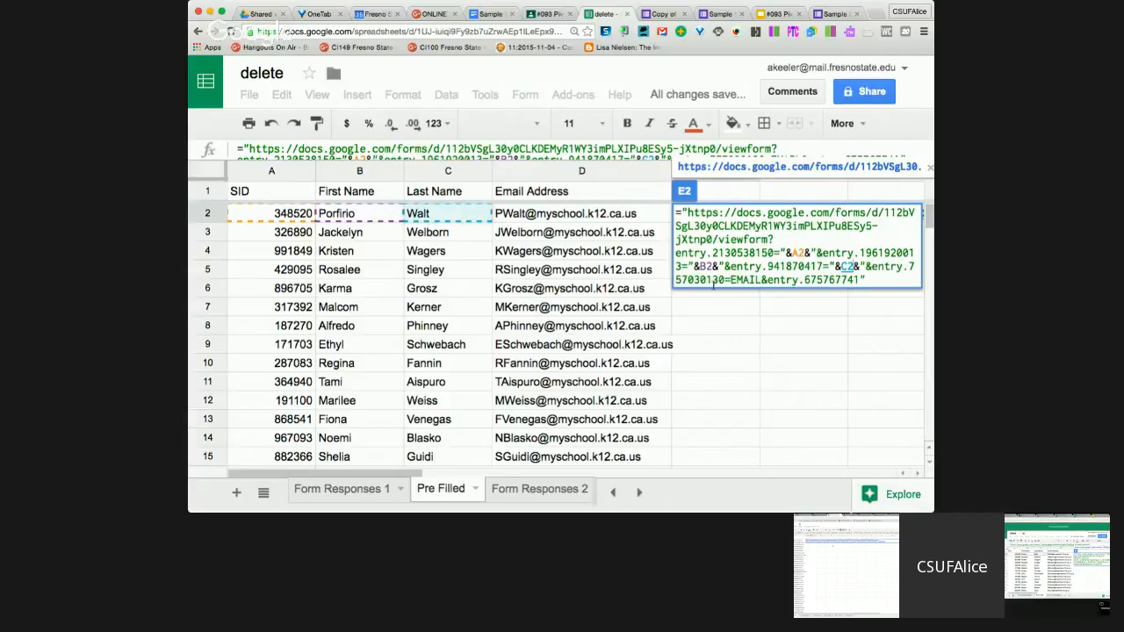
Step: Replace the EMAIL placeholder in the E2 formula with "&D2&" and accept the finished formula
drag(729, 281, 760, 281)
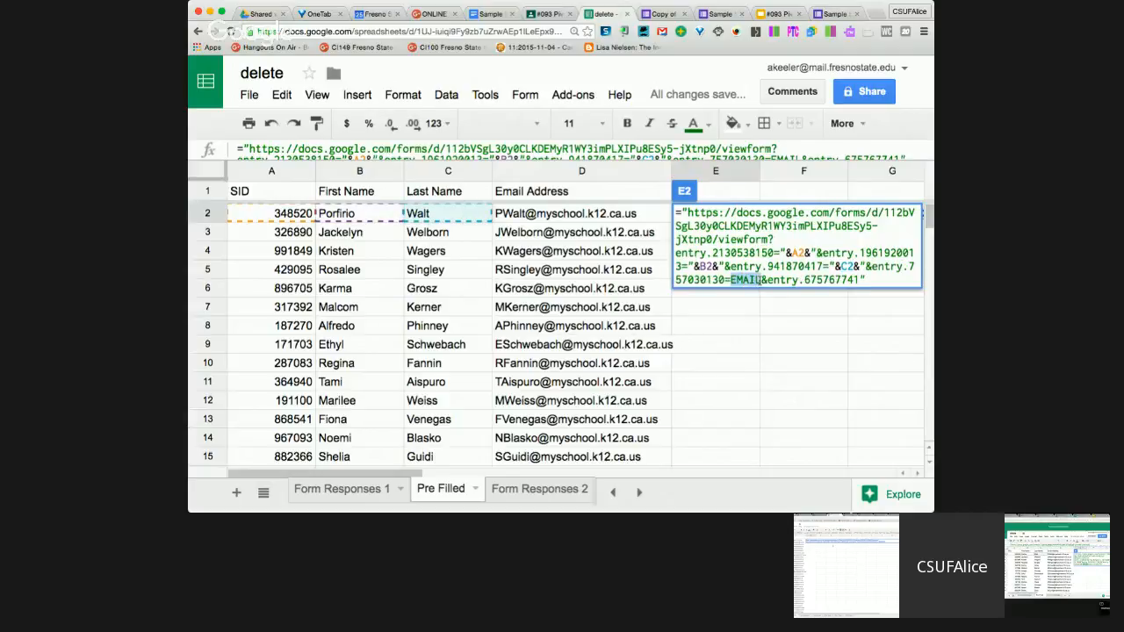
text("&&)
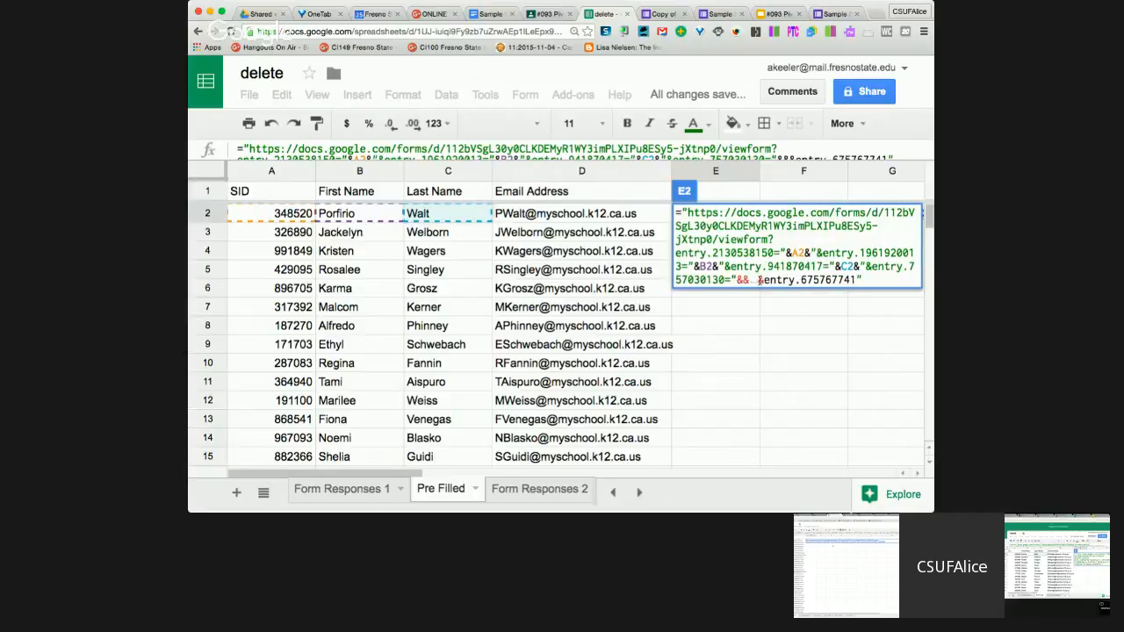
text(")
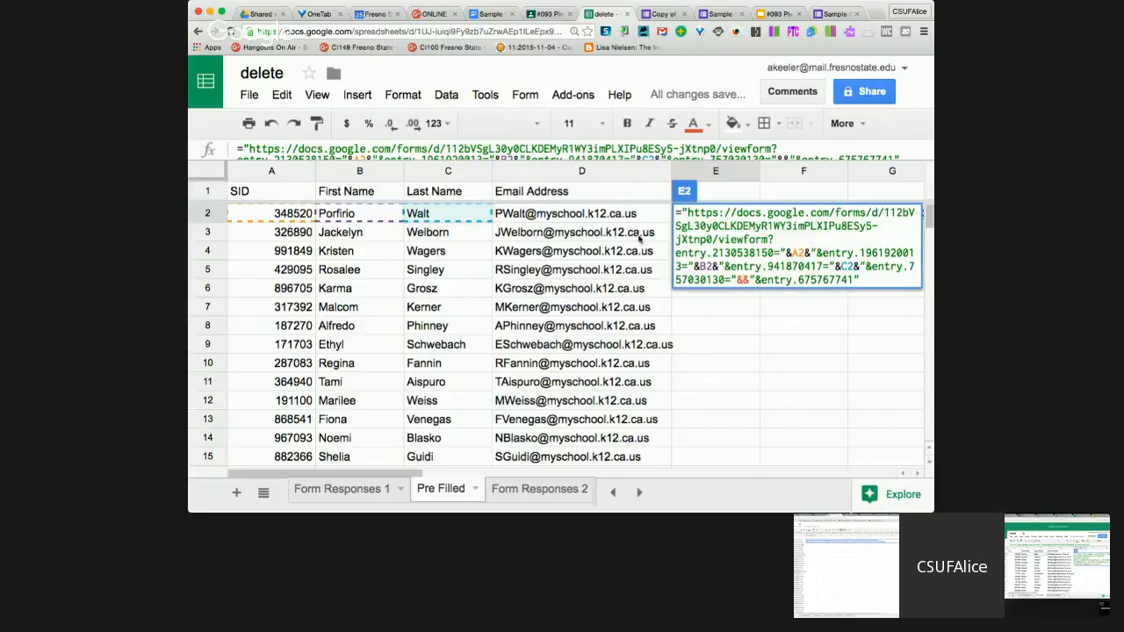
click(615, 218)
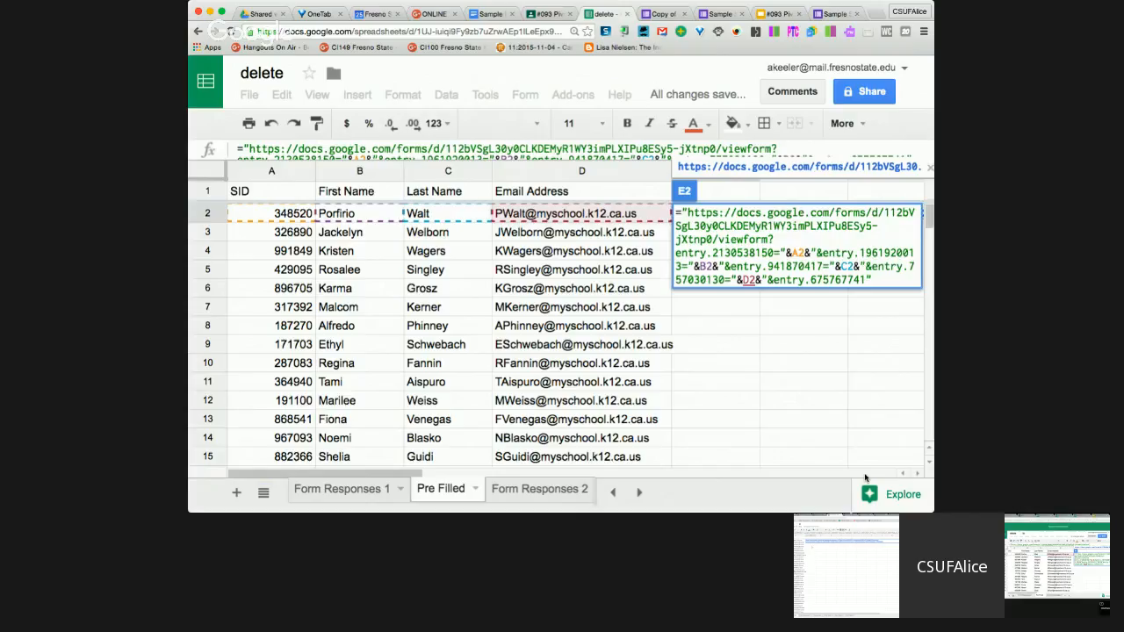
key(Return)
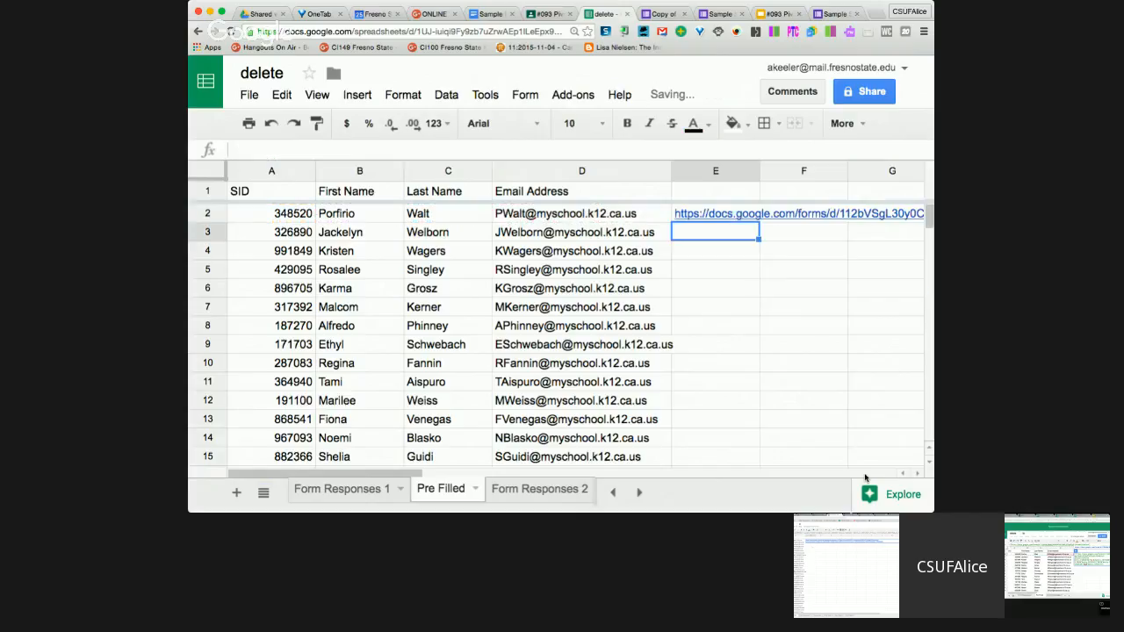
Step: Open the form link generated in E2 and check the pre-filled student ID and name fields on the rubric form
click(723, 220)
click(723, 239)
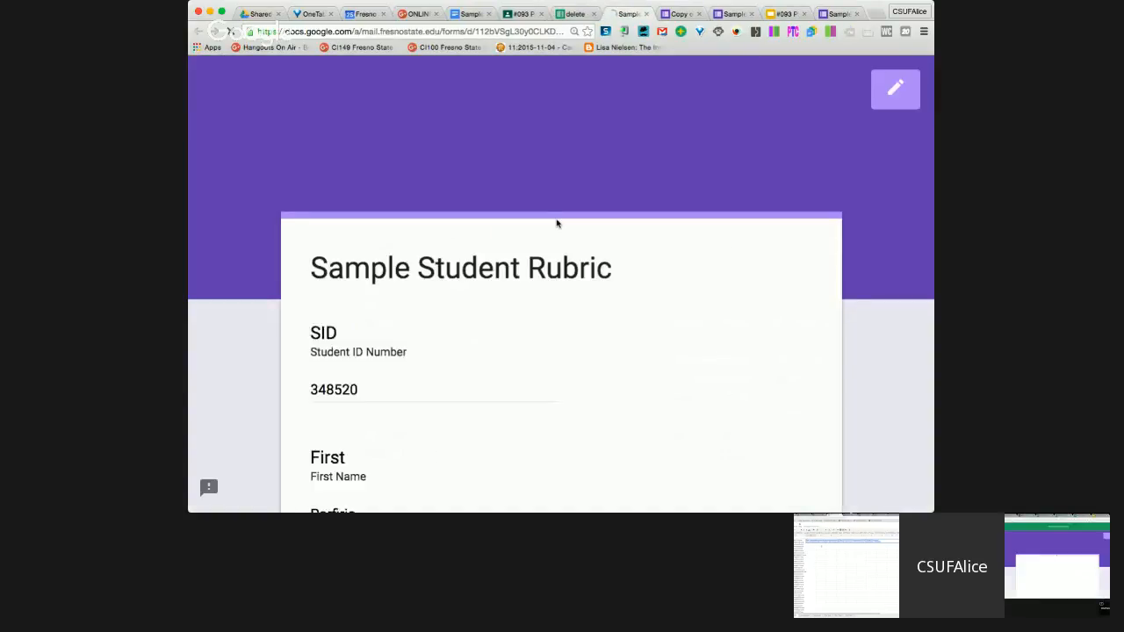
scroll(556, 223, down, 2)
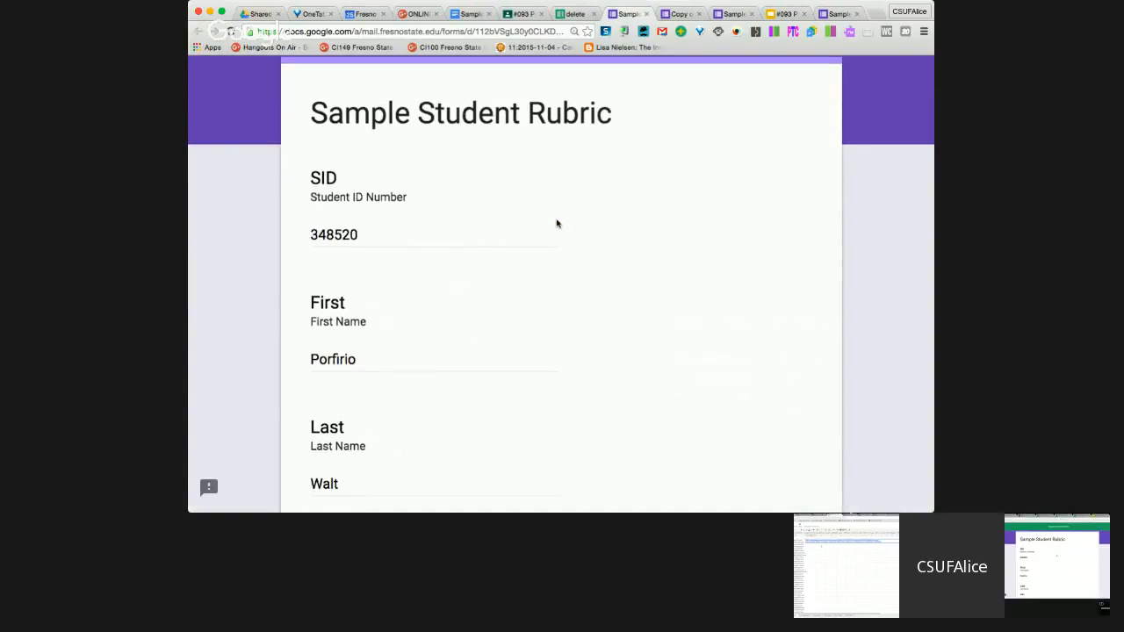
scroll(557, 223, down, 2)
scroll(557, 223, down, 1)
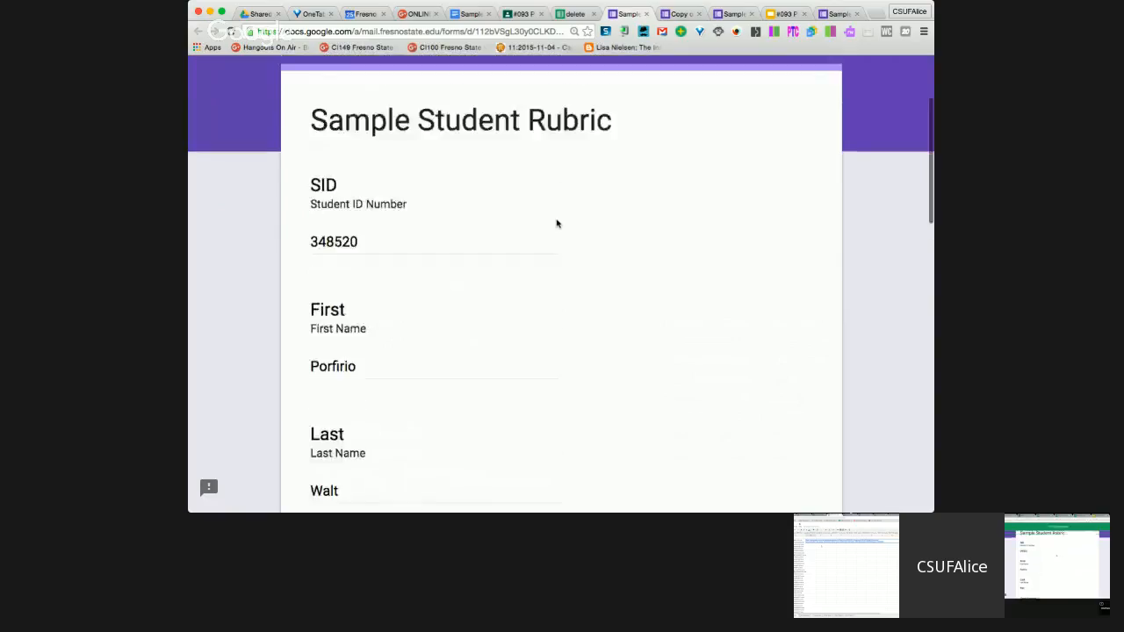
scroll(557, 223, up, 1)
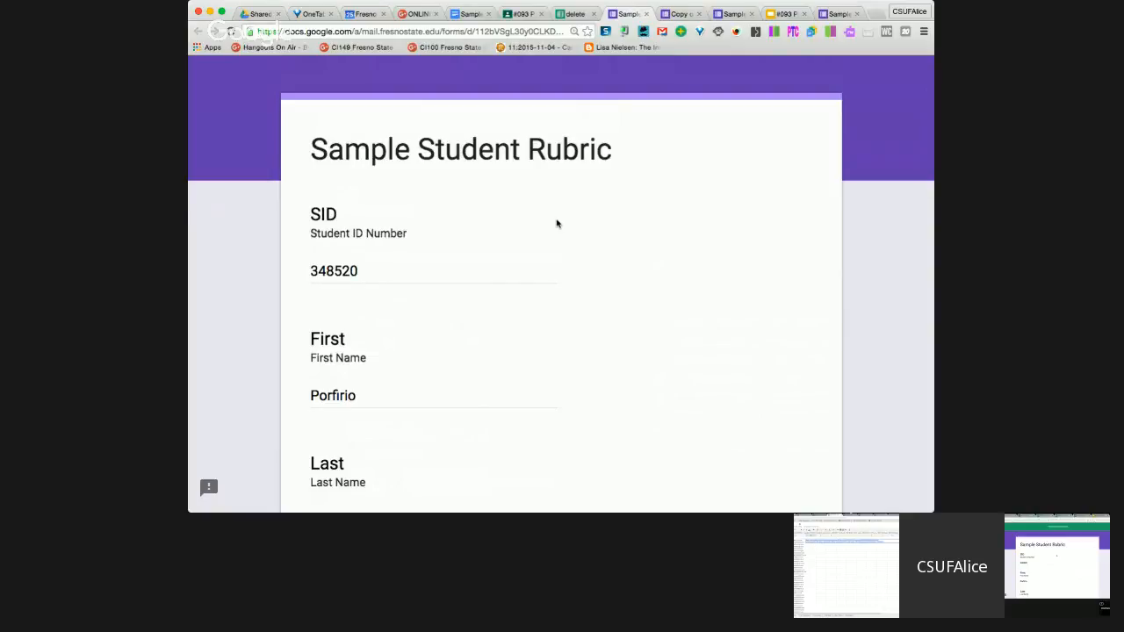
Step: Close the rubric form and start a formula in E3 containing the quoted pre-filled form link with the SID, FIRST, LAST and EMAIL placeholders
click(647, 14)
click(630, 194)
key(super+w)
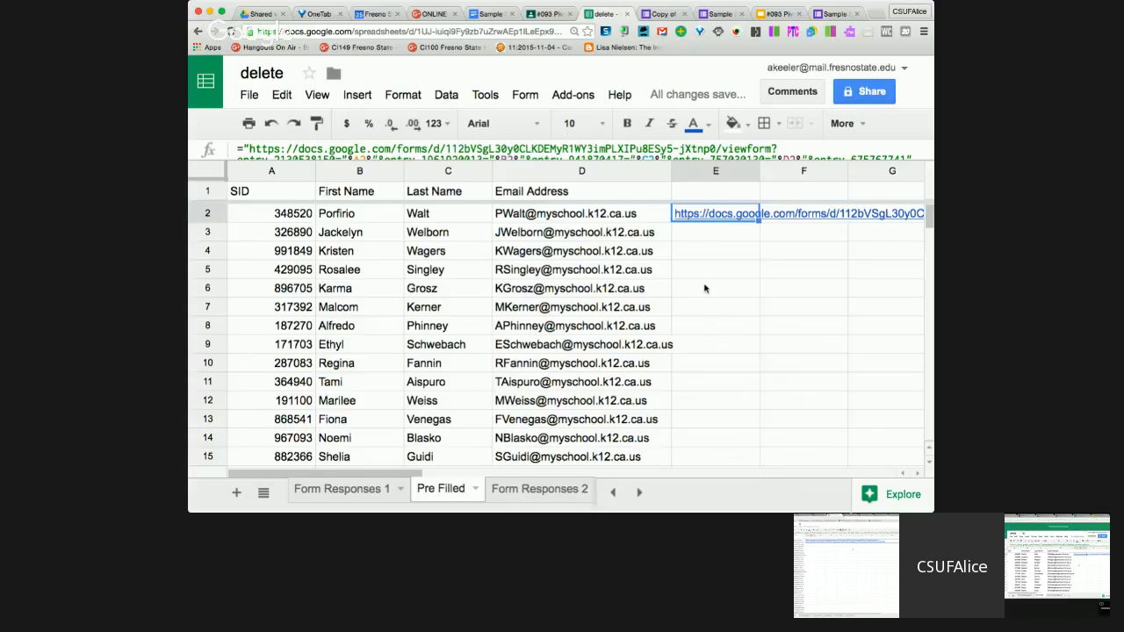
click(717, 237)
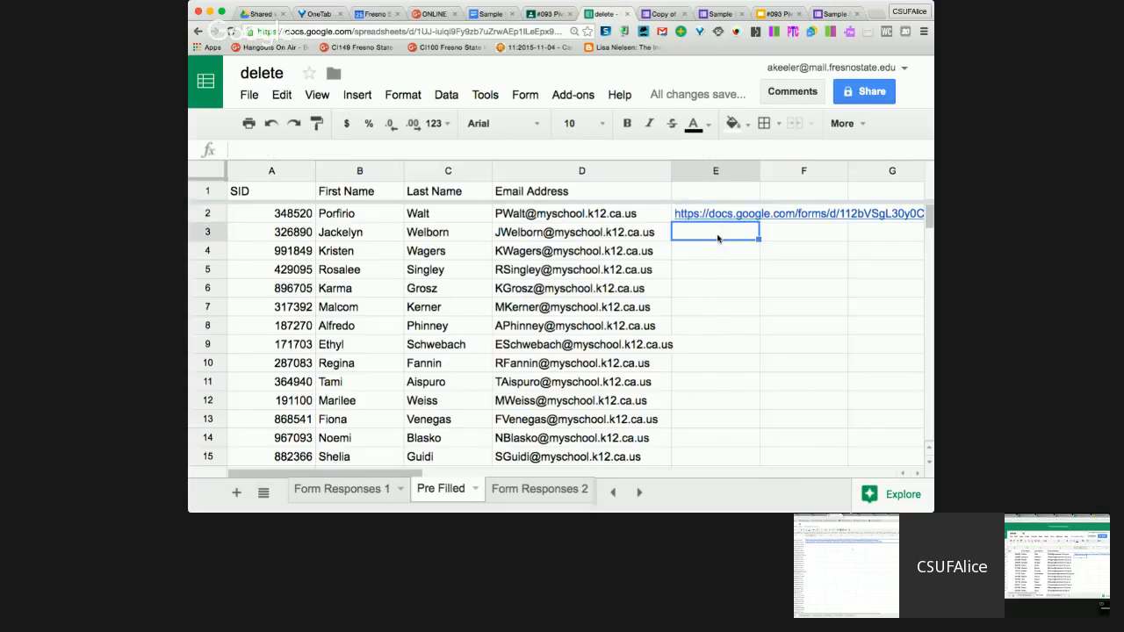
text(=")
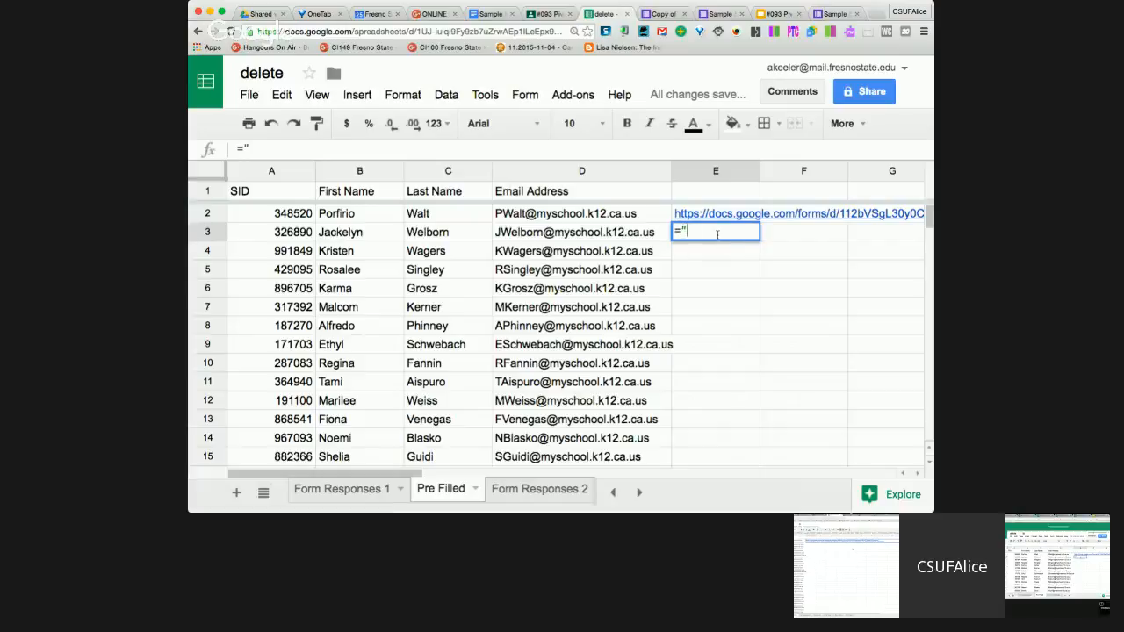
text(https://docs.google.com/forms/d/112bVSgL30y0CLKDEMyR1WY3imPLXIPu8ESy5-jXtnp0/viewform?entry.2130538150=SID&entry.1961920013=FIRST&entry.941870417=LAST&entry.757030130=EMAIL&entry.675767741)
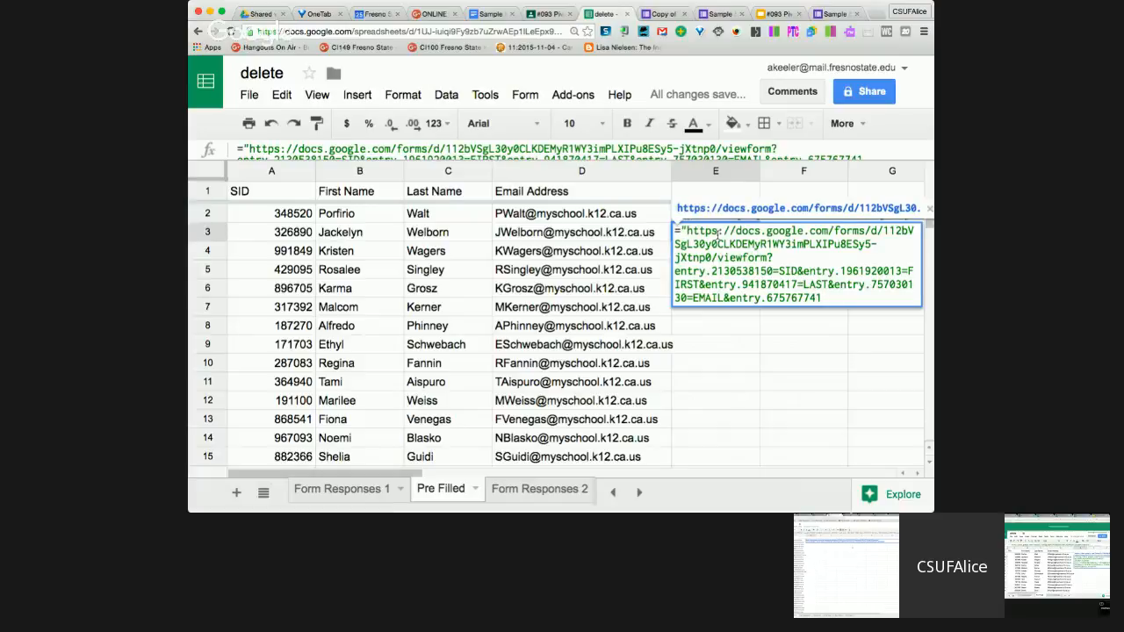
text(")
Step: Replace the SID placeholder in the E3 formula with "&A3&" to reference the student ID cell
drag(796, 270, 779, 270)
key(BackSpace)
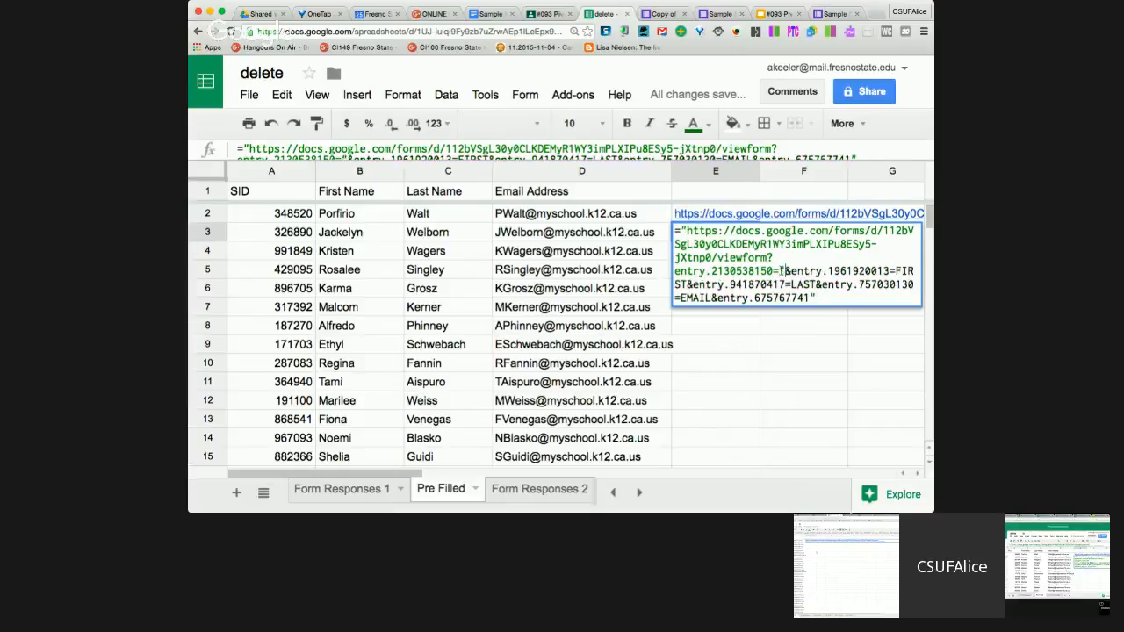
text("&&"&)
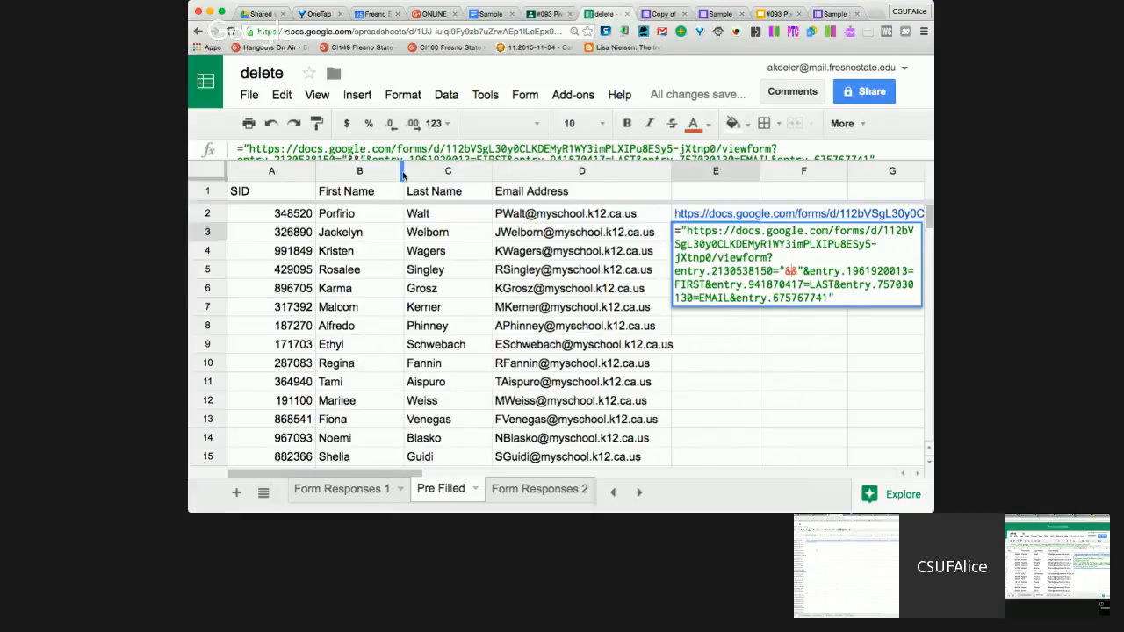
click(299, 232)
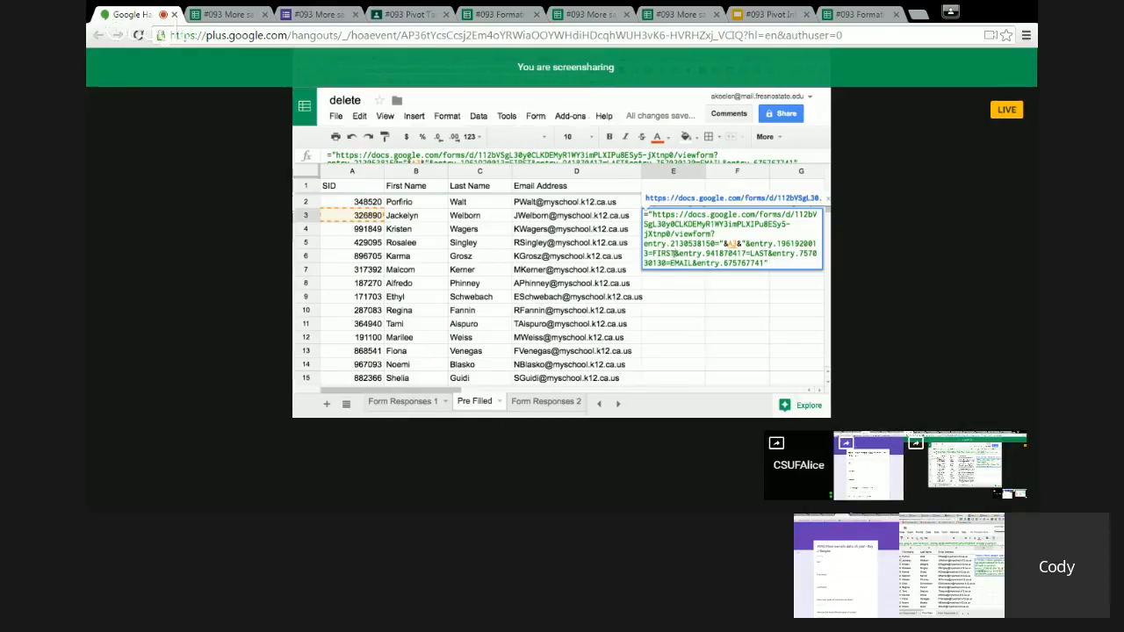
Step: Replace the FIRST placeholder in the E3 formula with "&B3&" to reference the first name cell
double_click(667, 253)
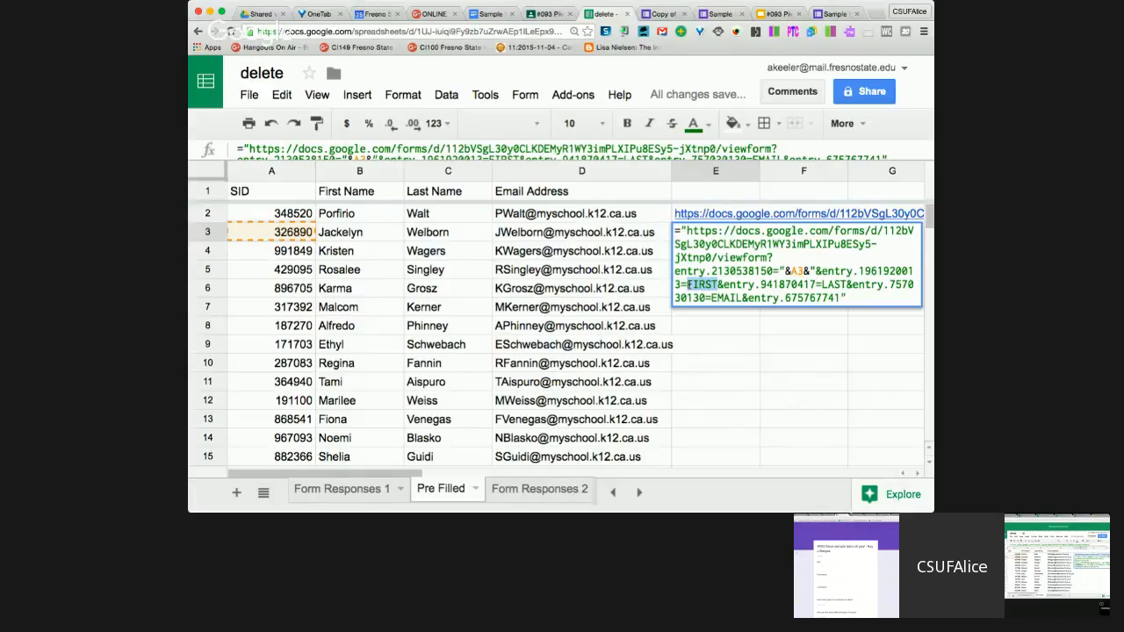
text("&&")
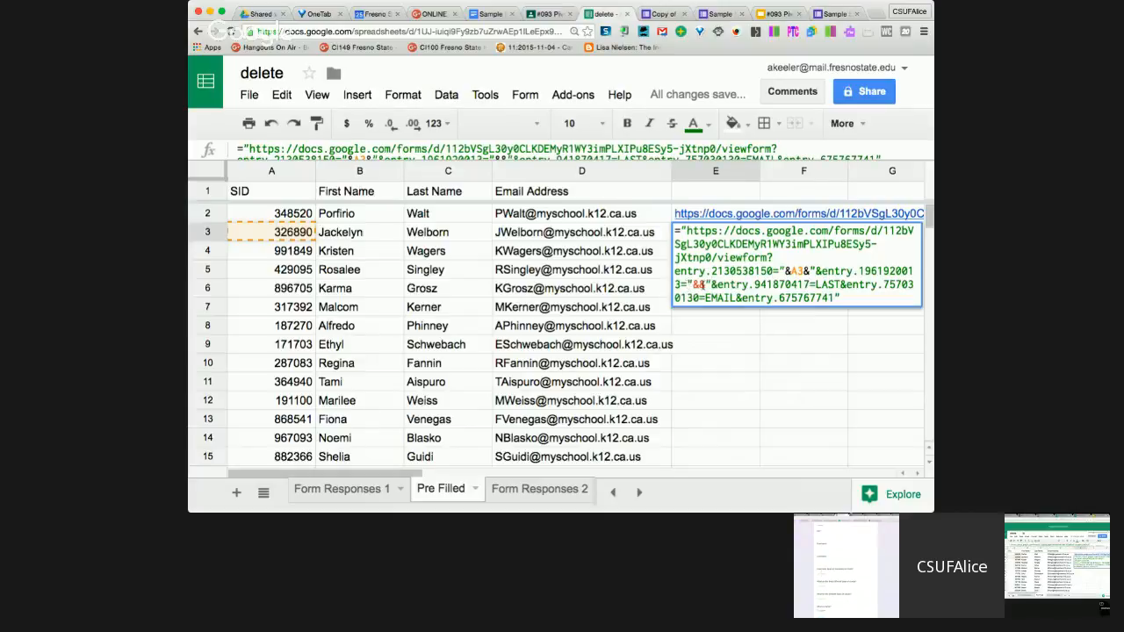
click(360, 232)
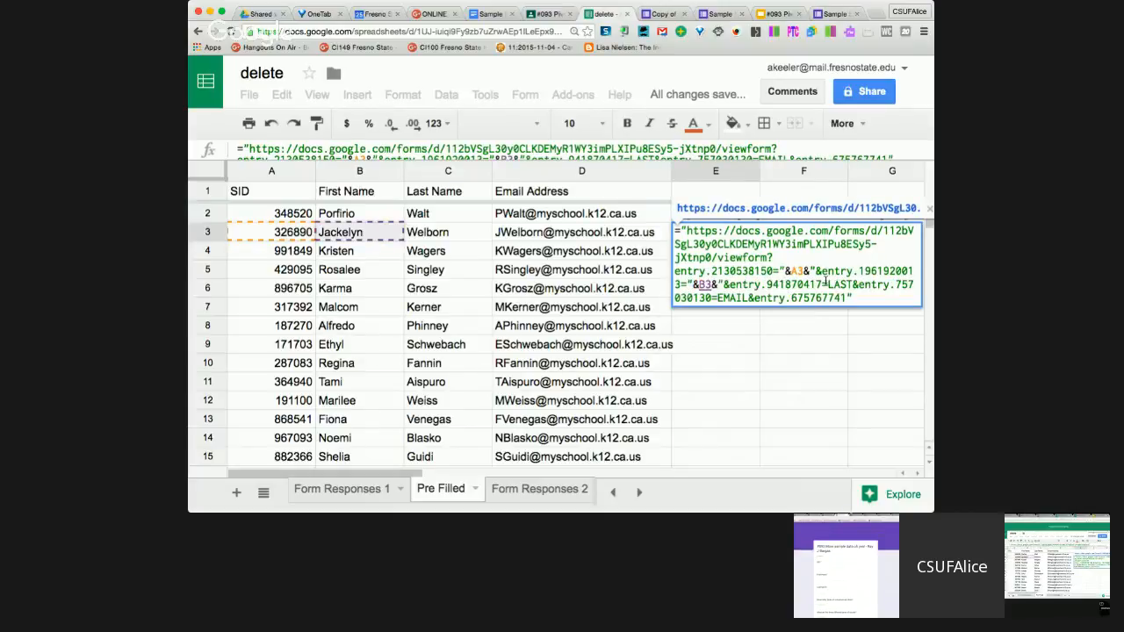
Step: Replace the LAST placeholder in the E3 formula with "&C3&" to reference the last name cell
drag(826, 281, 854, 286)
text(")
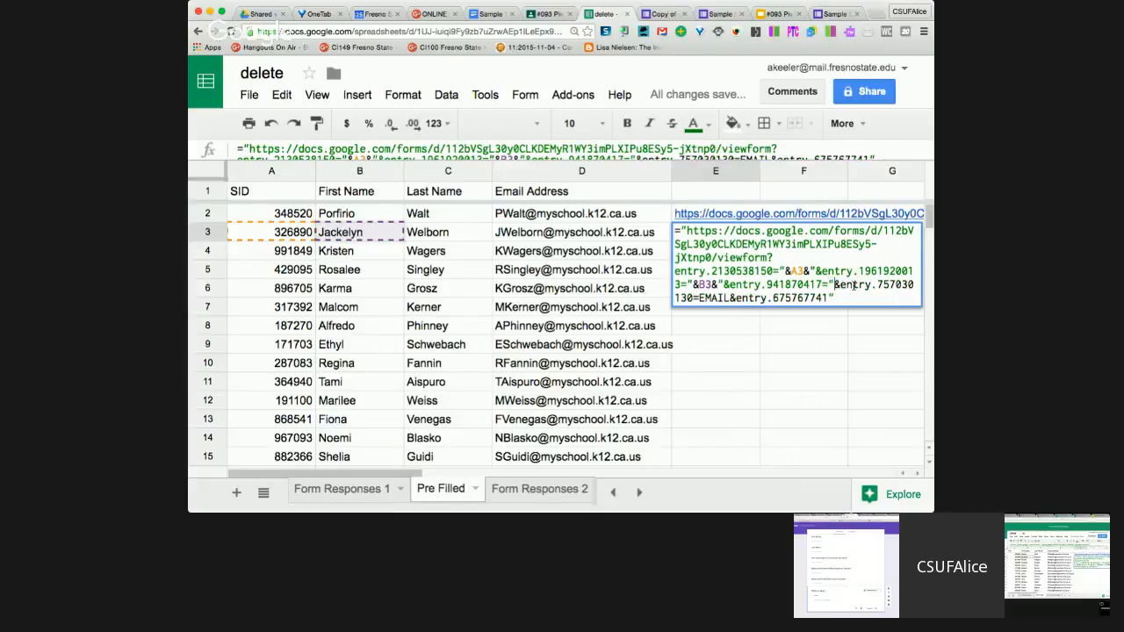
text(&&")
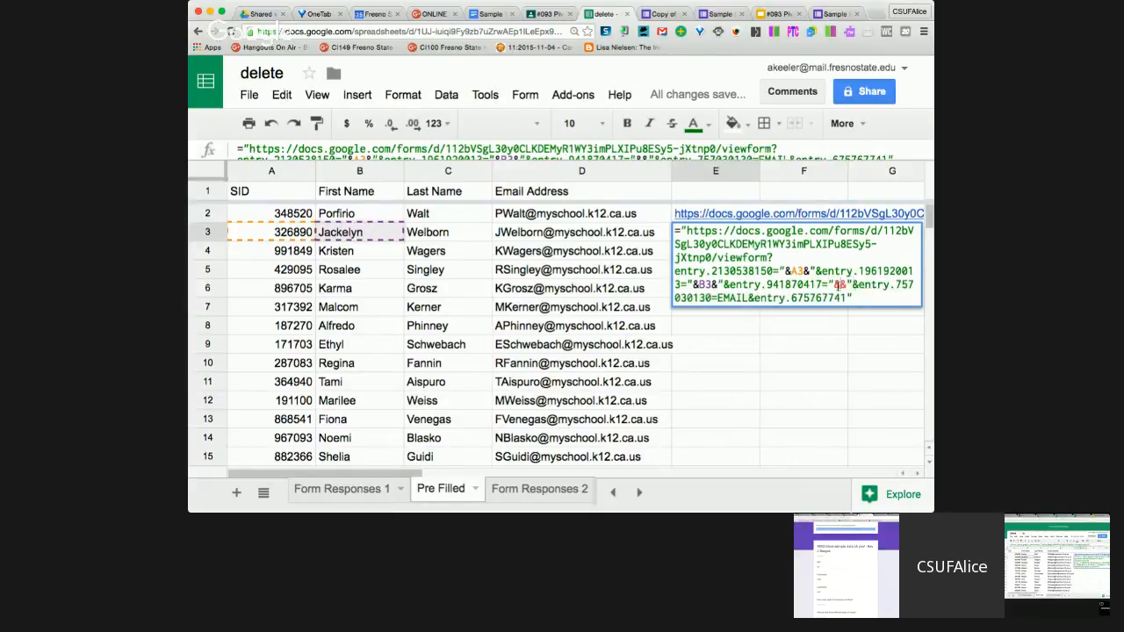
click(465, 232)
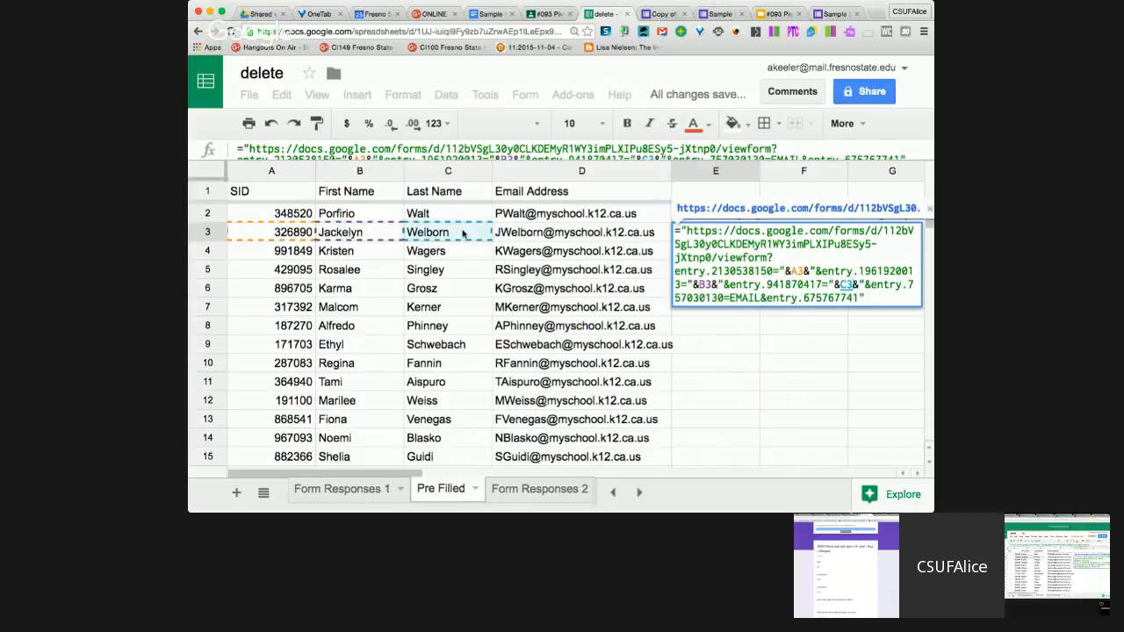
Step: Replace the EMAIL placeholder in the E3 formula with "&D3&" and accept the finished formula
drag(761, 297, 730, 298)
text("&&")
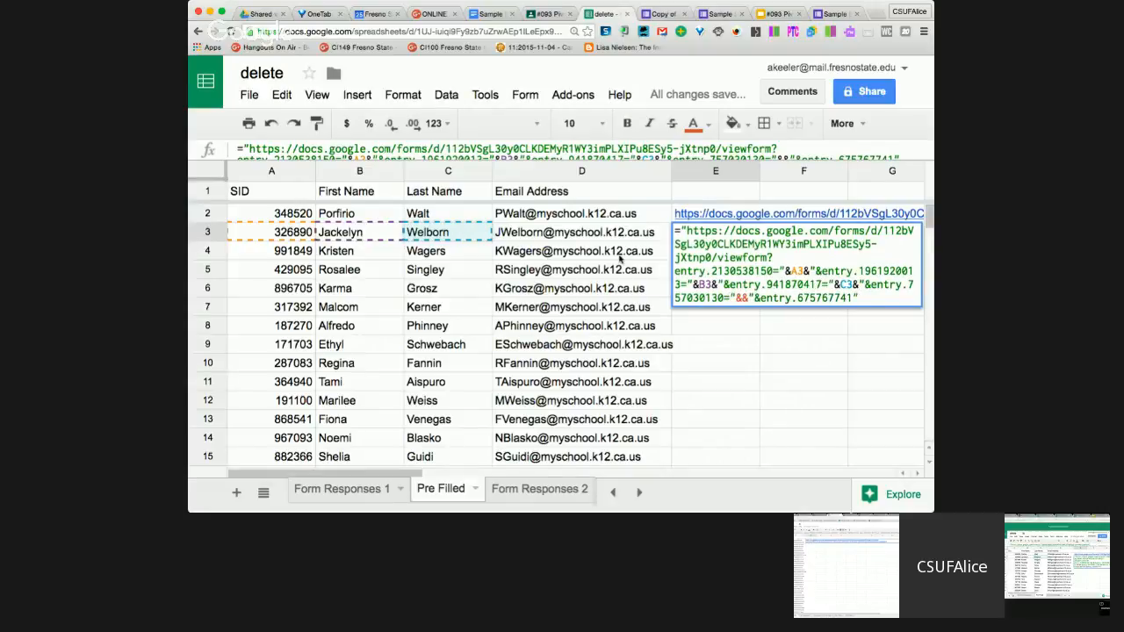
click(590, 232)
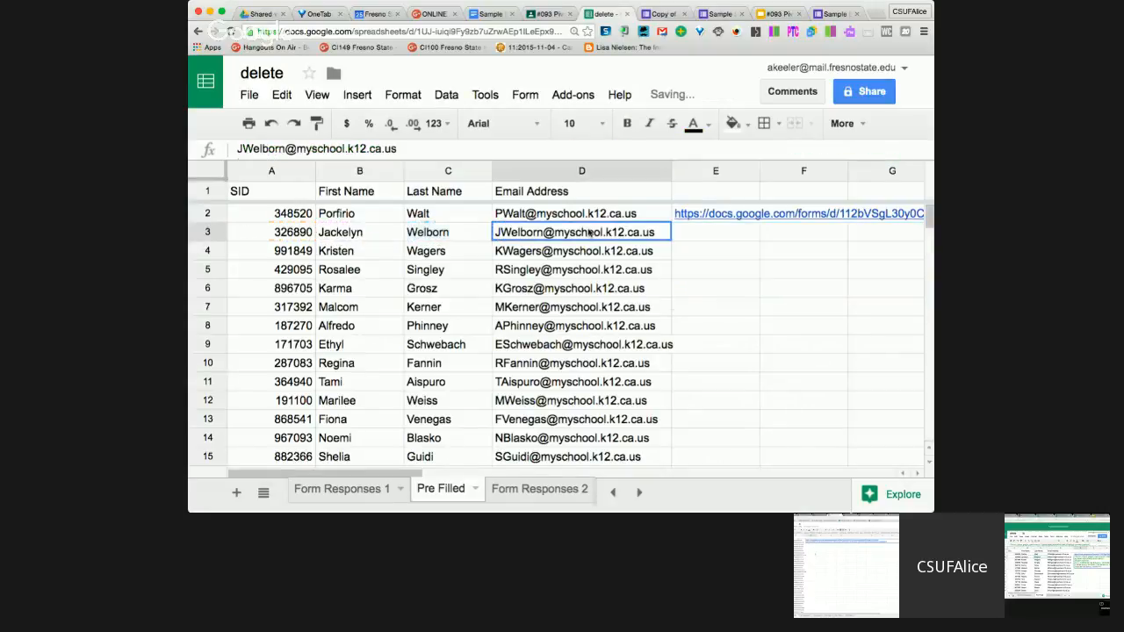
double_click(695, 231)
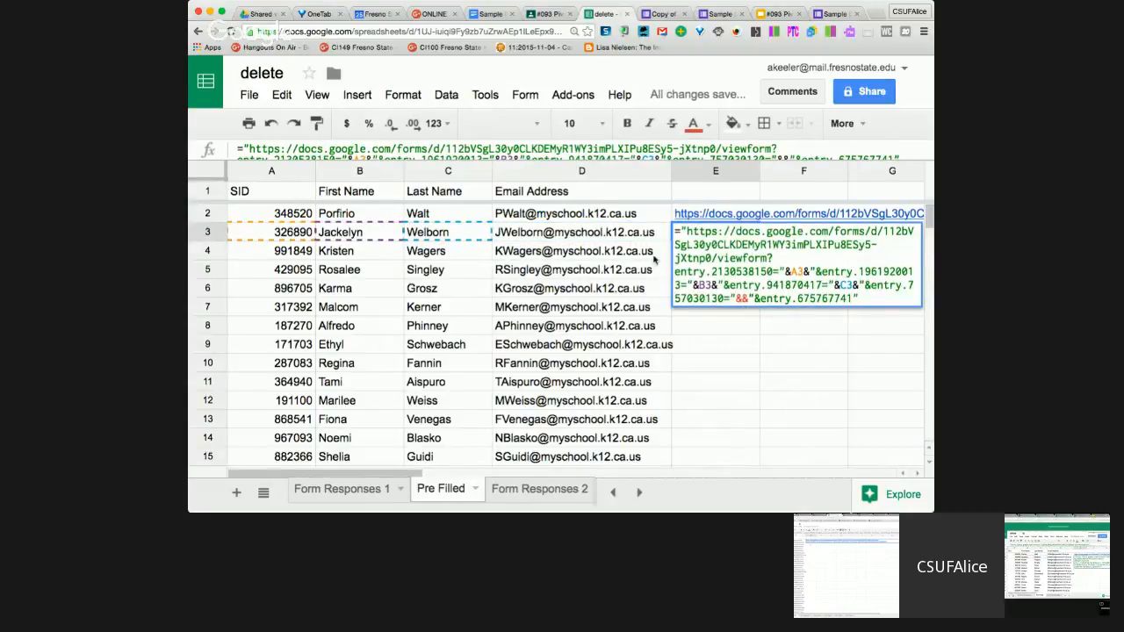
click(615, 234)
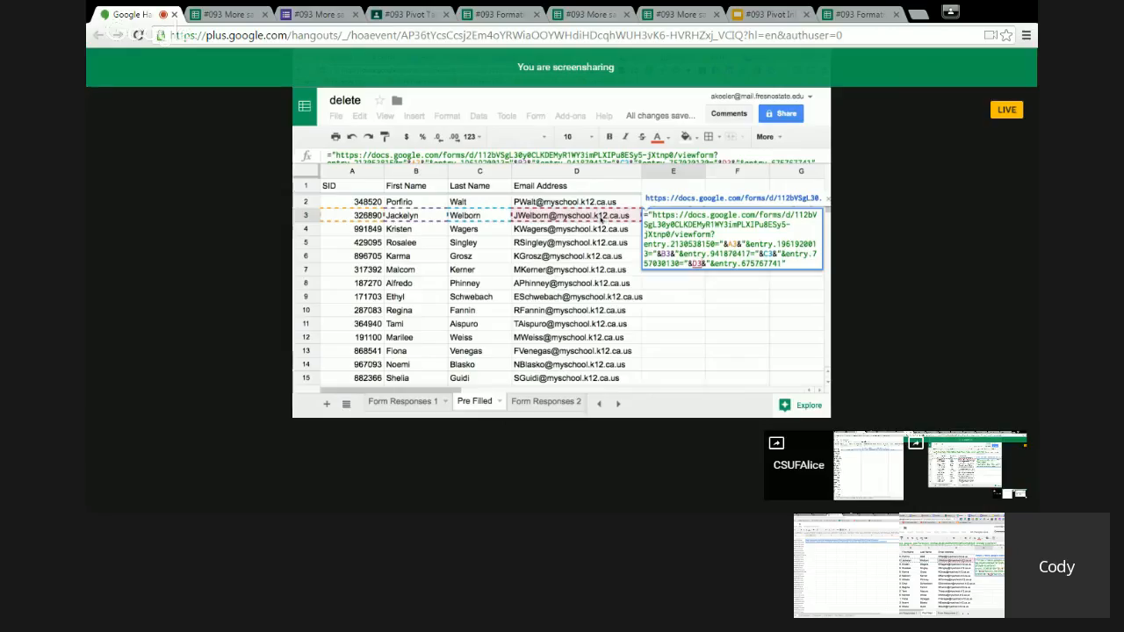
key(Return)
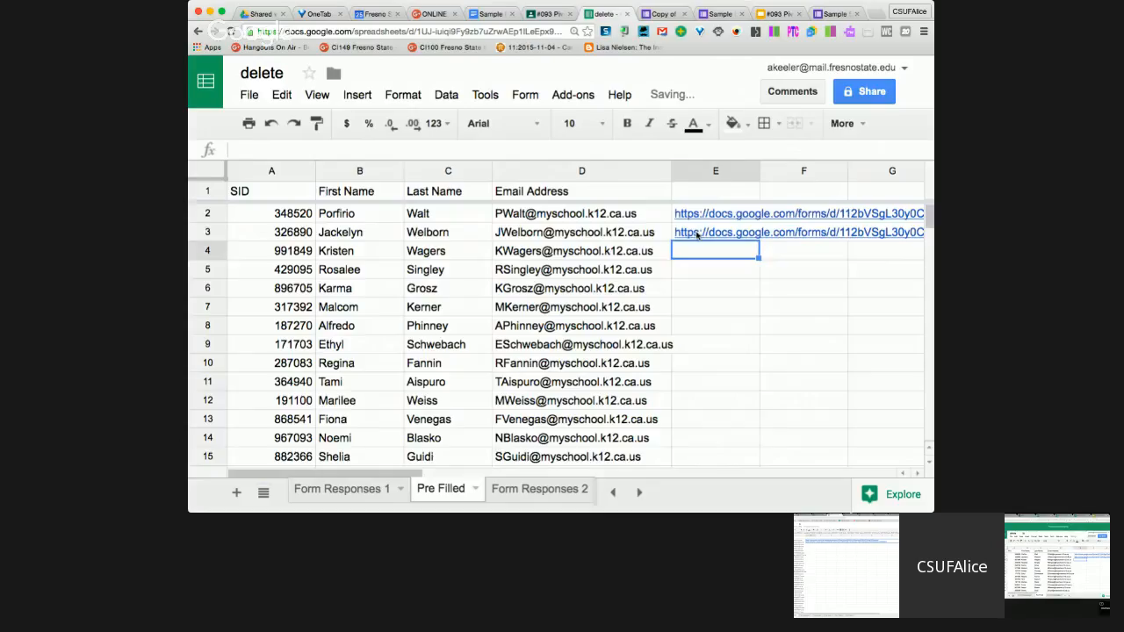
Step: Open the form link generated in E3 and check the pre-filled student fields on the rubric form
click(698, 232)
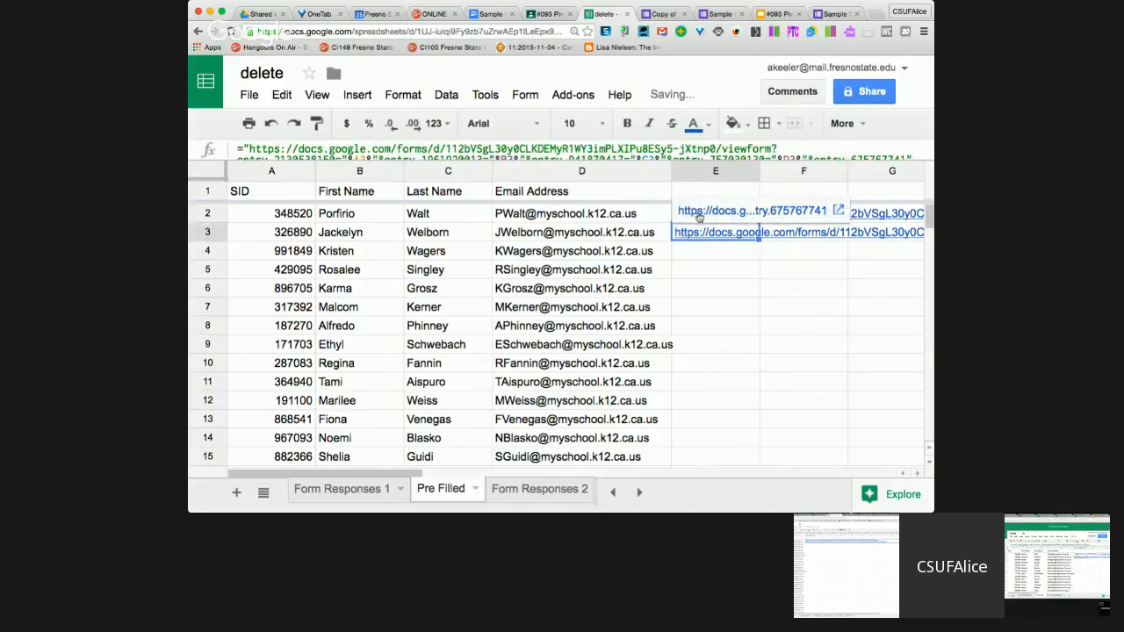
click(698, 212)
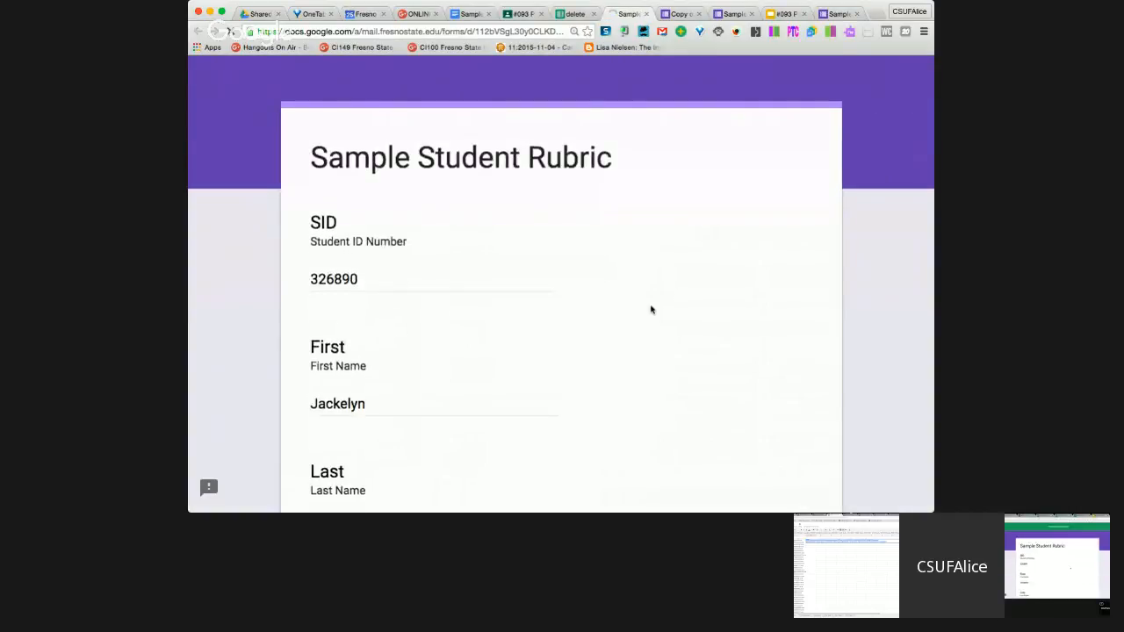
scroll(650, 309, down, 1)
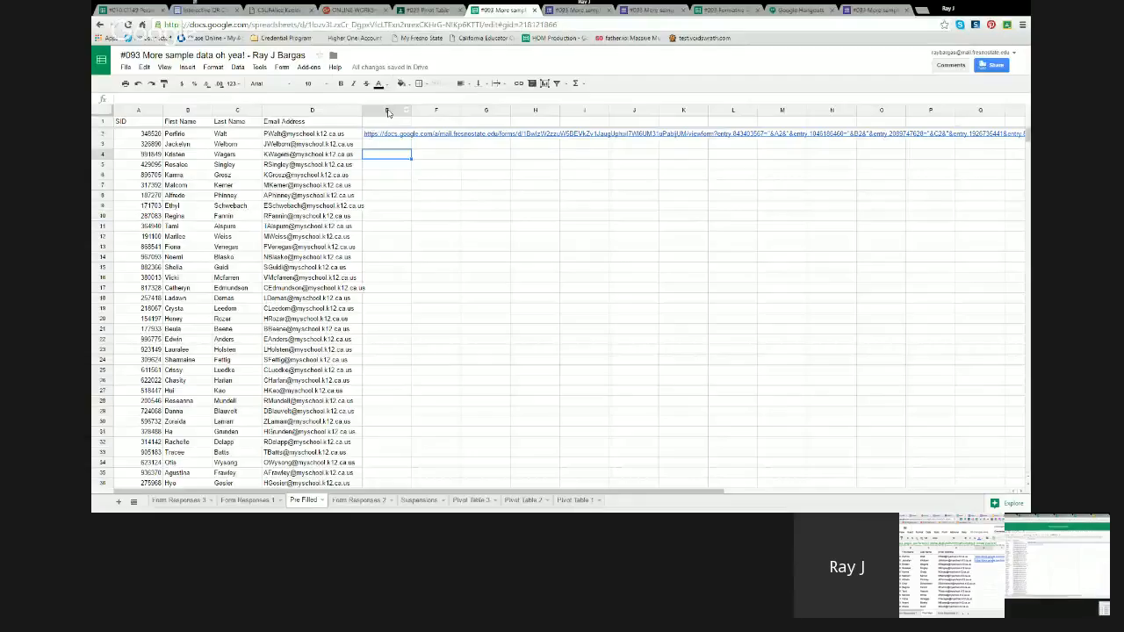
Step: Enclose the form link in the E2 formula of the "#093 More sample data oh yea!" spreadsheet in quotation marks and accept it
click(386, 133)
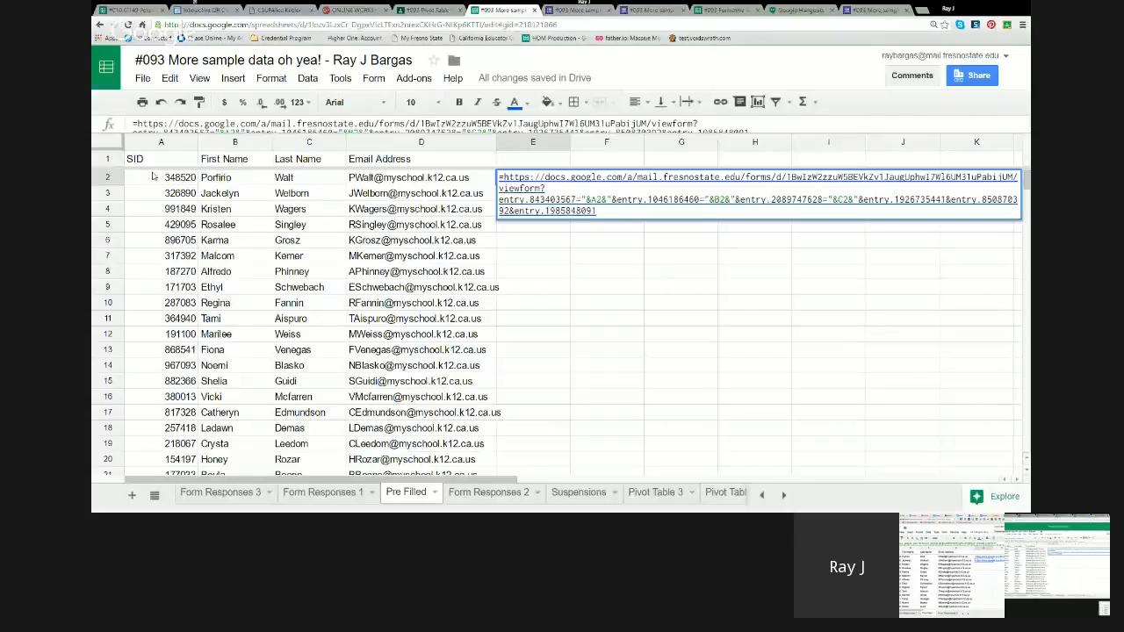
text(")
key(End)
text(")
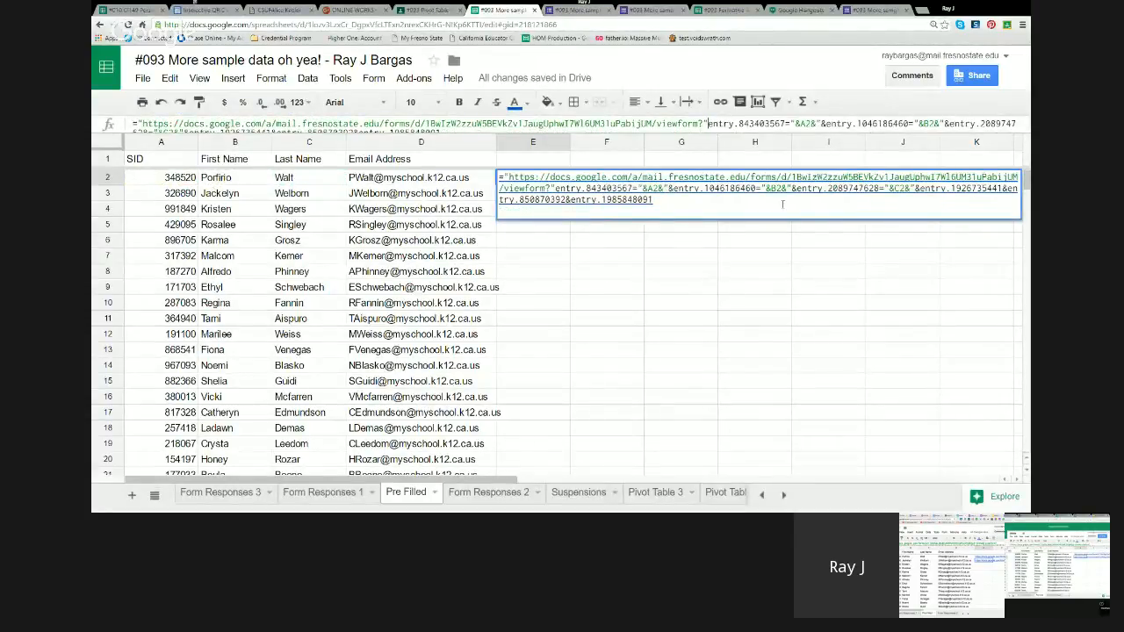
click(701, 187)
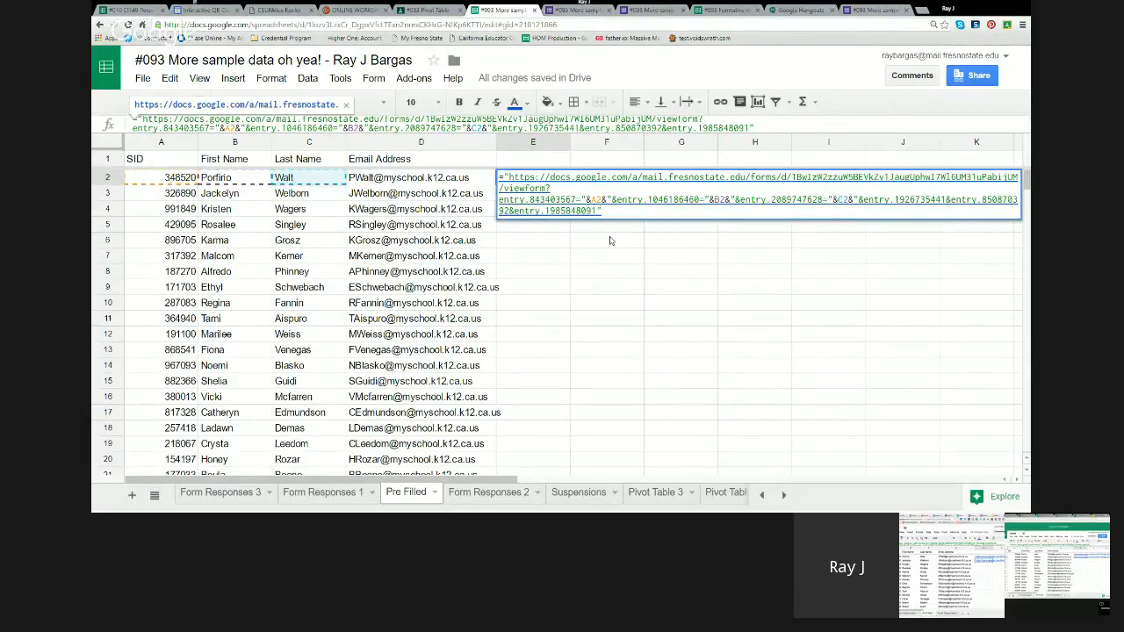
key(Return)
Step: Open the form link generated in E2, check the pre-filled SID, first name and last name, and close the form
click(539, 180)
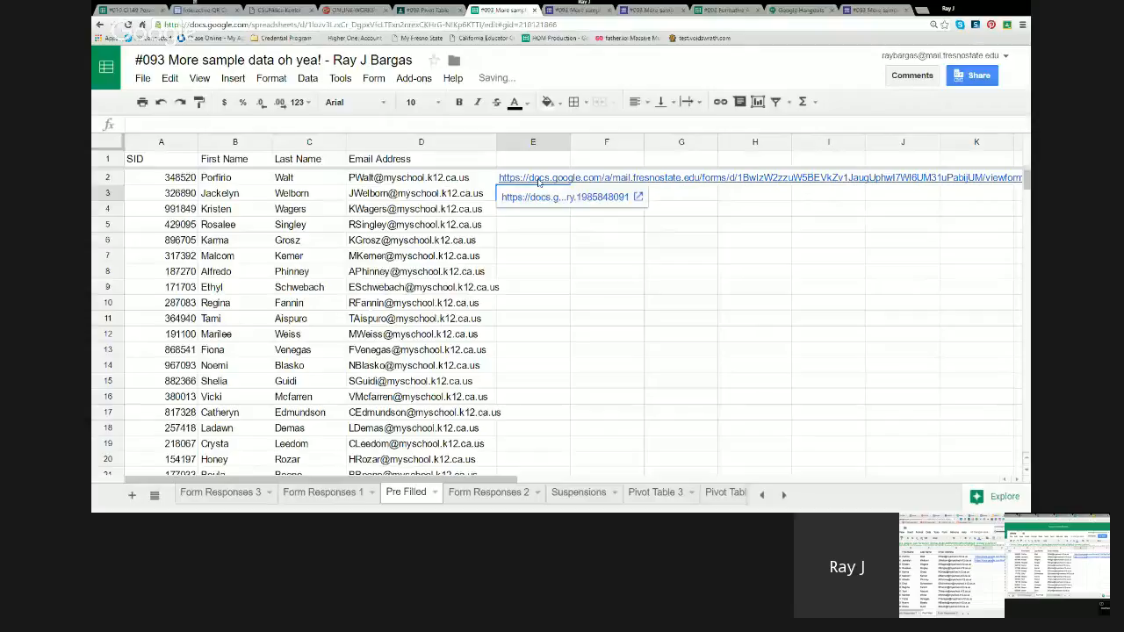
click(539, 197)
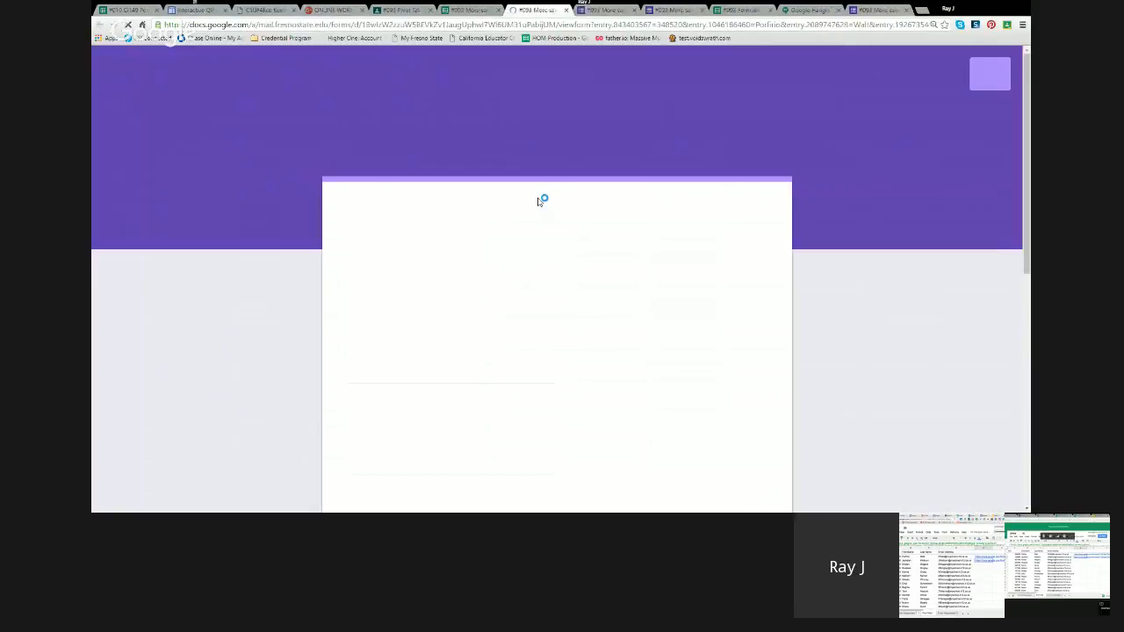
scroll(457, 339, down, 3)
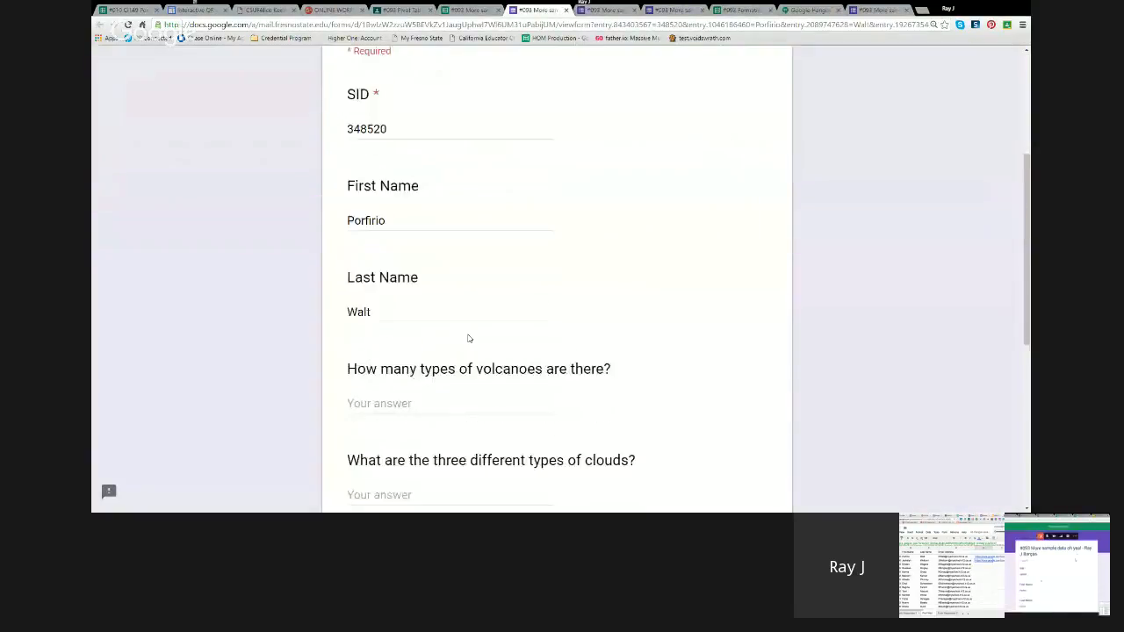
scroll(465, 307, up, 3)
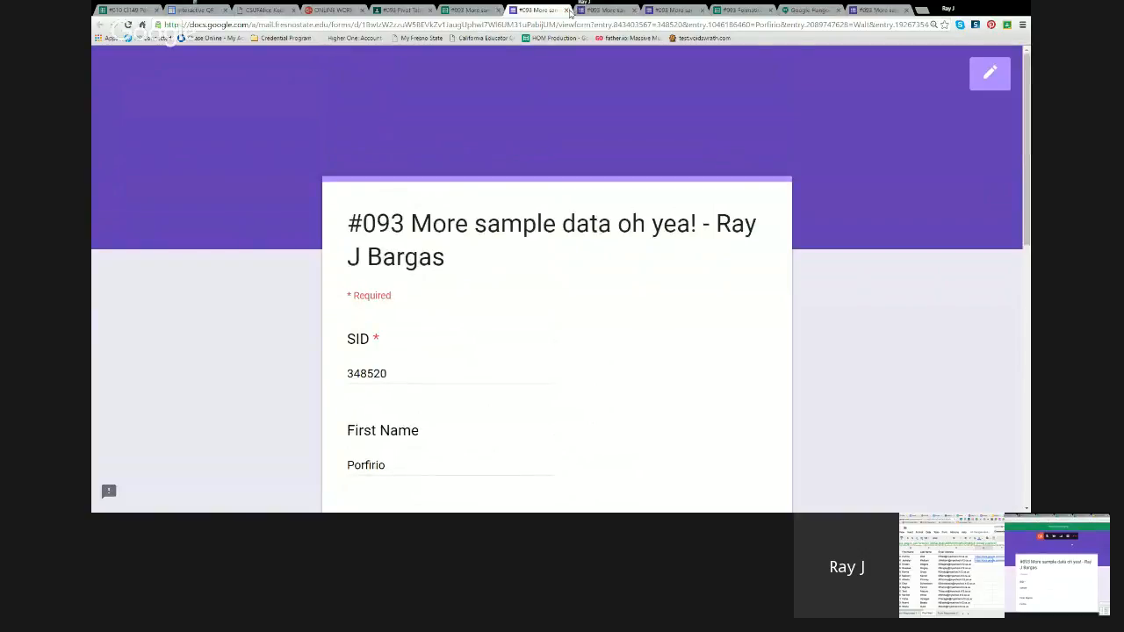
click(566, 10)
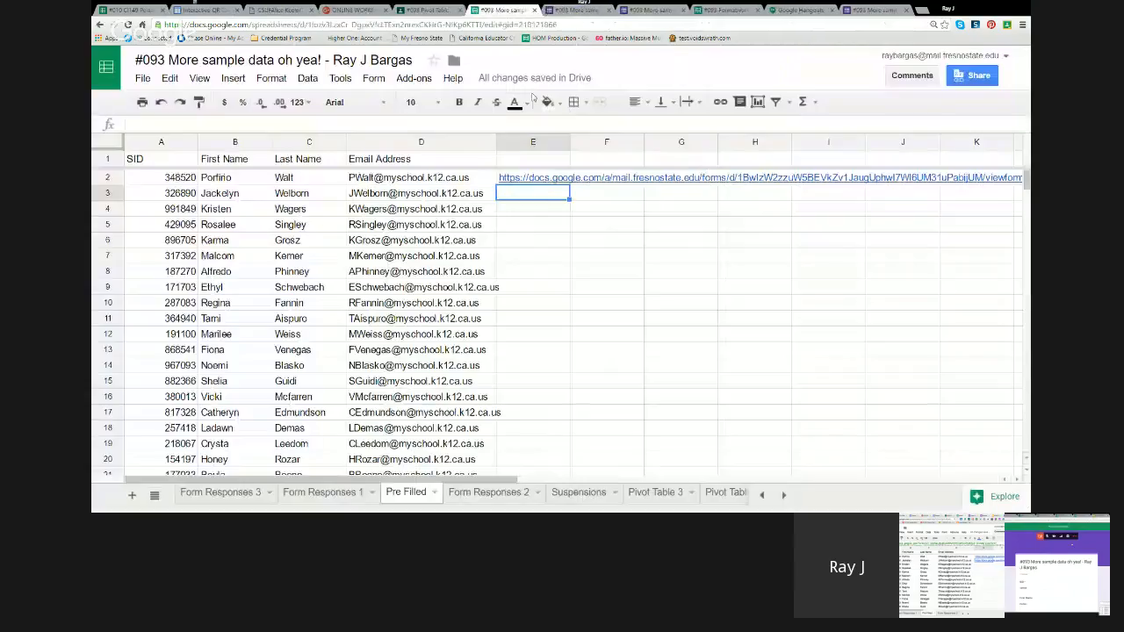
Step: Start a formula in E3 containing the copied form link in quotation marks, with the SID, FIRST and LAST placeholders
click(527, 181)
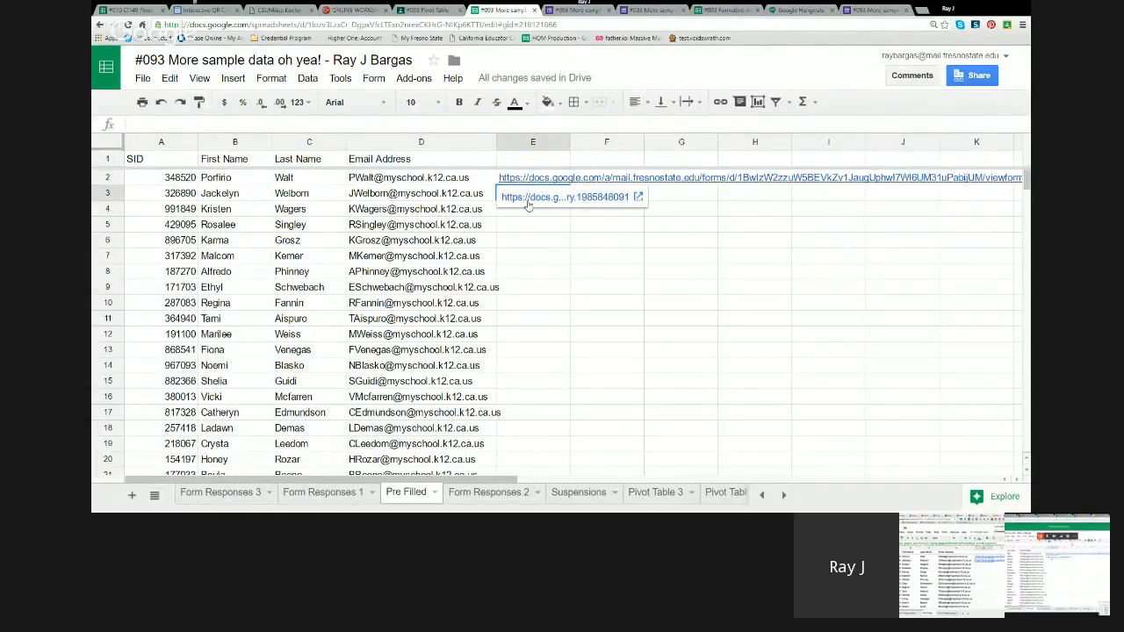
click(524, 244)
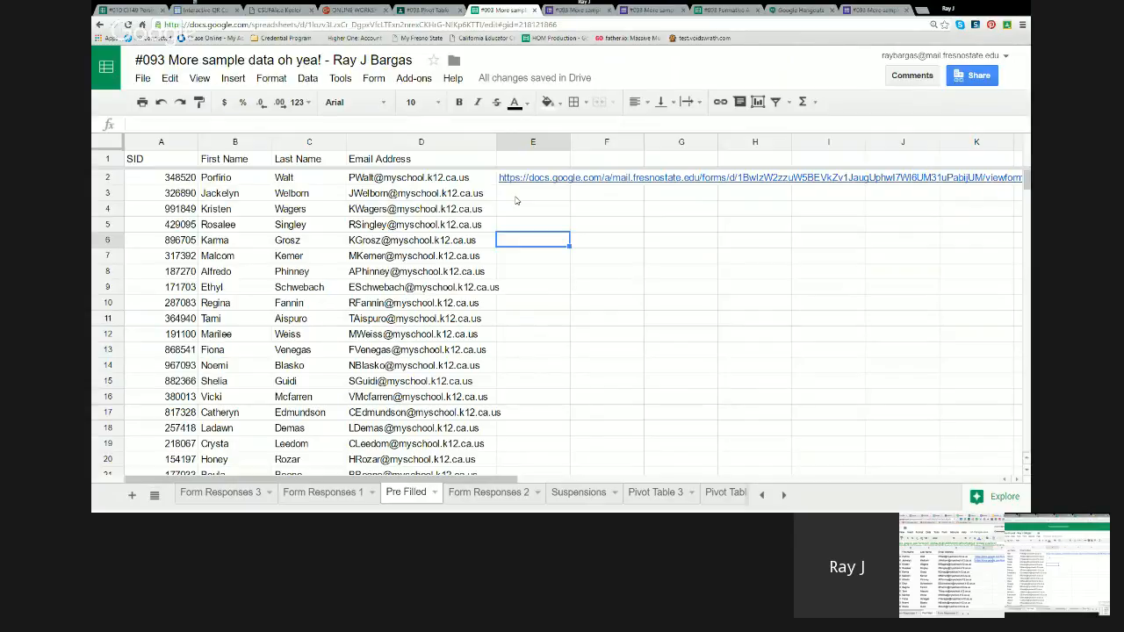
click(516, 200)
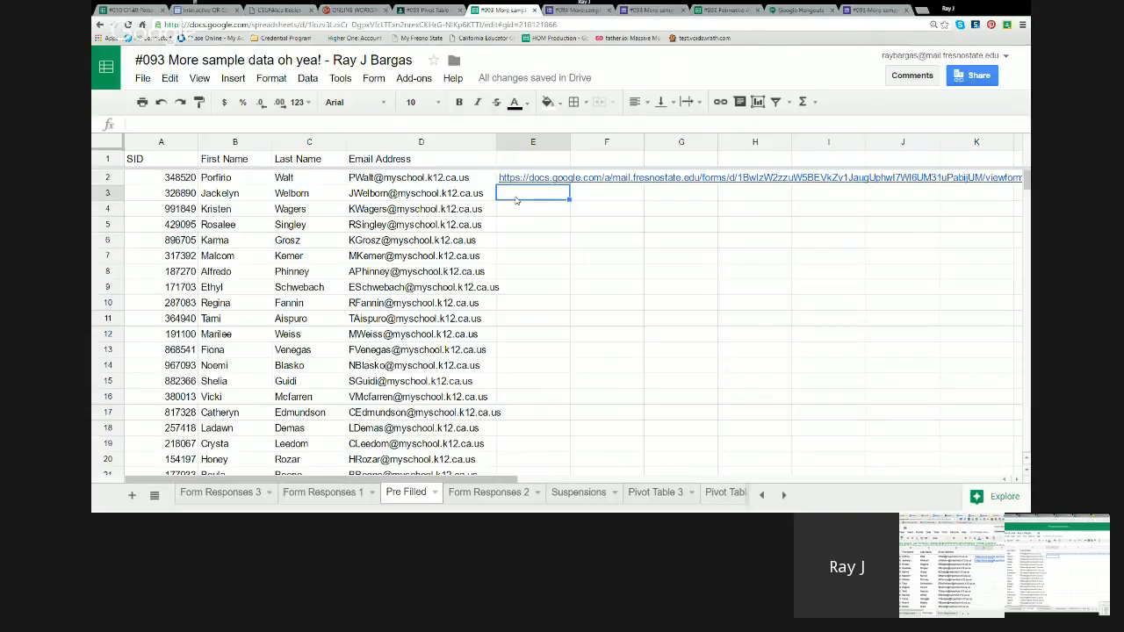
text(=)
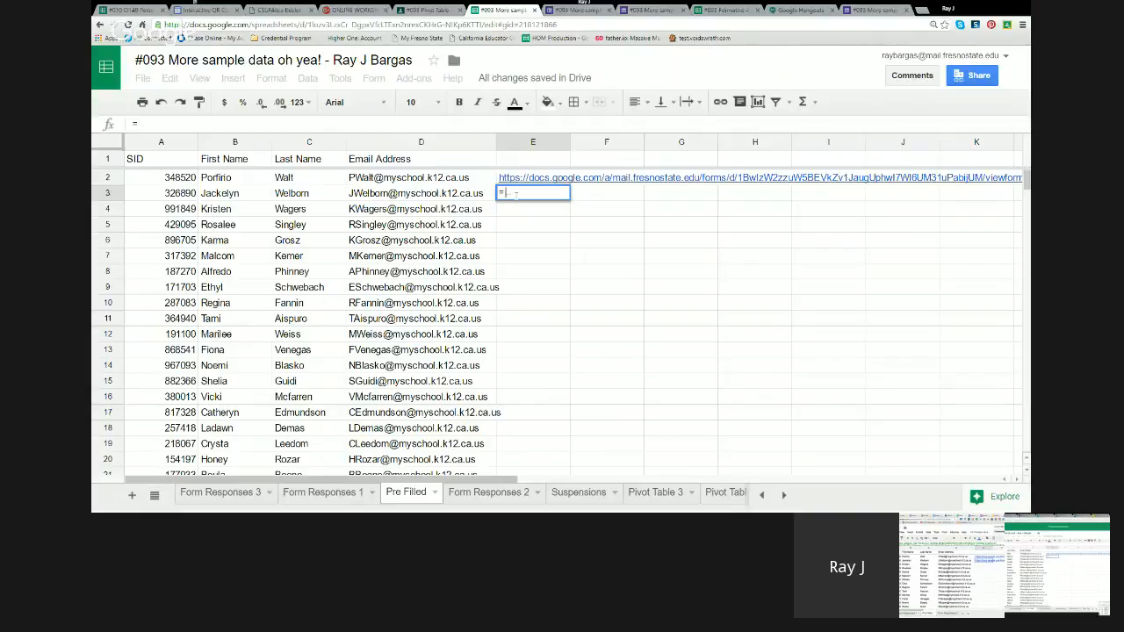
text(")
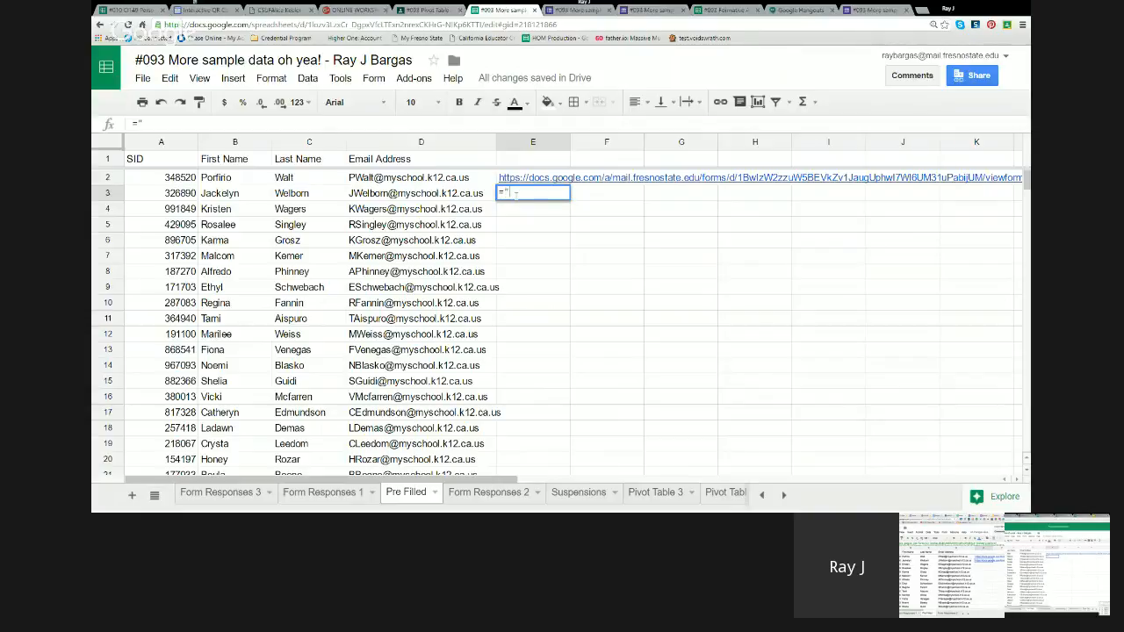
key(ctrl+v)
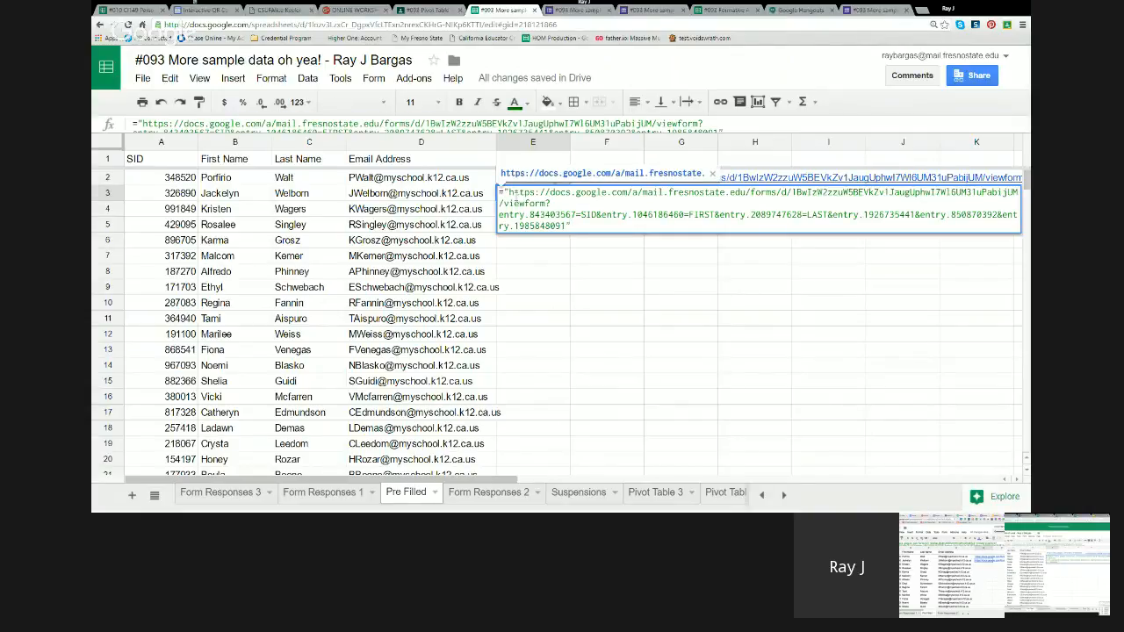
Step: Accept the E3 formula, open its form link to check the placeholder text in the student fields, and close the form
key(Return)
click(516, 194)
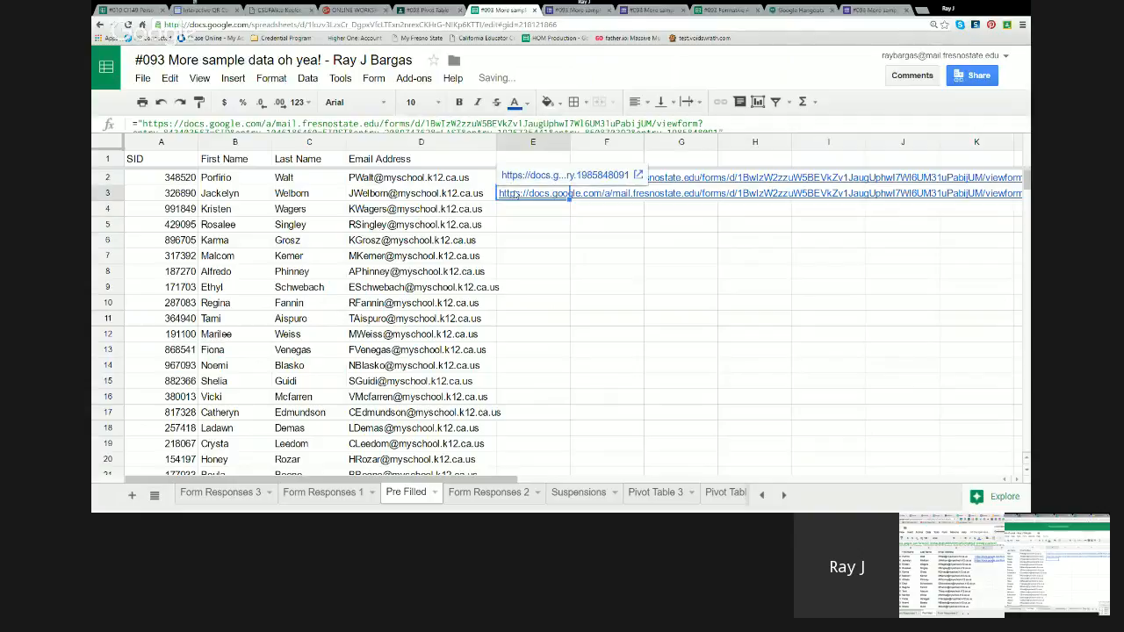
click(516, 179)
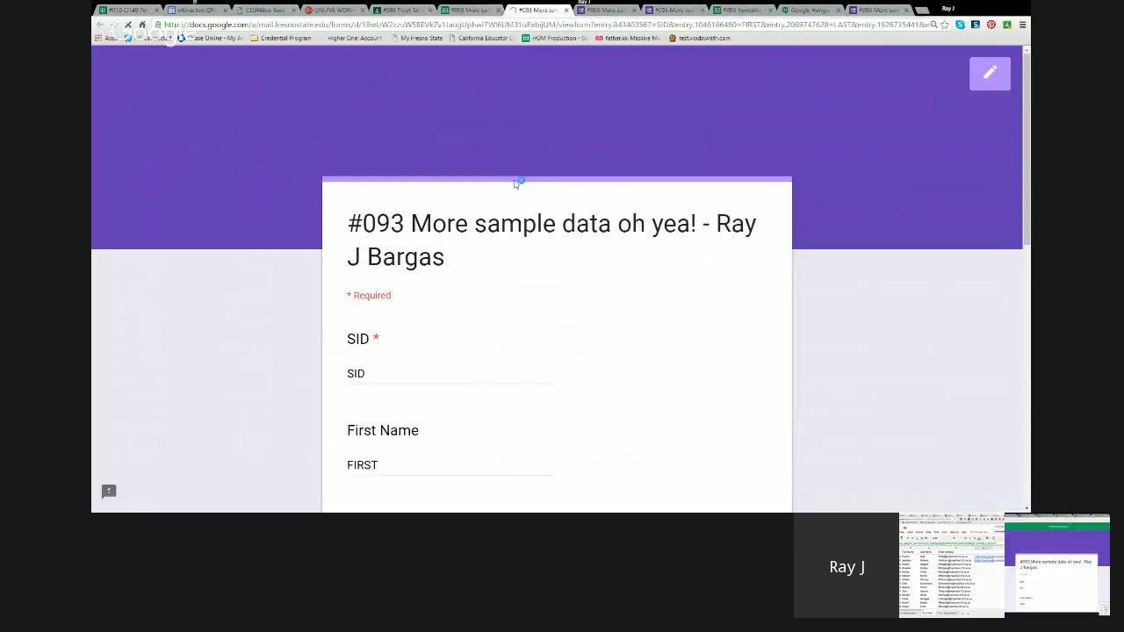
scroll(466, 313, down, 2)
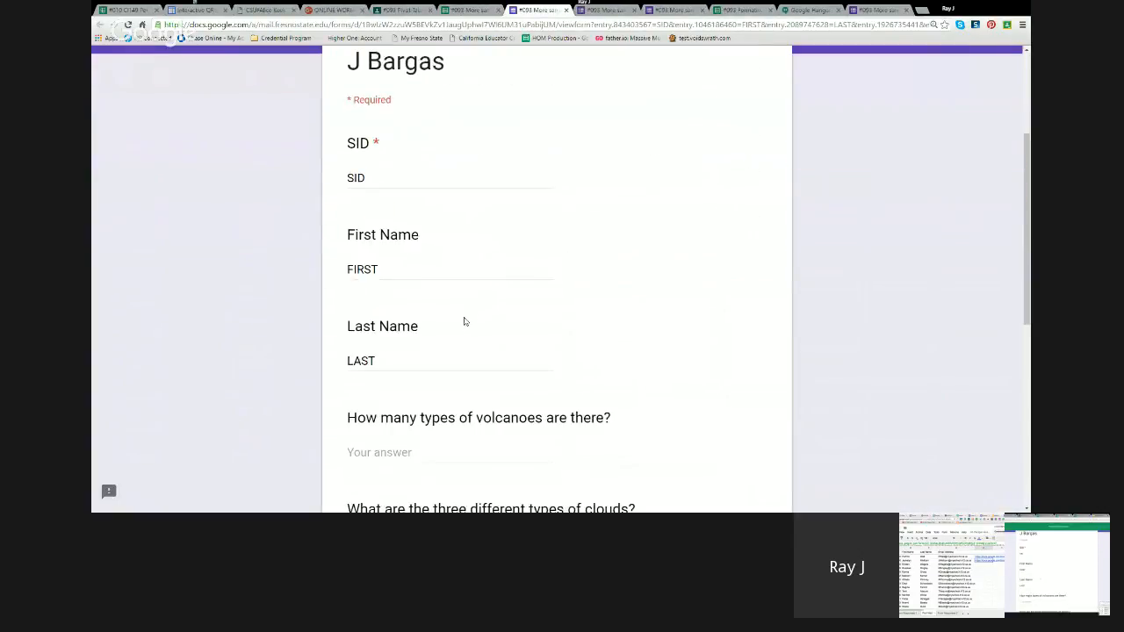
scroll(464, 316, up, 3)
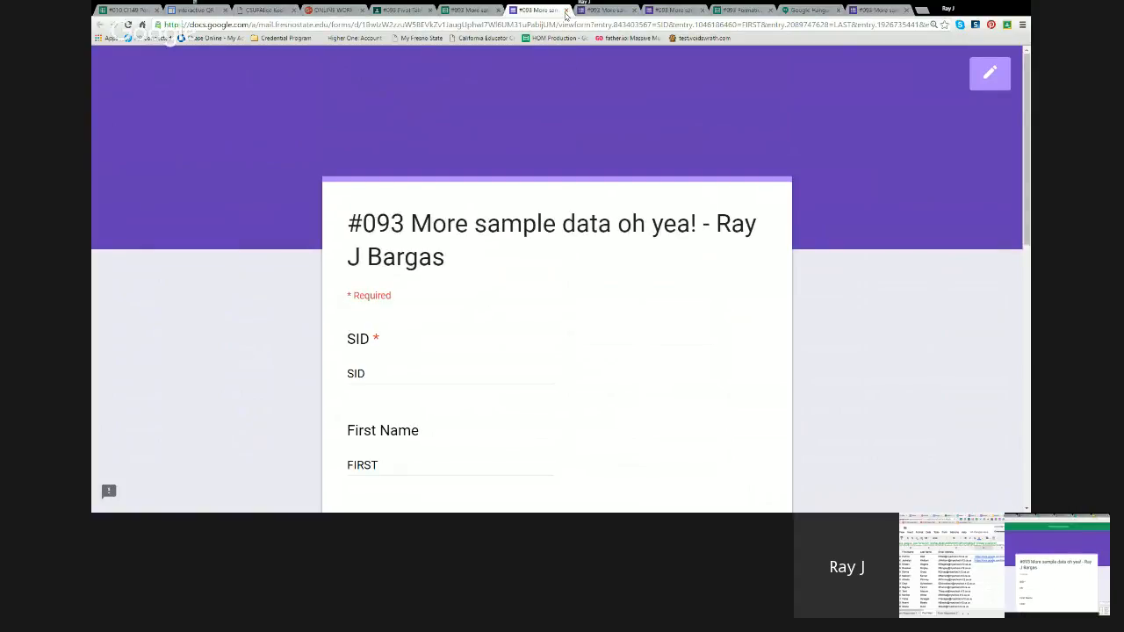
key(ctrl+w)
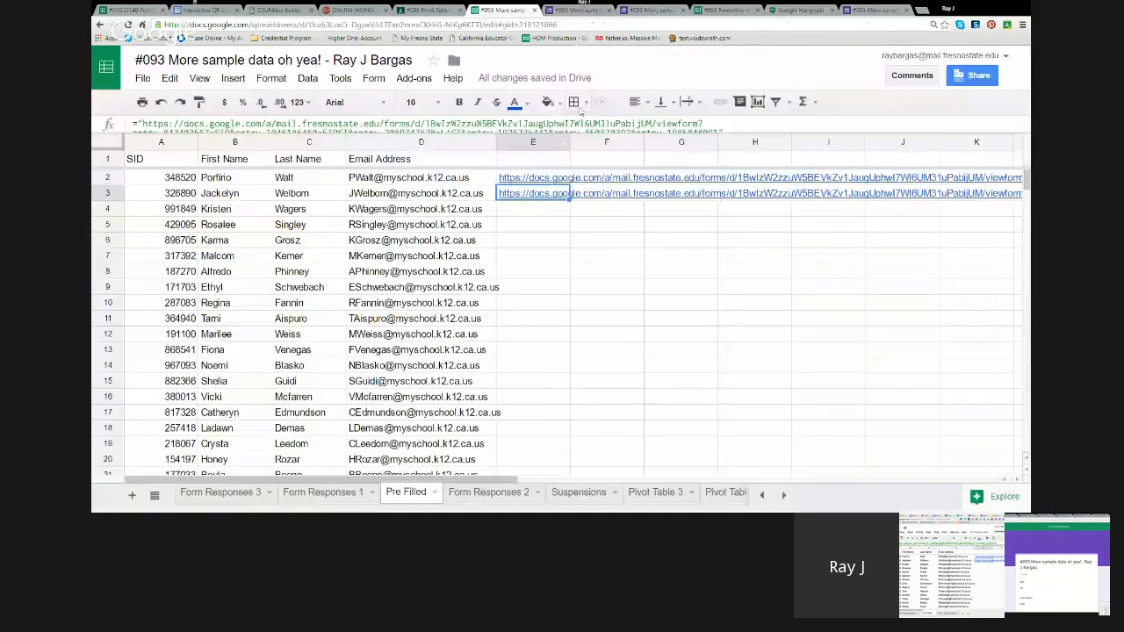
Step: Clear the E3 formula and fill the E2 link formula down through E13
click(544, 201)
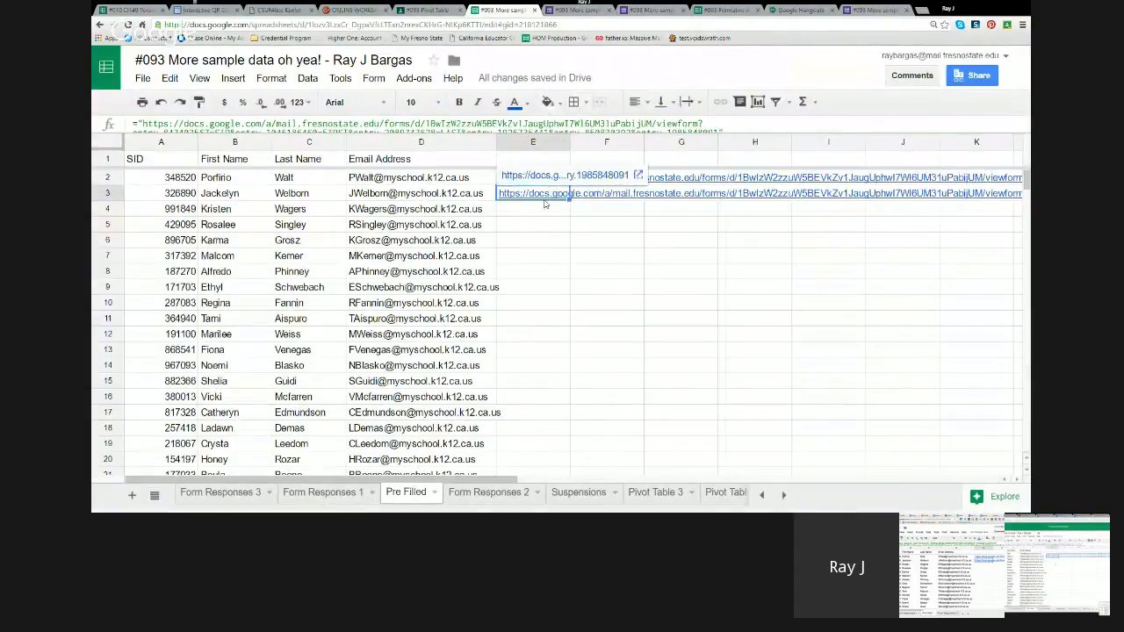
key(Delete)
key(Up)
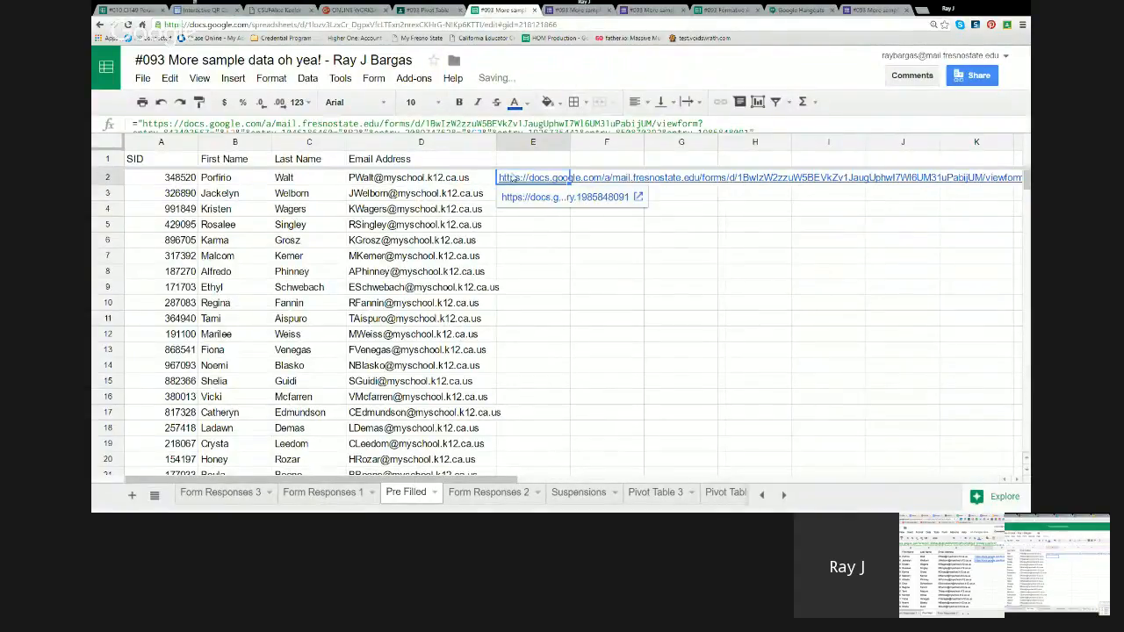
drag(569, 182, 559, 347)
Step: Open the form link generated in E3, check the student fields pre-filled from row 3, and close the form
click(538, 206)
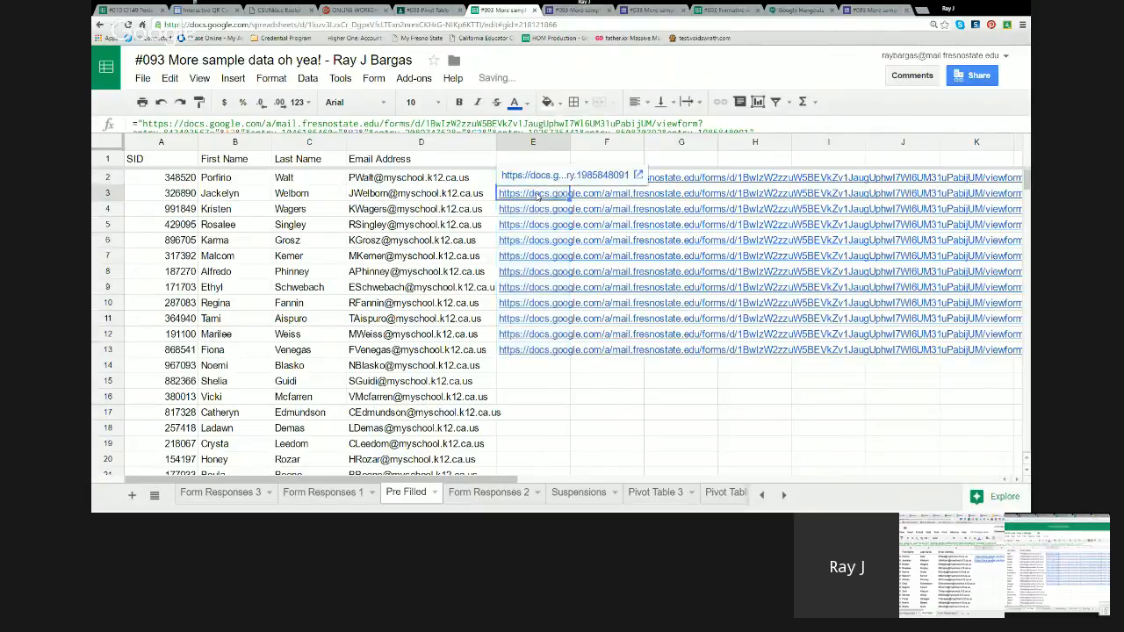
click(537, 178)
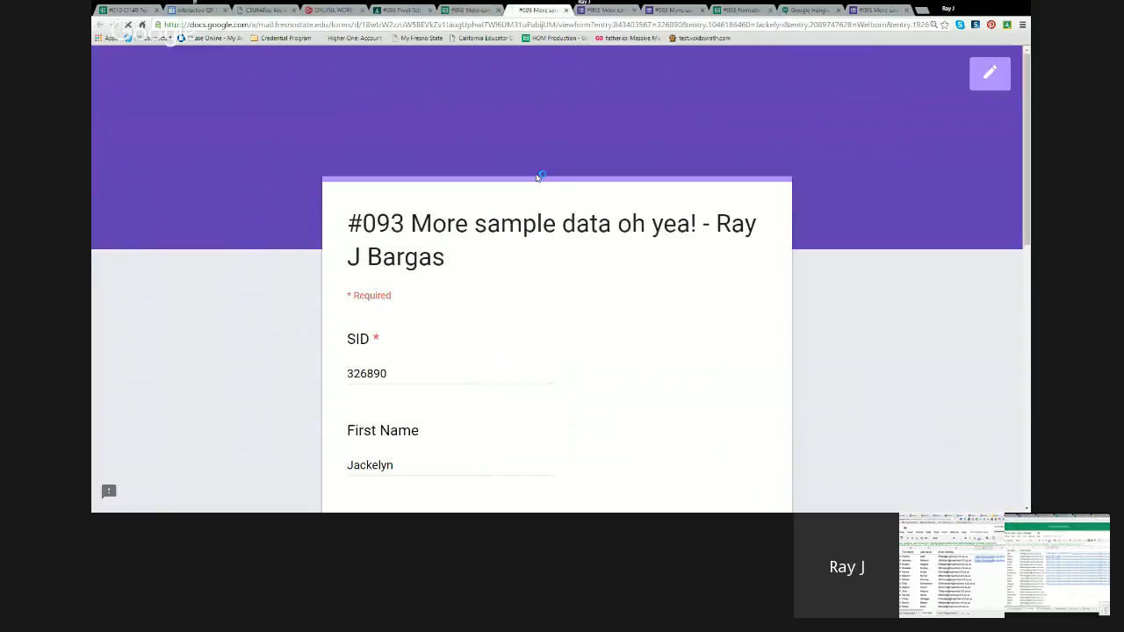
scroll(540, 275, down, 3)
scroll(541, 274, up, 3)
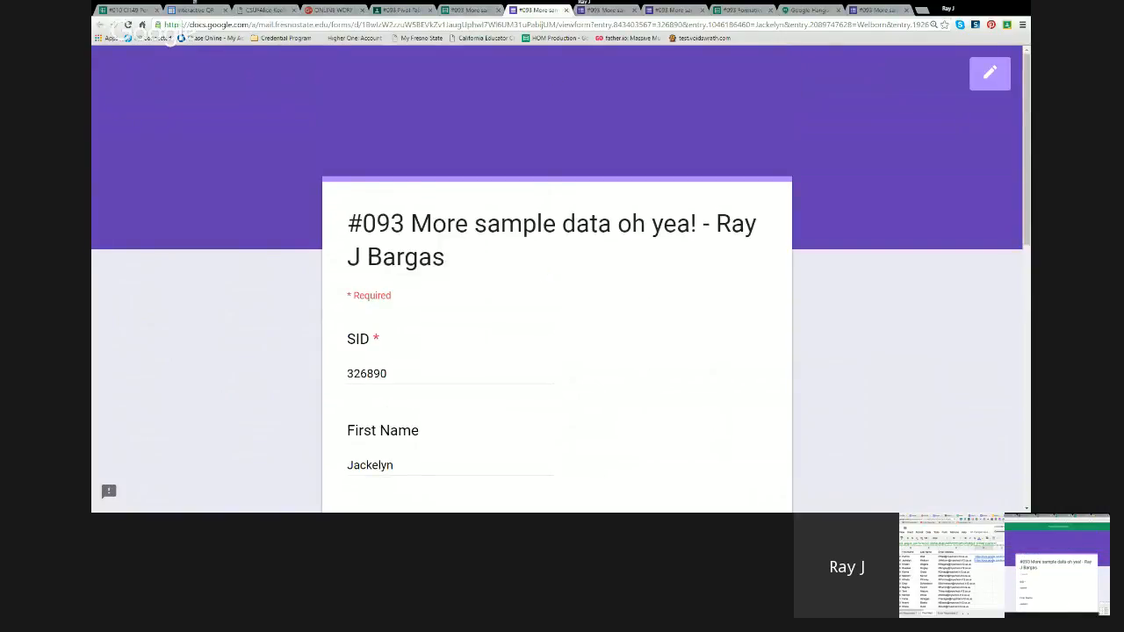
click(566, 10)
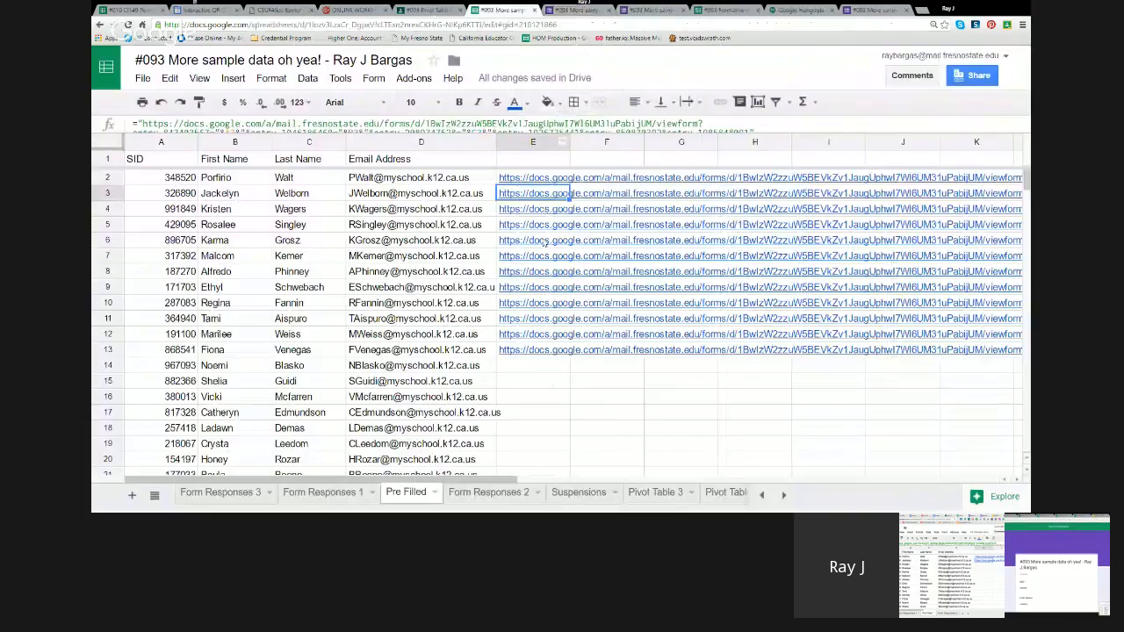
Step: Open the form link generated in E4, check the student fields pre-filled from row 4, and return to the spreadsheet
click(530, 192)
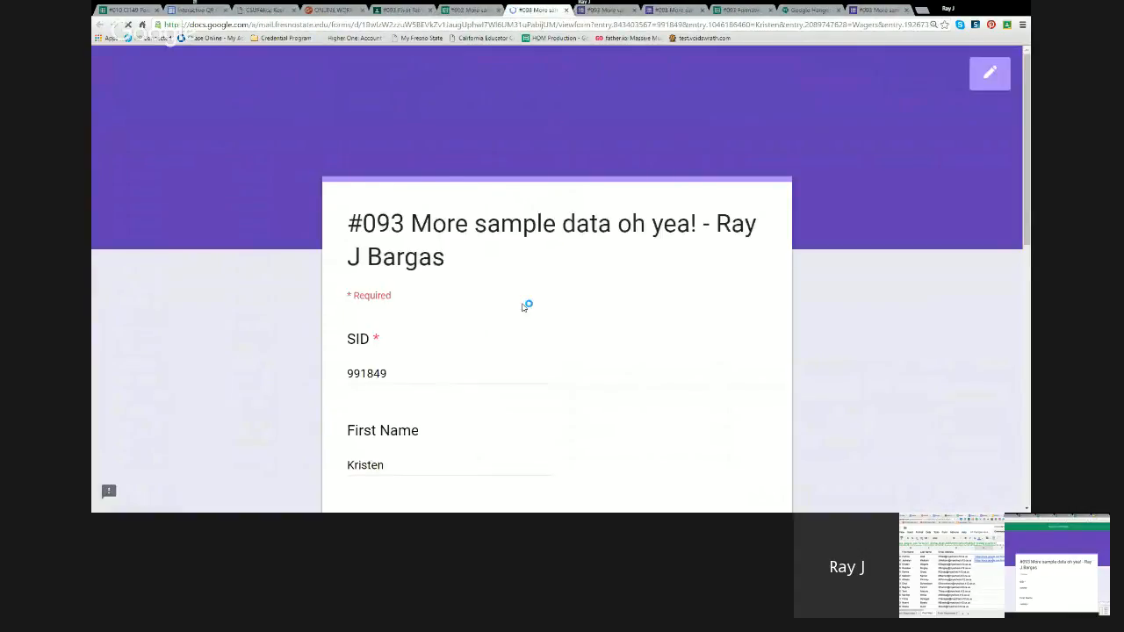
scroll(526, 304, down, 2)
scroll(524, 309, up, 2)
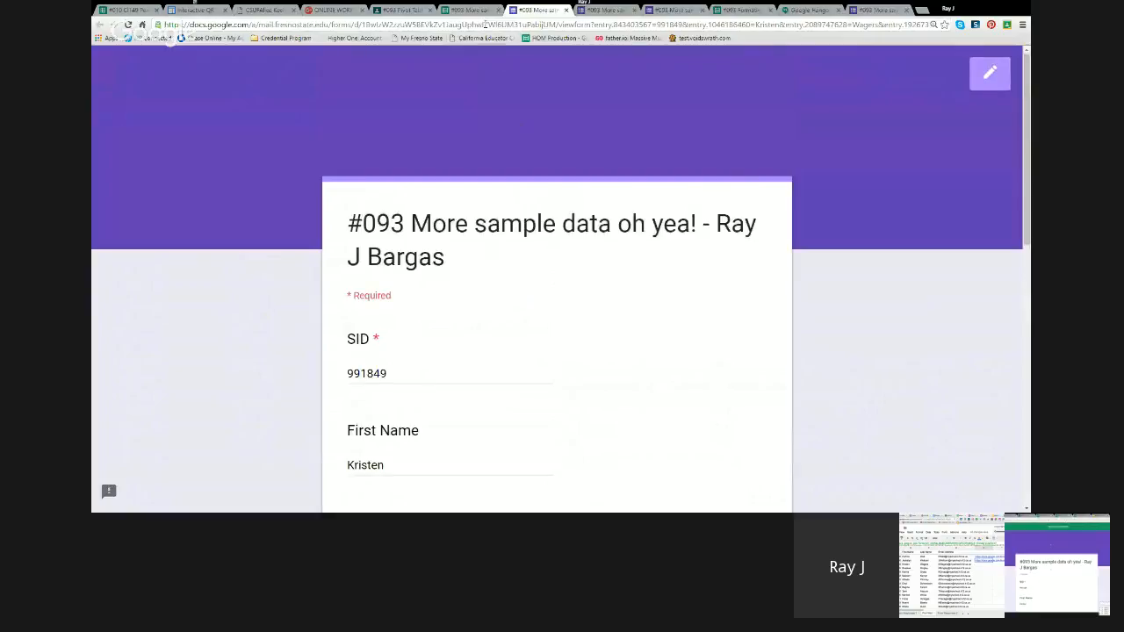
click(484, 11)
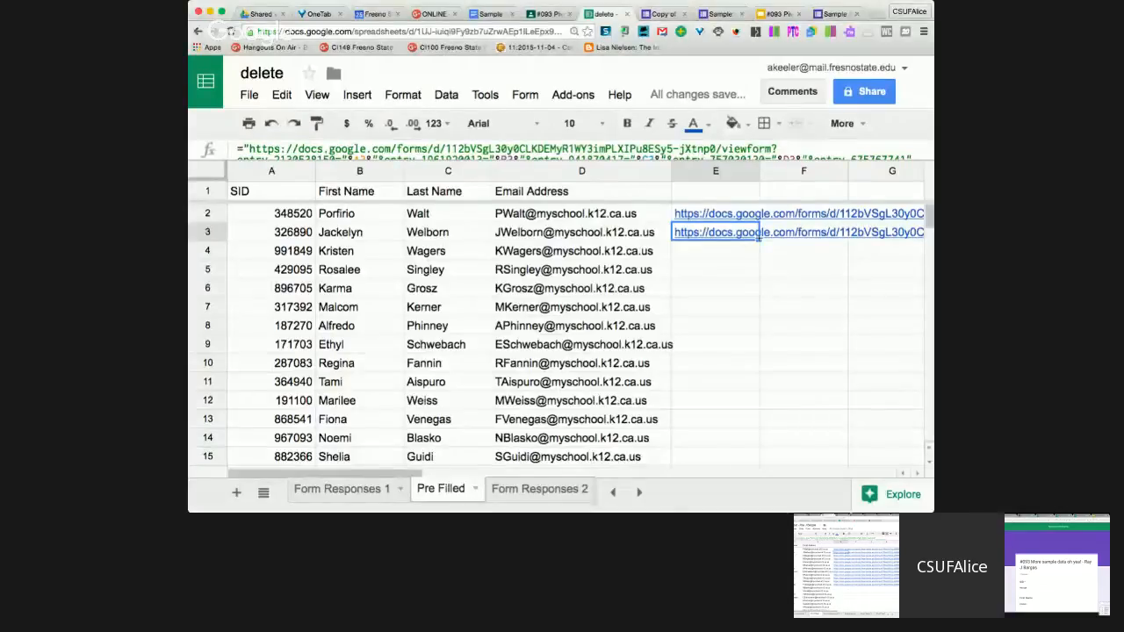
Step: Fill the E3 link formula down through E11 in the "delete" spreadsheet and check the pre-filled form opened from E11
drag(759, 235, 754, 384)
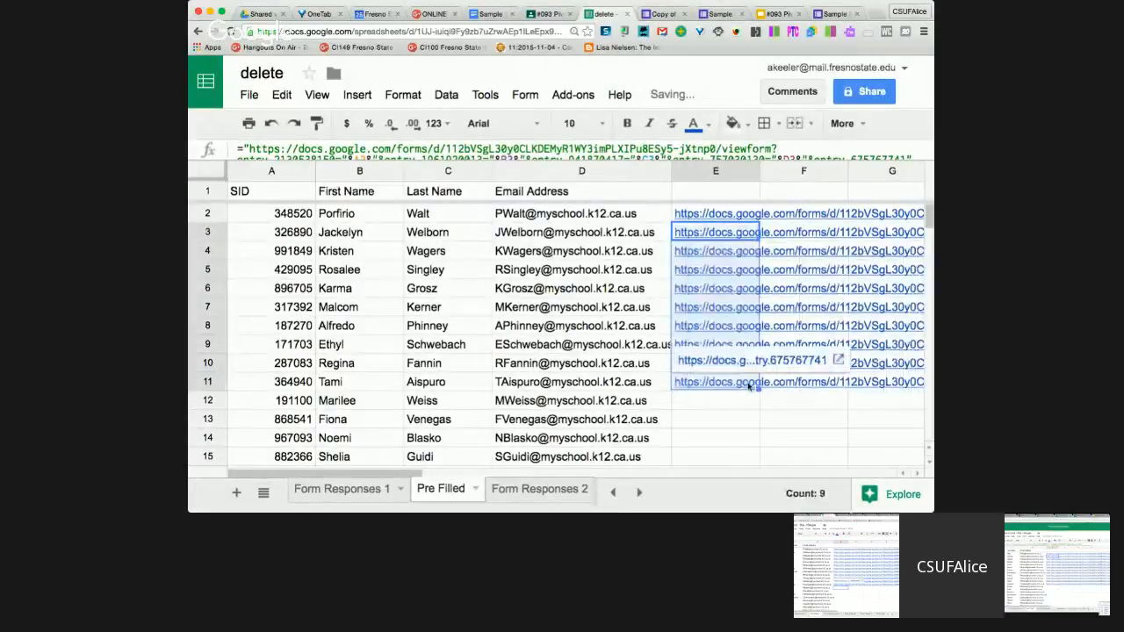
click(737, 360)
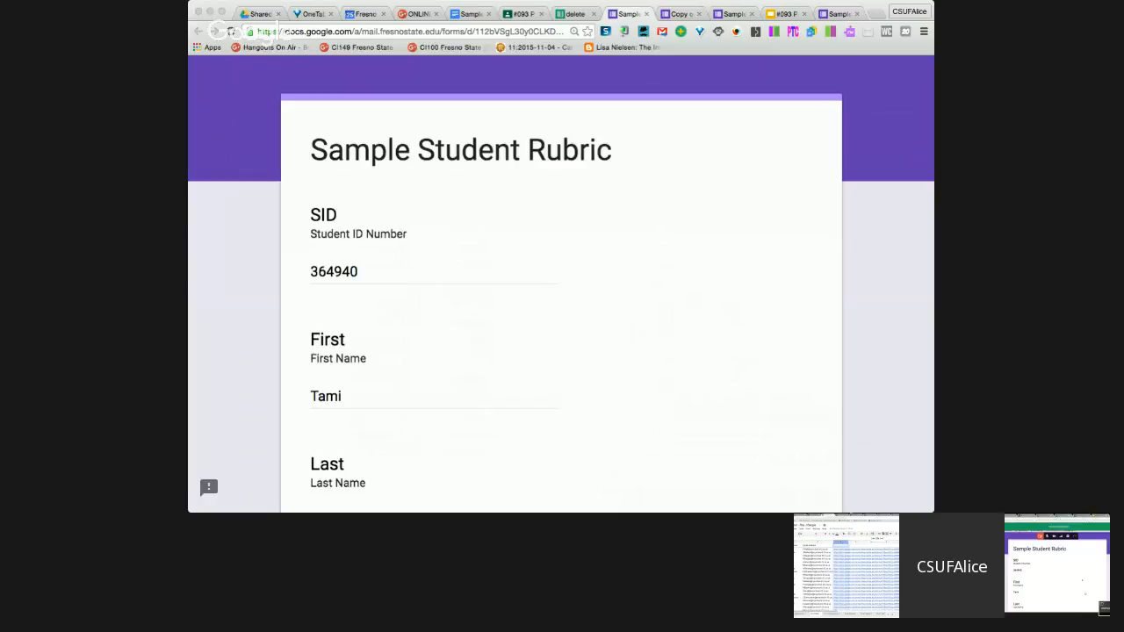
key(ctrl+w)
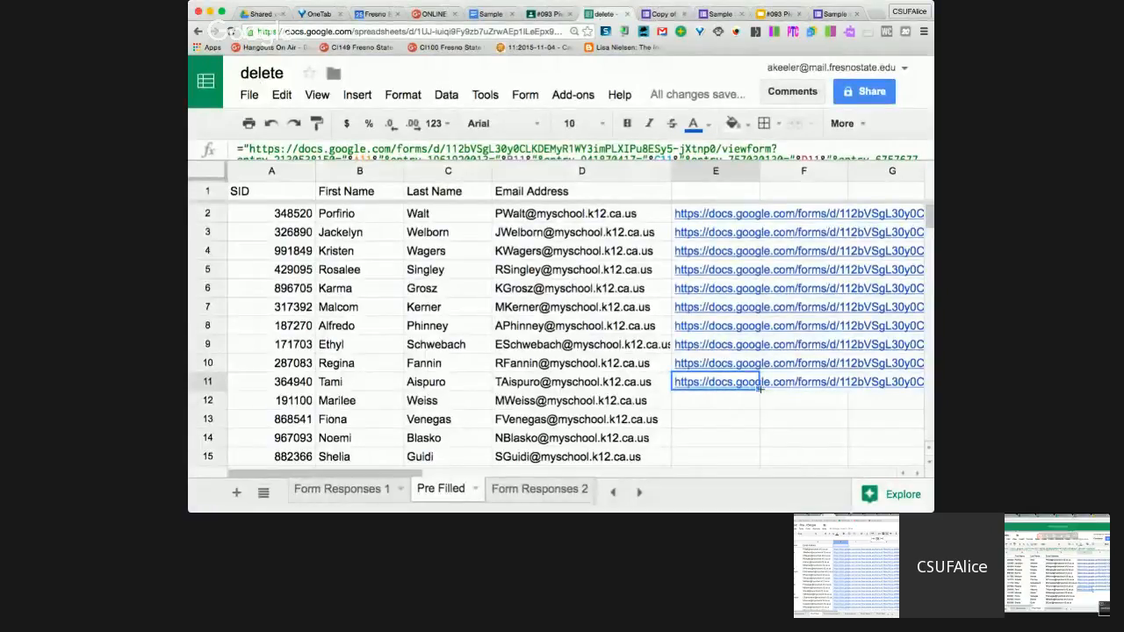
Step: Enter the formula =hyperlink(E2,"Click Here") in F2
key(ctrl+plus)
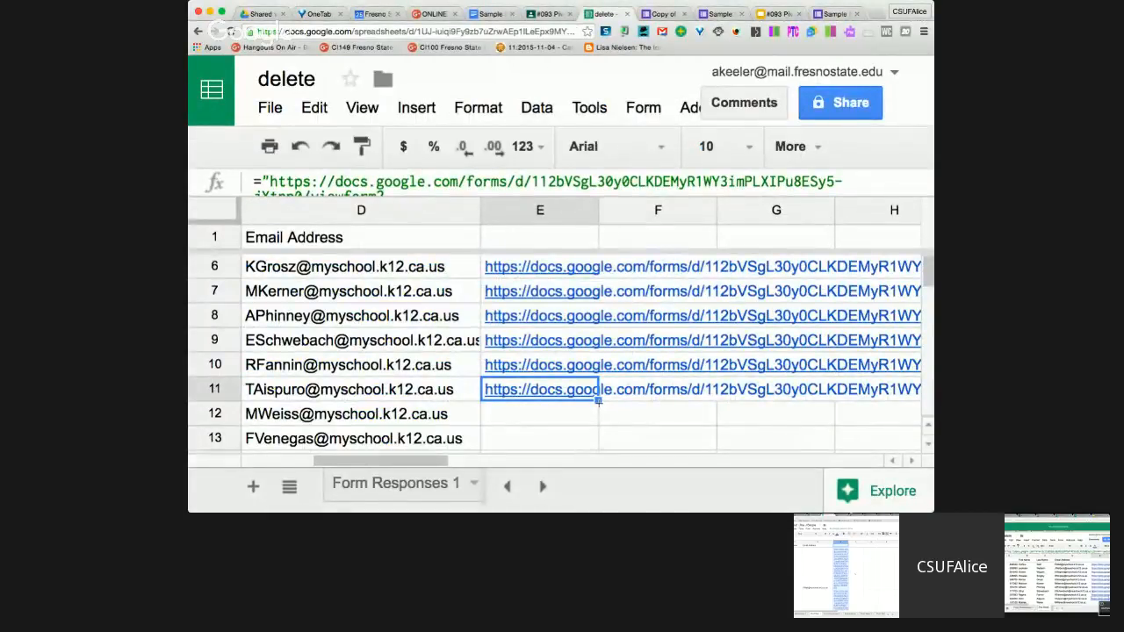
key(super+0)
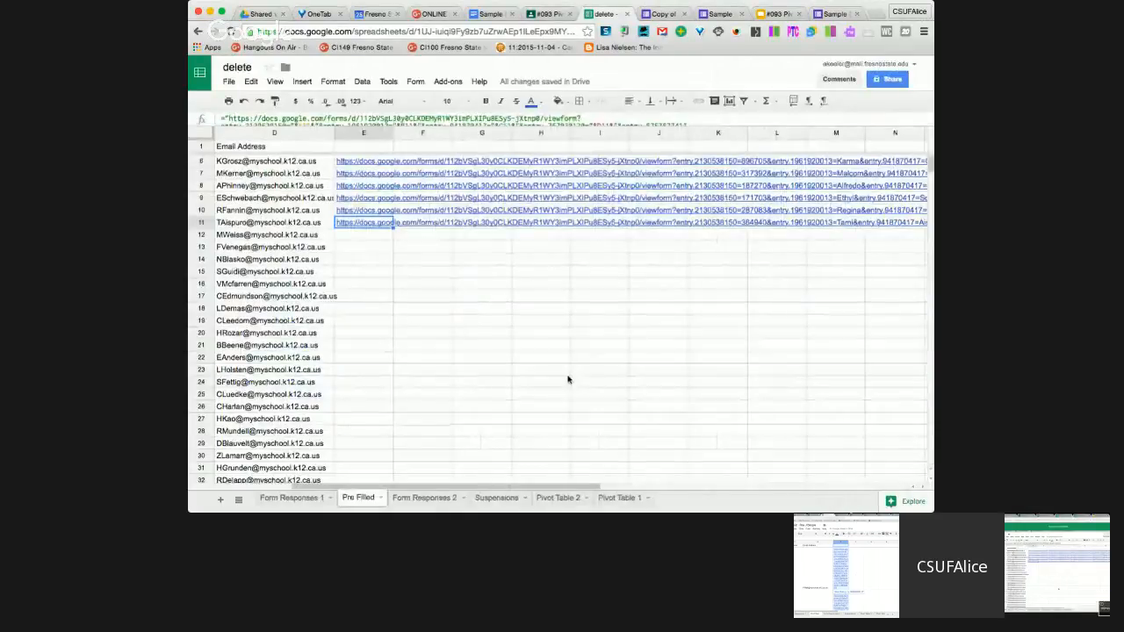
scroll(567, 379, left, 3)
scroll(567, 380, up, 2)
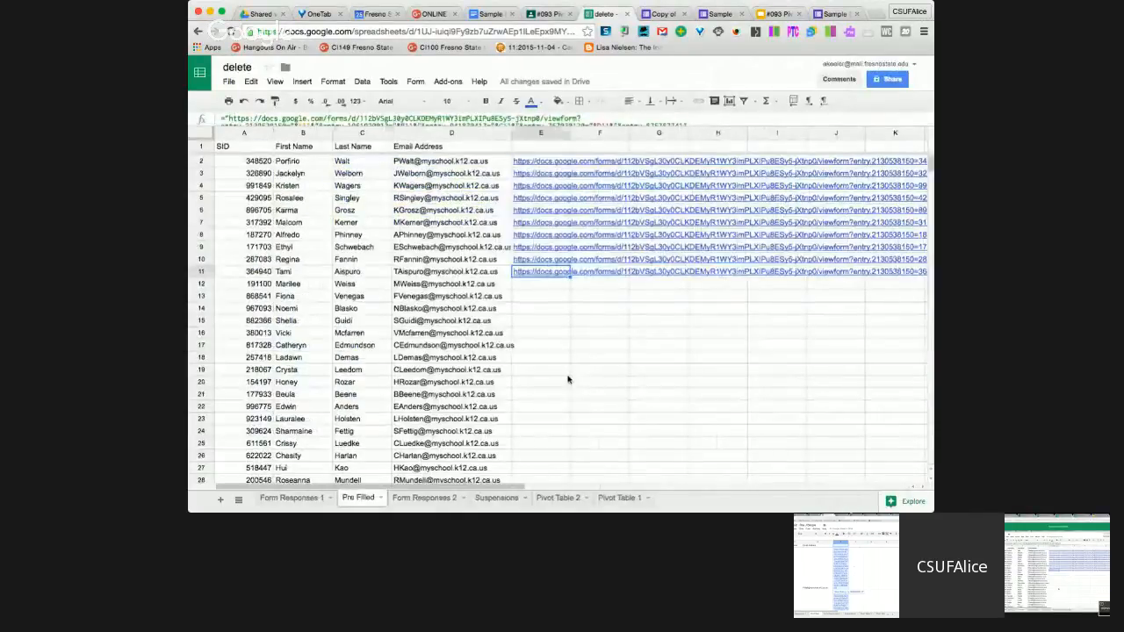
click(581, 162)
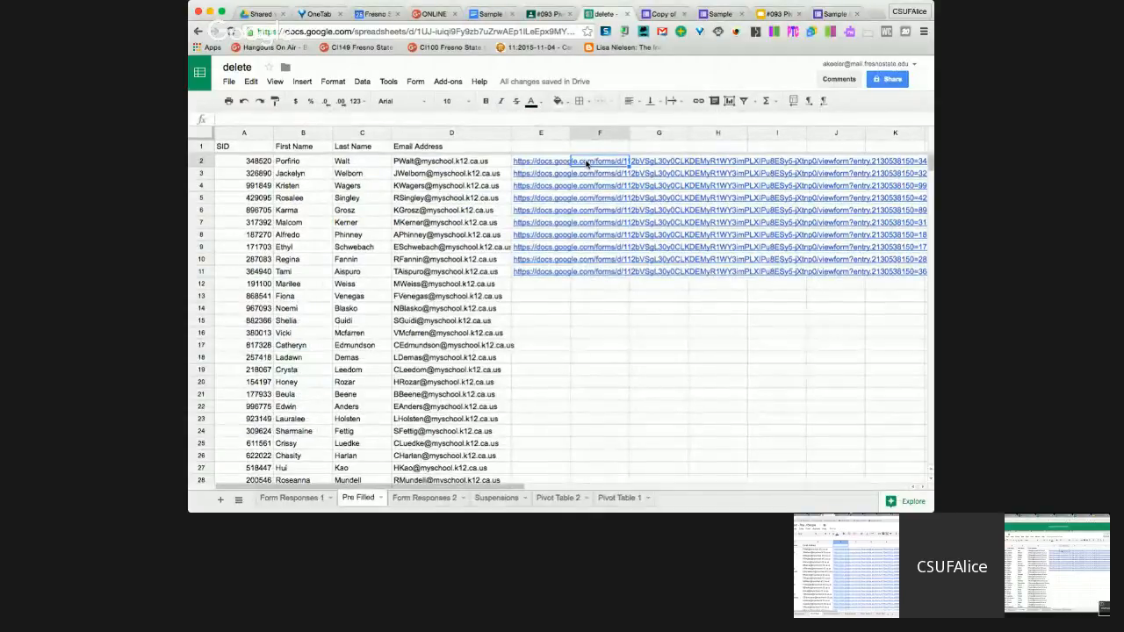
text(=hyperlink()
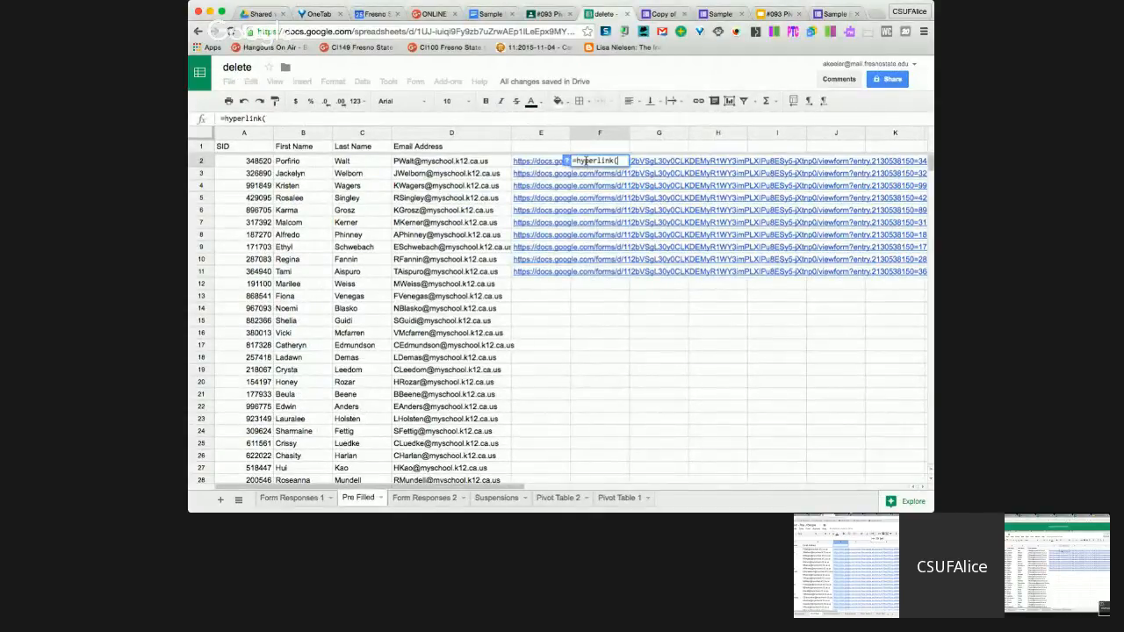
key(super+equal)
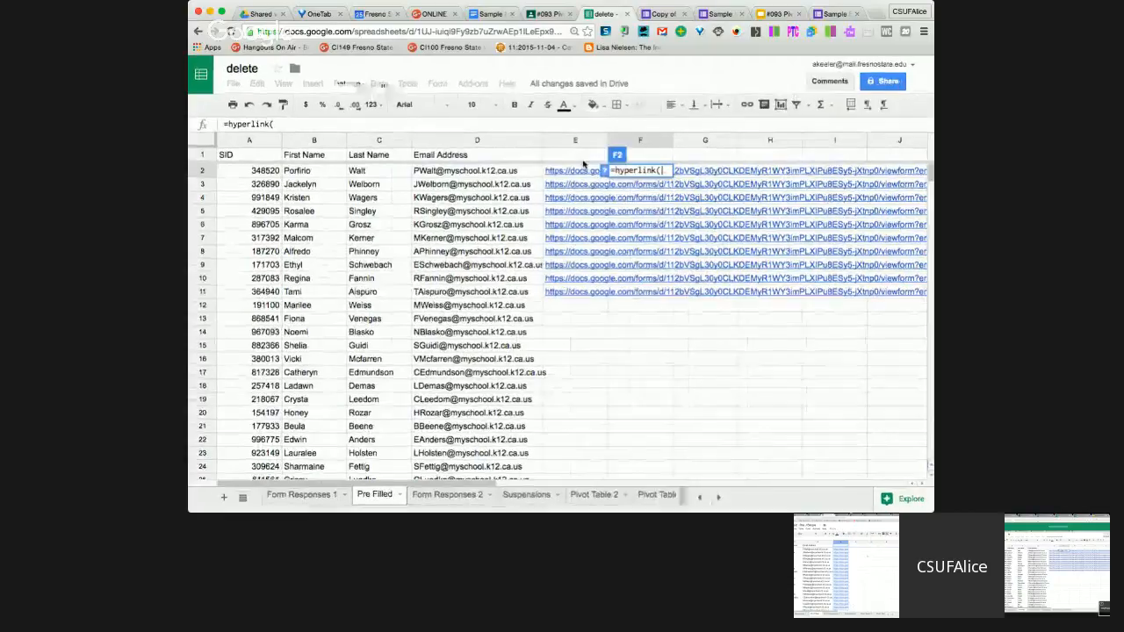
key(super+equal)
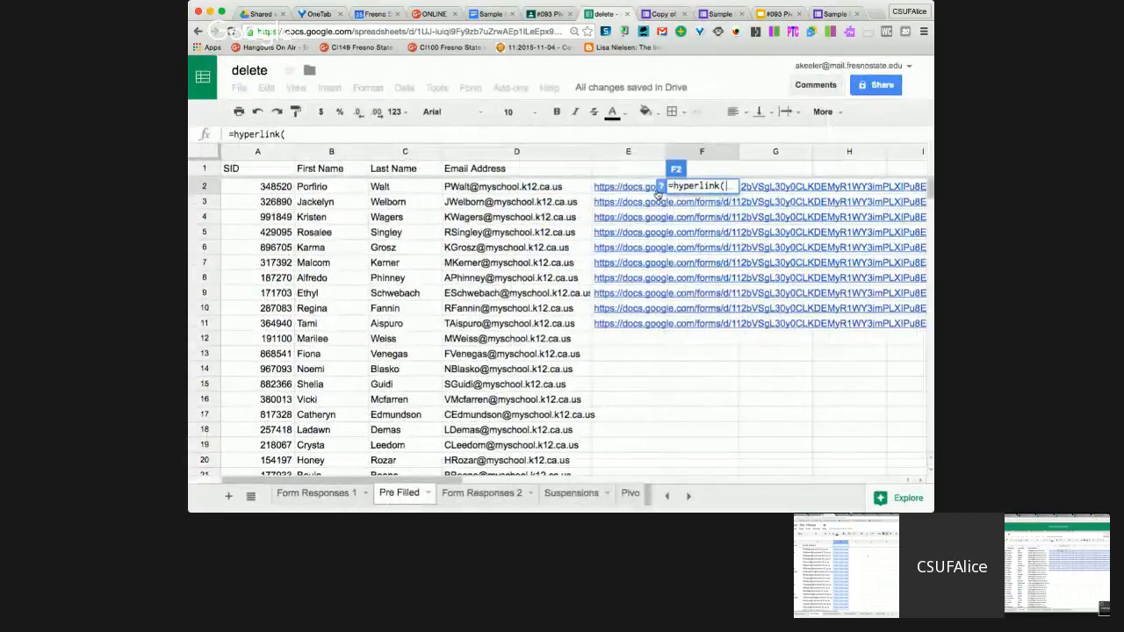
click(645, 187)
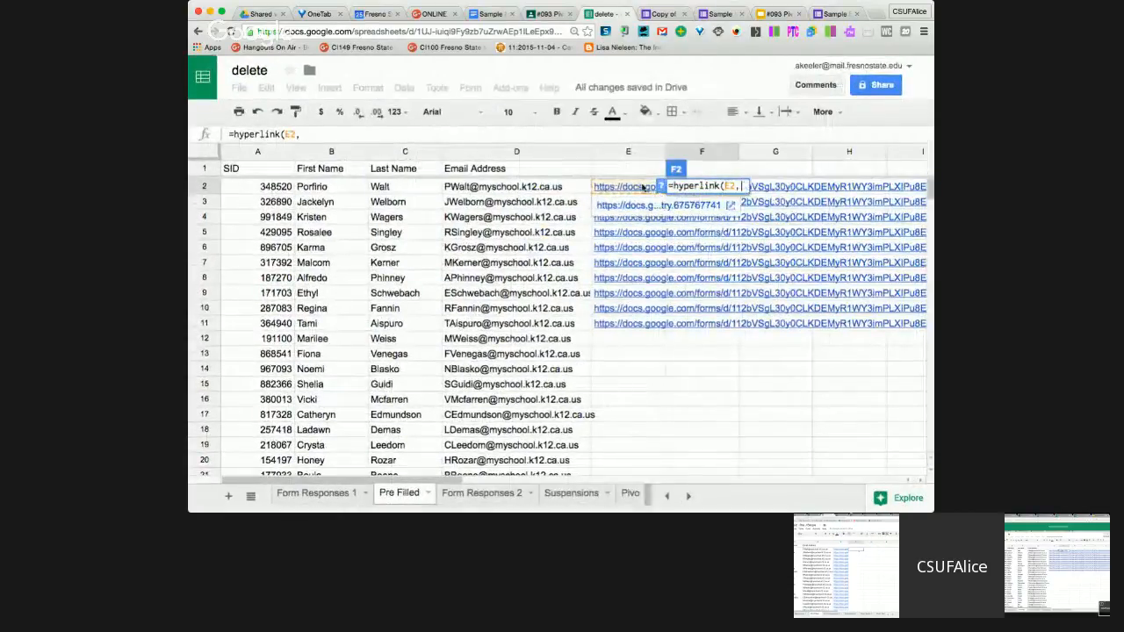
text(,"Click Here"))
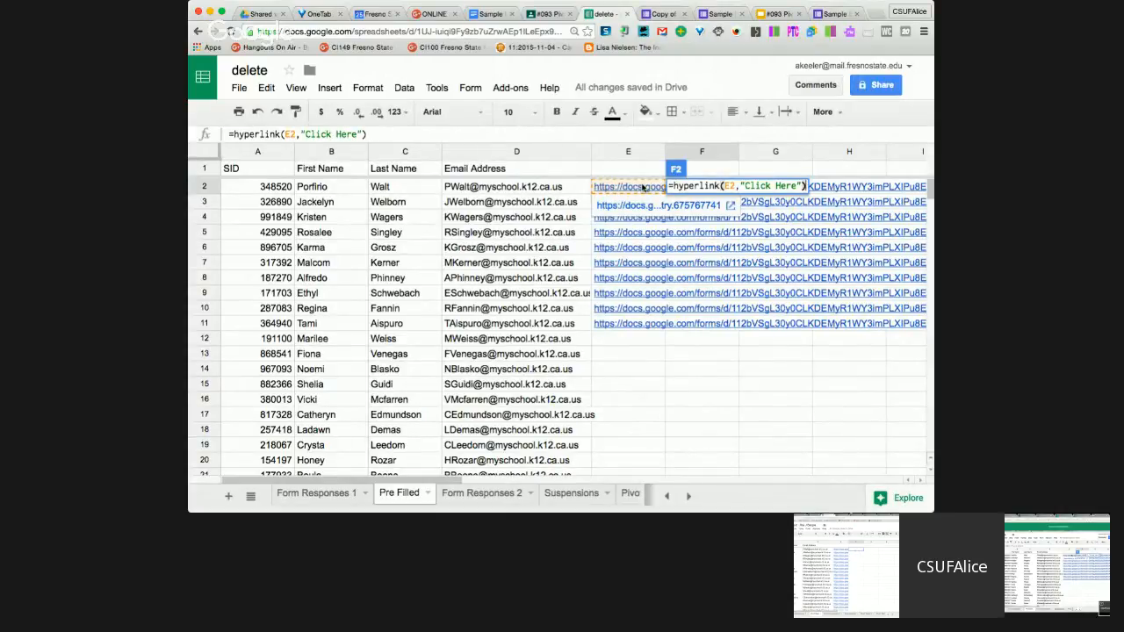
key(Return)
Step: Fill the "Click Here" hyperlink formula from F2 down through F11
click(700, 188)
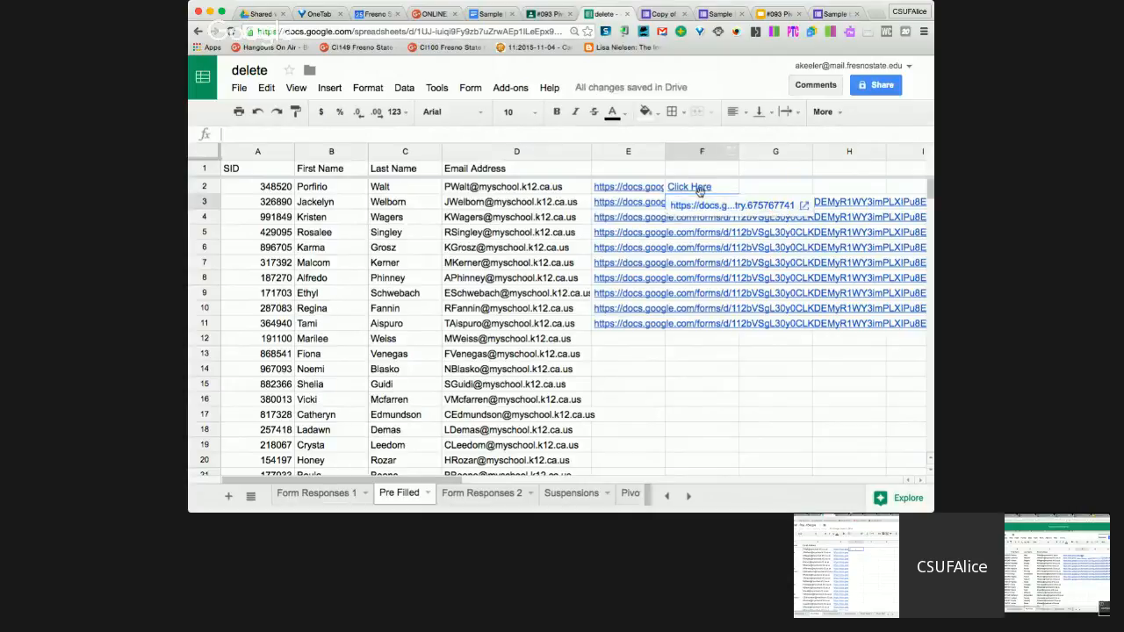
click(713, 189)
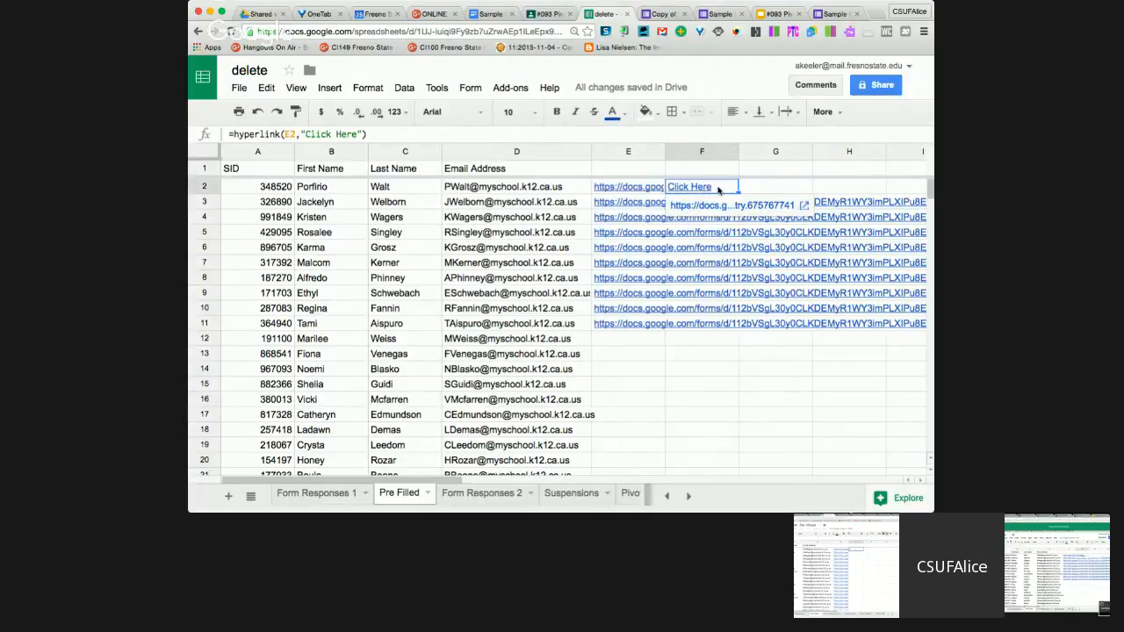
double_click(738, 193)
click(728, 383)
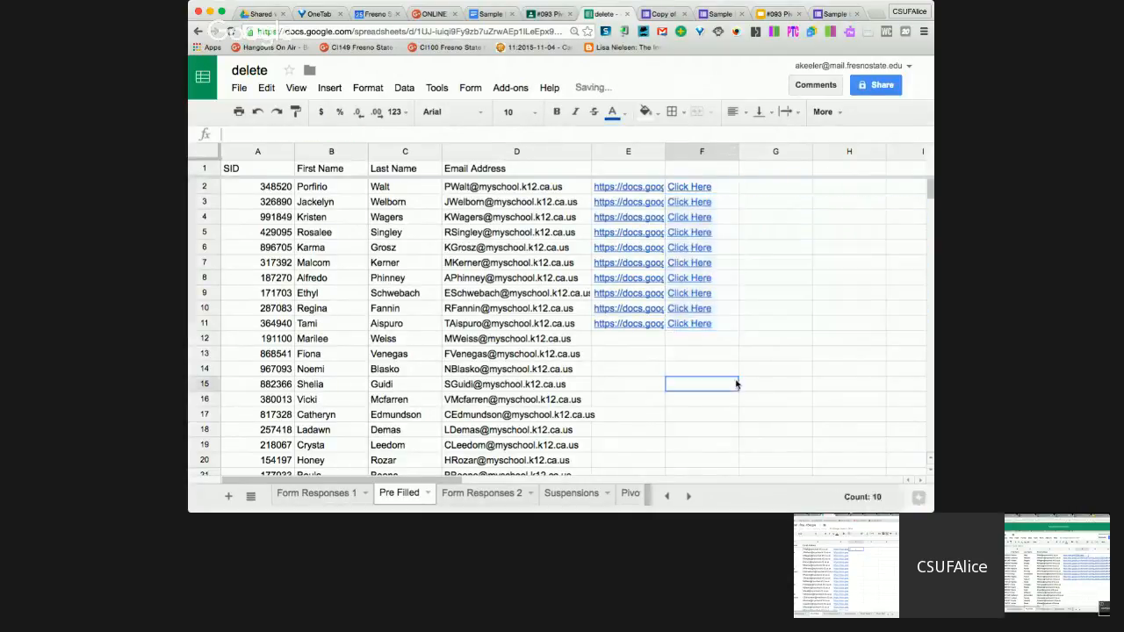
Step: Extend the form link formula from E11 into E12
click(658, 326)
drag(663, 337, 664, 344)
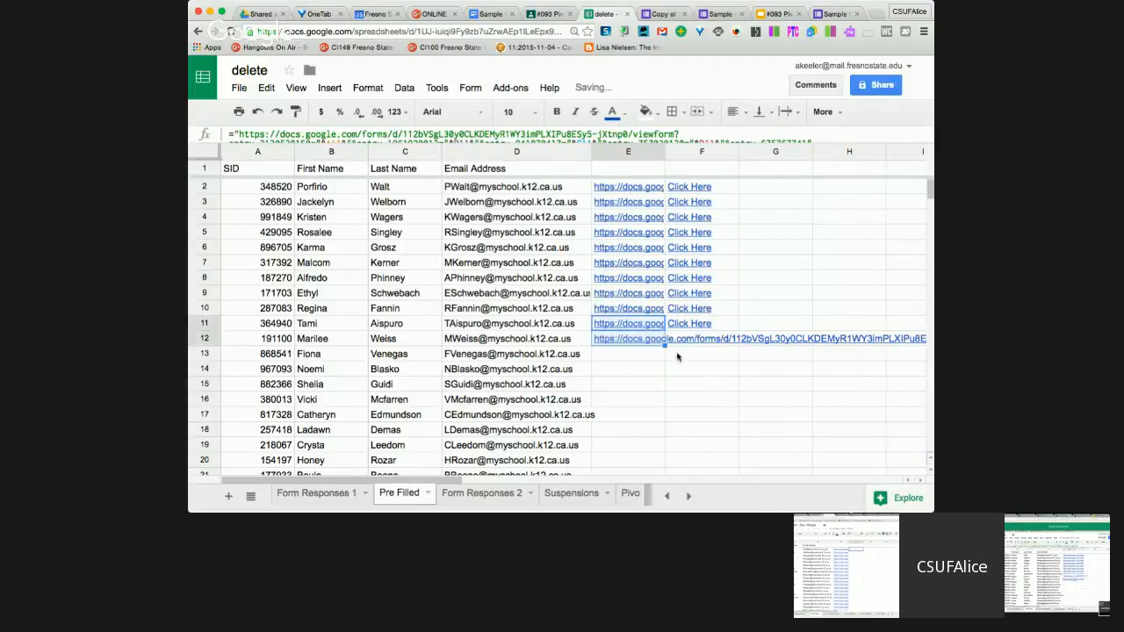
click(668, 357)
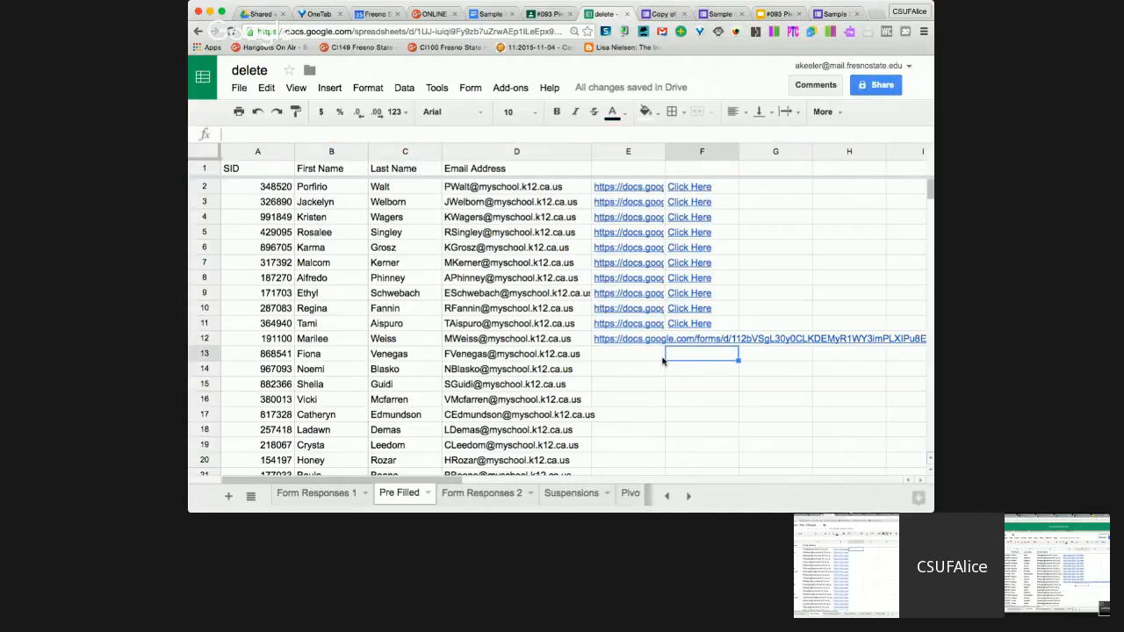
Step: Wrap the form link formula in E12 in hyperlink() with the label "Click Here" and fill it down through E19
click(644, 339)
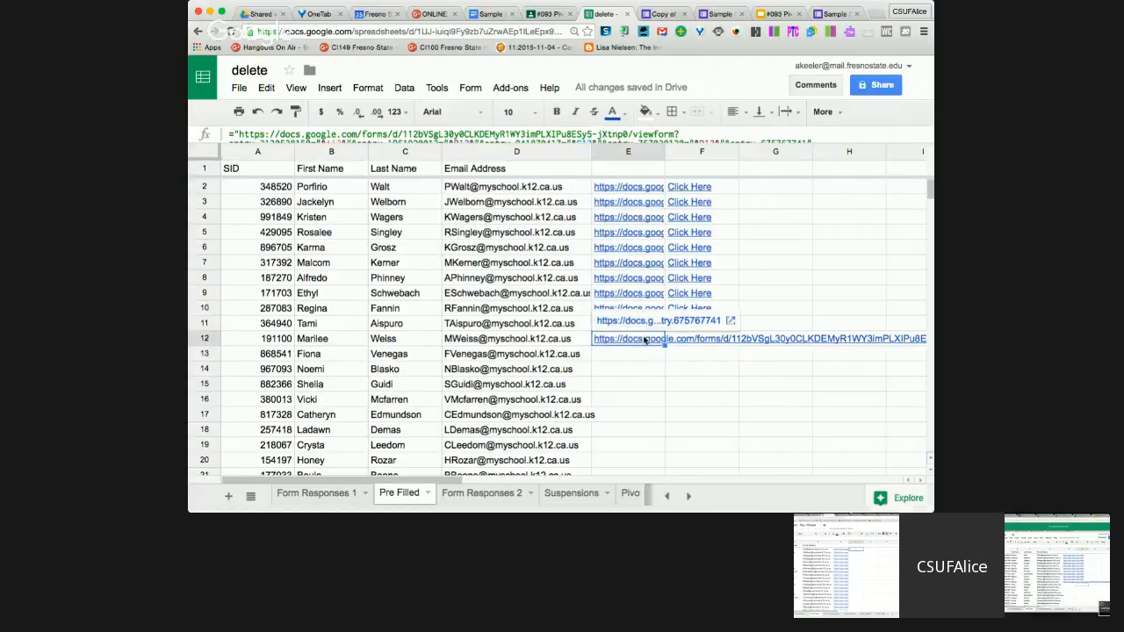
double_click(643, 338)
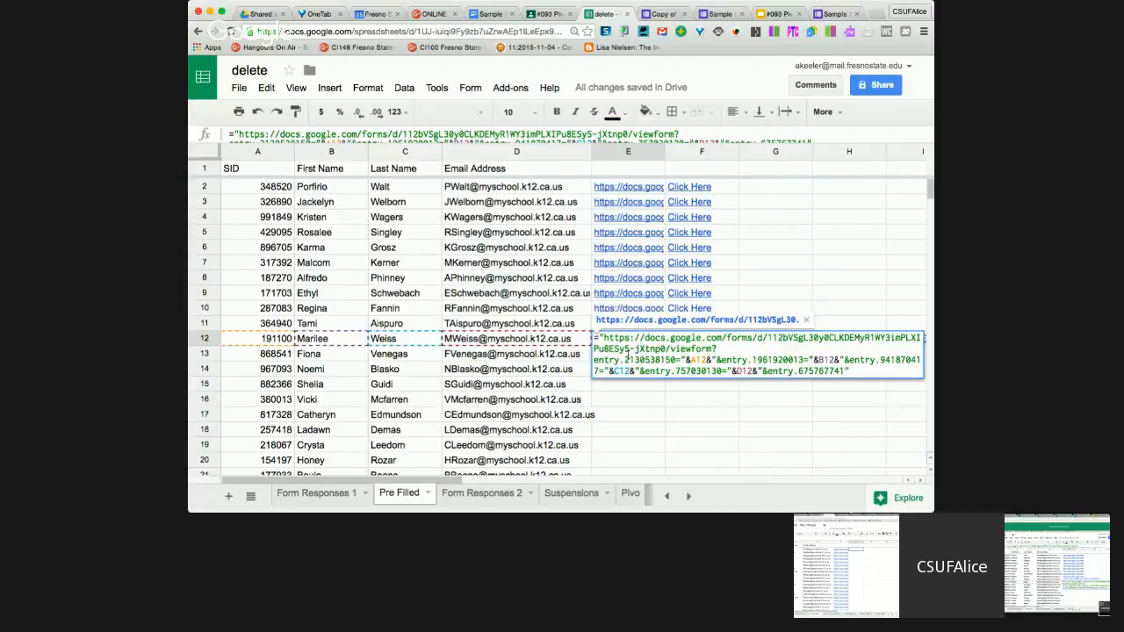
text(hyperl)
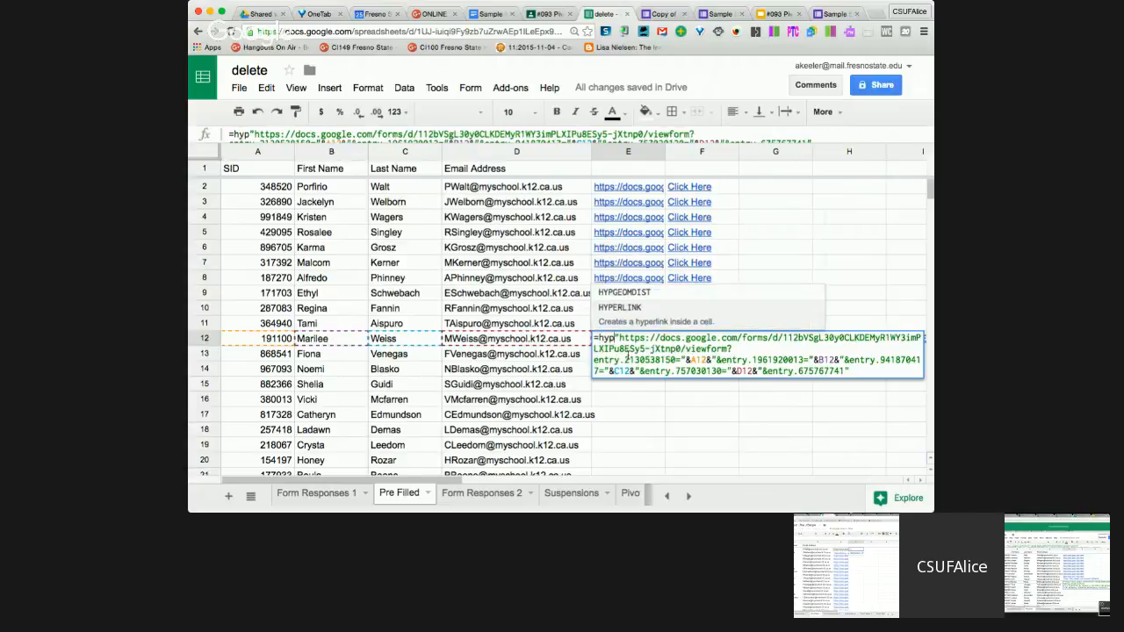
text(ink()
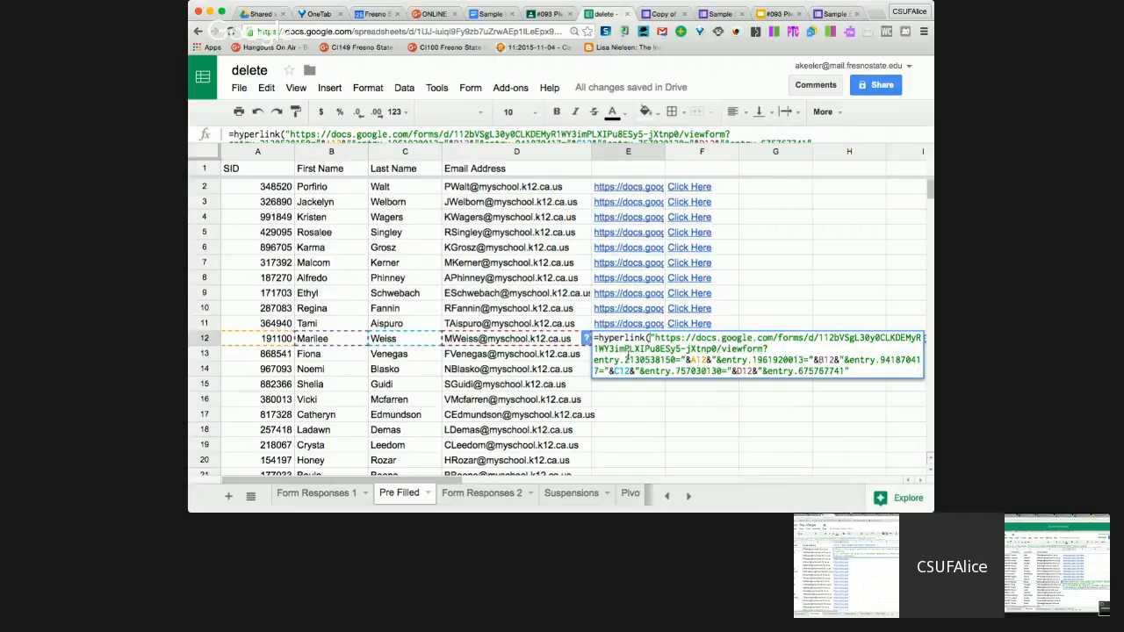
click(858, 370)
text(,"Click Here")
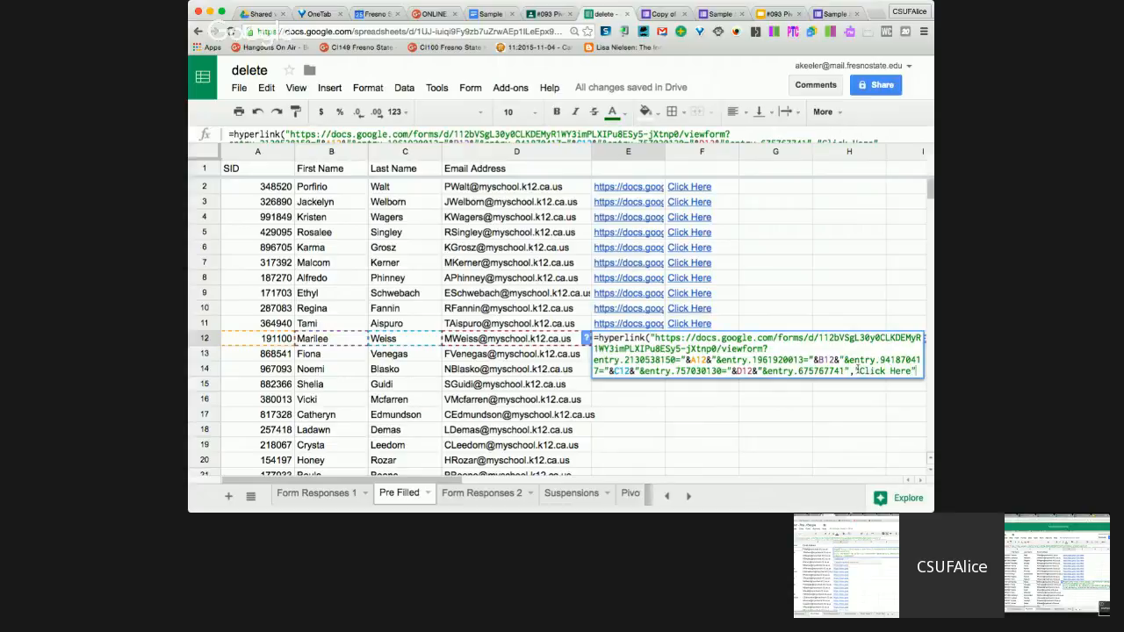
text())
key(Return)
key(Up)
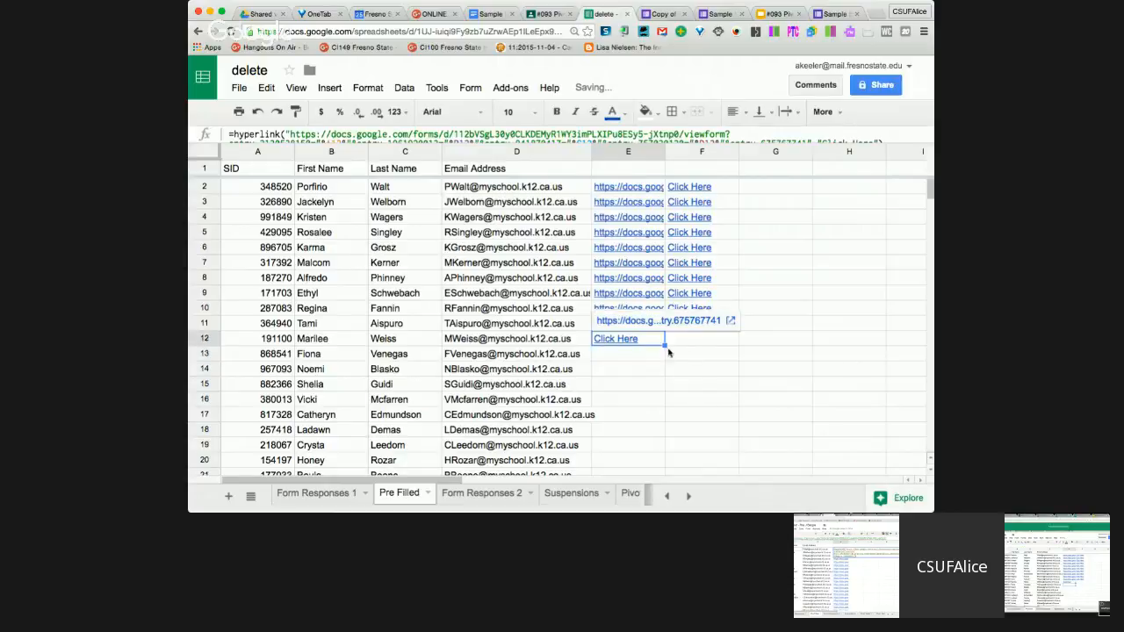
drag(667, 349, 663, 449)
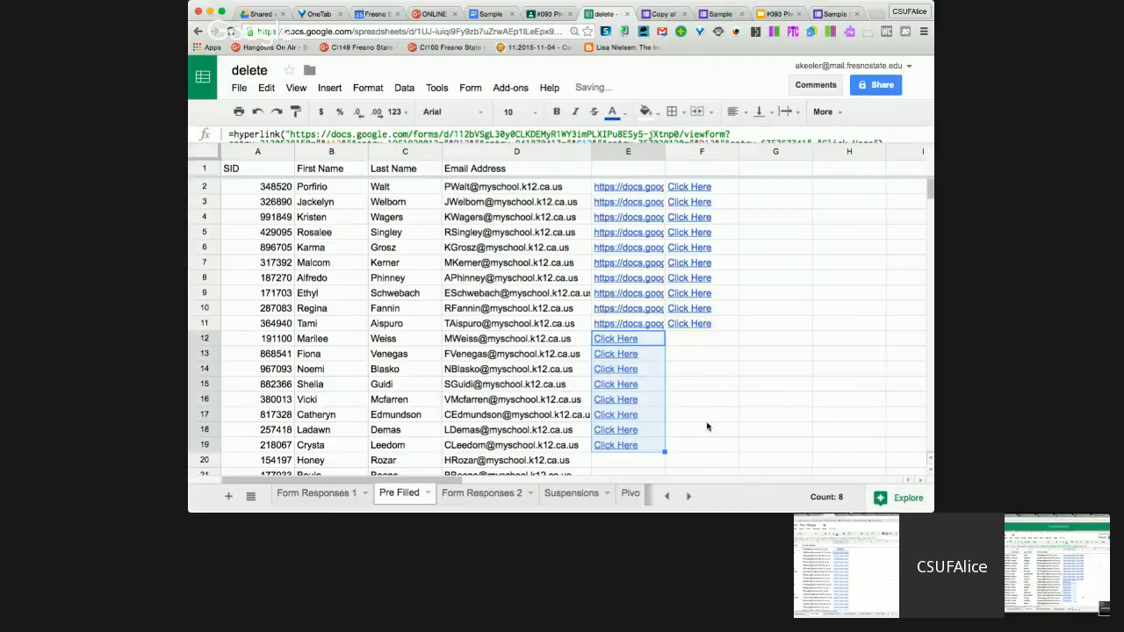
click(706, 426)
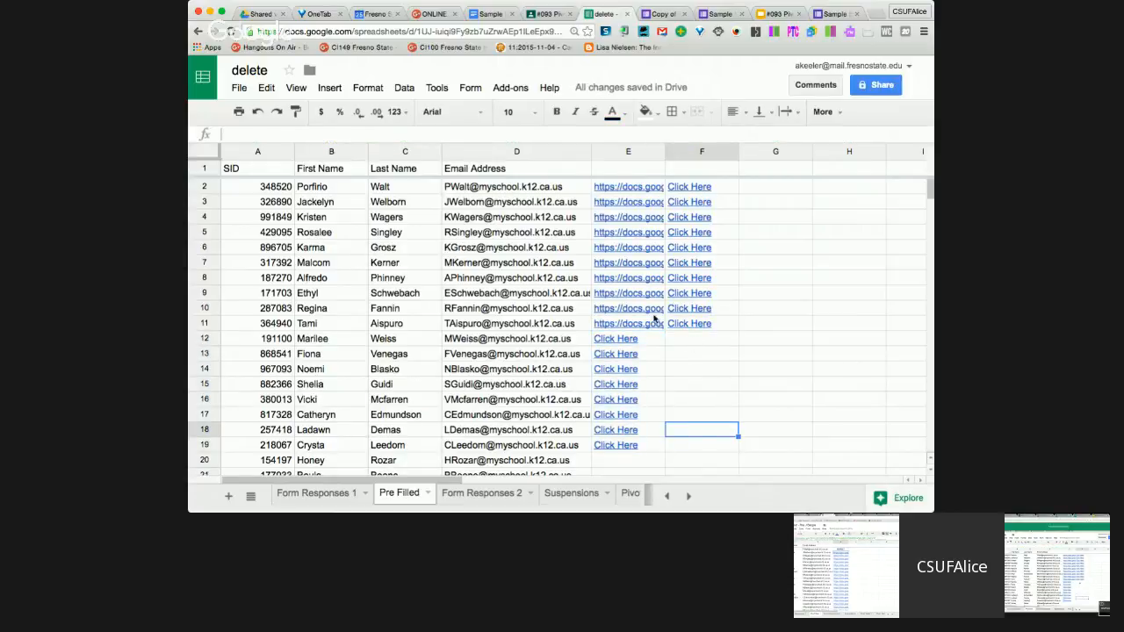
Step: Copy the plain form link formula from E10 into E20 and fill it down through E23
click(653, 312)
key(ctrl+c)
click(621, 460)
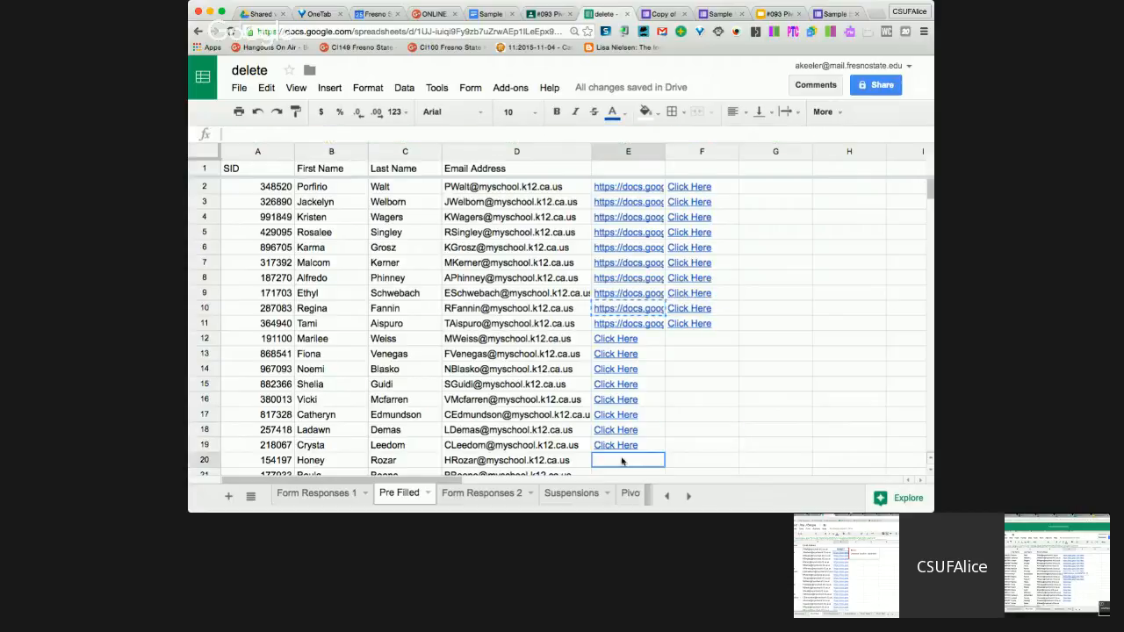
key(ctrl+v)
scroll(621, 463, down, 2)
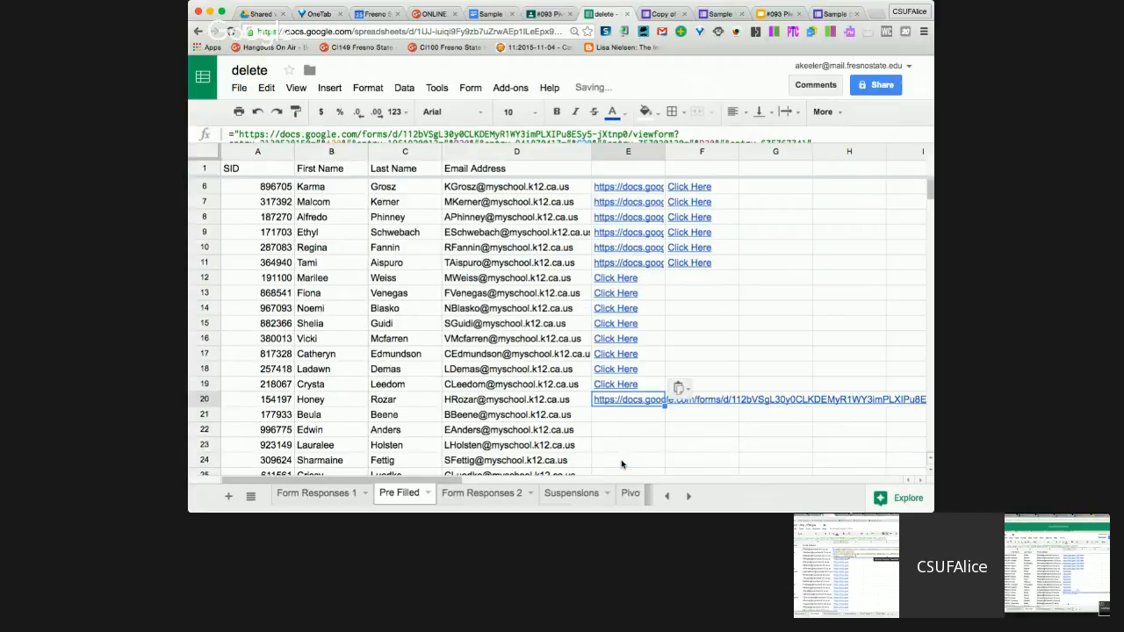
scroll(621, 464, down, 2)
drag(664, 344, 665, 389)
click(693, 388)
Step: Enter the formula =hyperlink(E20,"El Chupacabra") in F20
click(693, 339)
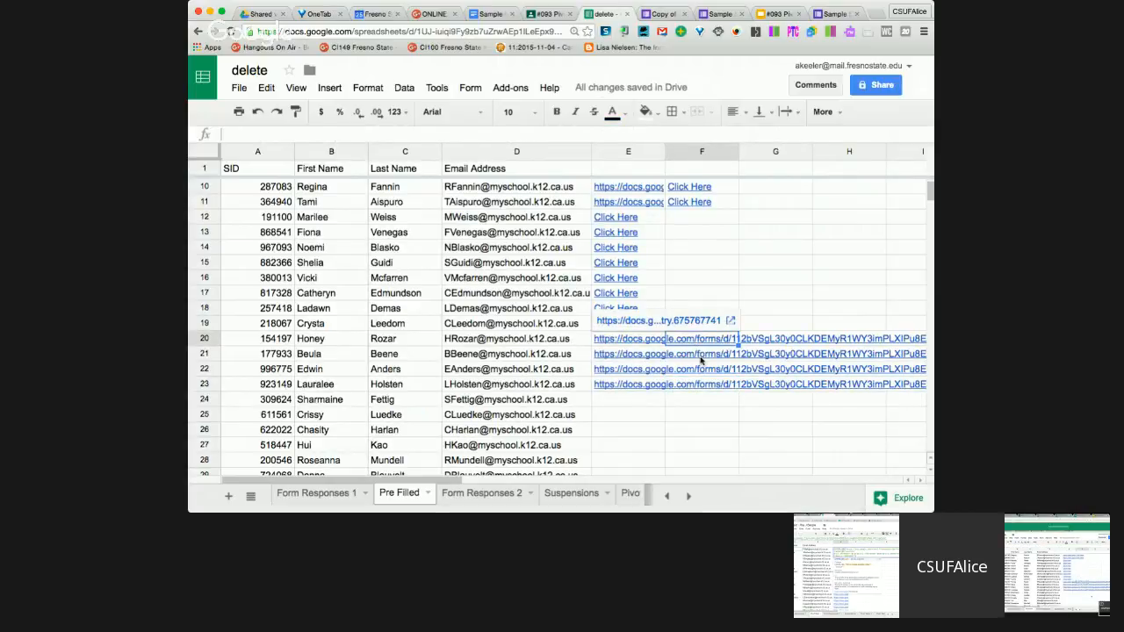
text(=hyperlink()
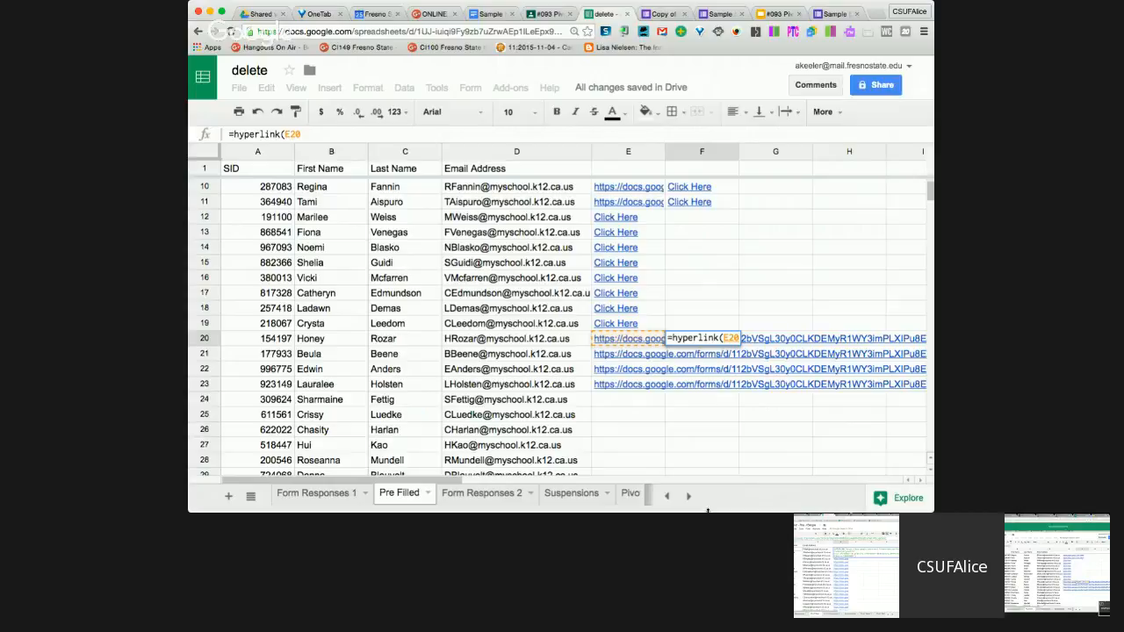
text(,"El)
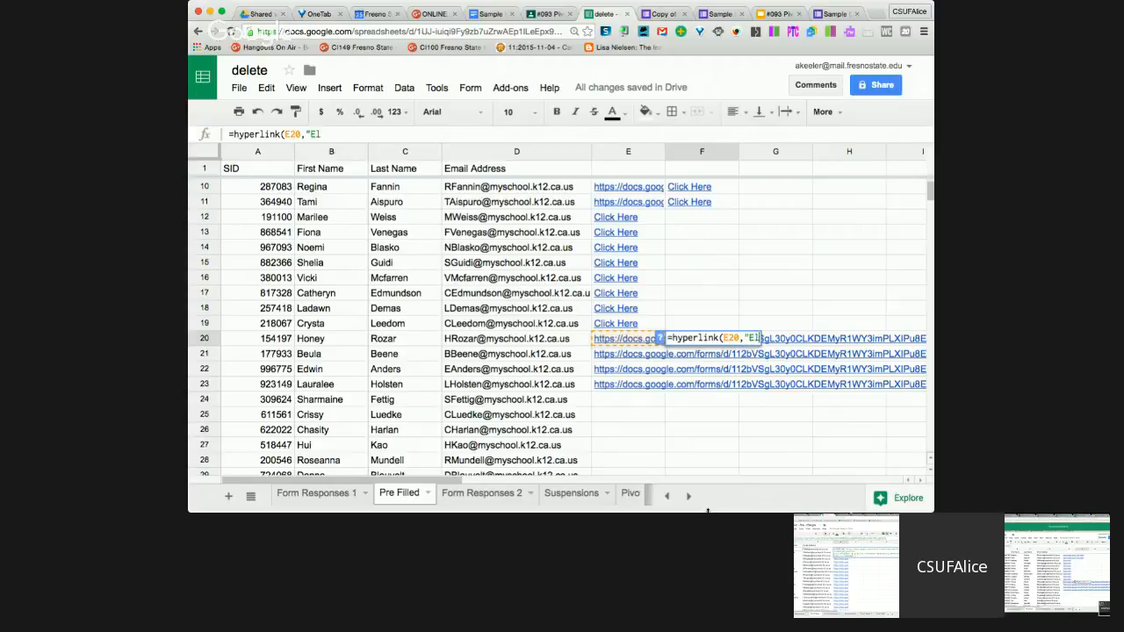
text( Chupac)
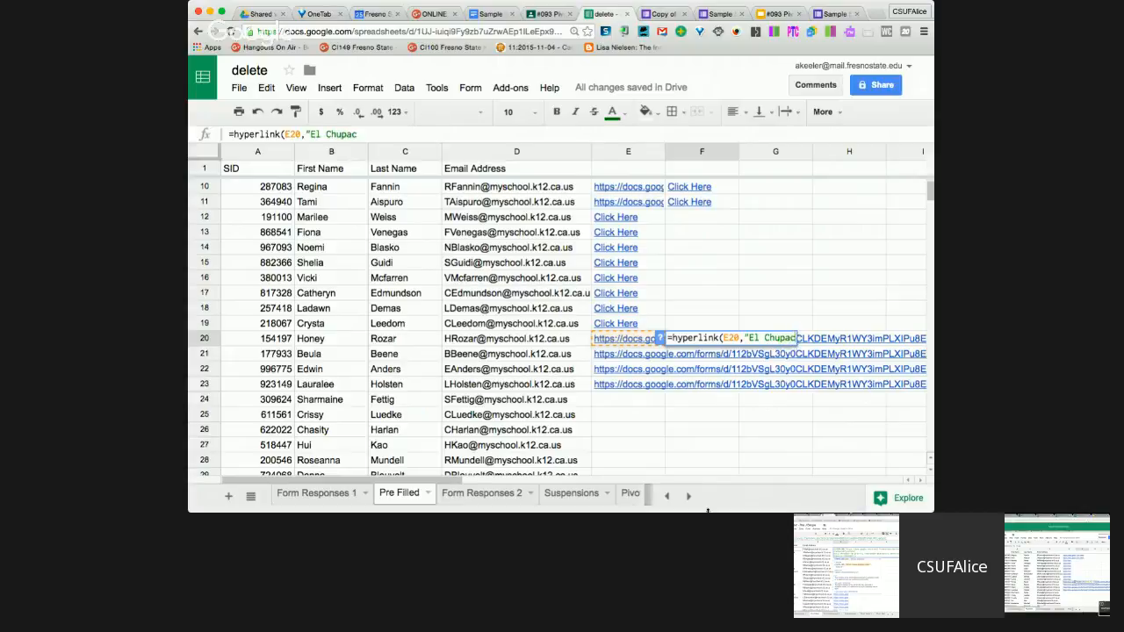
text(abra"))
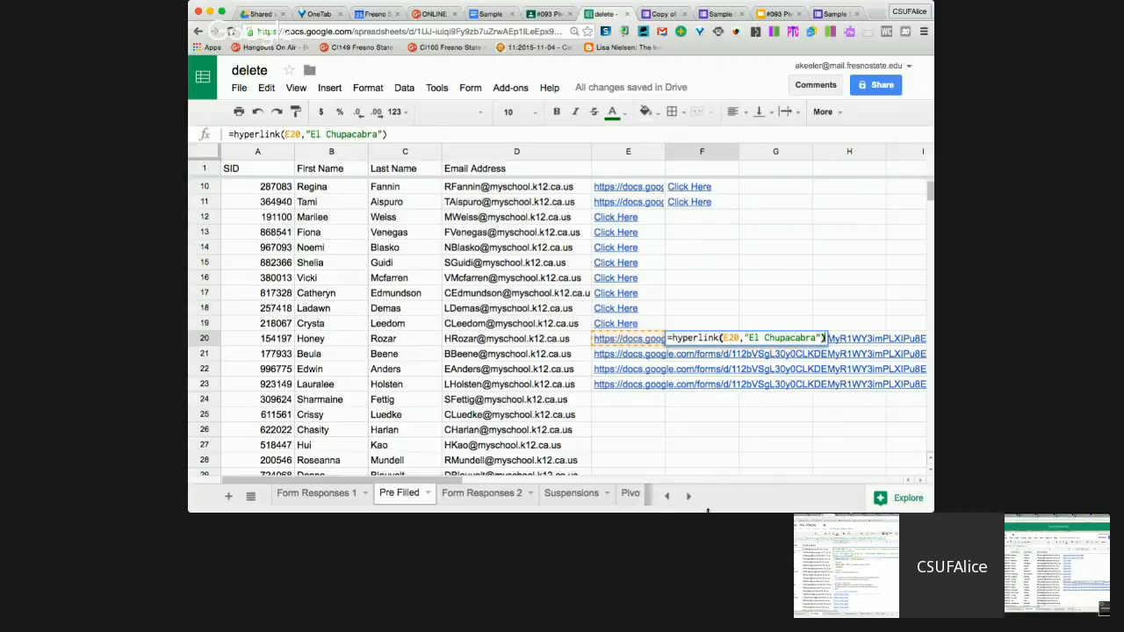
key(Return)
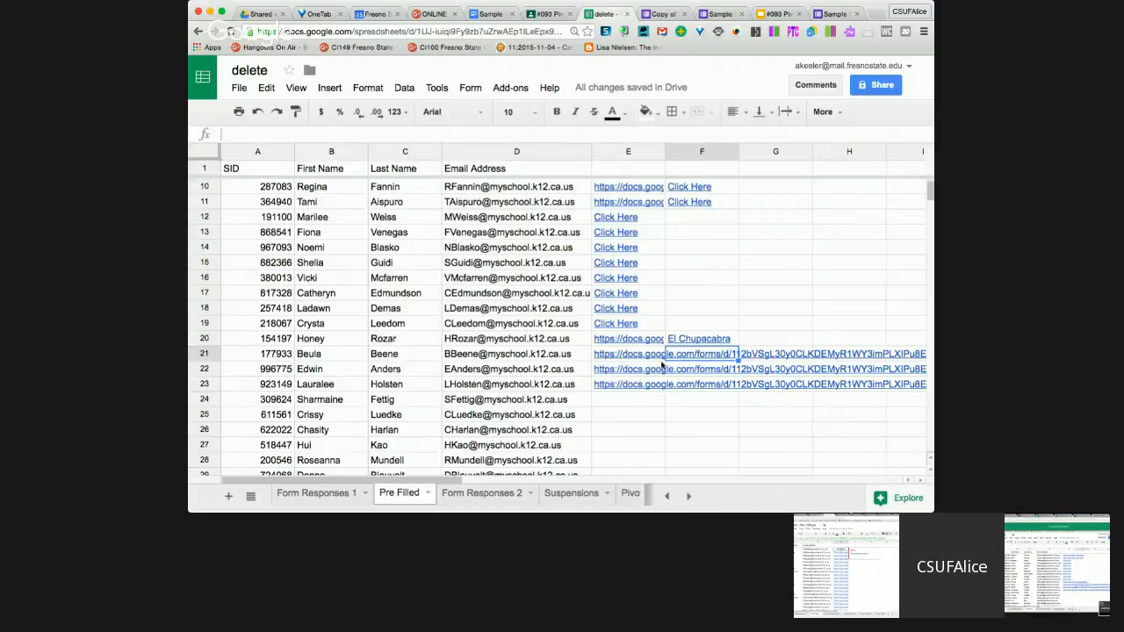
Step: Wrap the form link formula in E21 in hyperlink() with the label "CLICK HERE" and fill it down through E34
click(640, 355)
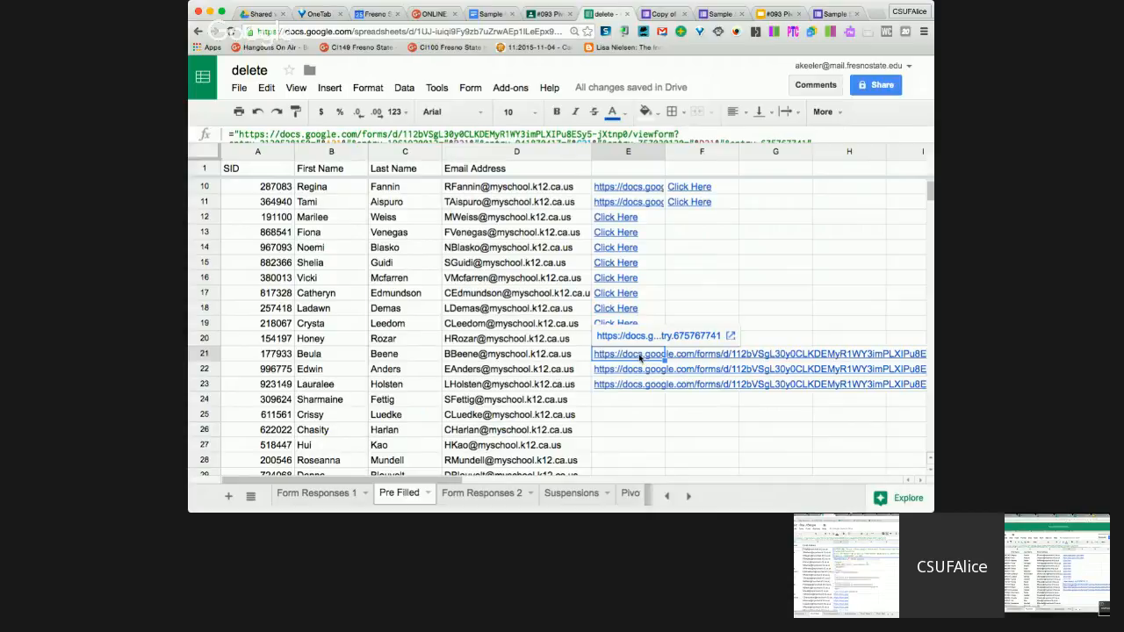
double_click(640, 355)
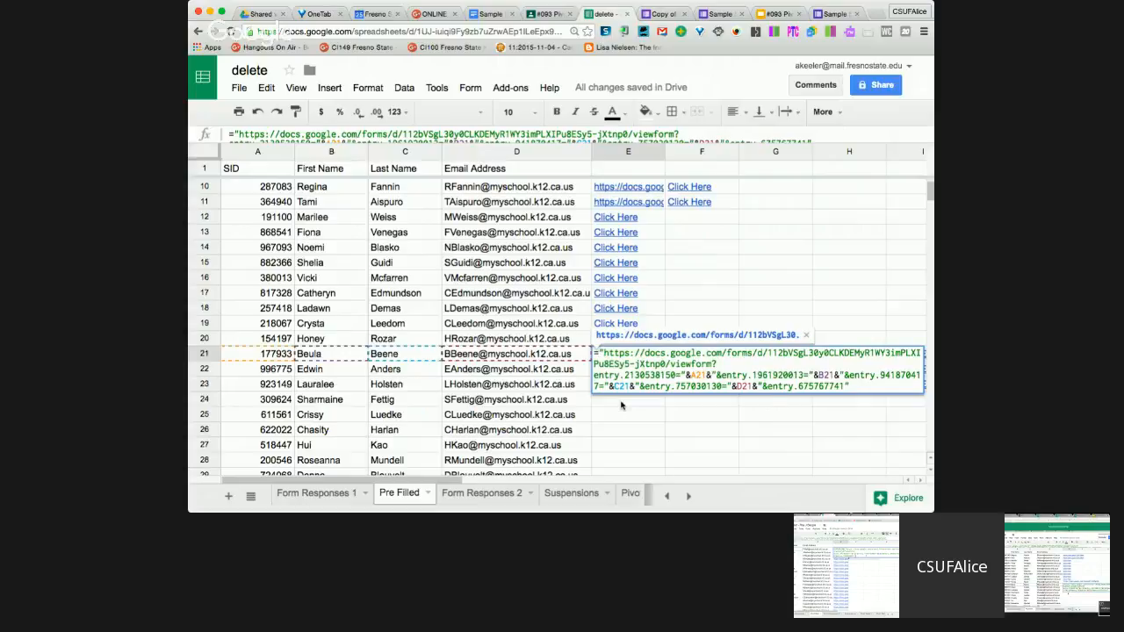
text(hyperlin)
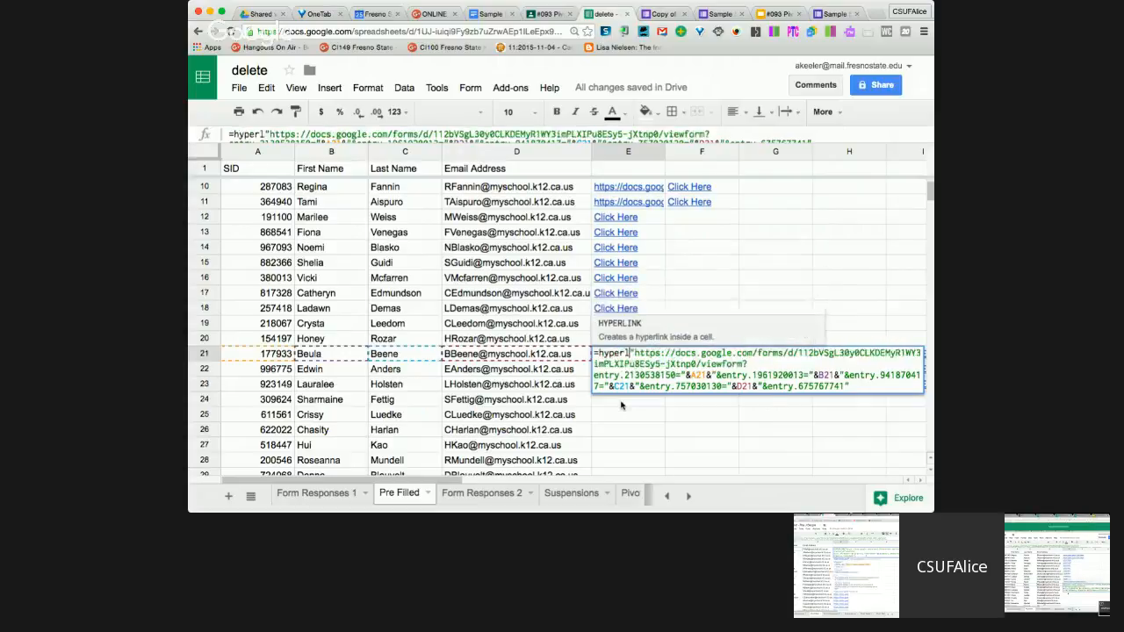
text(k()
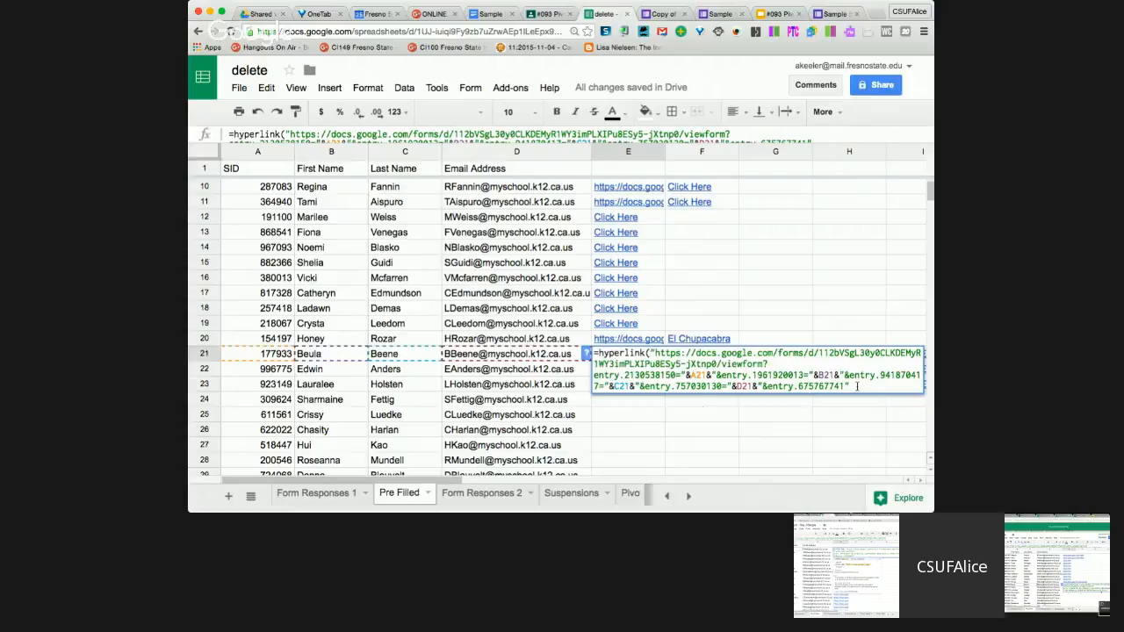
text(,"CLICK HERE"))
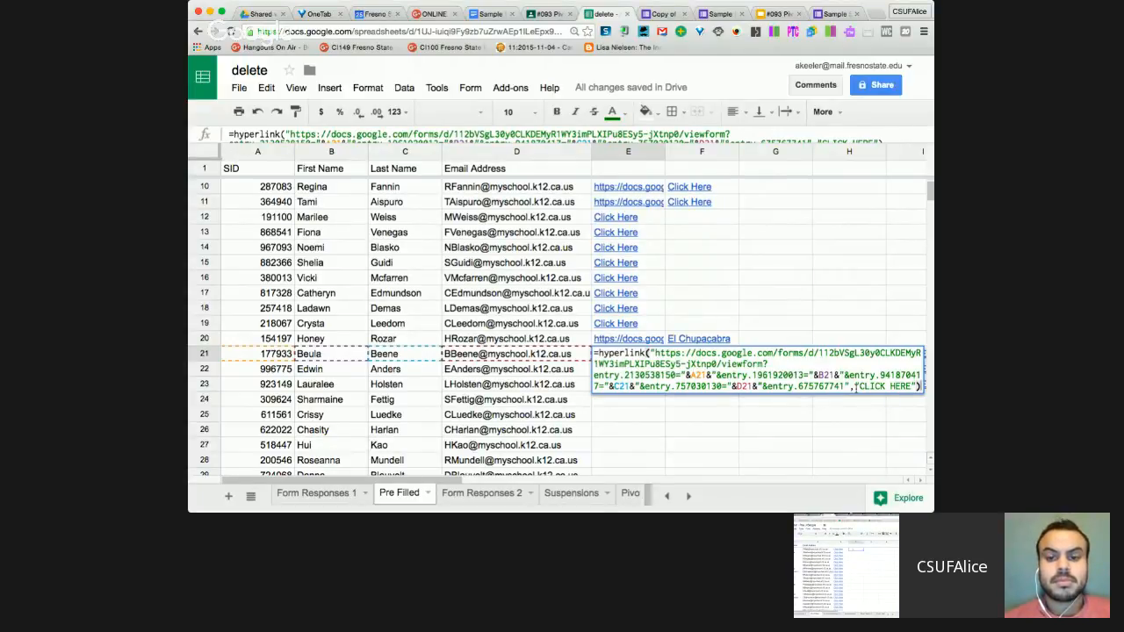
key(Return)
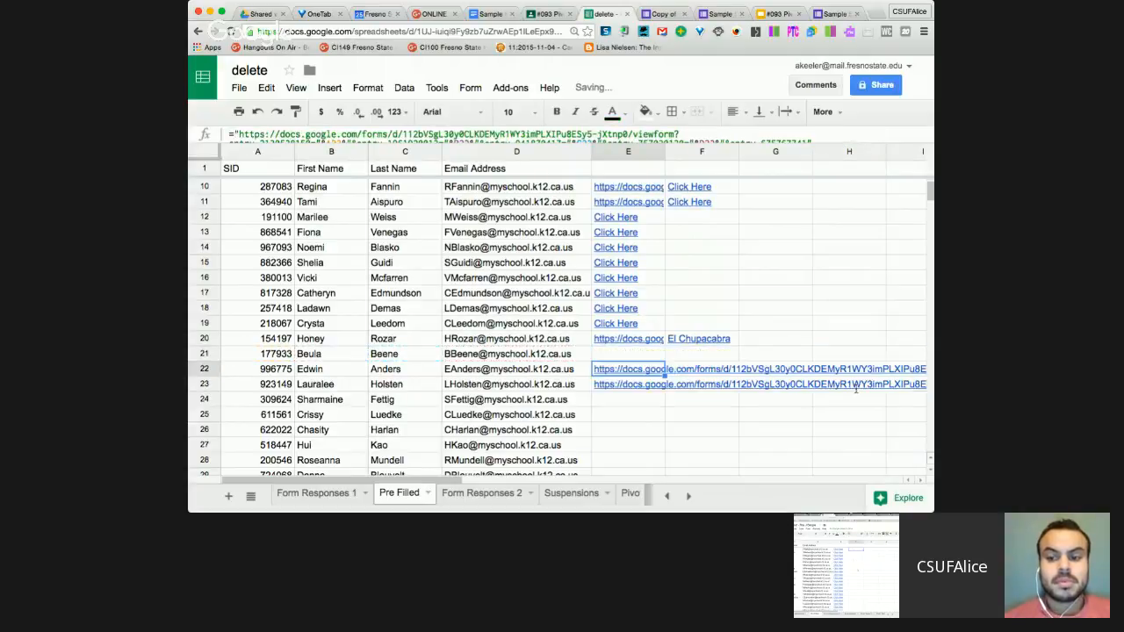
key(Up)
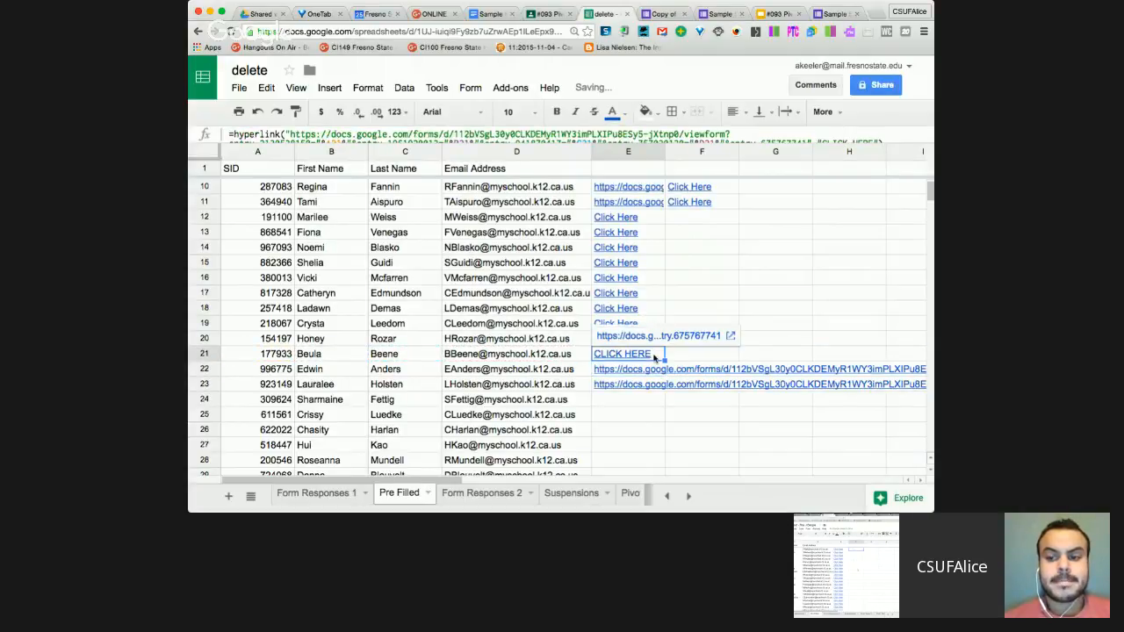
scroll(667, 395, down, 2)
drag(663, 512, 664, 474)
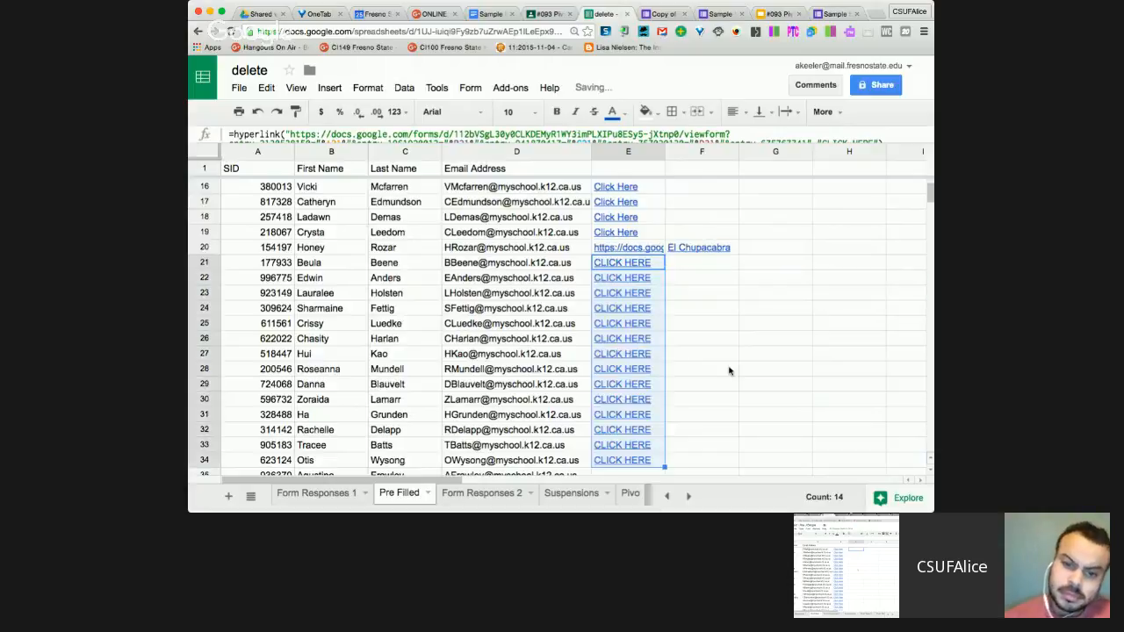